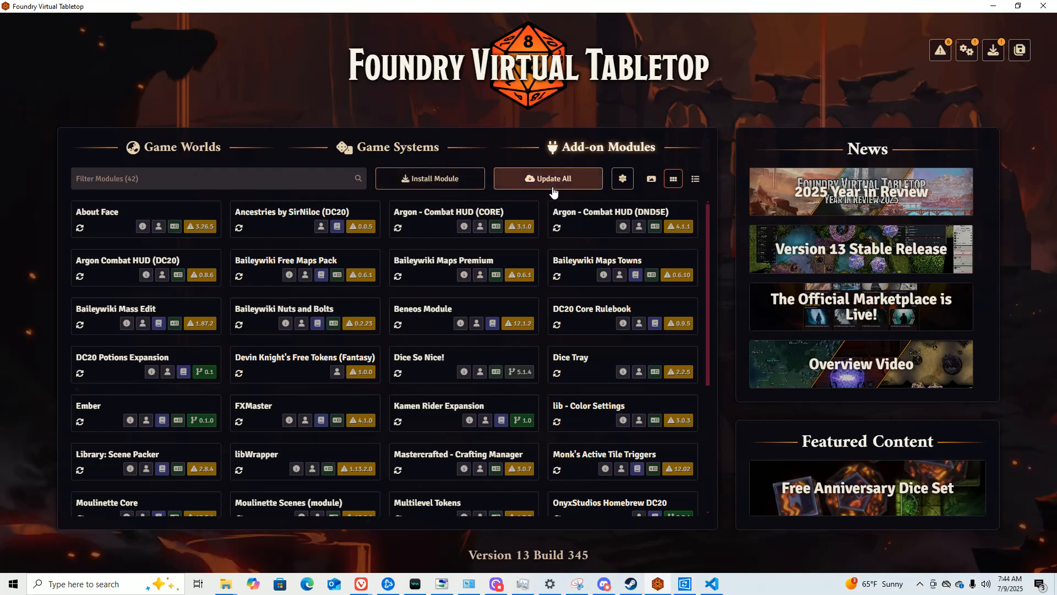
Find the DC20 Monster Generator module by searching for "dc20 mon" and install it.
left_click(407, 181)
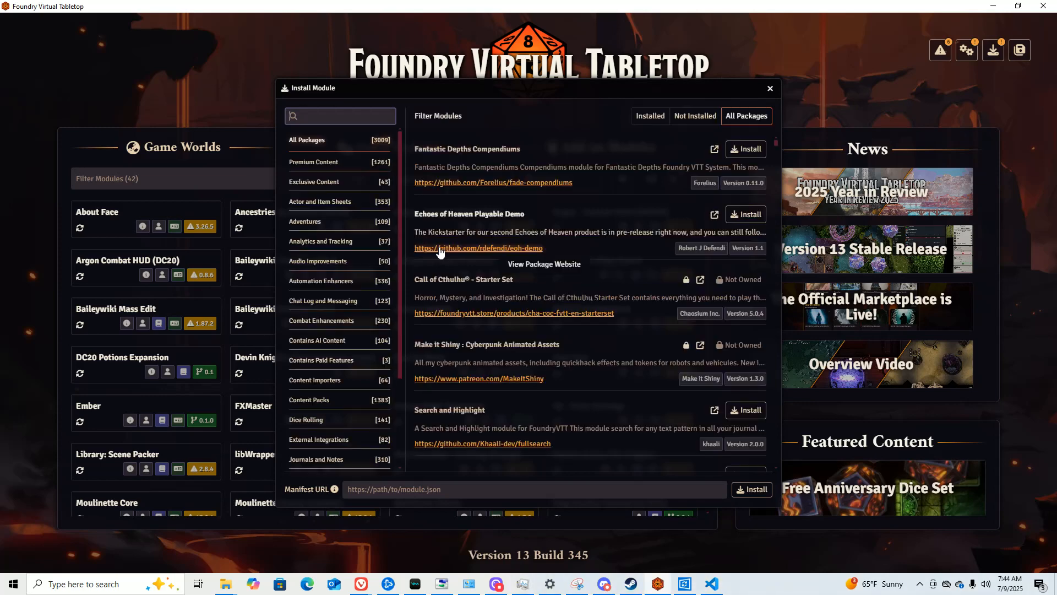
type("dc2")
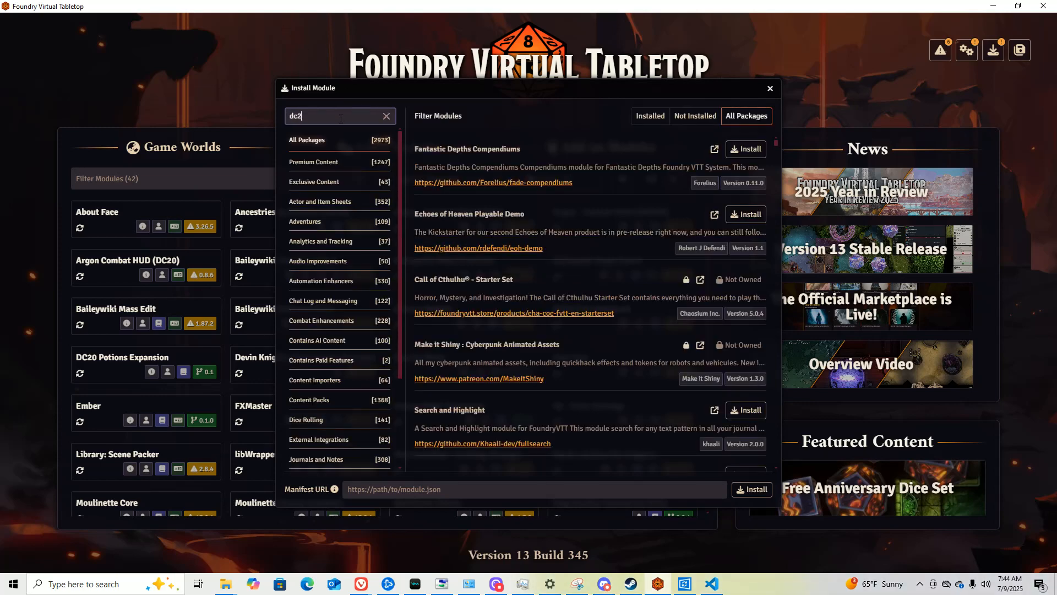
type("0 mon")
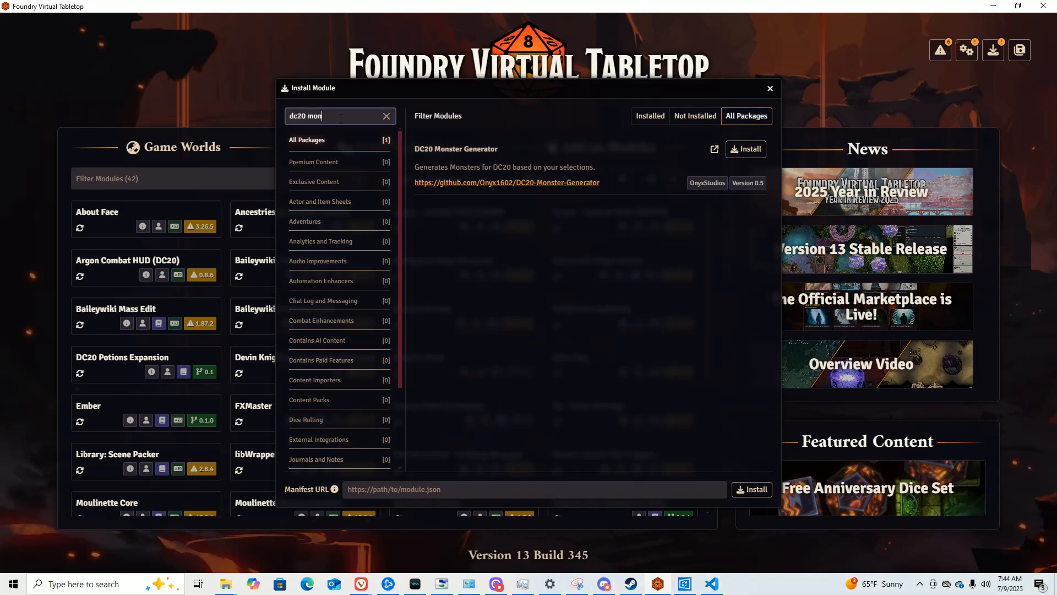
left_click(744, 155)
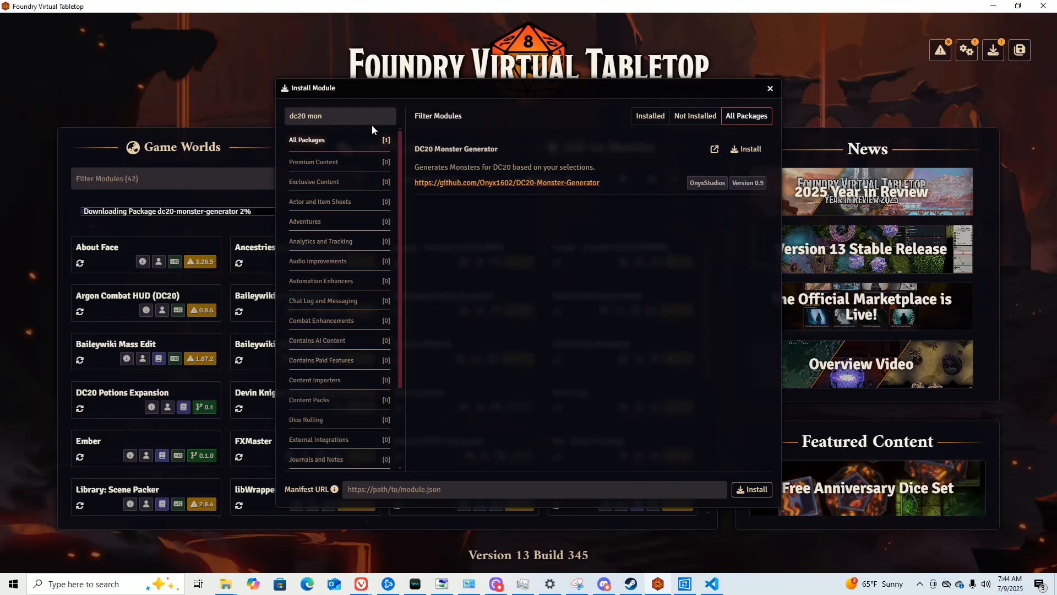
left_click(770, 88)
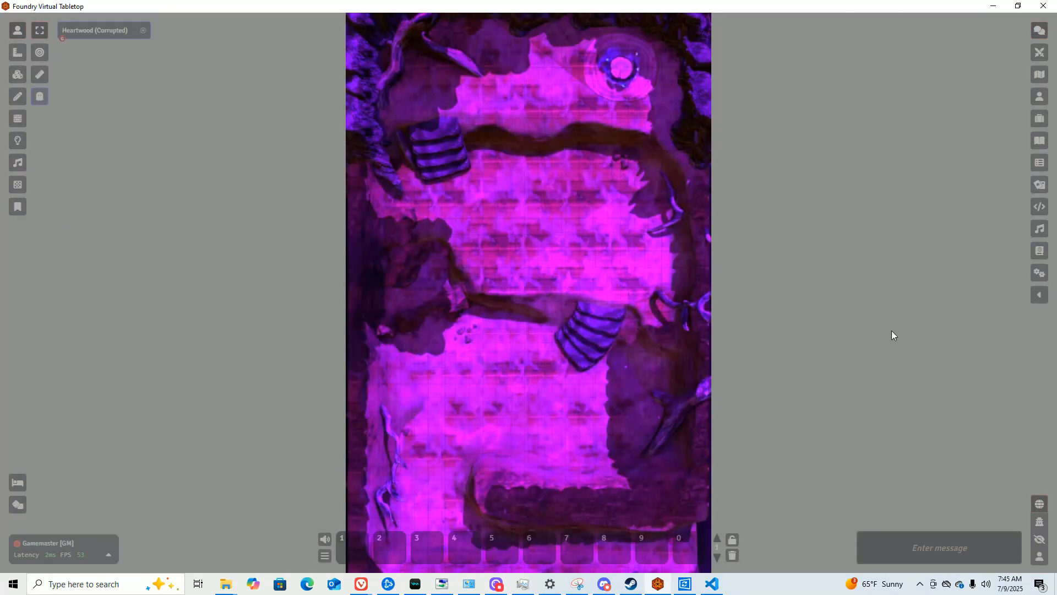
Enable the DC20 Monster Generator module in the current world, save the module settings and reload the application.
left_click(1041, 274)
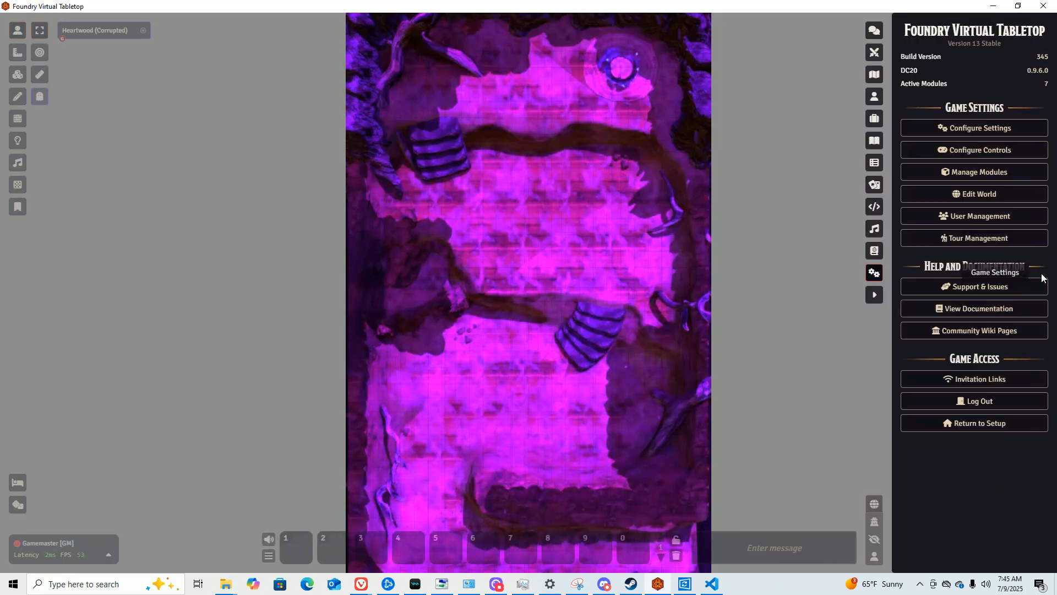
left_click(974, 172)
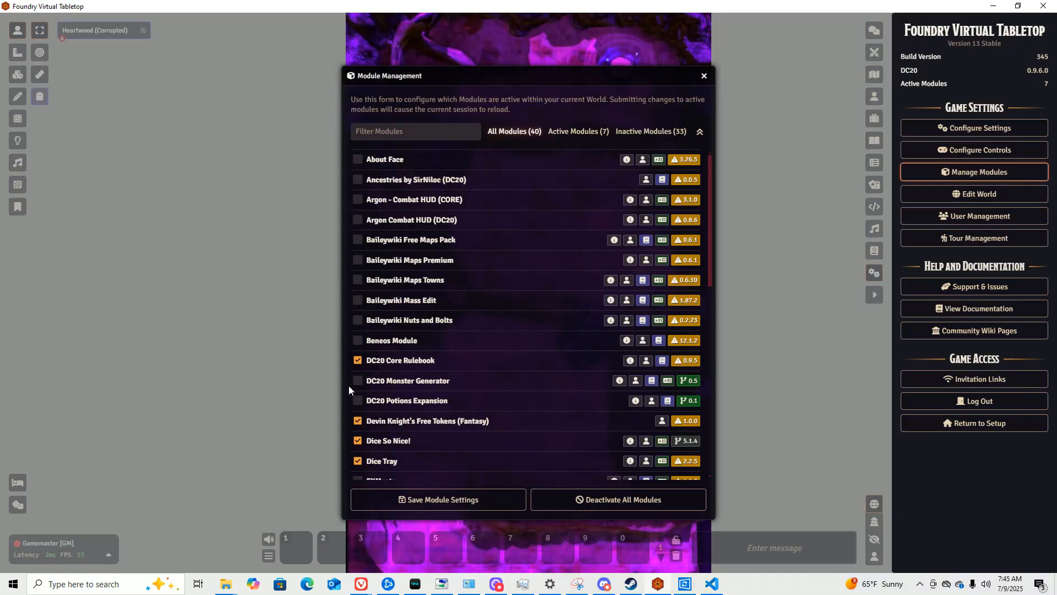
left_click(357, 381)
left_click(466, 499)
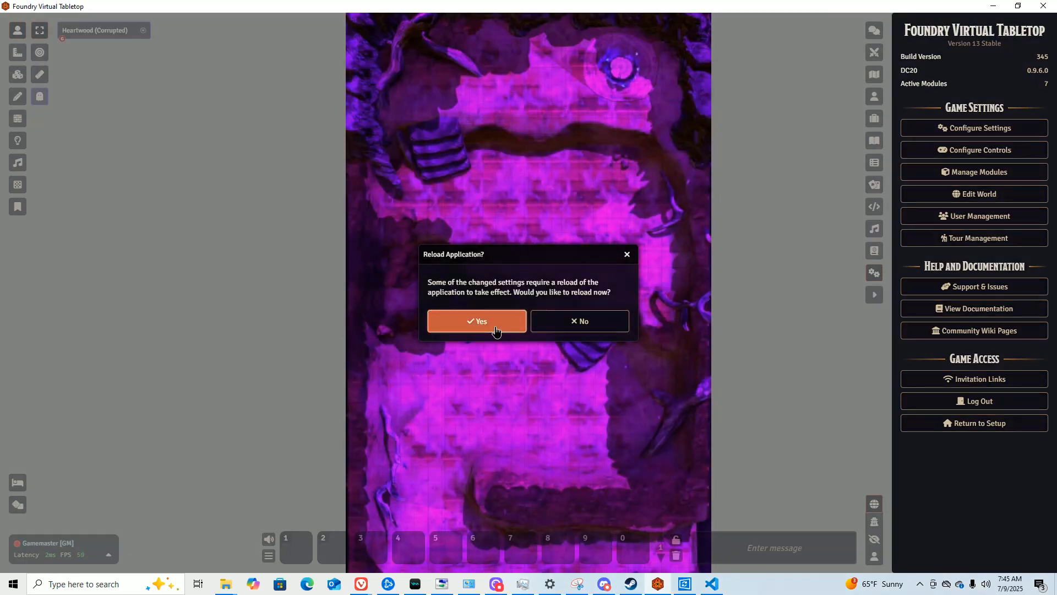
left_click(495, 330)
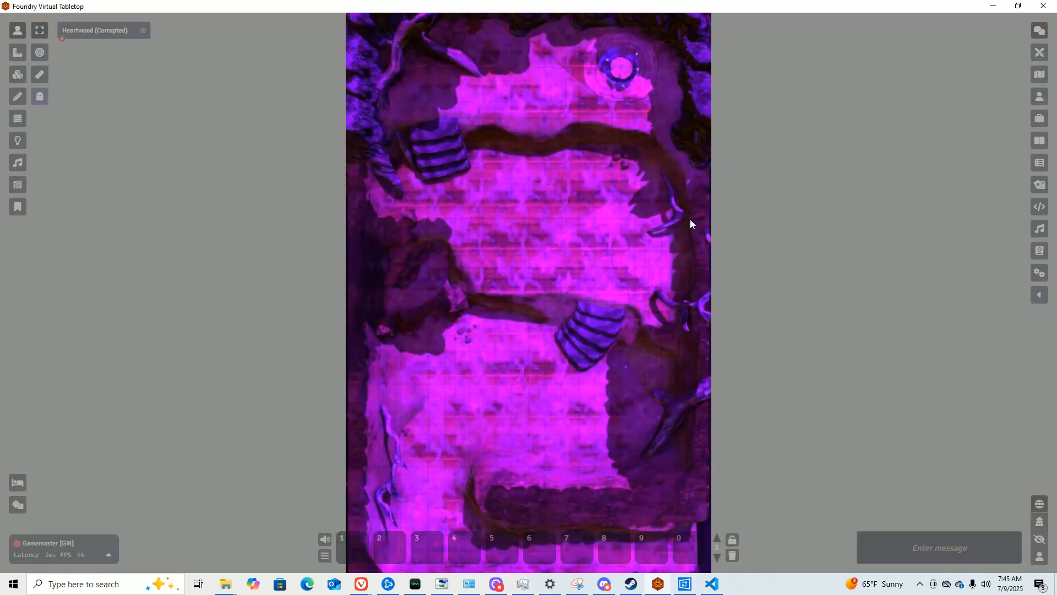
Browse the creature type folders in the Monster Generator Abilities compendium, including the Dragons abilities, and close the compendium.
left_click(1041, 256)
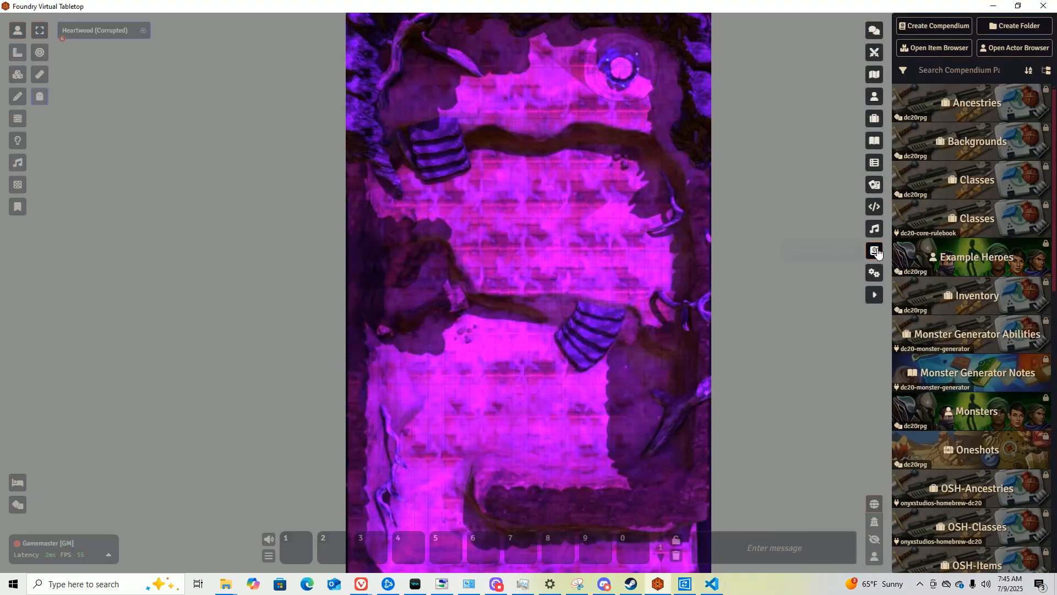
left_click(961, 347)
left_click(114, 148)
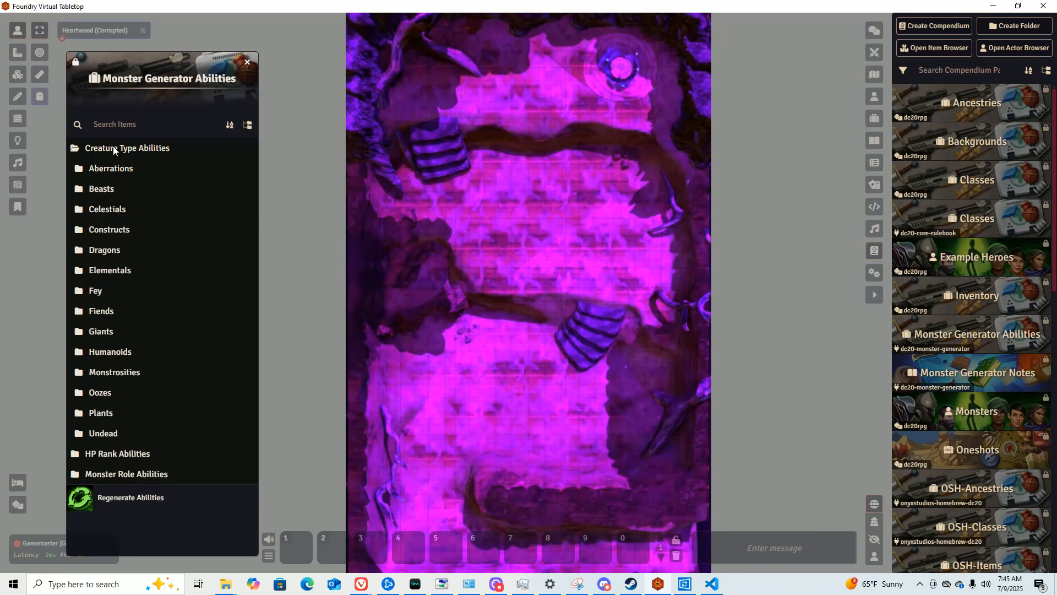
left_click(101, 170)
left_click(101, 169)
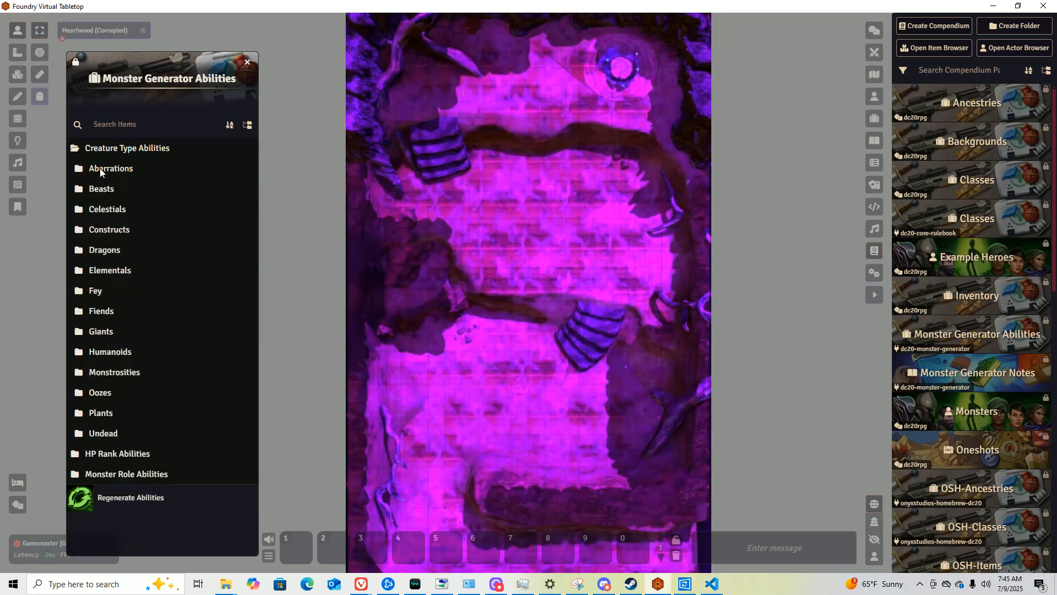
left_click(107, 230)
left_click(107, 230)
left_click(103, 250)
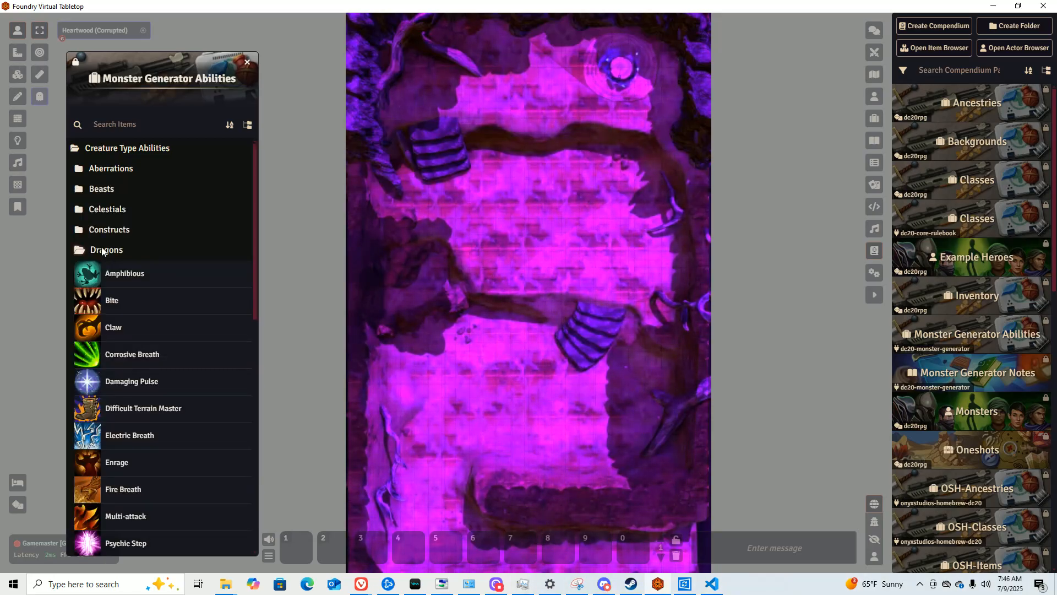
left_click(102, 251)
left_click(135, 144)
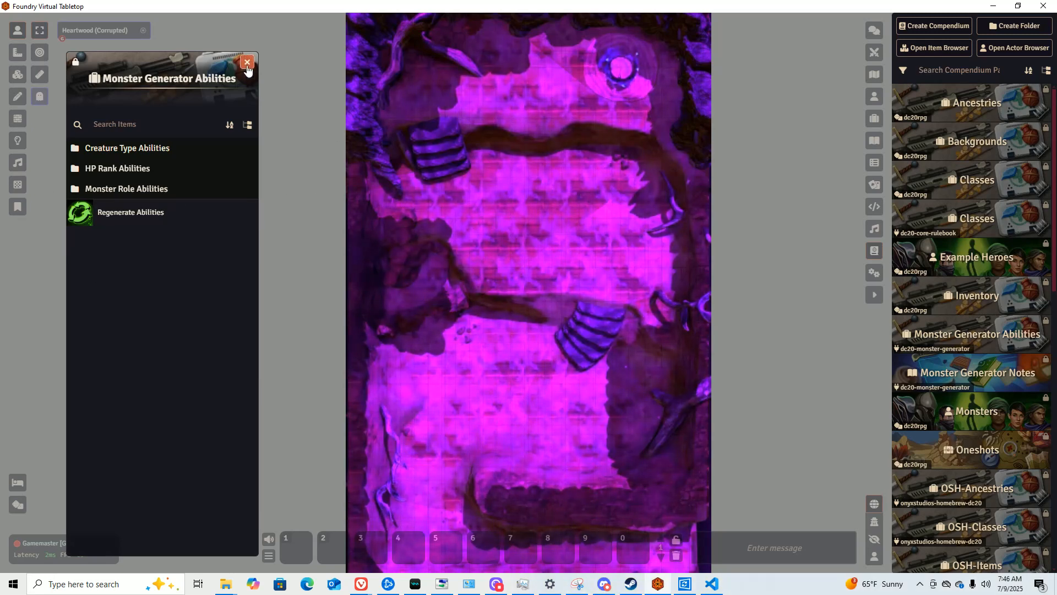
left_click(247, 62)
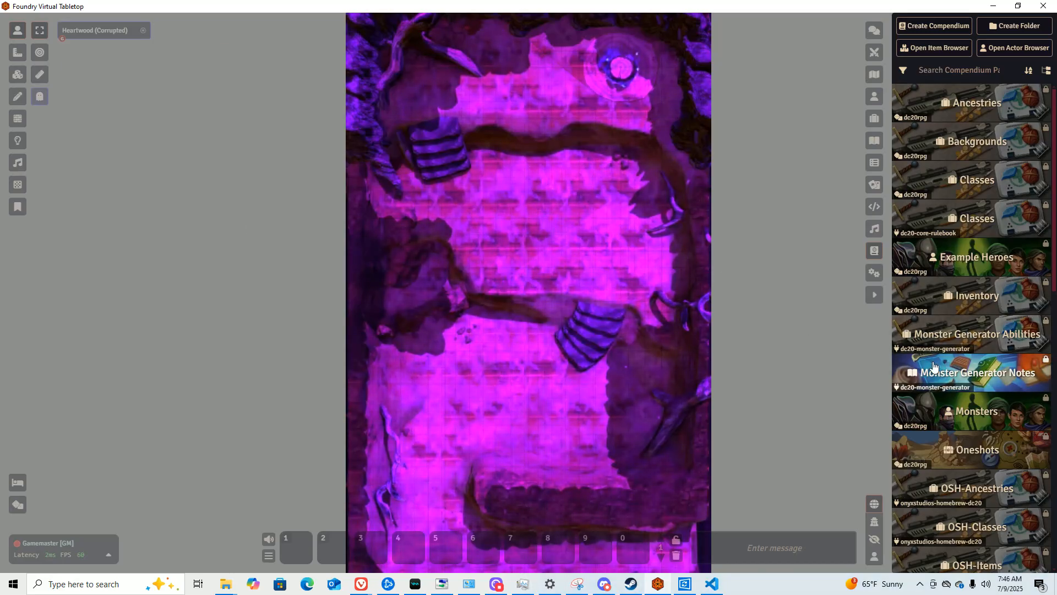
Open the Monster Generator Notes journal from its compendium and read the Intro to the Monster Gen page.
left_click(935, 366)
left_click(125, 153)
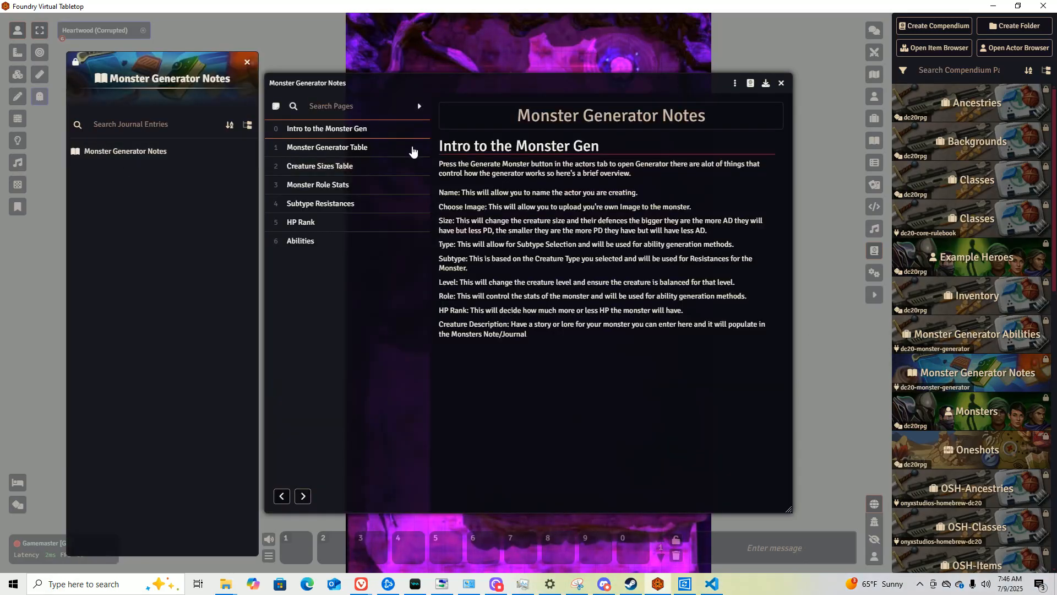
left_click_drag(435, 83, 327, 77)
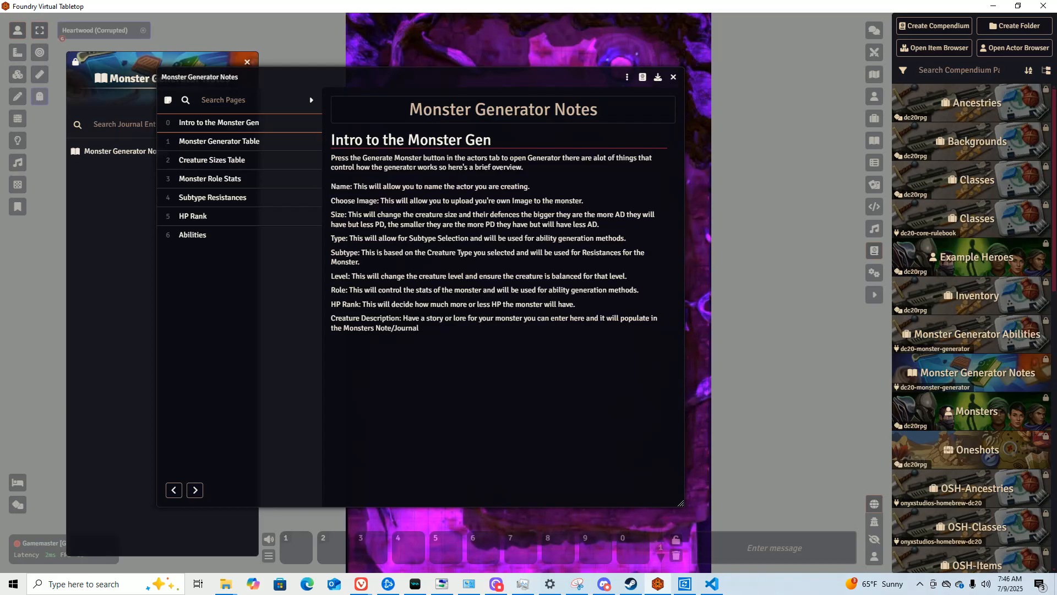
left_click_drag(362, 158, 551, 167)
left_click(551, 167)
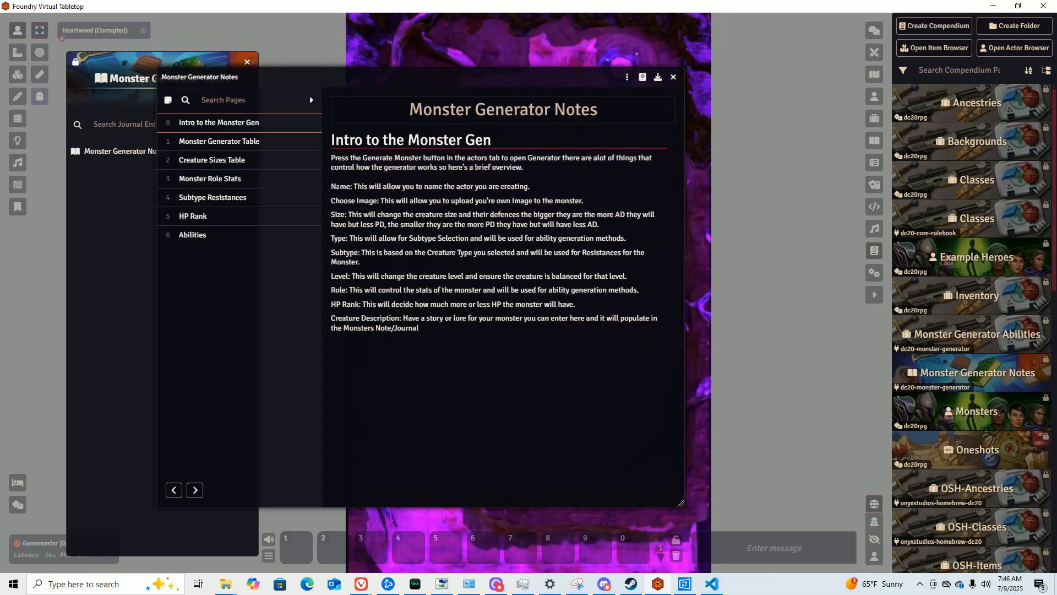
left_click_drag(335, 186, 537, 304)
left_click(411, 245)
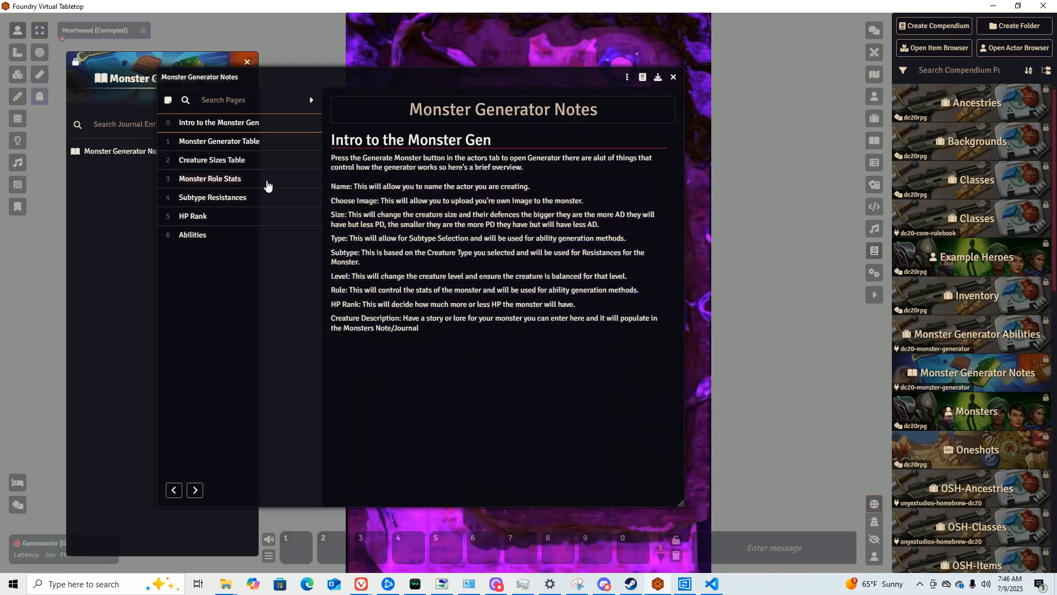
Review the Monster Generator Table page of the notes, checking the base stats in the level 1 row.
left_click(220, 142)
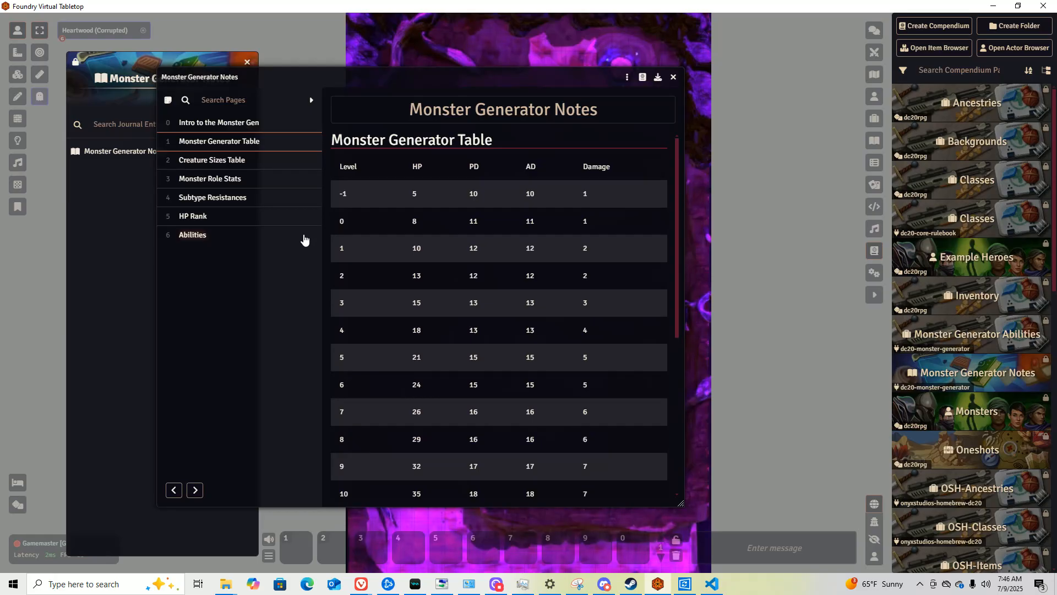
left_click_drag(337, 250, 538, 247)
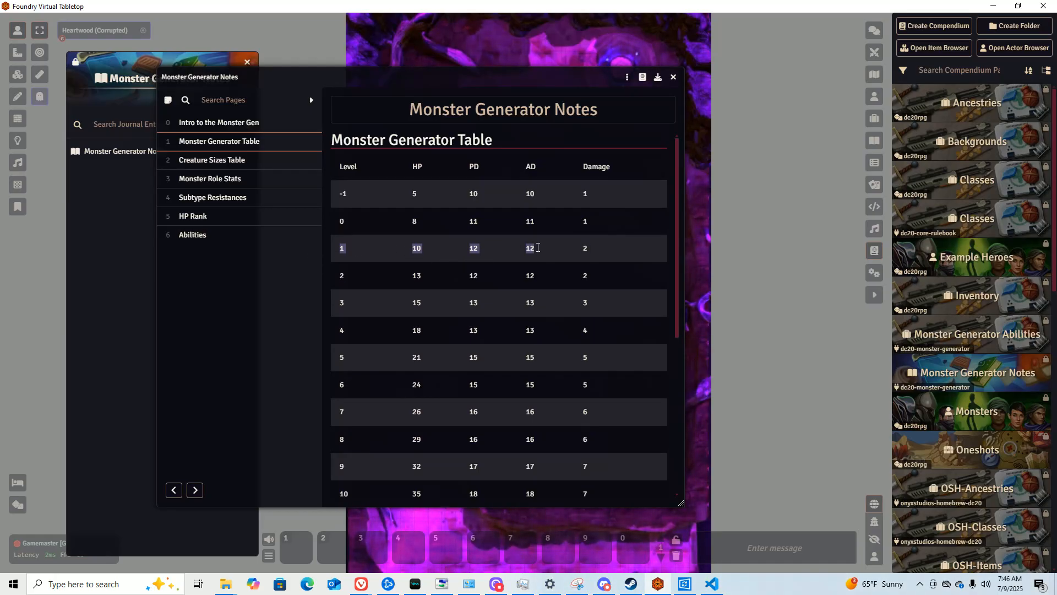
left_click(599, 246)
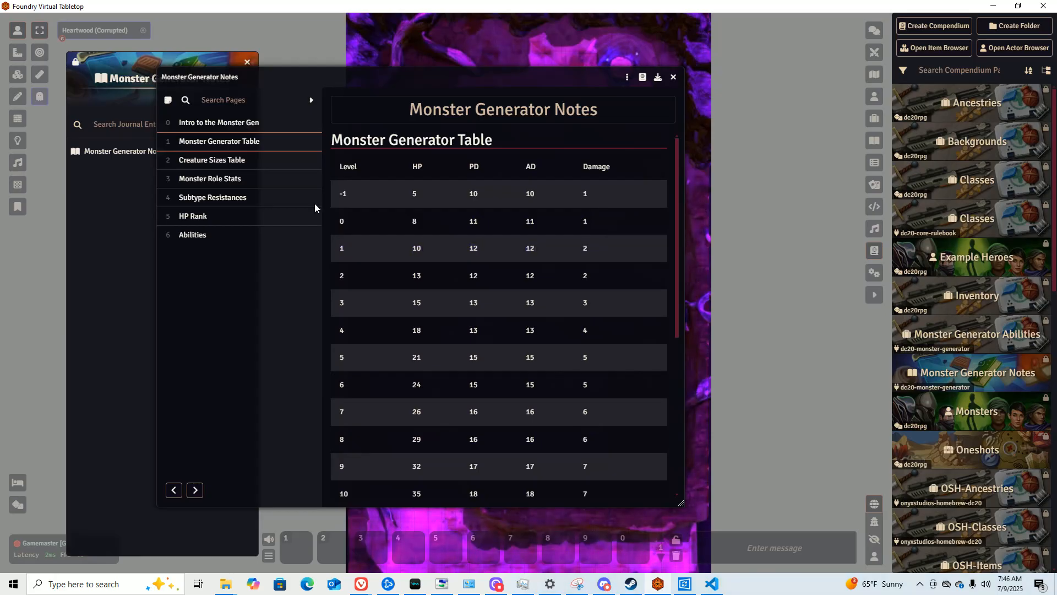
Review how creature size changes PD and AD on the Creature Sizes Table page, comparing Small with Large through Titanic.
left_click(219, 164)
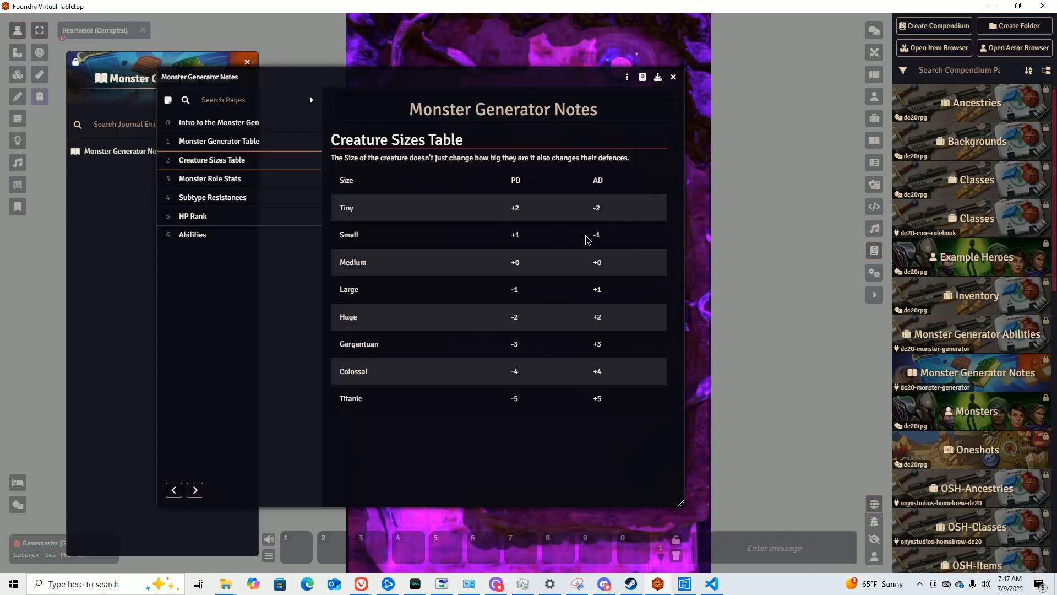
left_click_drag(586, 239, 620, 204)
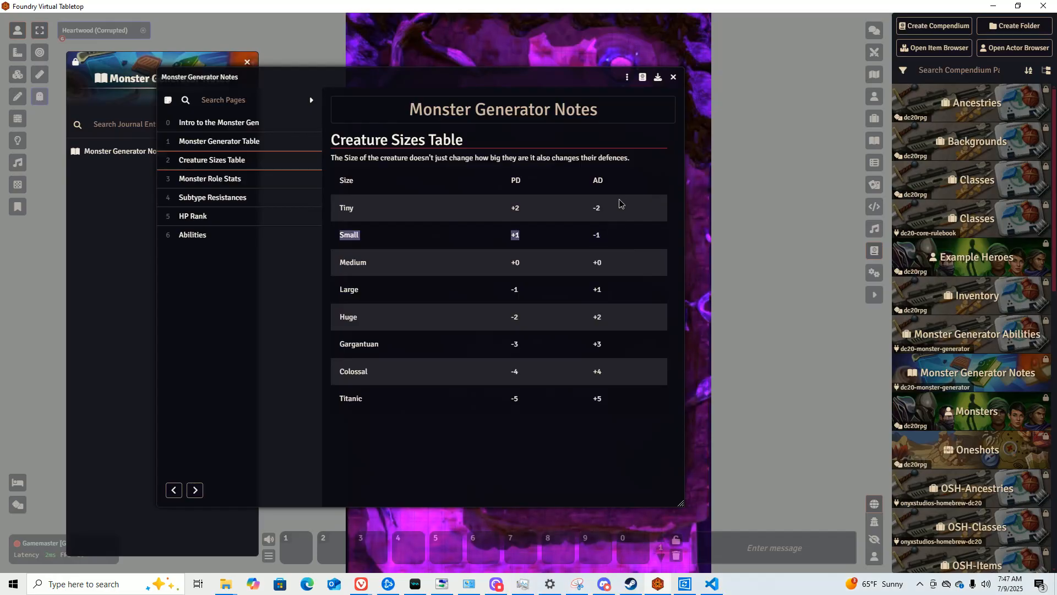
left_click(616, 229)
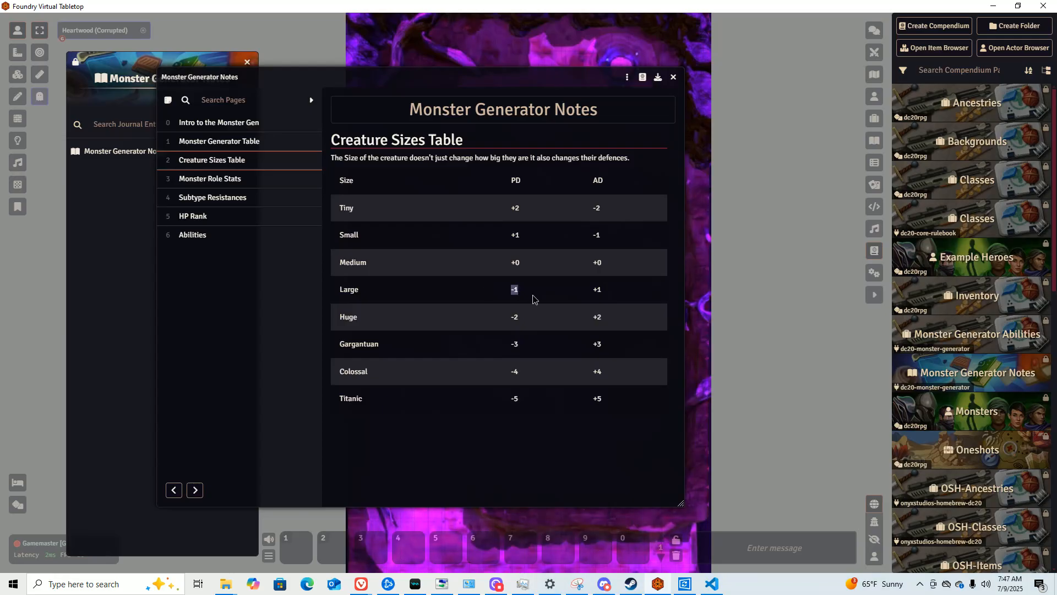
left_click_drag(533, 299, 532, 392)
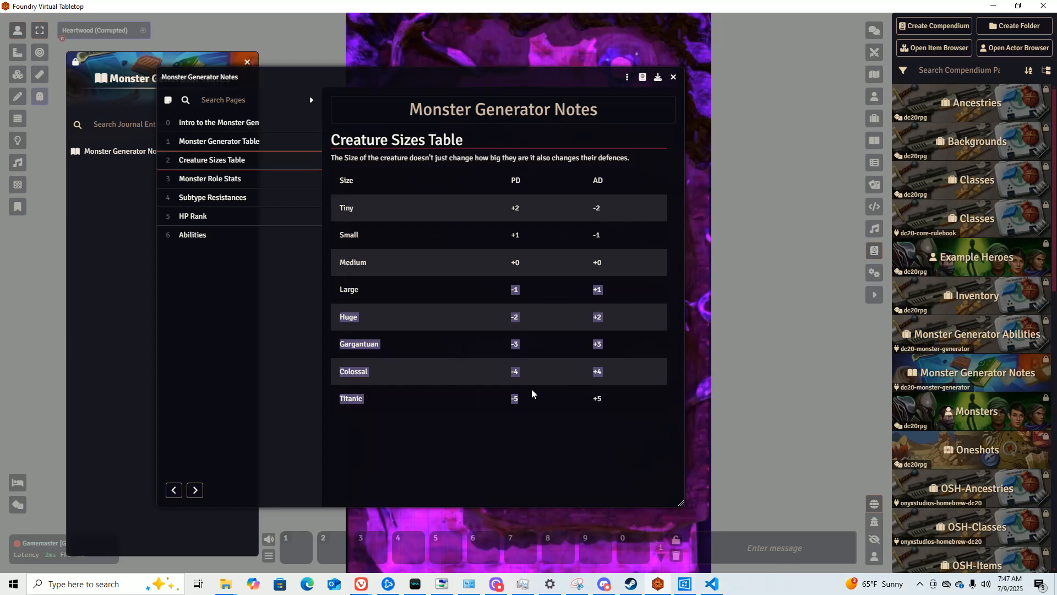
left_click(485, 334)
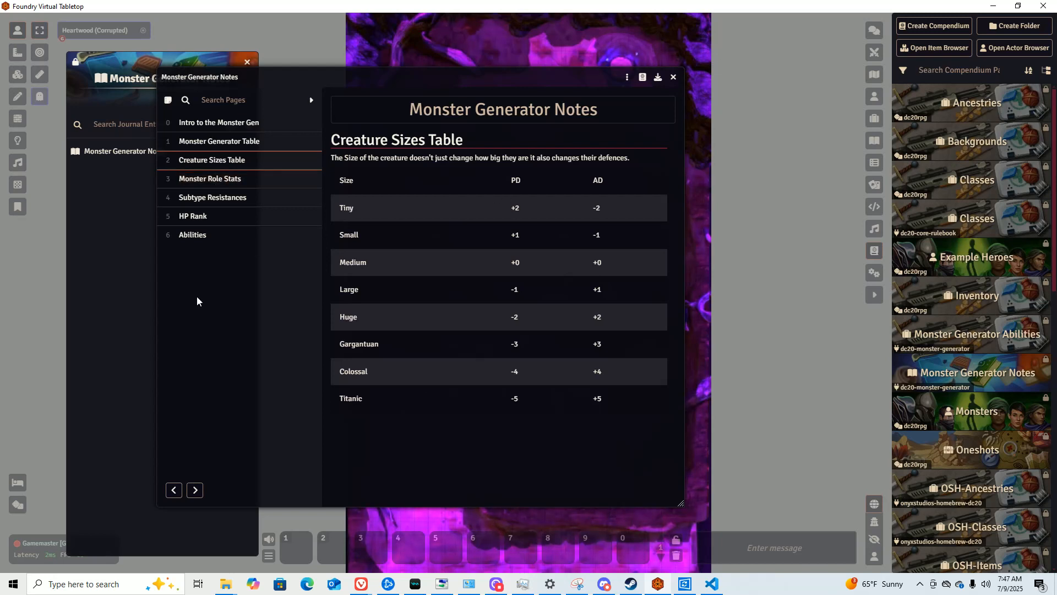
Examine the modifiers for each role on the Monster Role Stats page, including the Caster row.
left_click(224, 182)
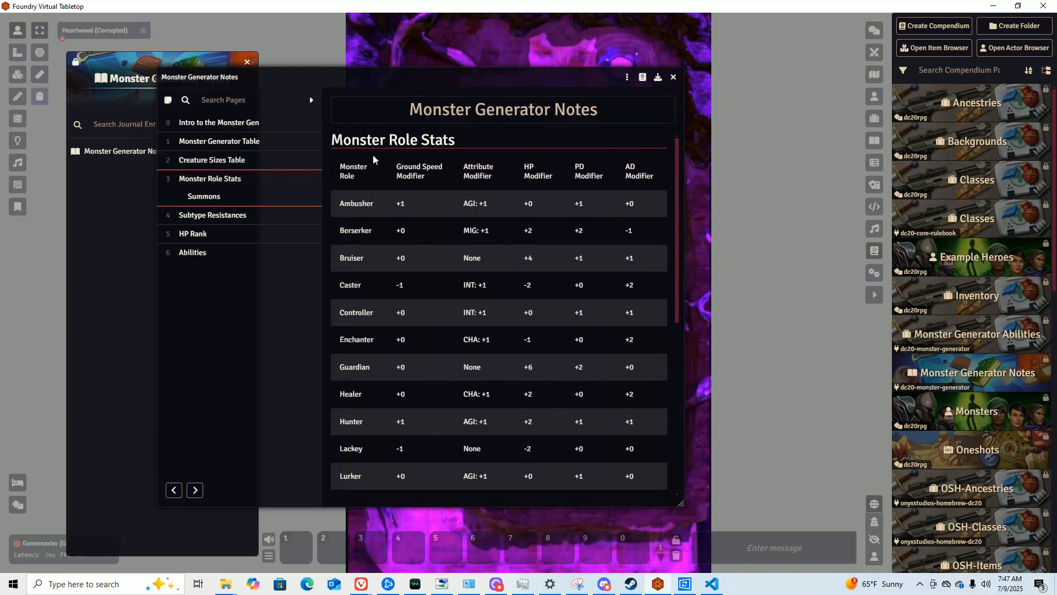
left_click_drag(342, 203, 479, 312)
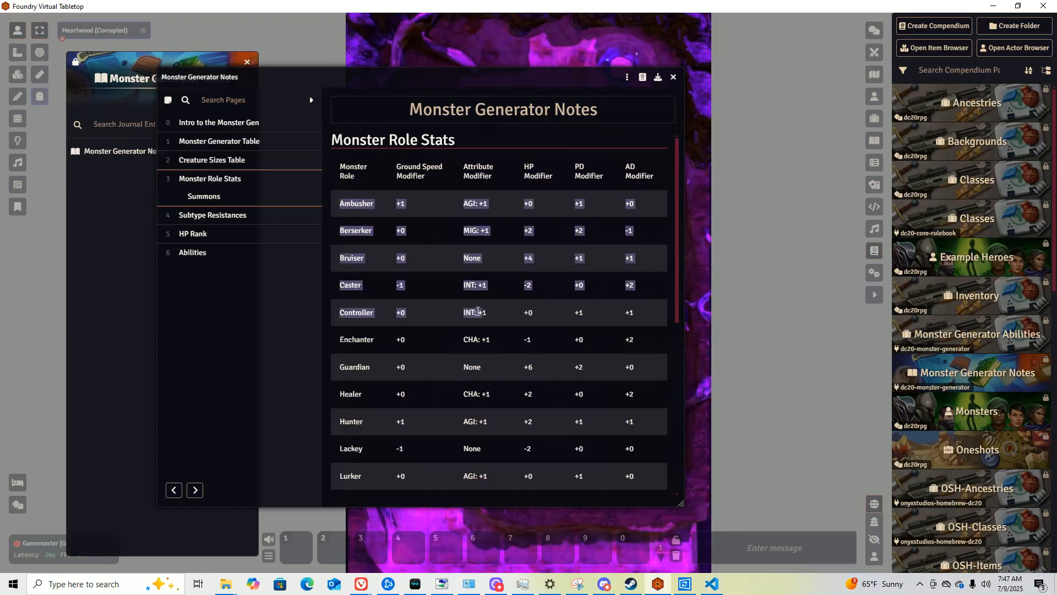
left_click(417, 300)
left_click_drag(337, 284, 543, 298)
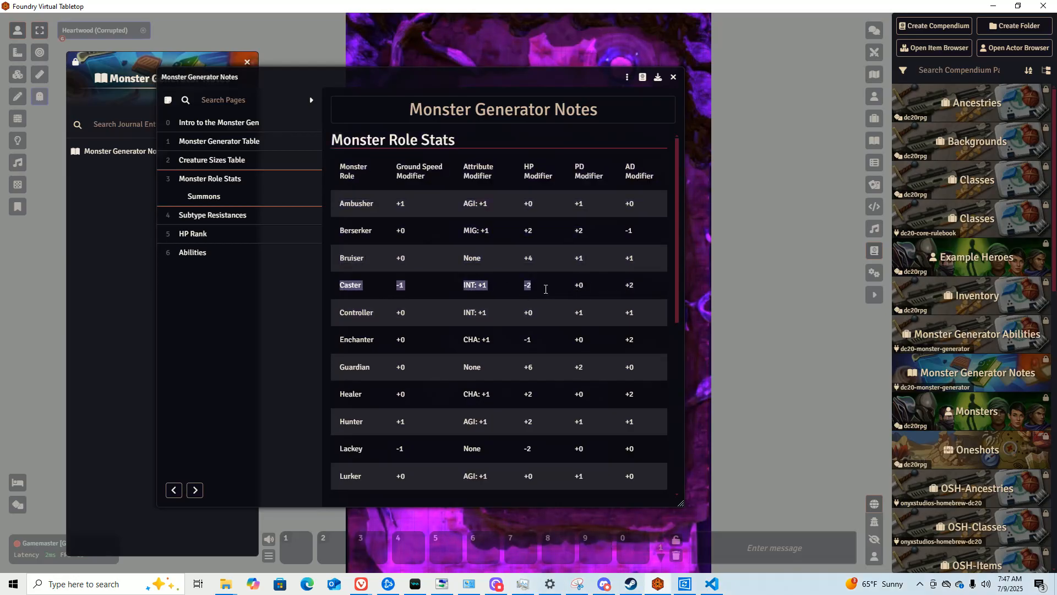
left_click(545, 289)
scroll(384, 253, "down", 1)
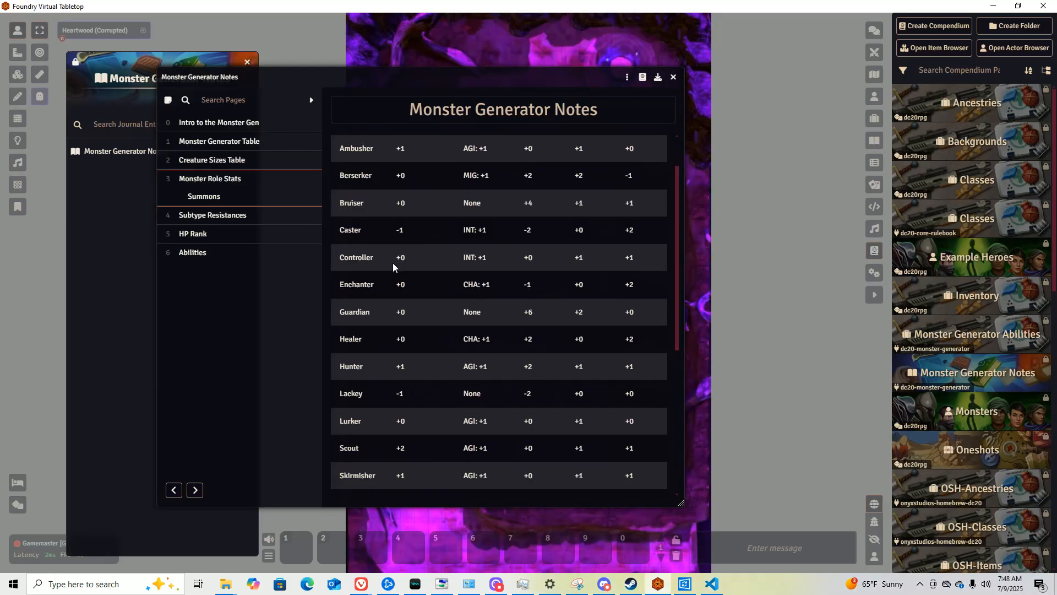
scroll(403, 299, "down", 4)
scroll(390, 332, "up", 5)
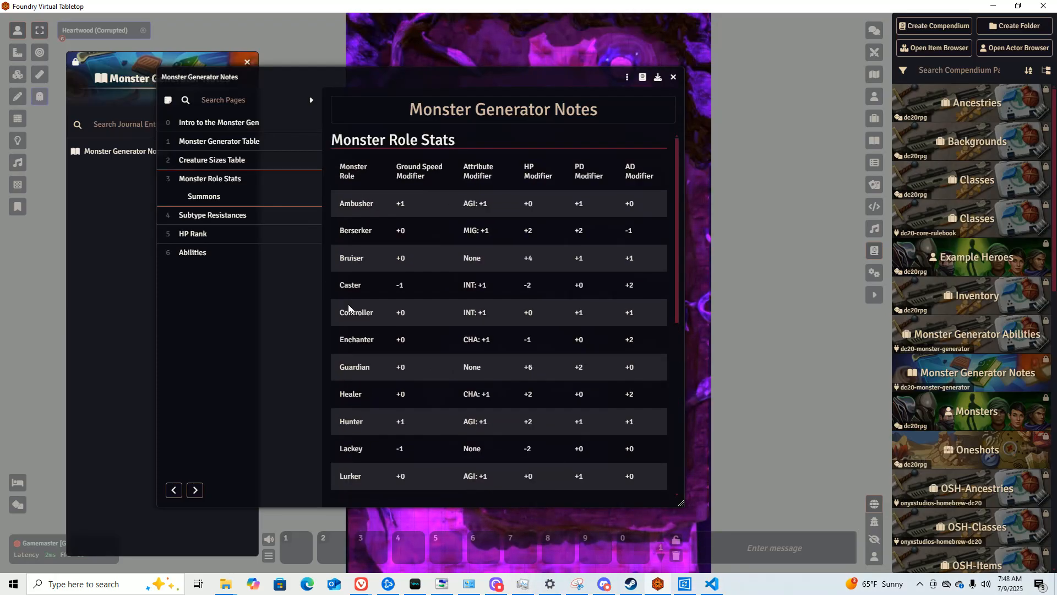
Review the last monster roles in the table and read the Summons rules beneath it.
scroll(375, 318, "down", 2)
scroll(374, 318, "down", 2)
left_click_drag(353, 310, 631, 355)
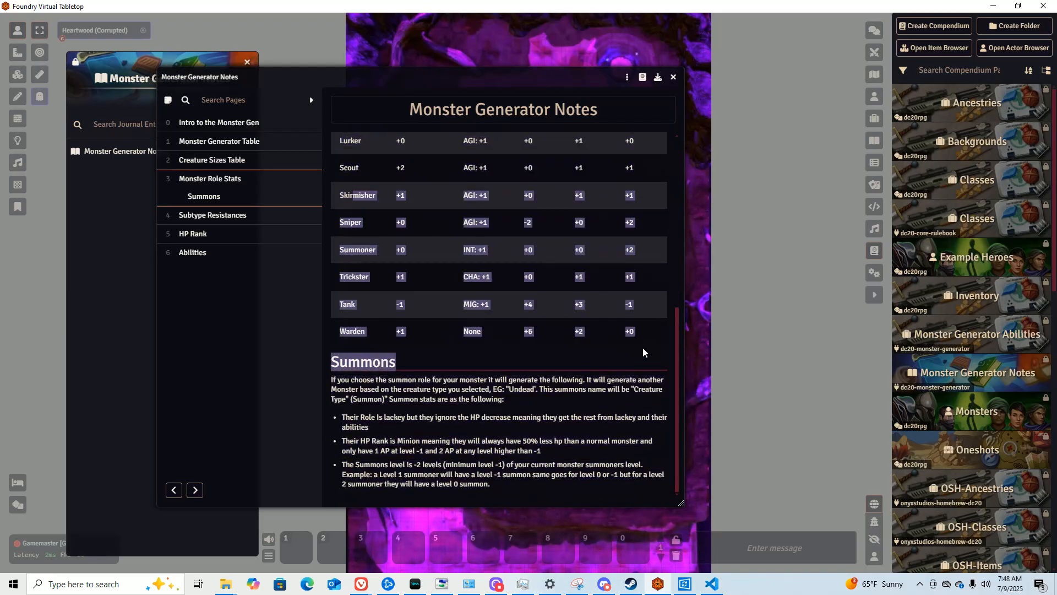
left_click(329, 359)
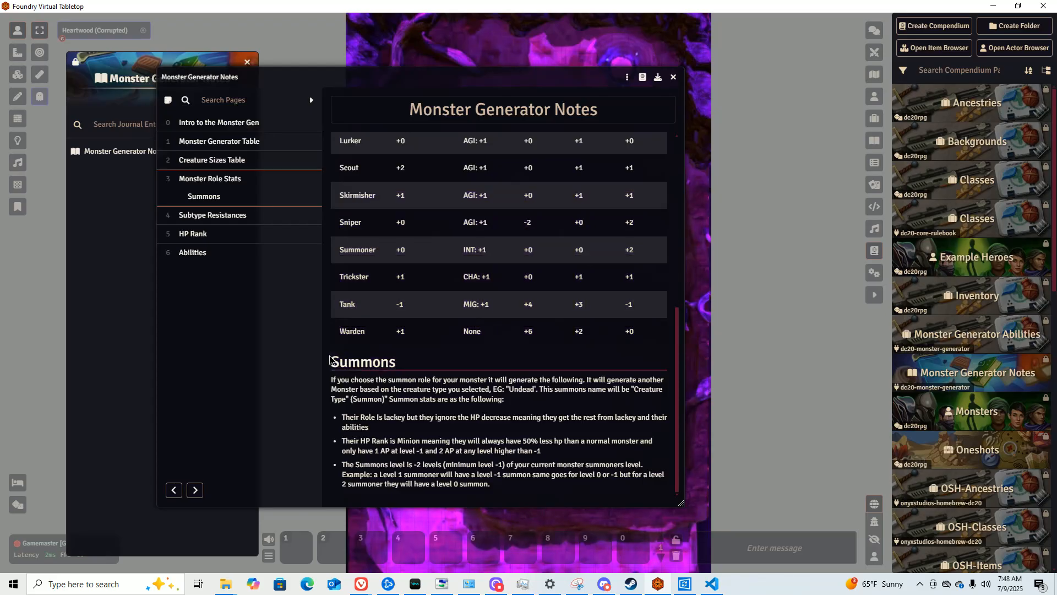
left_click_drag(331, 380, 583, 390)
left_click(584, 389)
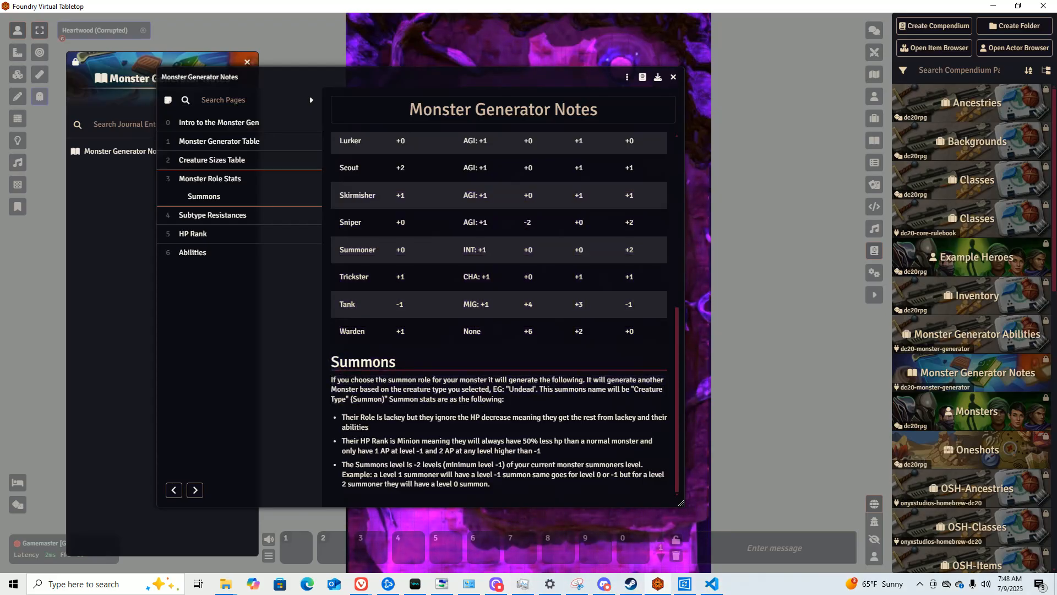
Read the Summons rule on the lackey role and compare it with the Lackey row in the role stats table.
left_click_drag(342, 417, 664, 418)
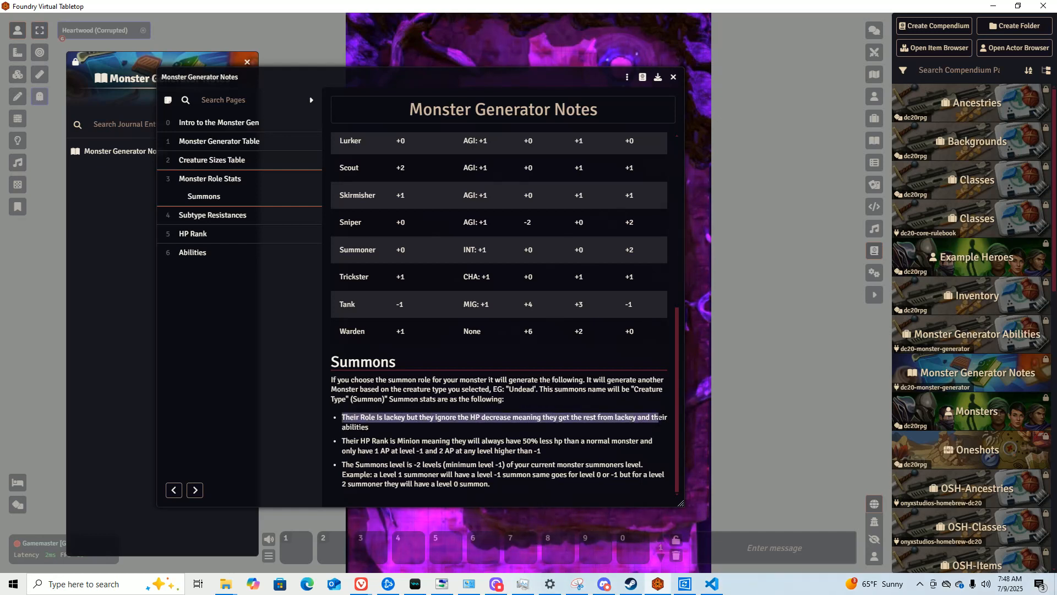
left_click(509, 435)
scroll(509, 435, "up", 2)
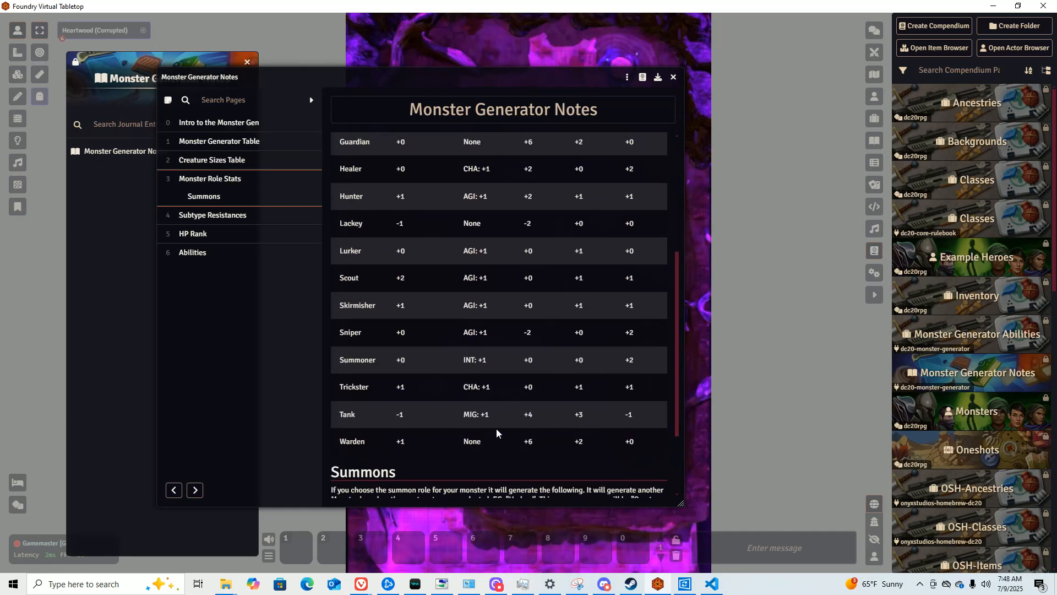
scroll(496, 429, "up", 2)
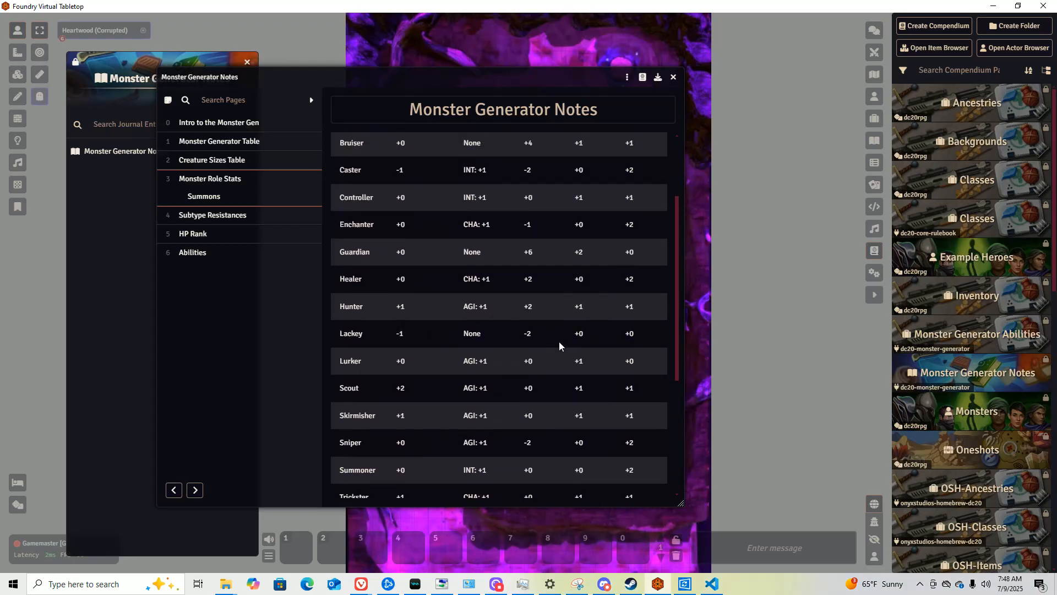
double_click(556, 335)
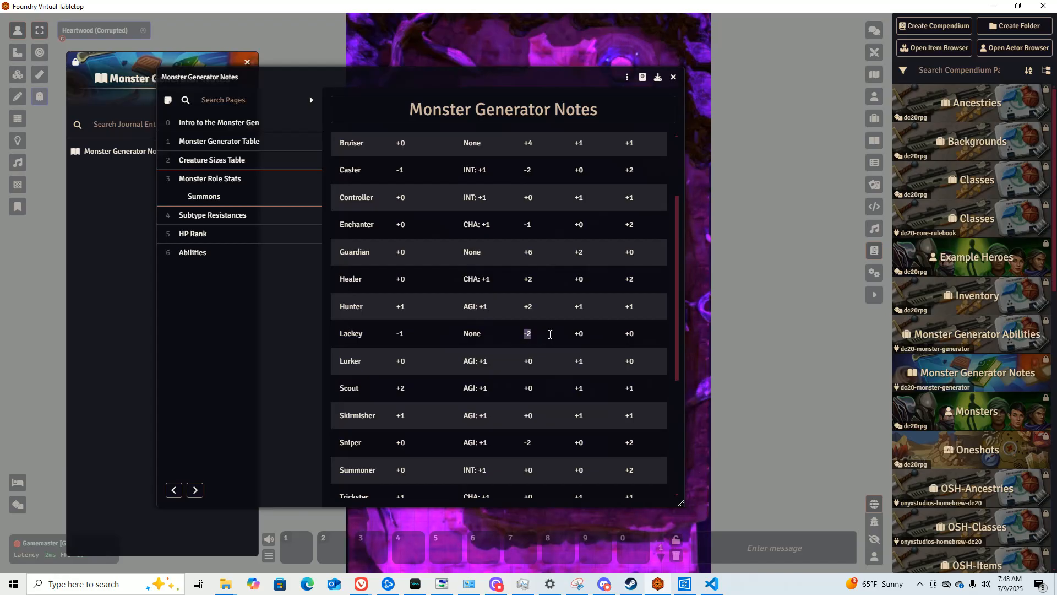
left_click(507, 329)
scroll(508, 329, "down", 2)
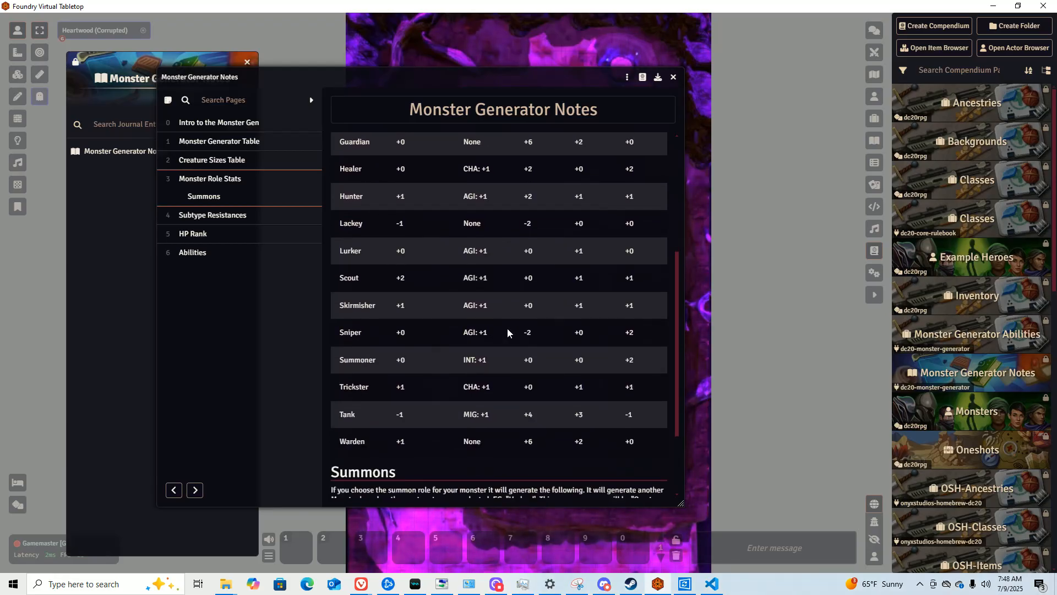
scroll(421, 269, "up", 2)
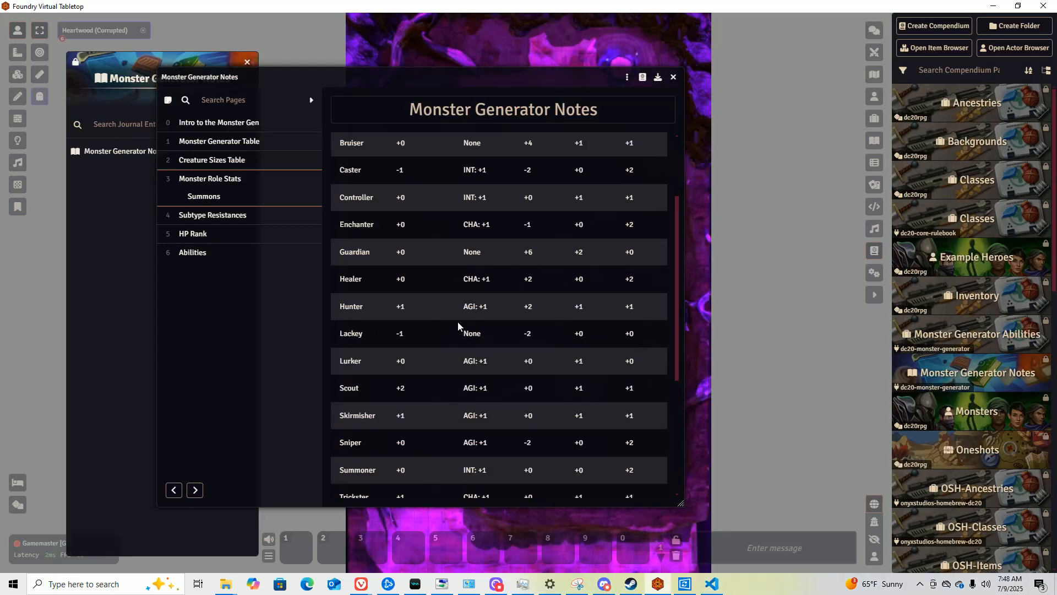
scroll(449, 315, "down", 4)
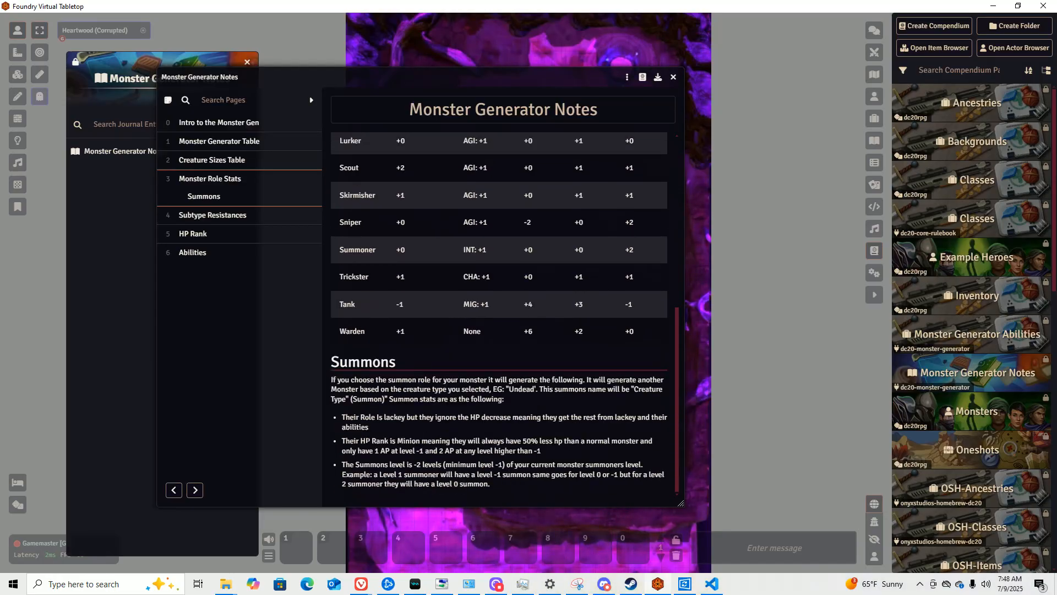
Read the Summons rules covering the summon's Minion HP rank and its level relative to the summoner.
left_click_drag(342, 444, 578, 441)
left_click(407, 444)
left_click_drag(341, 443, 562, 454)
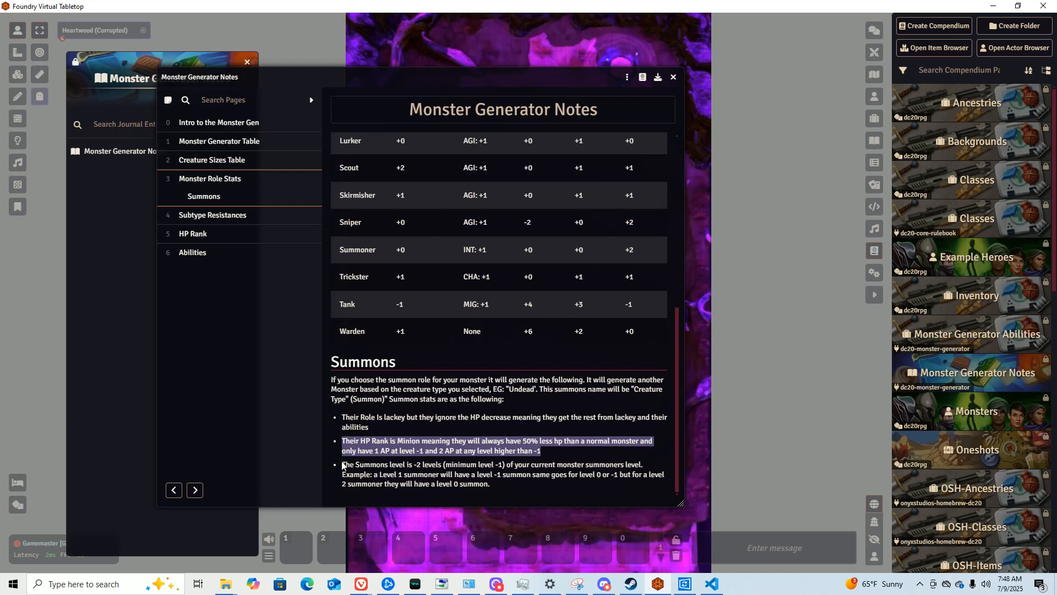
left_click_drag(342, 465, 502, 486)
left_click(502, 486)
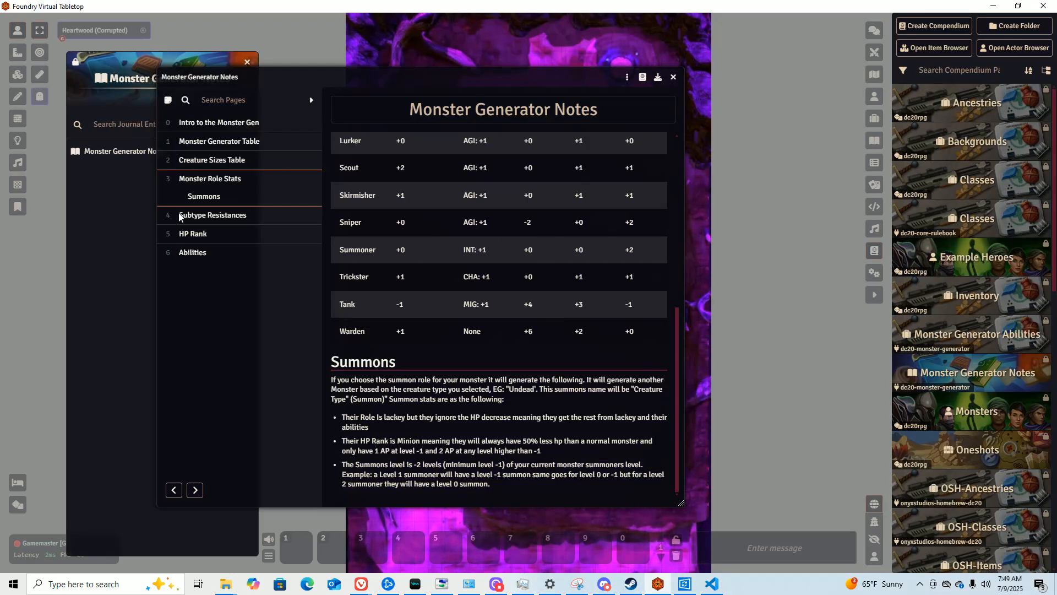
Review the Subtype Resistances page, examining the Beasts and Dragons resistance tables.
left_click(220, 214)
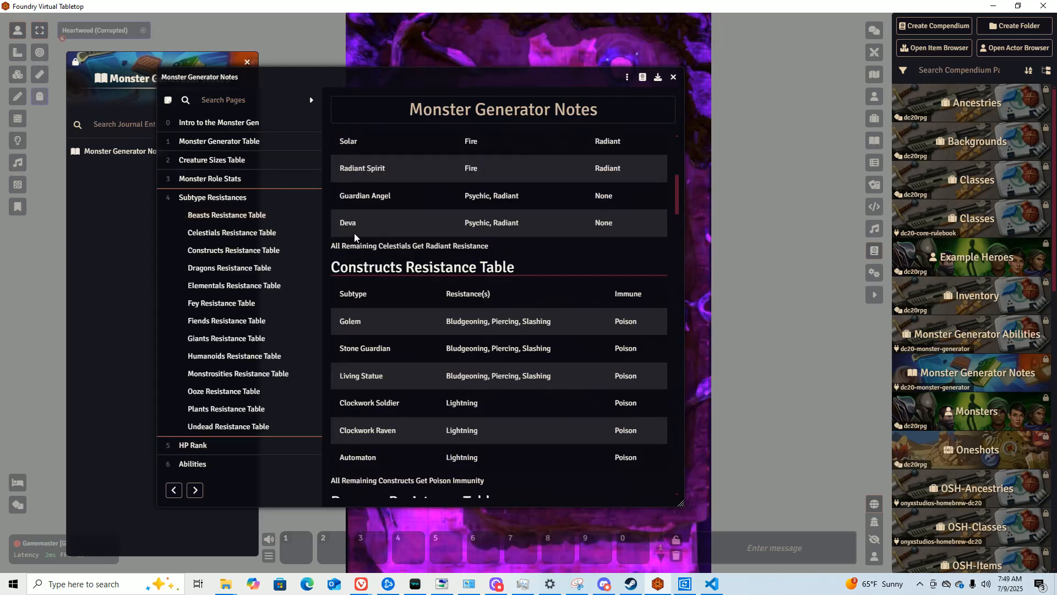
left_click(222, 215)
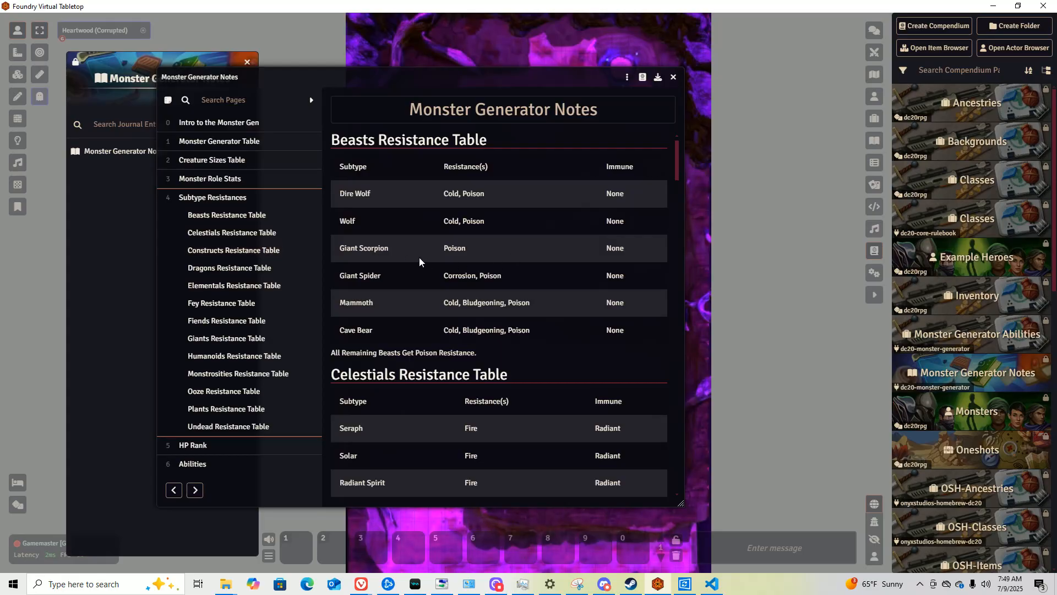
left_click(228, 272)
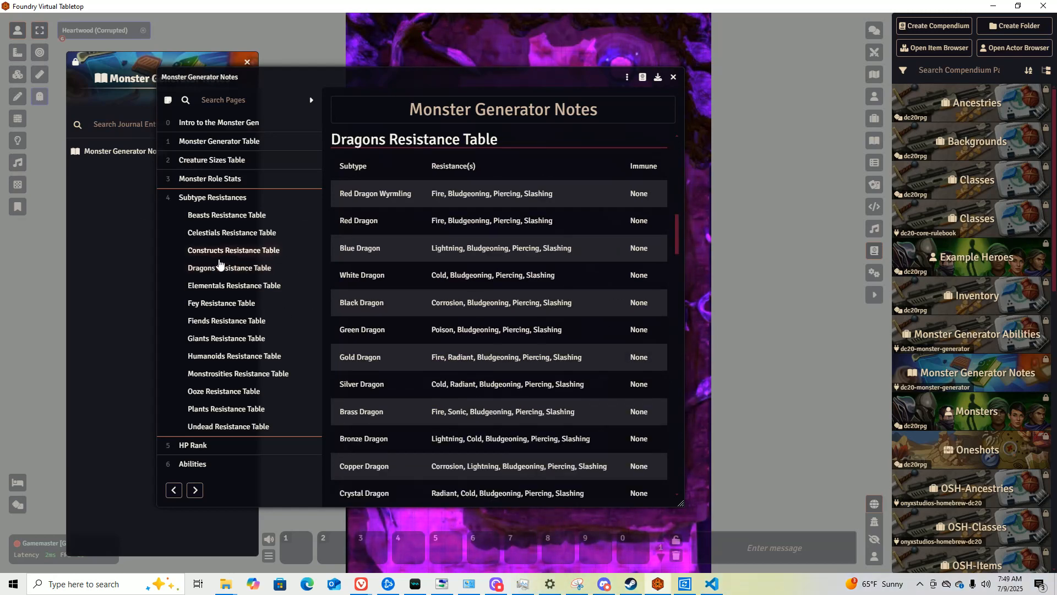
scroll(355, 247, "down", 3)
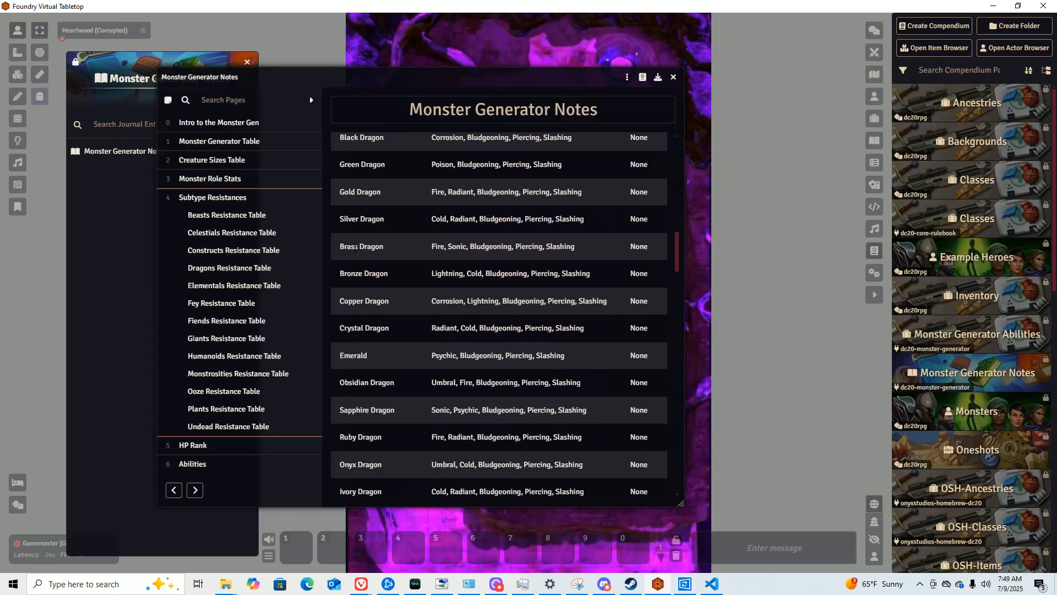
left_click_drag(353, 246, 632, 435)
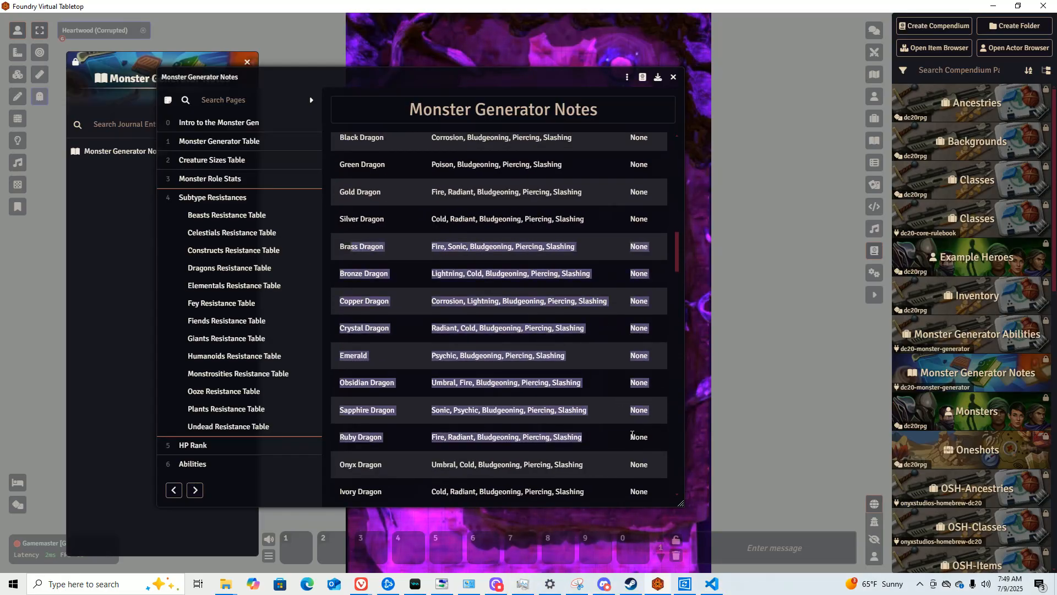
Review the HP multipliers on the HP Rank page, going through the Minion, Normal, Elite and Boss rows.
left_click(209, 448)
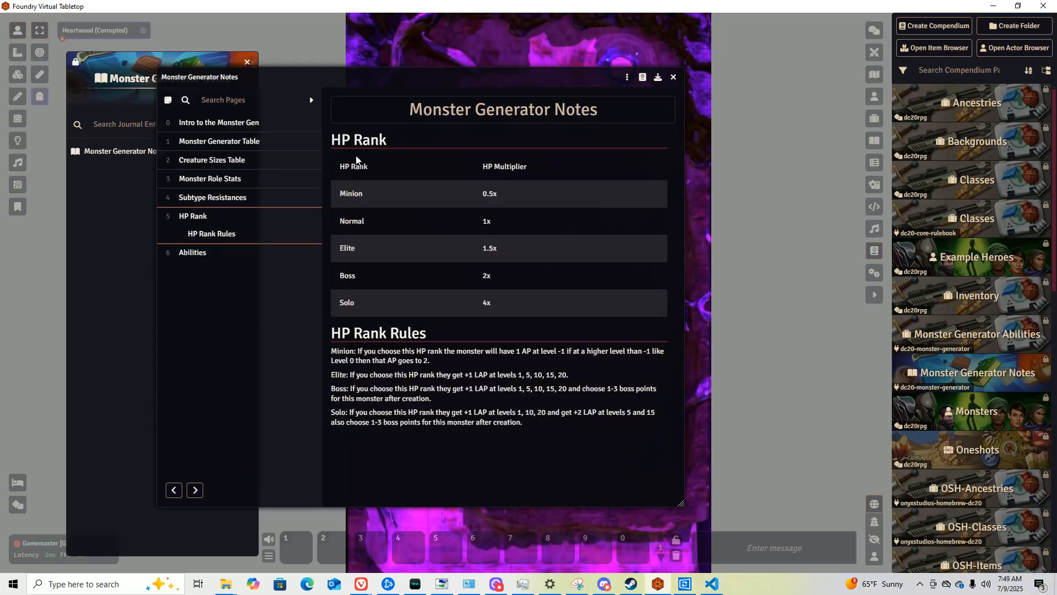
left_click_drag(341, 190, 526, 221)
left_click(566, 192)
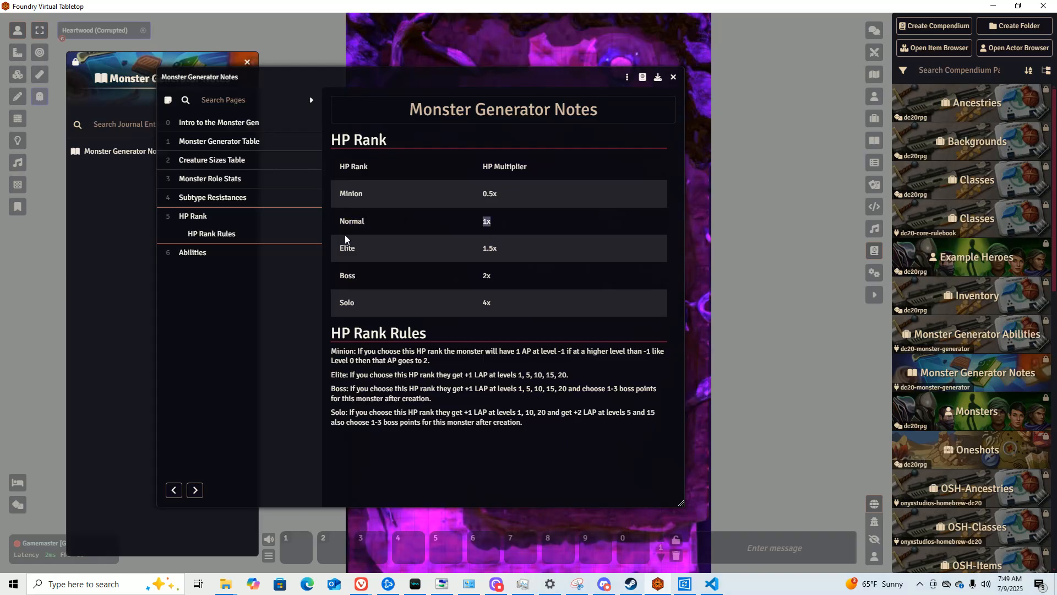
left_click_drag(471, 242, 560, 246)
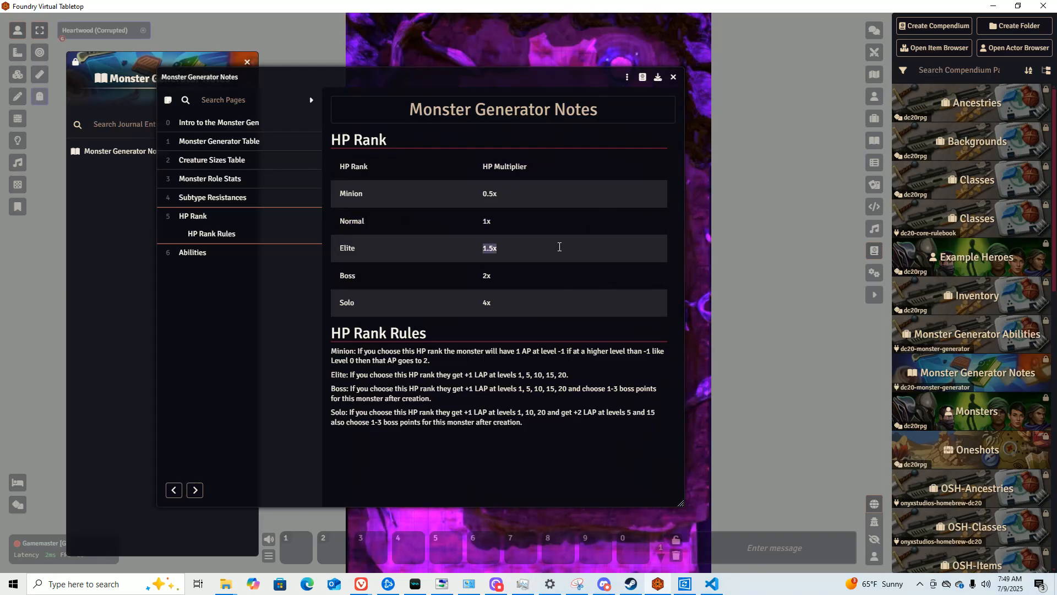
left_click_drag(339, 280, 512, 273)
left_click(350, 285)
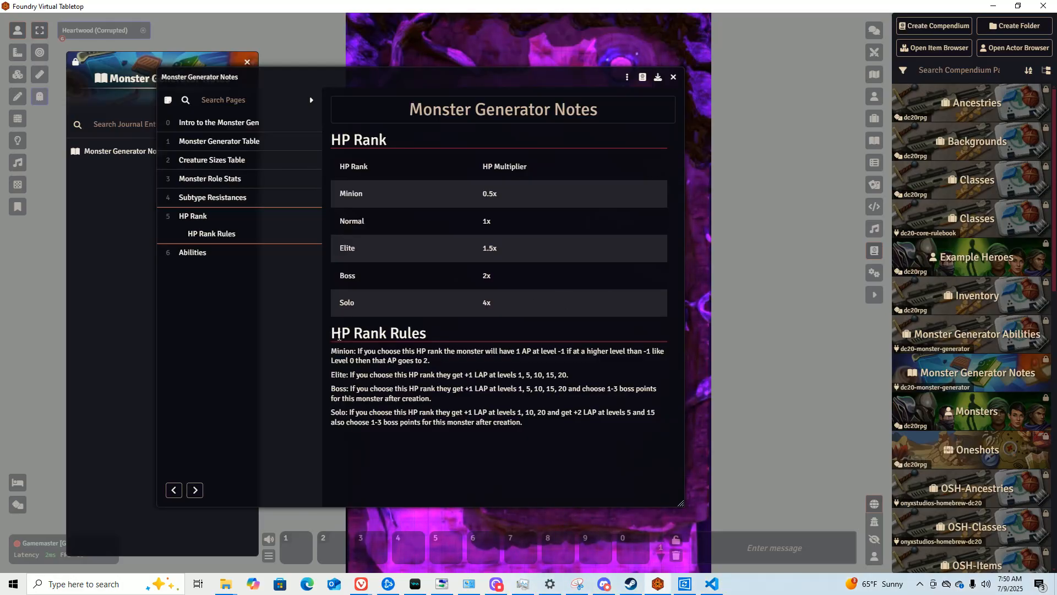
Read the HP Rank Rules for the Minion and Elite ranks.
left_click_drag(338, 337, 400, 334)
left_click_drag(337, 350, 446, 359)
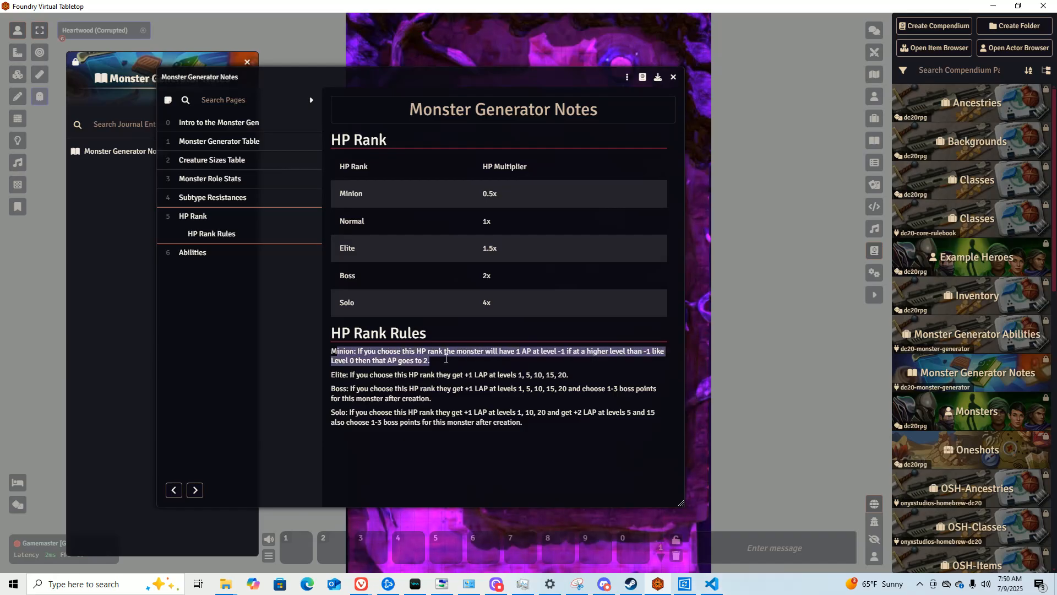
left_click_drag(530, 360, 430, 361)
left_click(302, 383)
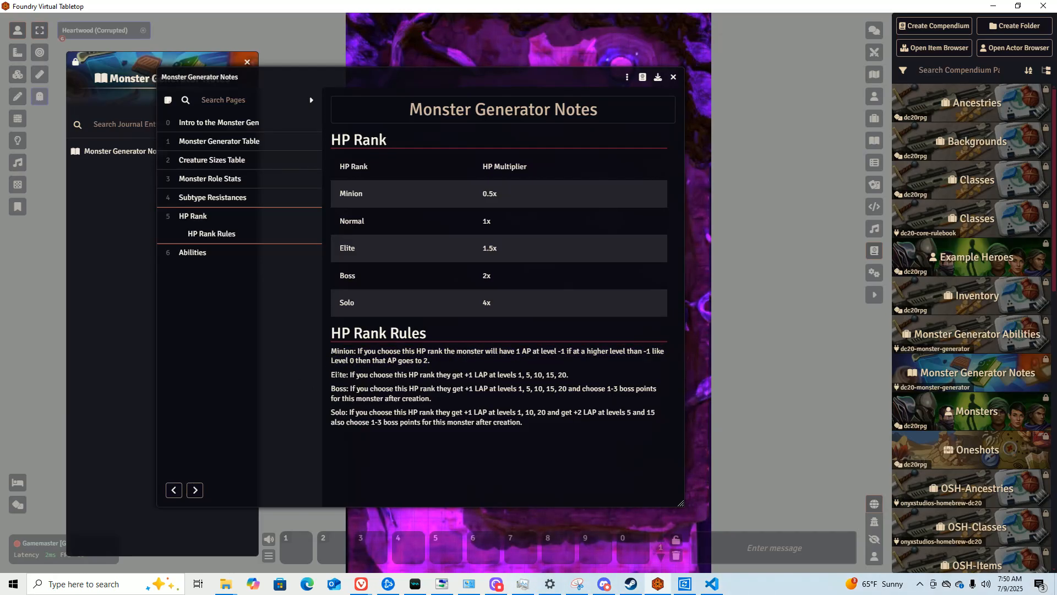
left_click_drag(339, 374, 580, 375)
left_click(580, 375)
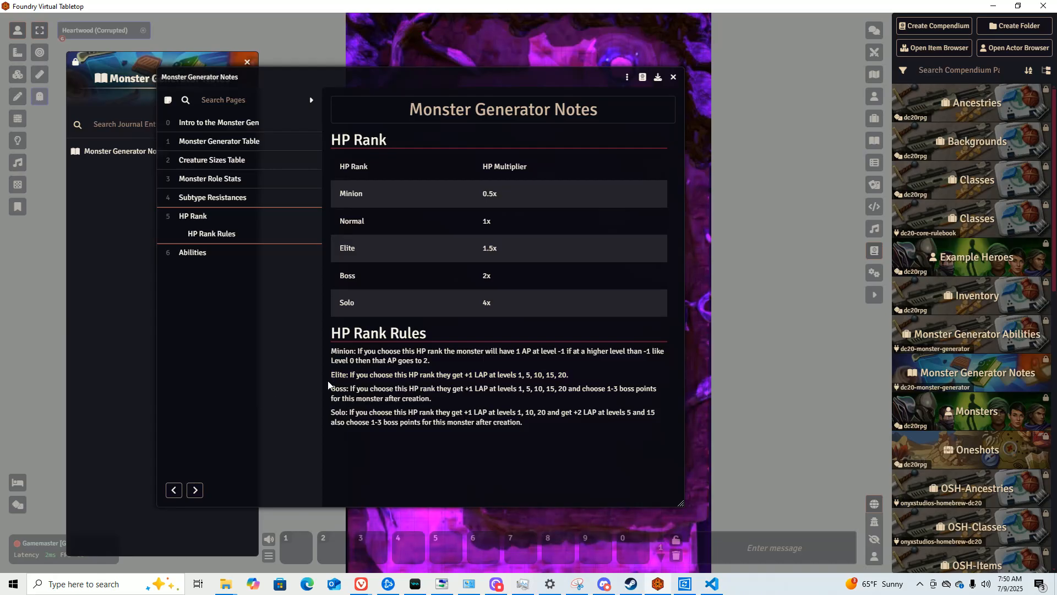
Read the HP Rank Rules for the Boss and Solo ranks, including their LAP and boss points.
left_click_drag(332, 389, 578, 388)
left_click_drag(573, 375, 630, 411)
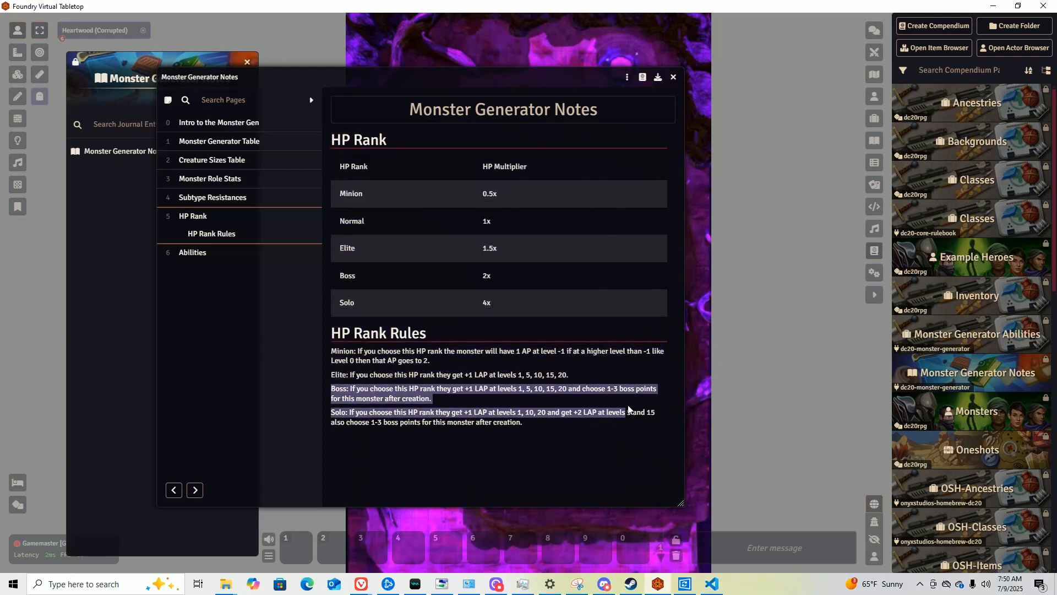
left_click(296, 411)
left_click_drag(332, 412, 641, 413)
left_click(641, 413)
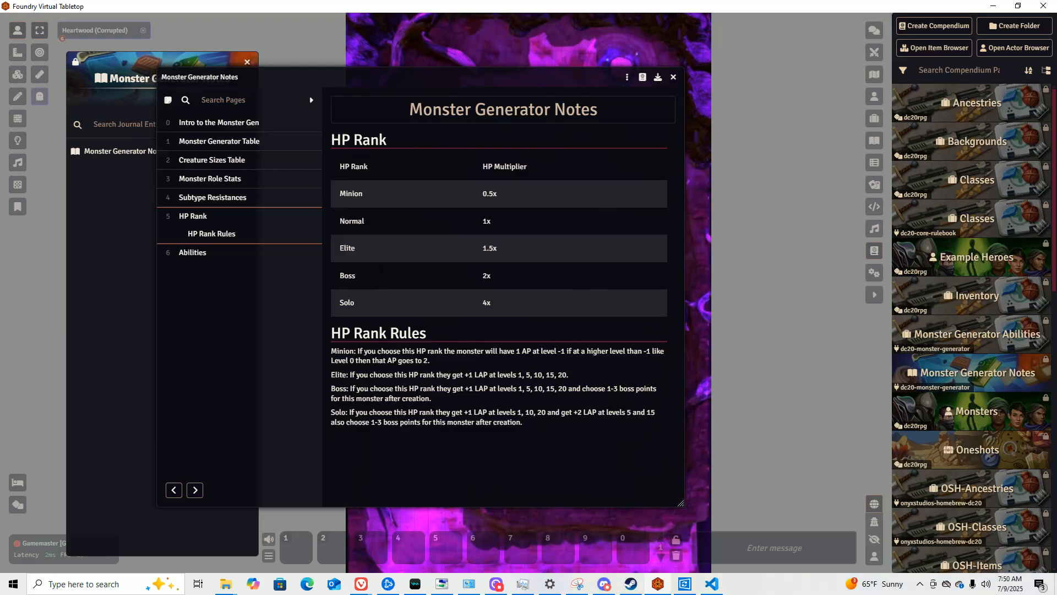
Examine the Abilities page table for how many creature type and monster role abilities each level generates, including level 1.
left_click(200, 253)
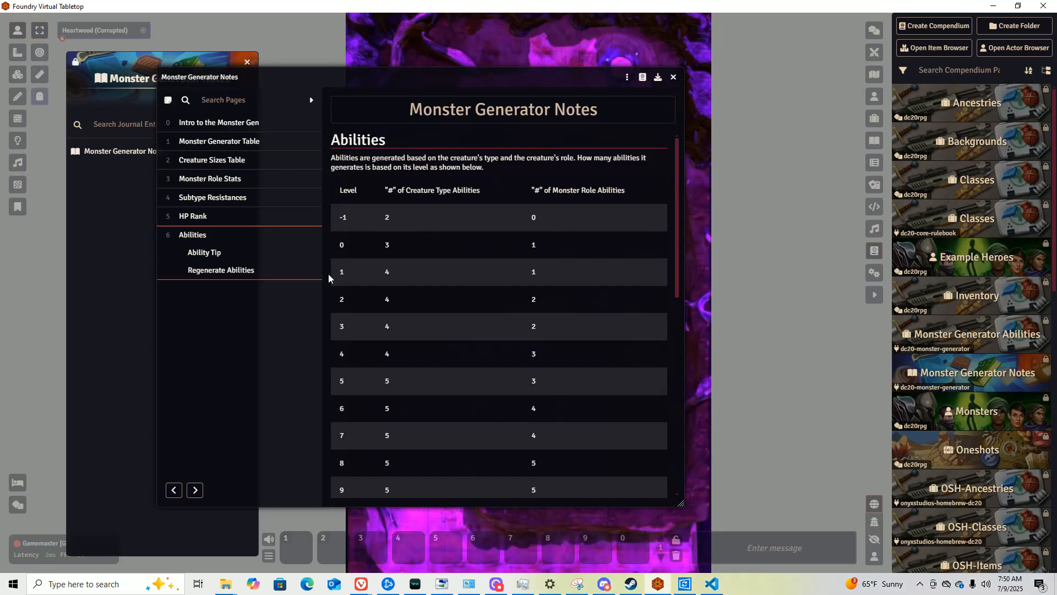
left_click_drag(336, 272, 389, 271)
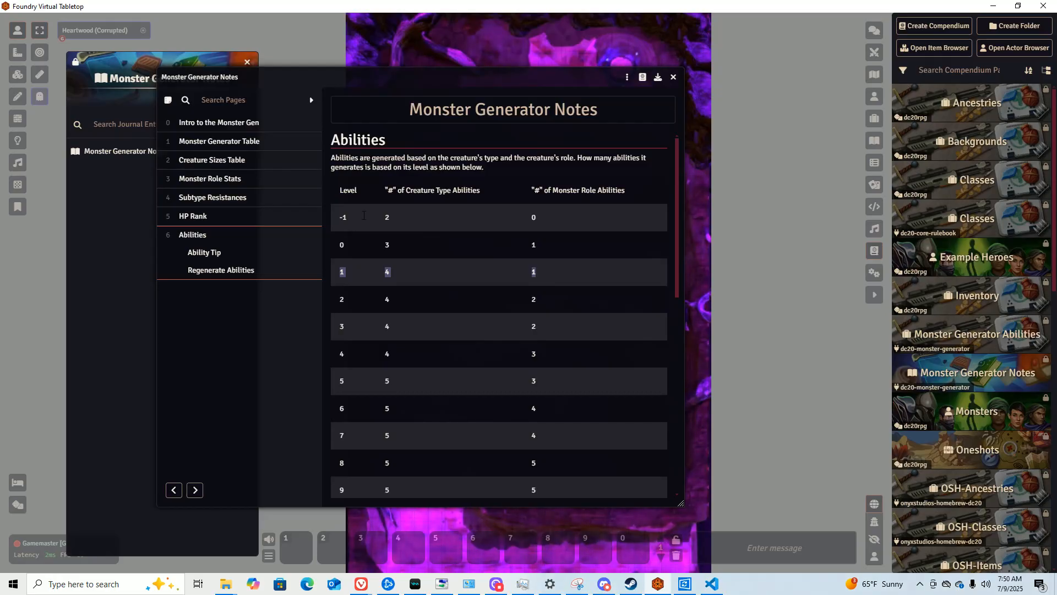
scroll(397, 278, "down", 3)
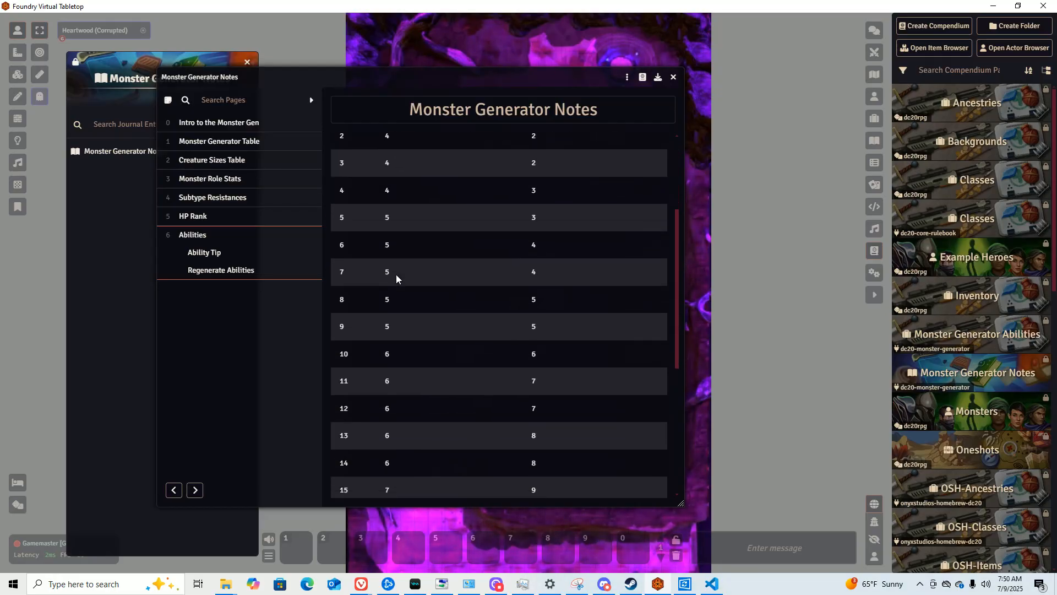
left_click_drag(384, 266, 570, 463)
scroll(422, 380, "down", 3)
left_click(570, 463)
scroll(559, 422, "up", 5)
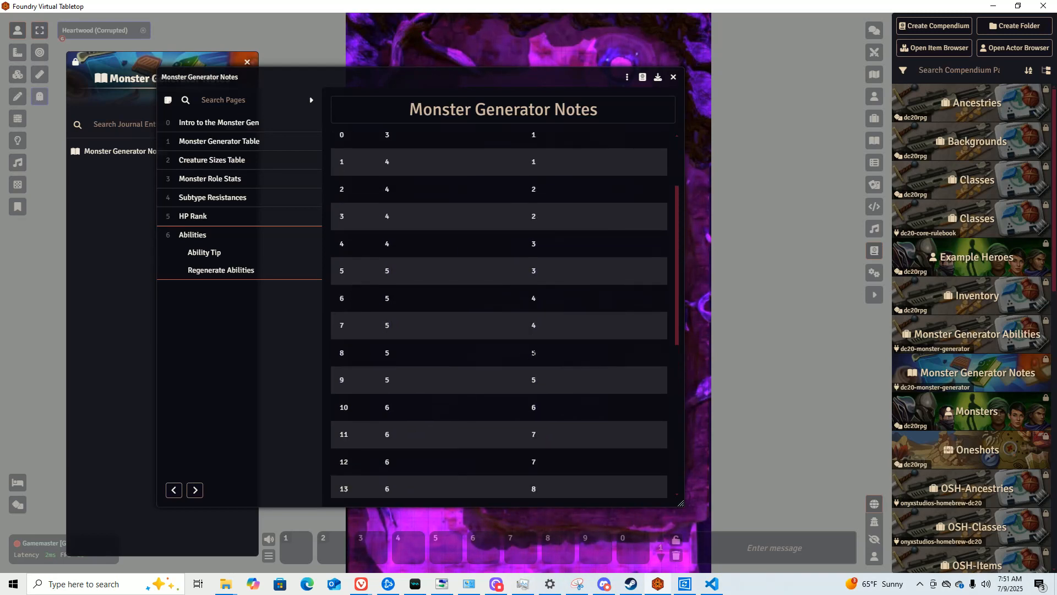
scroll(498, 279, "down", 1)
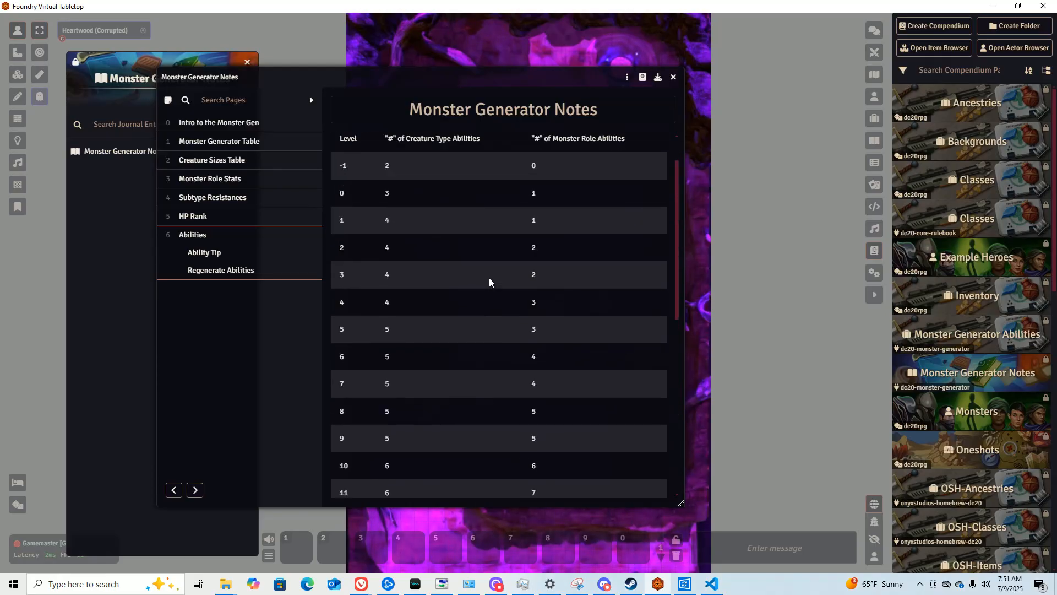
scroll(489, 277, "up", 1)
Read the Ability Tip and Regenerate Abilities sections below the abilities table, including the note on passive abilities and ranges.
scroll(489, 278, "down", 8)
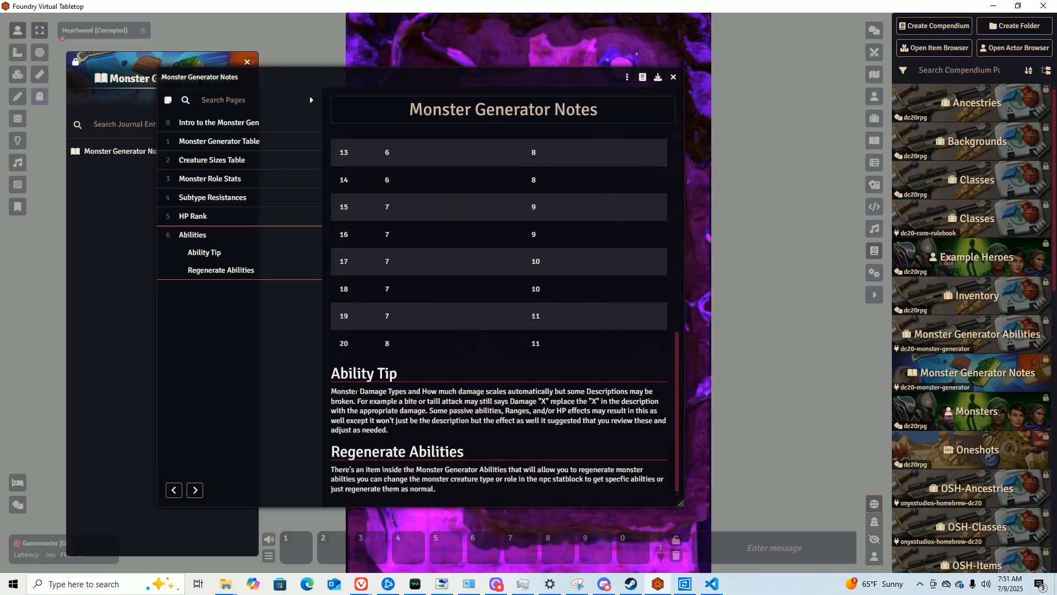
left_click_drag(345, 391, 443, 430)
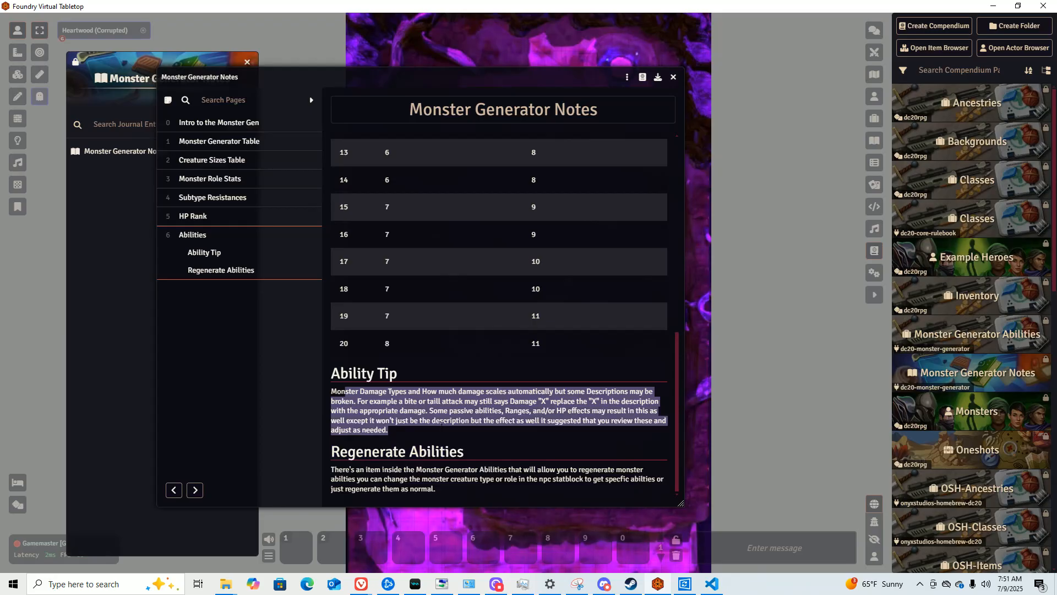
left_click(405, 422)
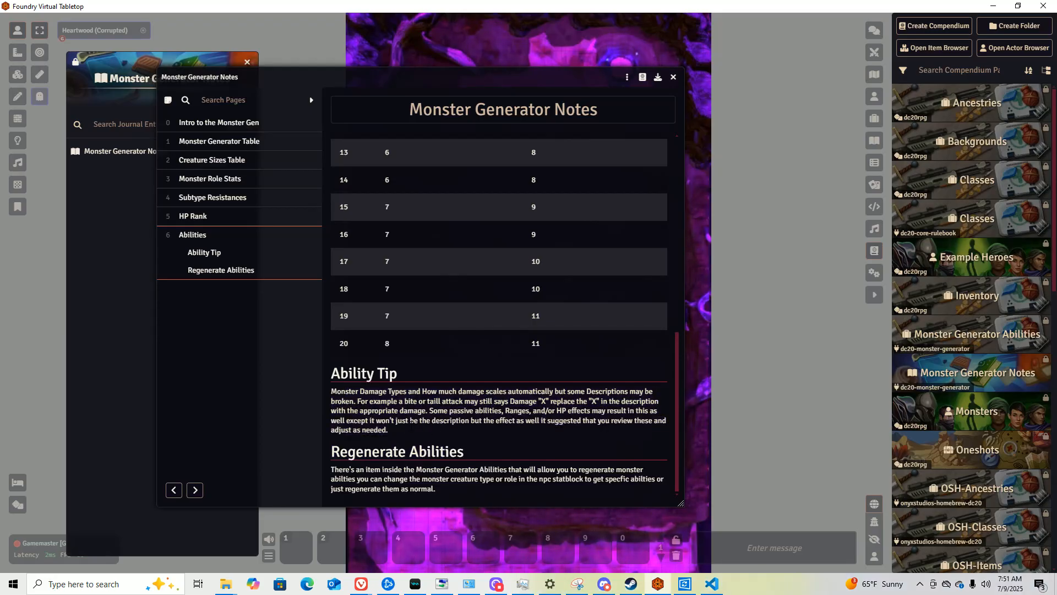
left_click_drag(433, 411, 556, 412)
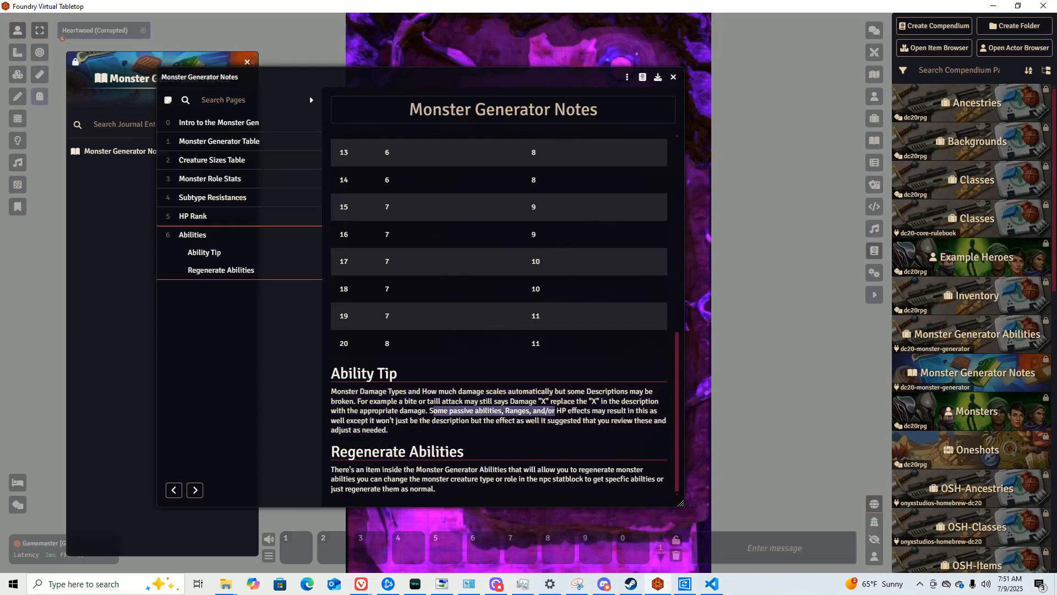
left_click(558, 411)
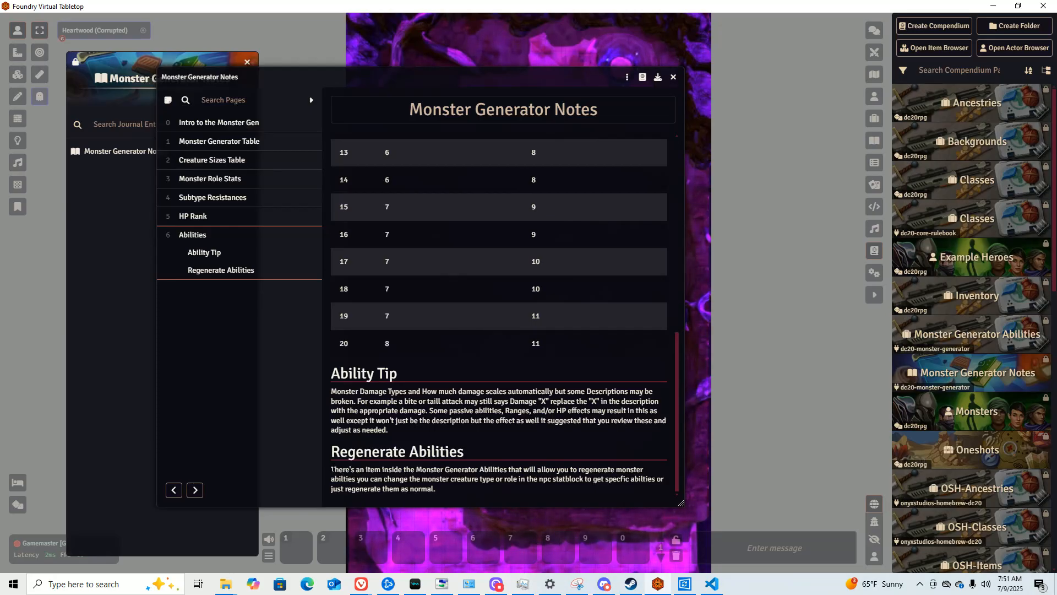
left_click_drag(332, 451, 473, 487)
left_click(473, 487)
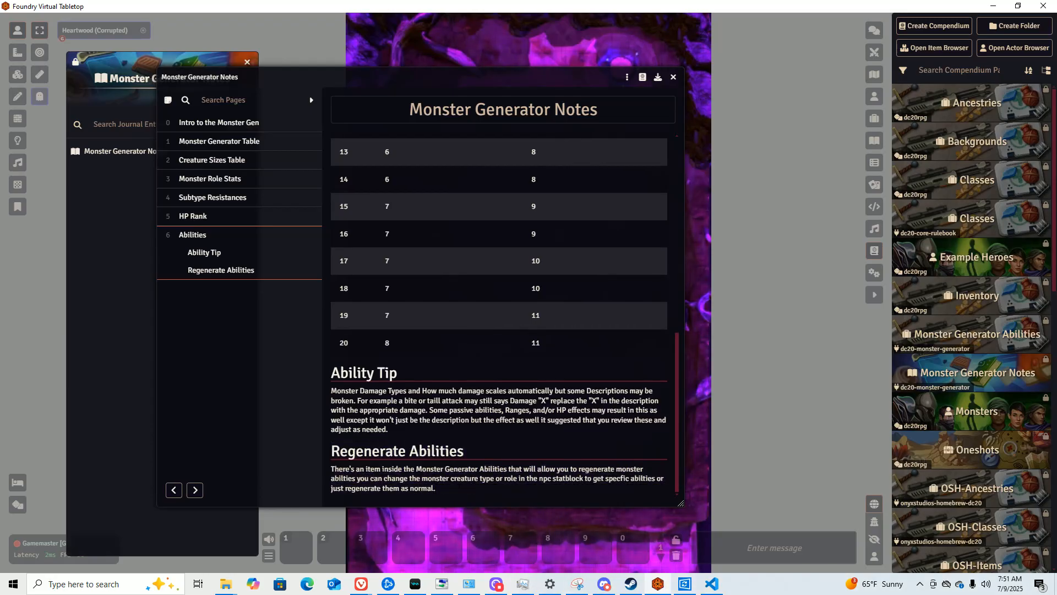
scroll(458, 484, "up", 8)
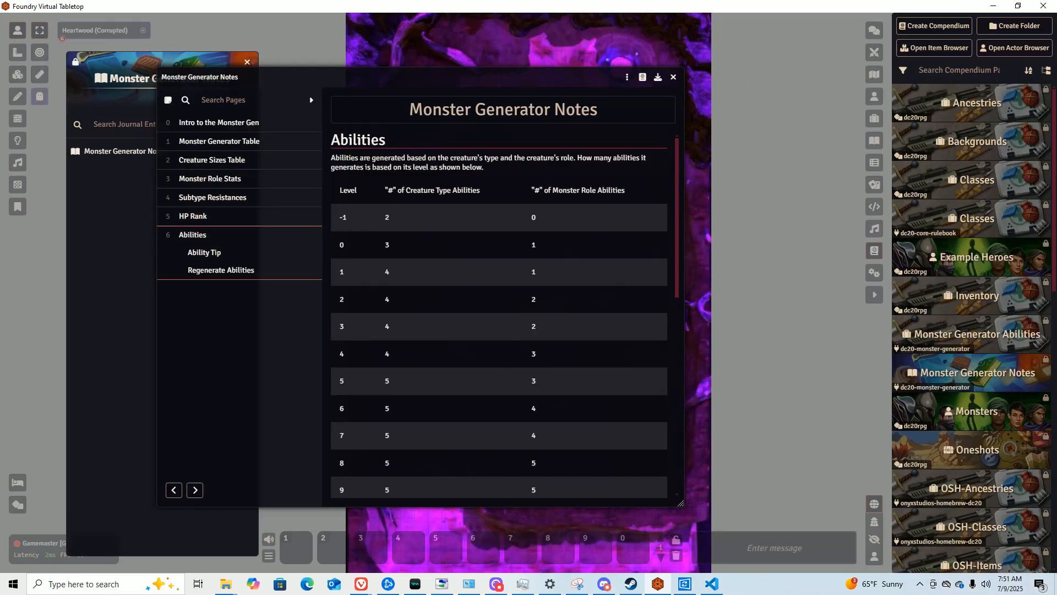
Close the Monster Generator Notes journal and open the monster generator form from the actors directory.
left_click(673, 77)
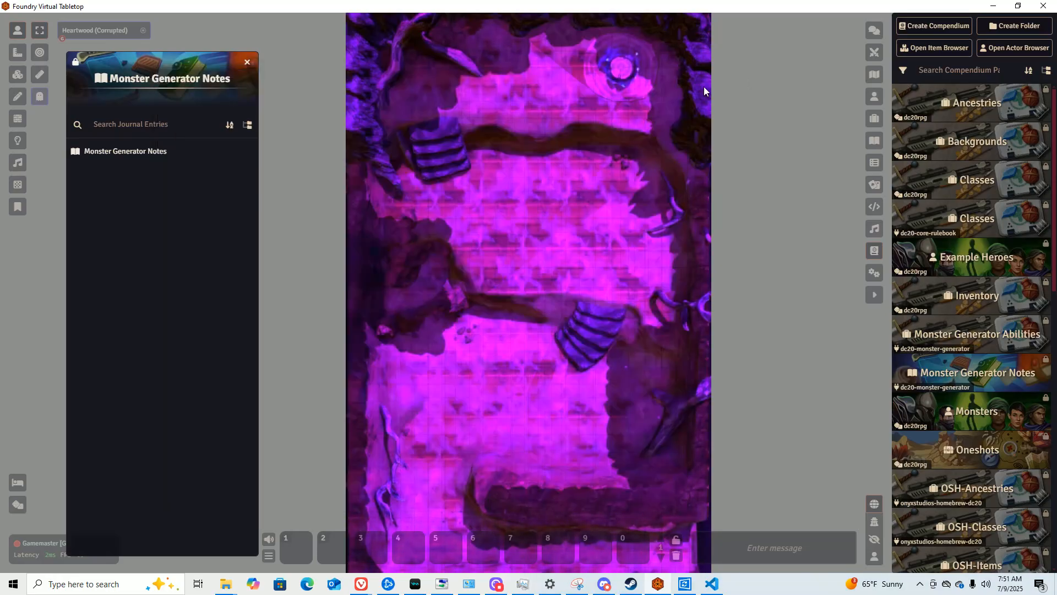
left_click(872, 97)
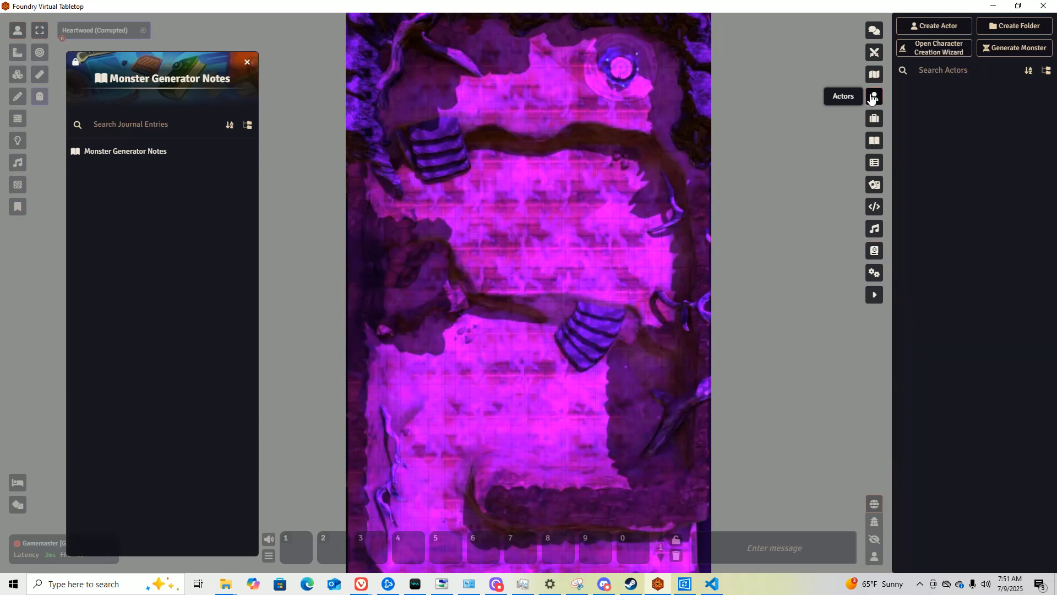
left_click(1004, 49)
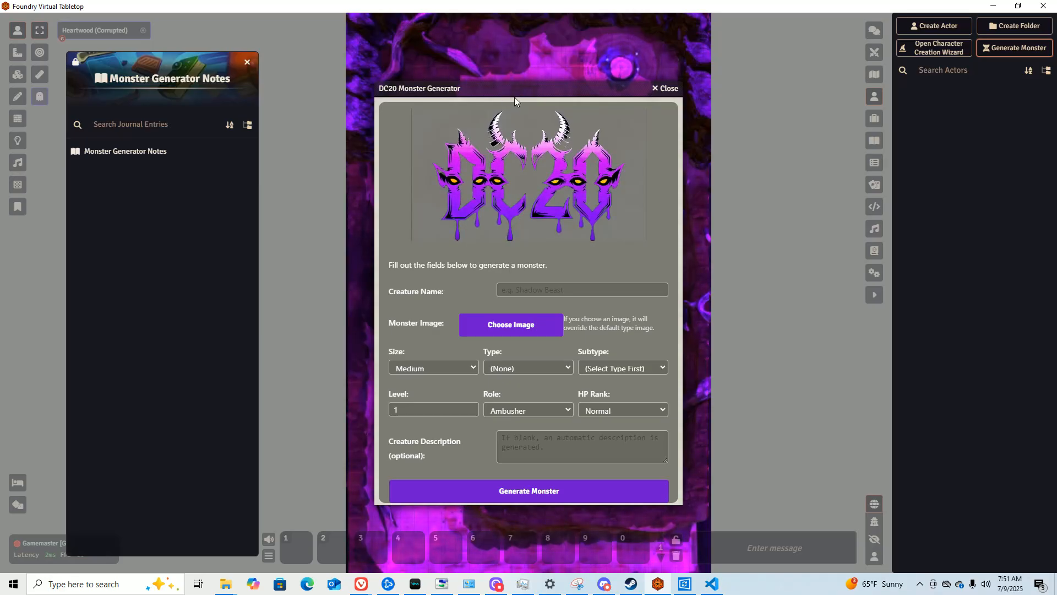
mouse_move(514, 94)
left_mouse_down()
mouse_move(529, 141)
mouse_move(438, 121)
mouse_move(526, 91)
left_mouse_up()
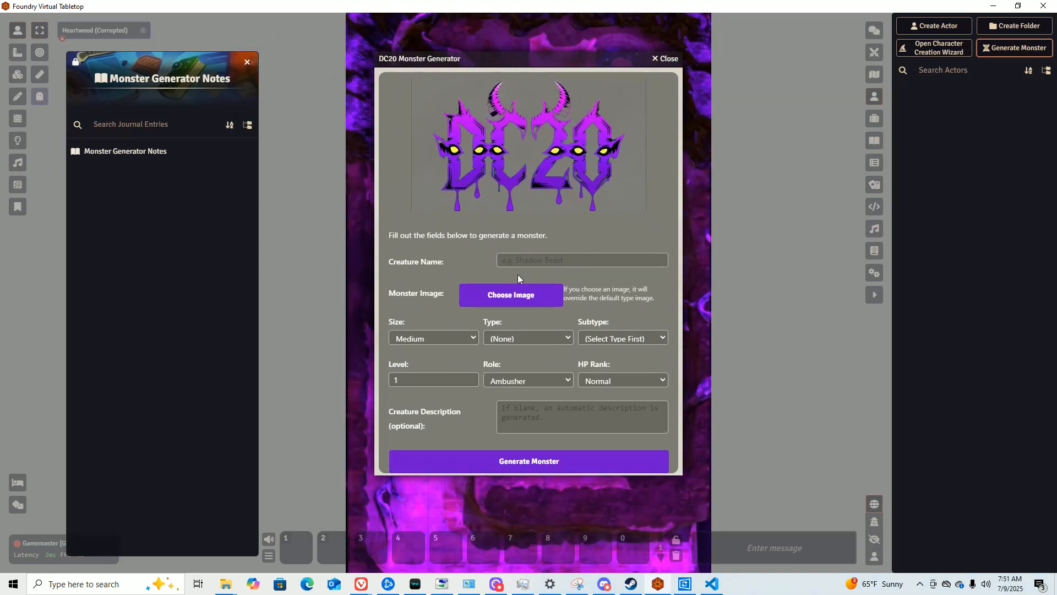
Enter Gorgon as the creature name.
type("G")
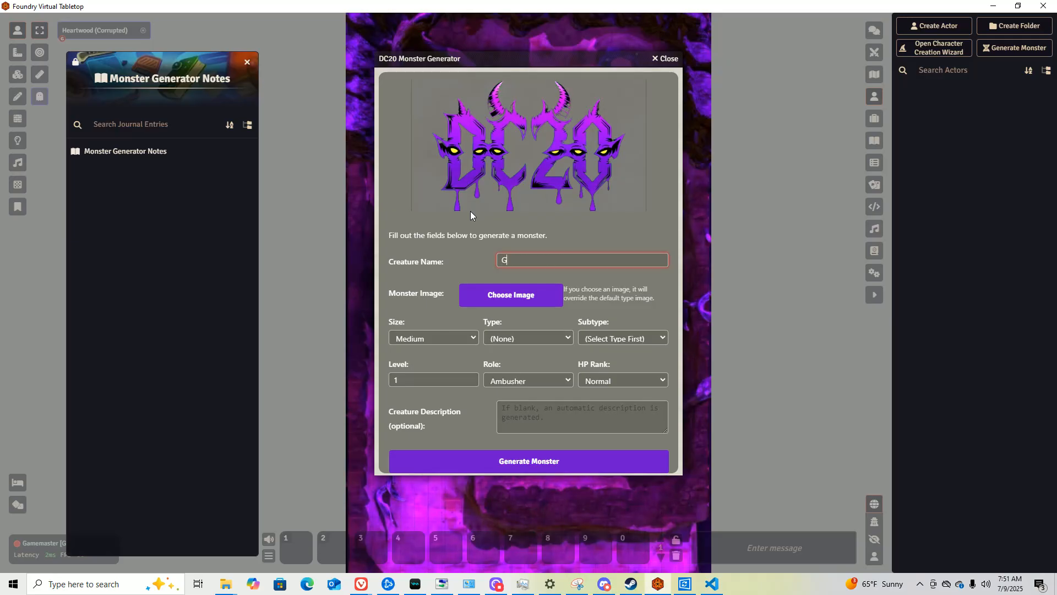
type("oroon")
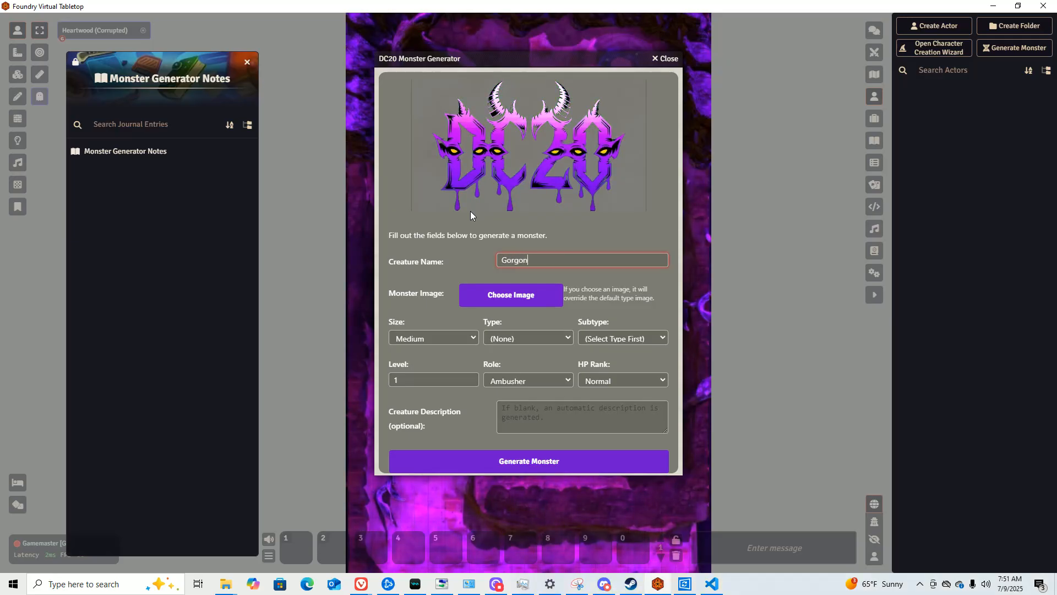
left_click(477, 265)
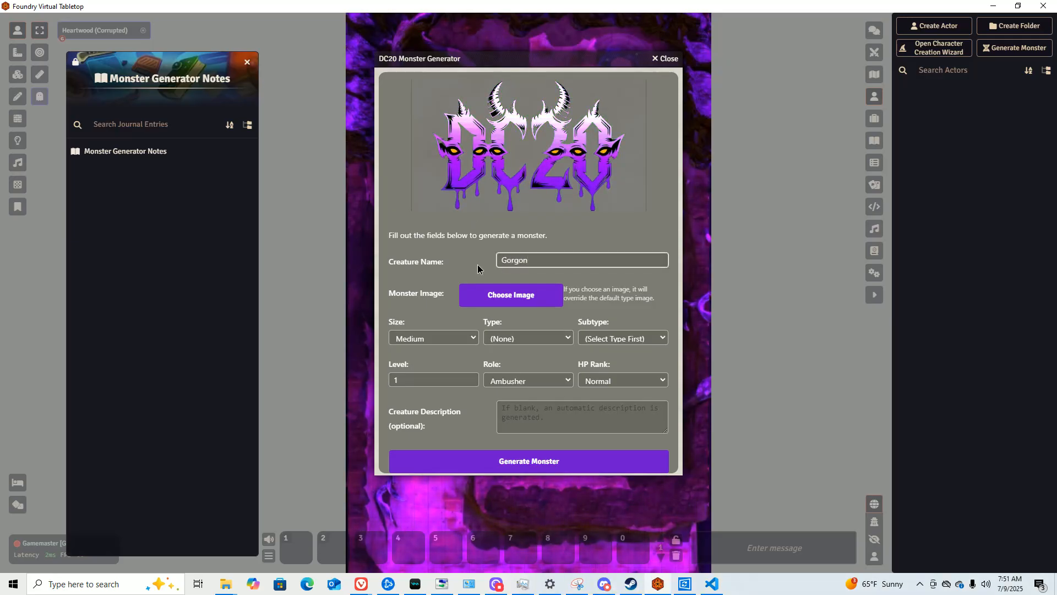
Browse the monster images in modules/dc20-monster-generator/Icons in the user data as thumbnail tiles.
left_click(536, 295)
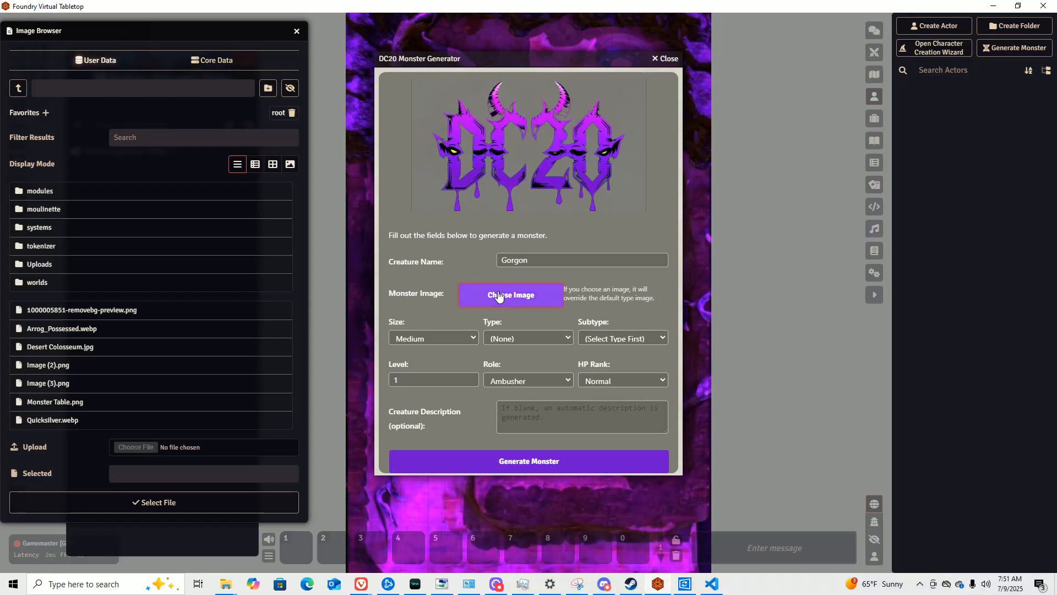
left_click(53, 196)
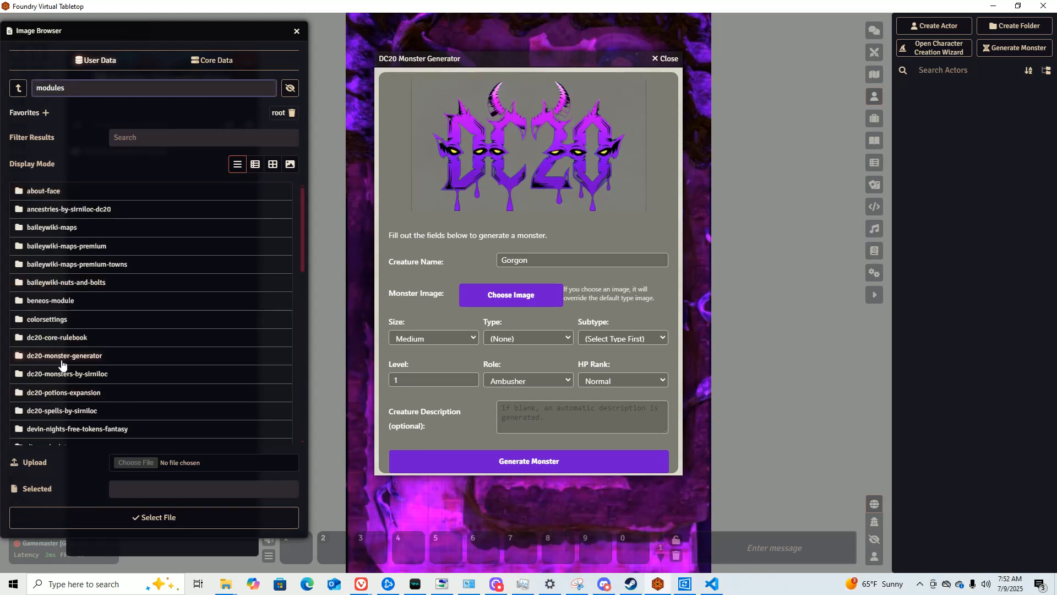
left_click(62, 357)
left_click(75, 191)
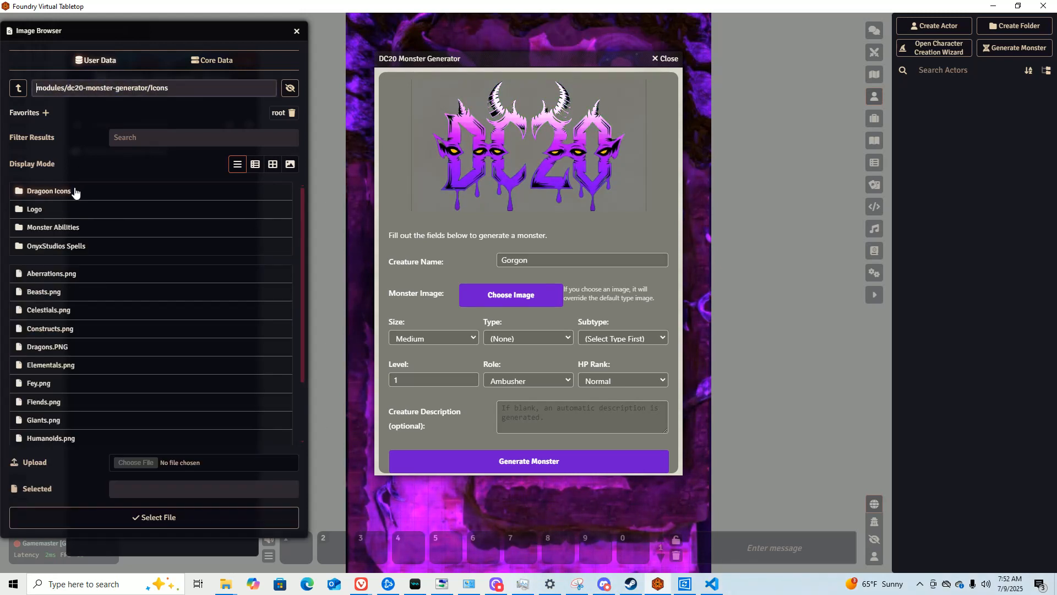
left_click(273, 163)
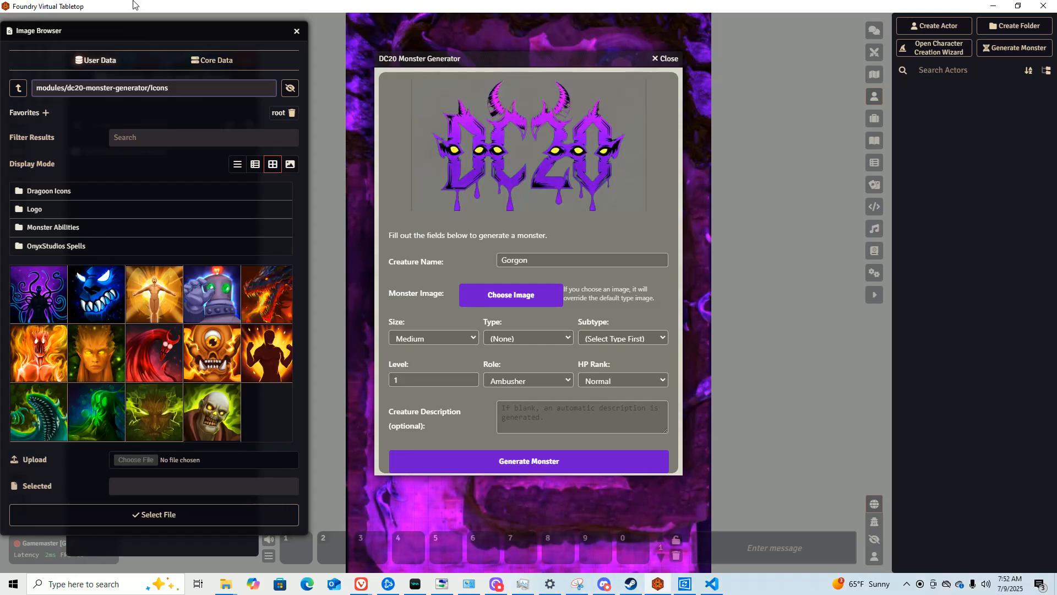
Choose the glowing orange horned ox-bull picture from the core data folder icons/creatures/mammals as the monster image.
left_click(215, 60)
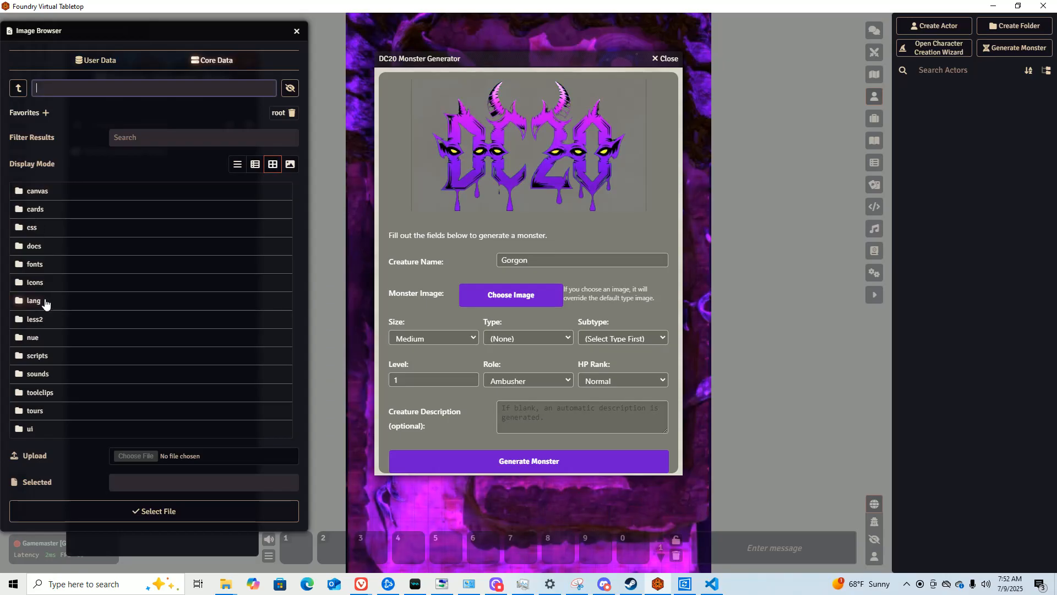
left_click(52, 282)
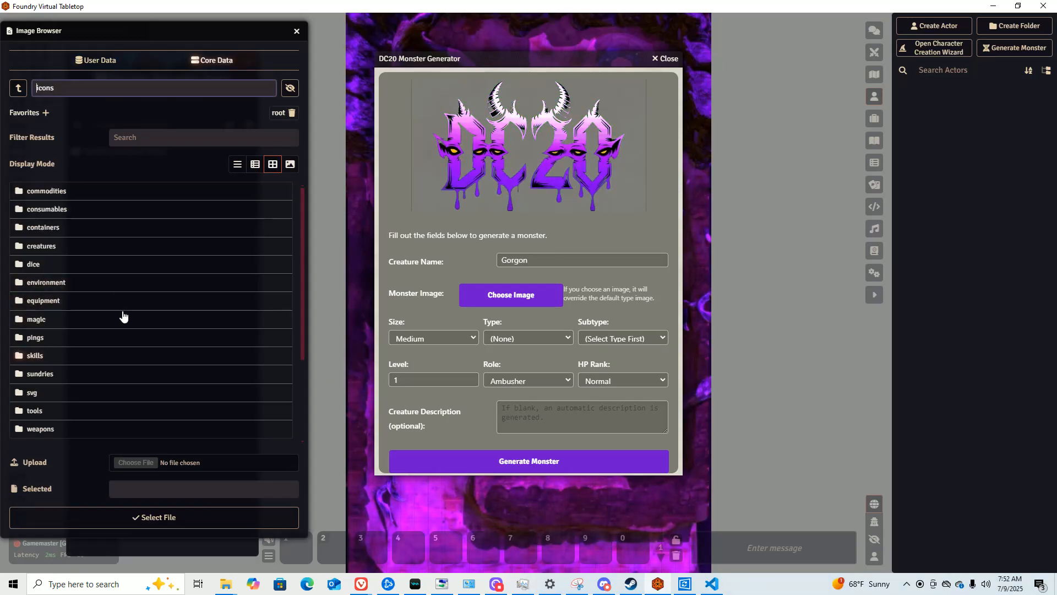
left_click(48, 248)
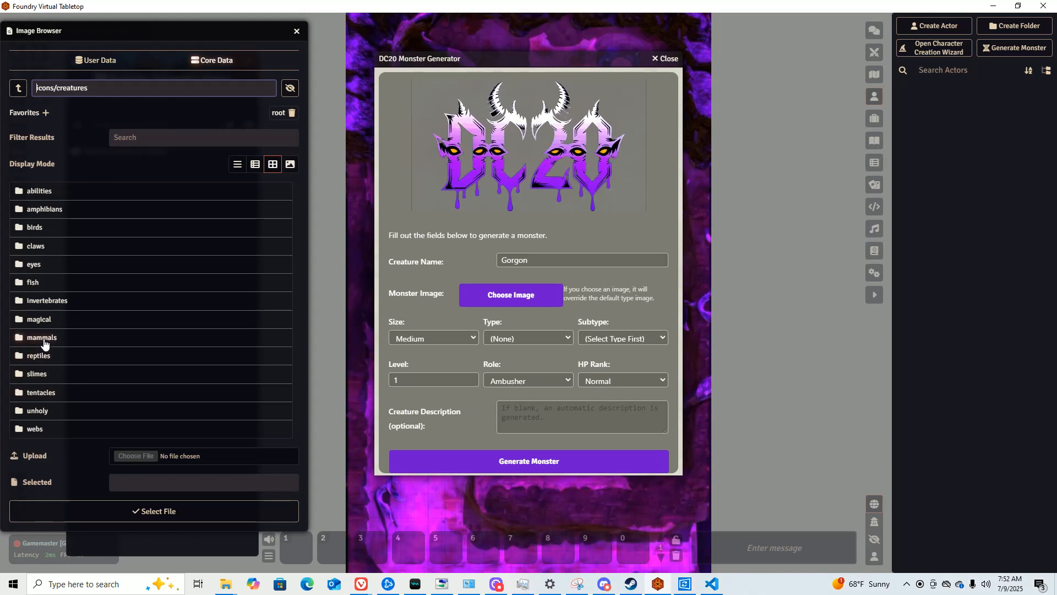
left_click(44, 344)
scroll(154, 309, "down", 5)
left_click(154, 215)
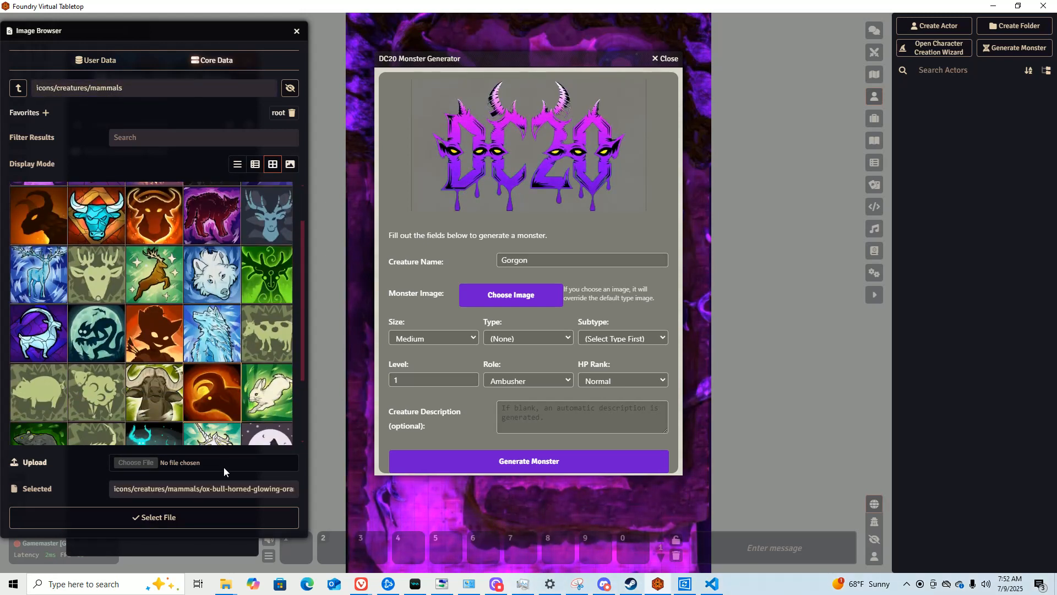
left_click(219, 515)
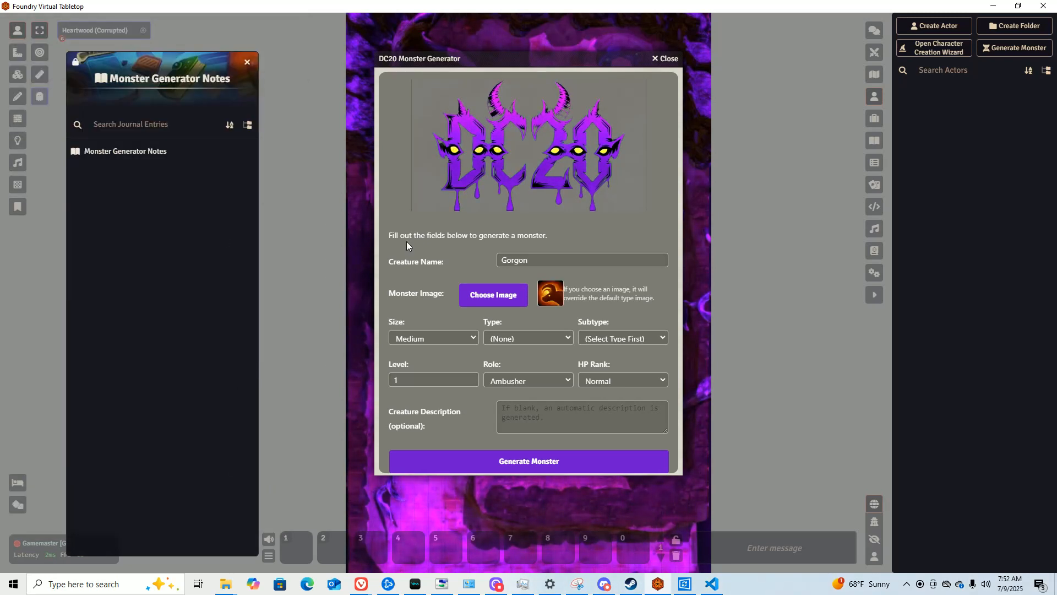
Set the monster's size to Large, type to Monstrosities and subtype to Gorgon.
left_click(442, 345)
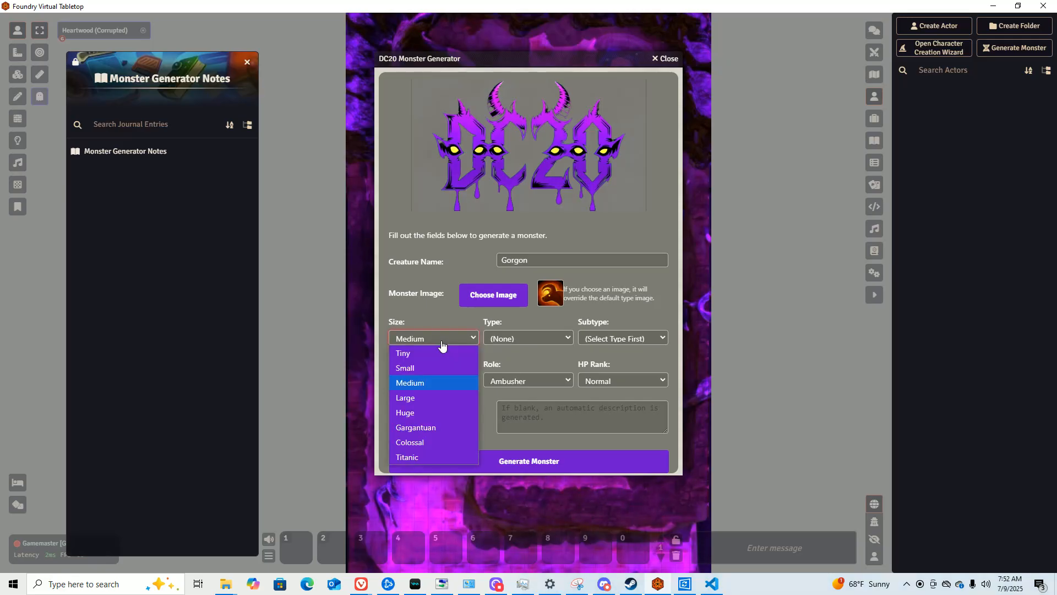
left_click(404, 397)
left_click(526, 338)
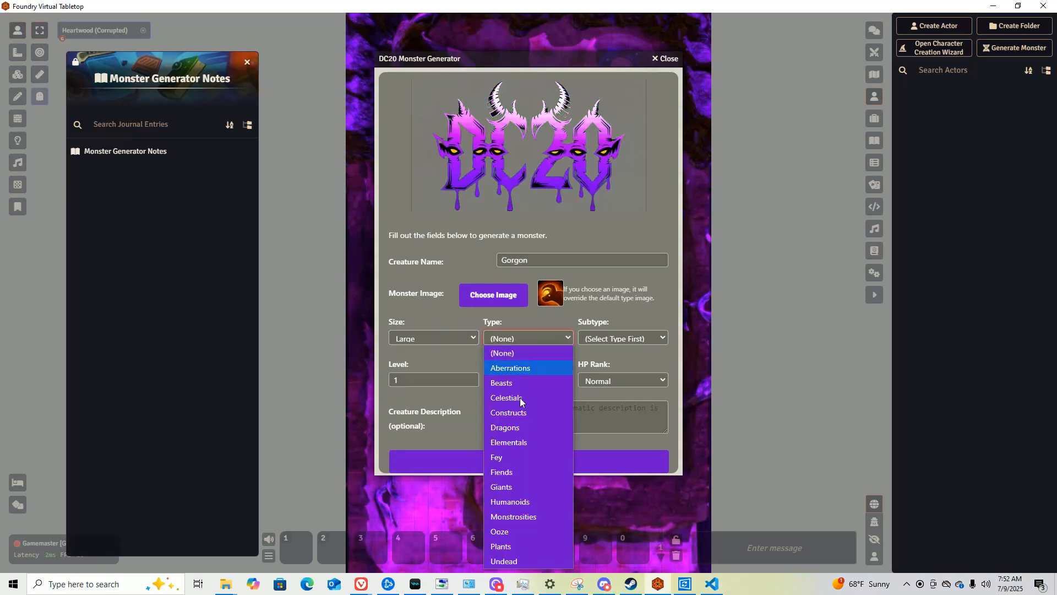
left_click(513, 517)
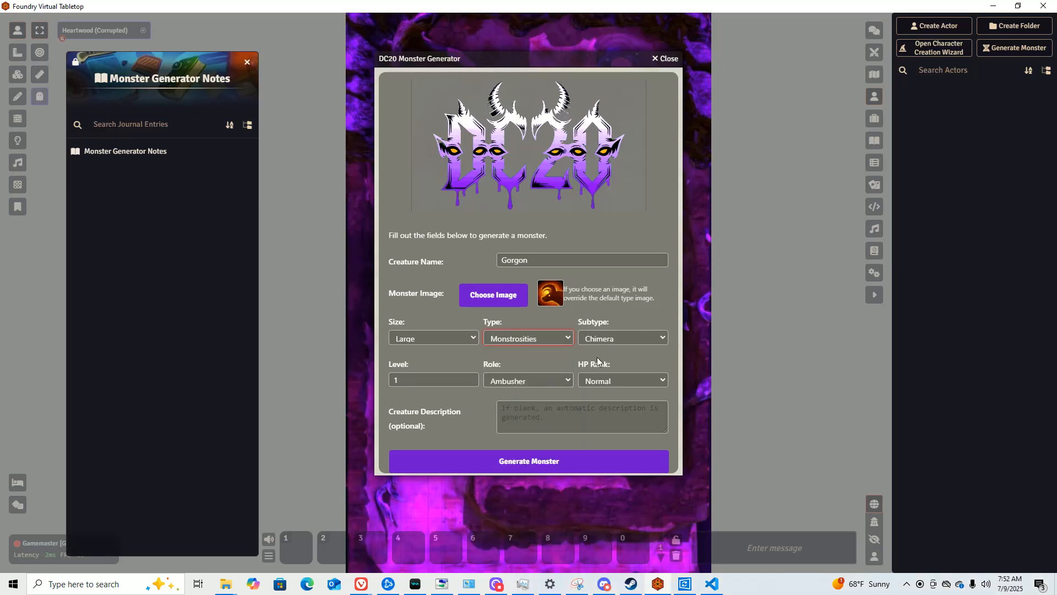
left_click(588, 339)
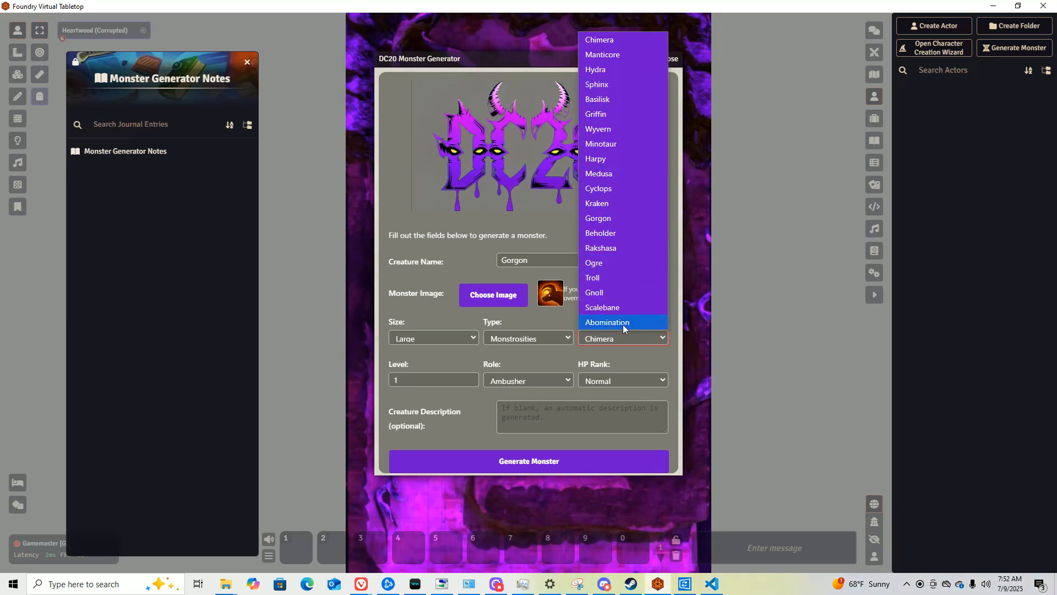
left_click(600, 218)
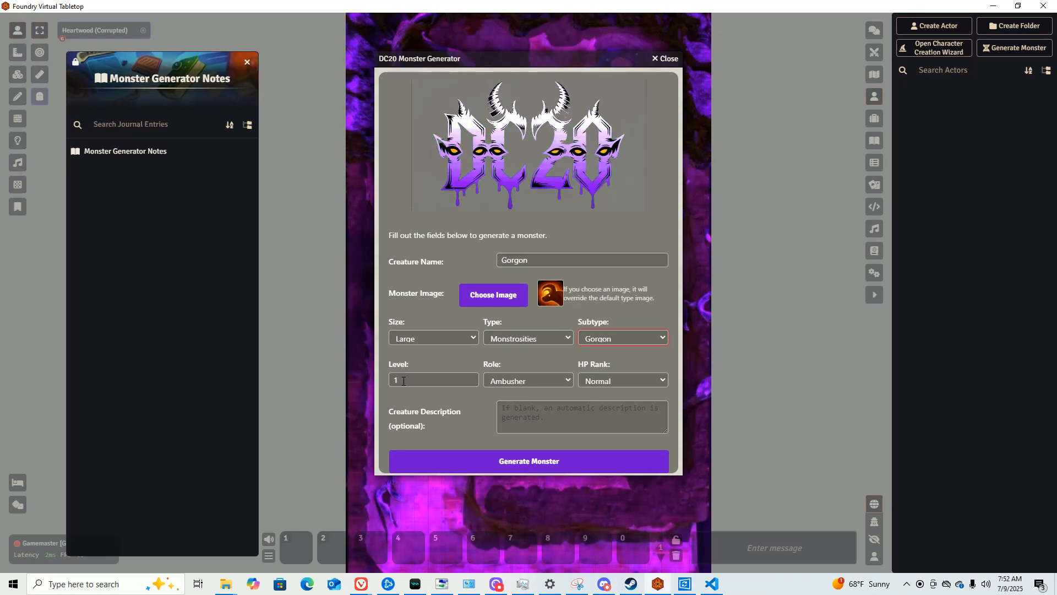
Set the monster's role to Berserker and keep its HP rank at Normal.
left_click(511, 382)
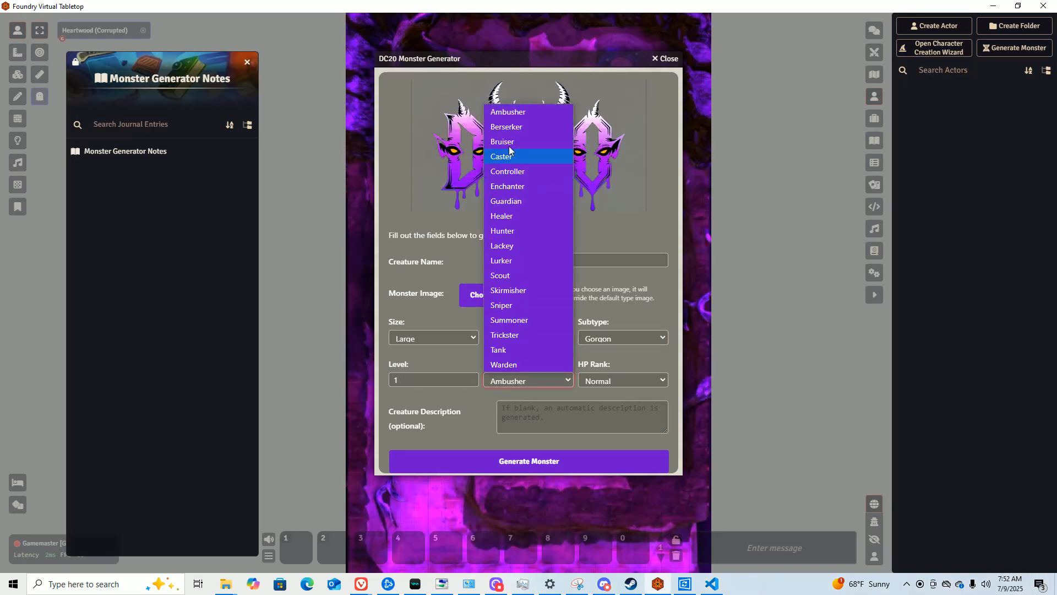
left_click(516, 127)
left_click(608, 381)
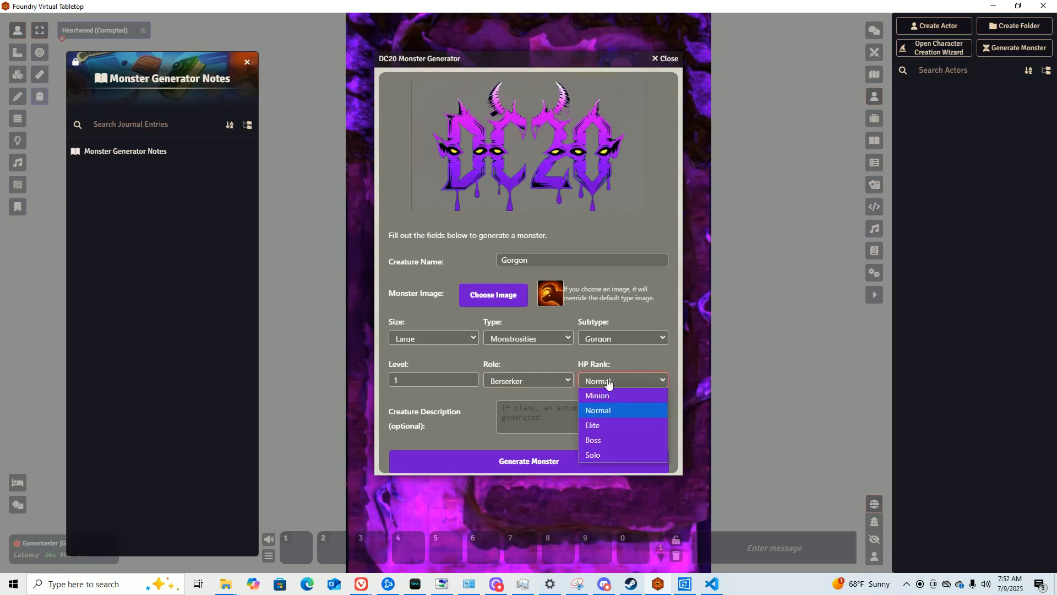
left_click(598, 410)
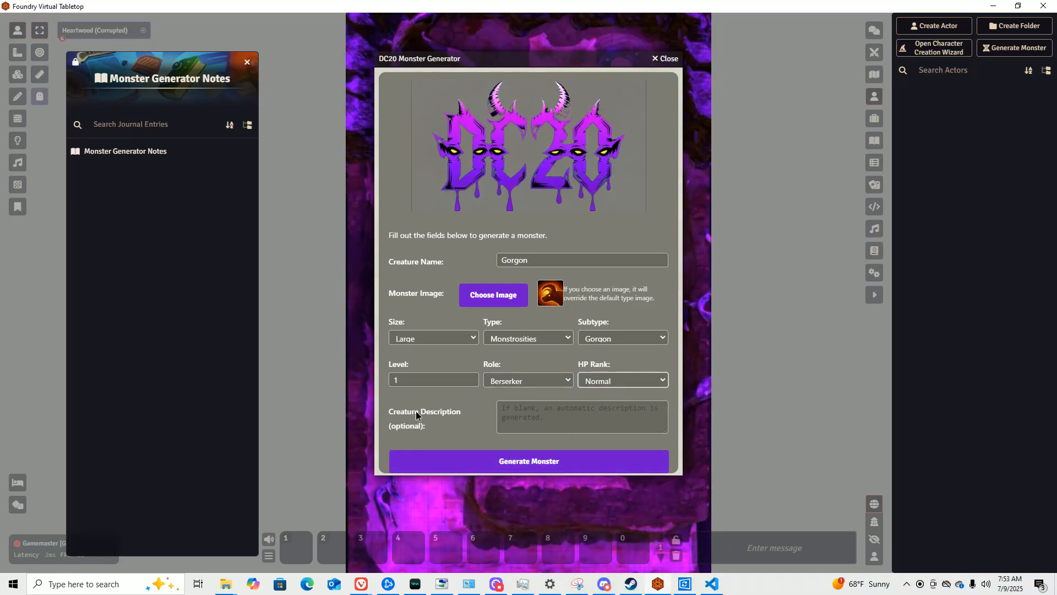
Enter the creature description "He ran from his family and now is terrozing a village.".
left_click(519, 411)
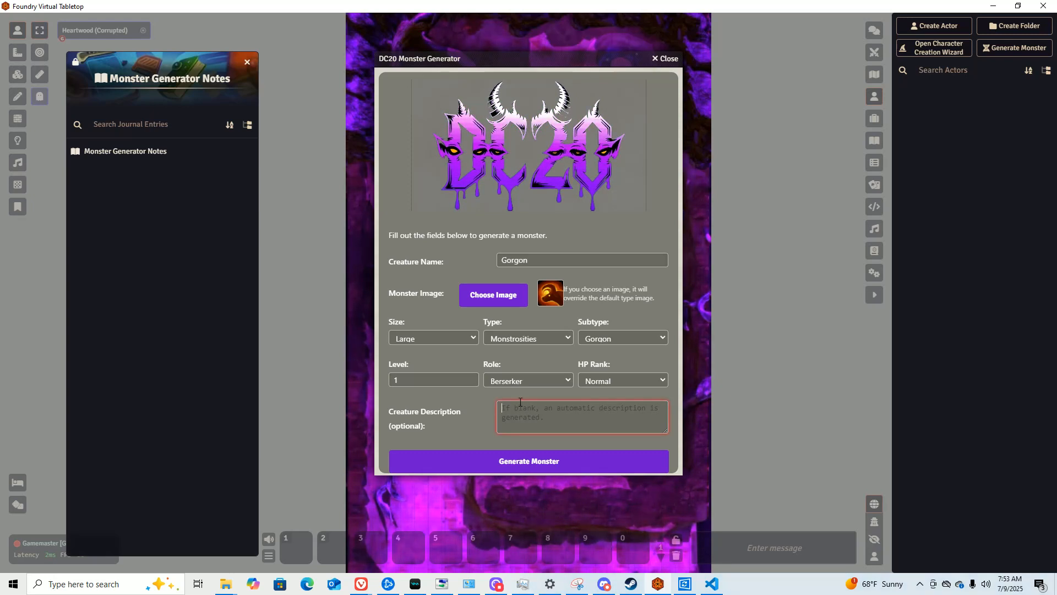
type("He n")
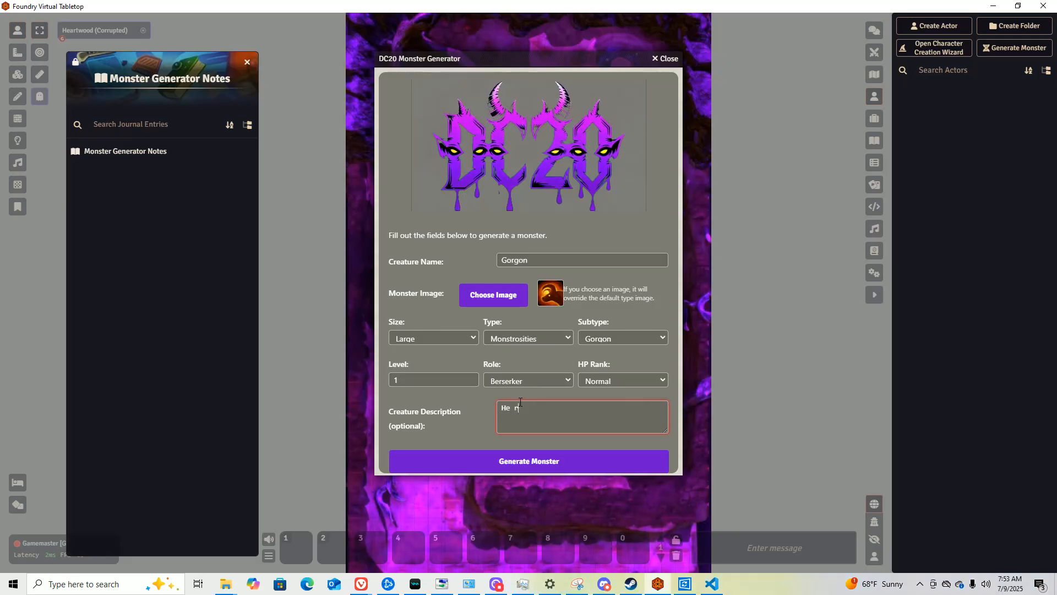
type(" f")
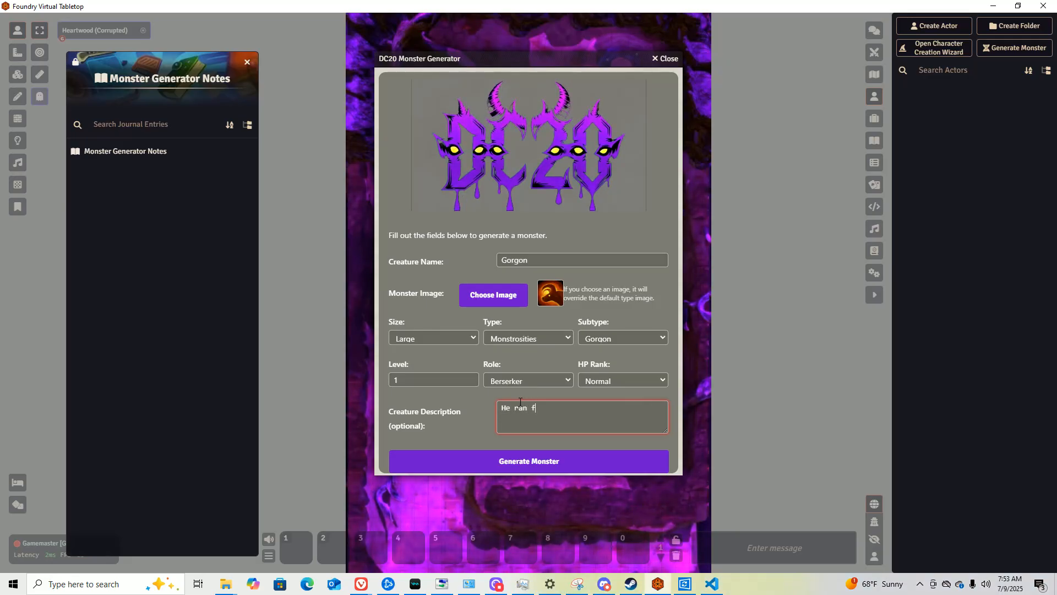
type("rom his fami")
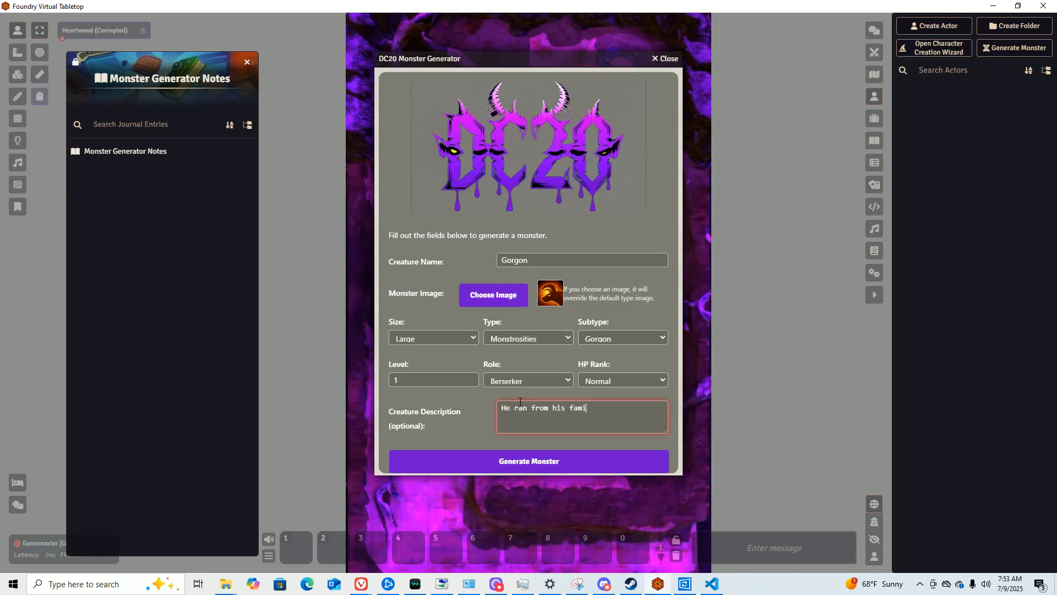
type("ly and n")
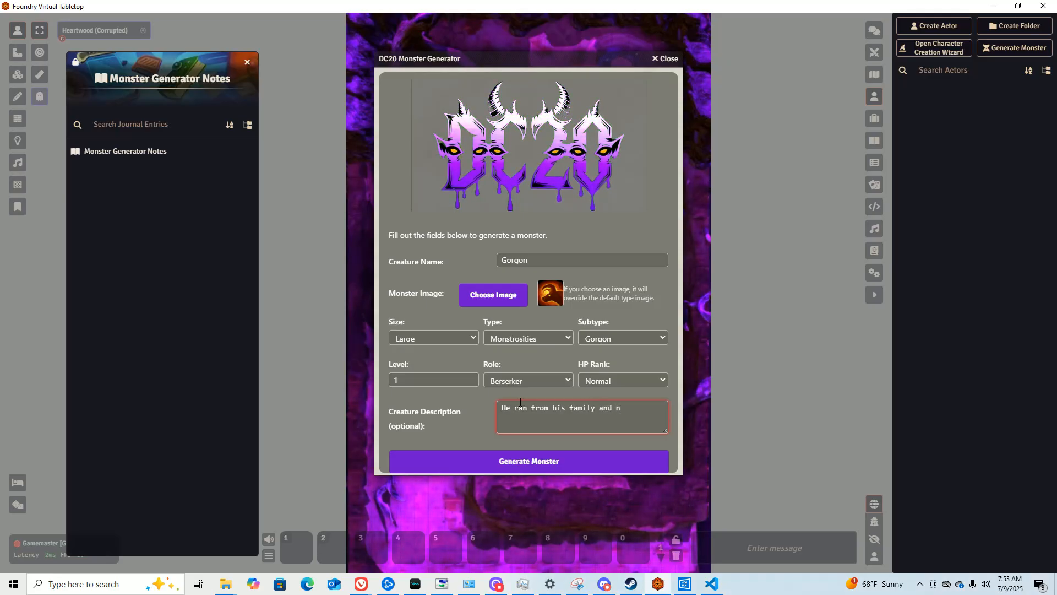
type("ow is")
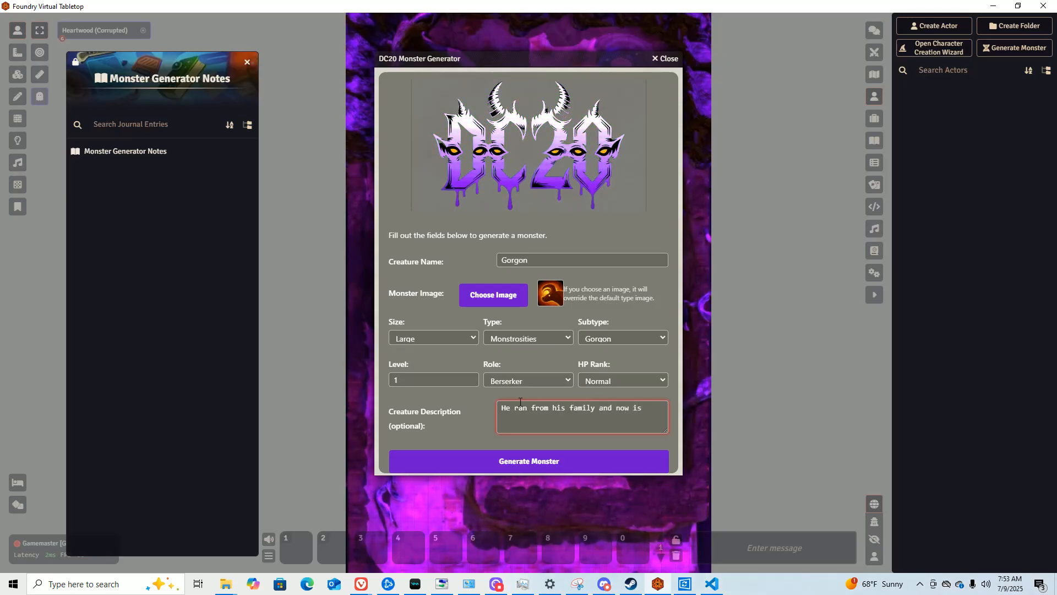
type(" terro")
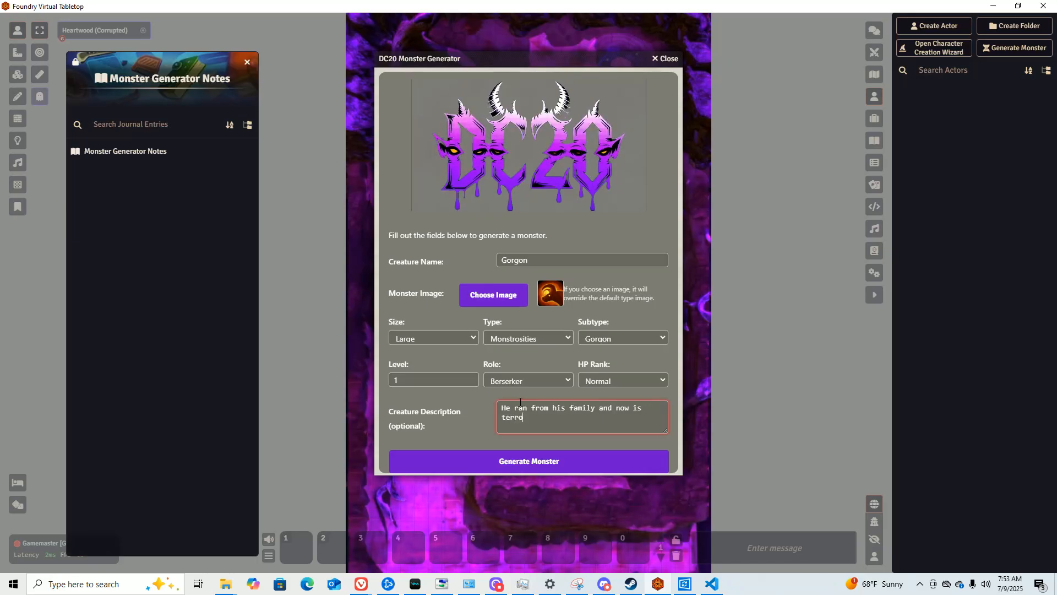
type("zing a vi")
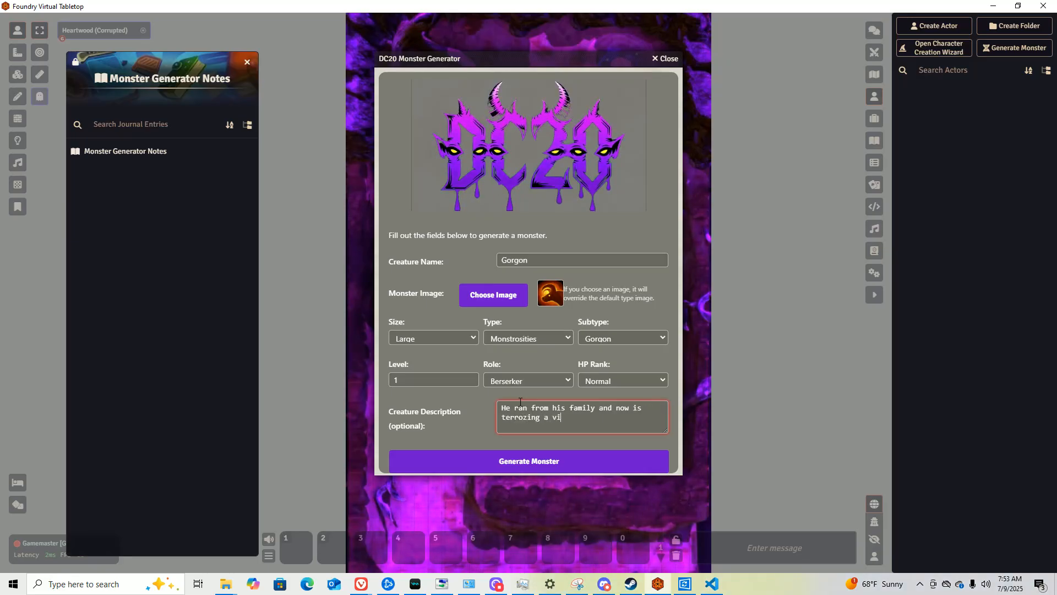
type("sal")
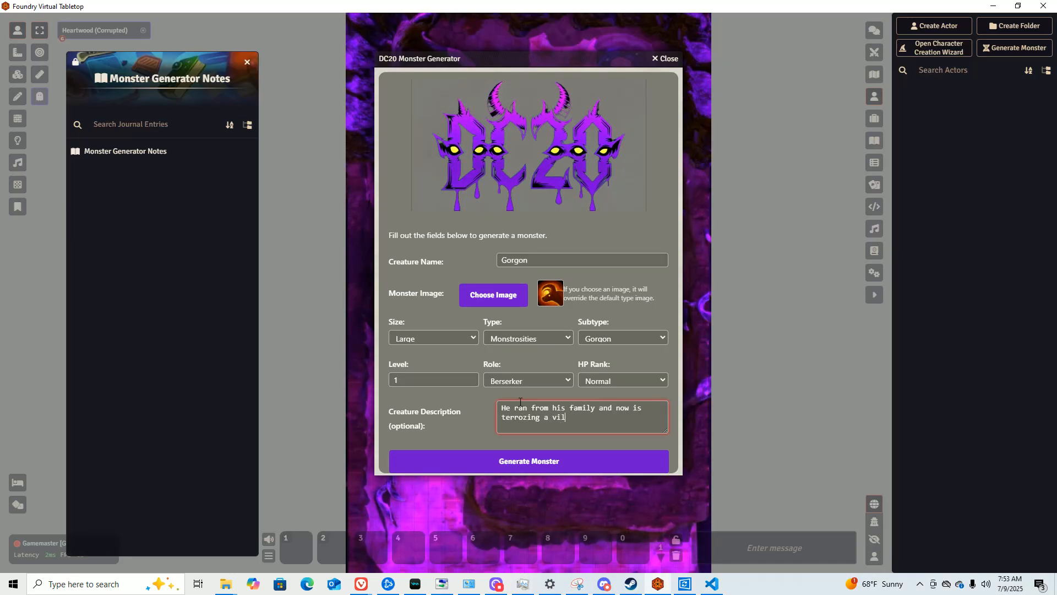
type("ge.")
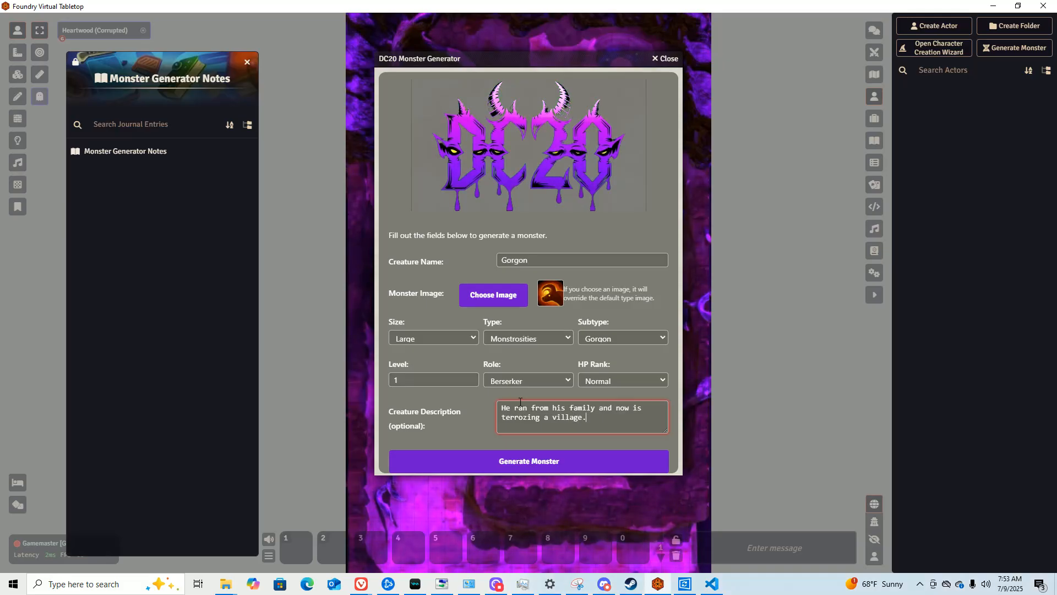
key("Return")
key("BackSpace")
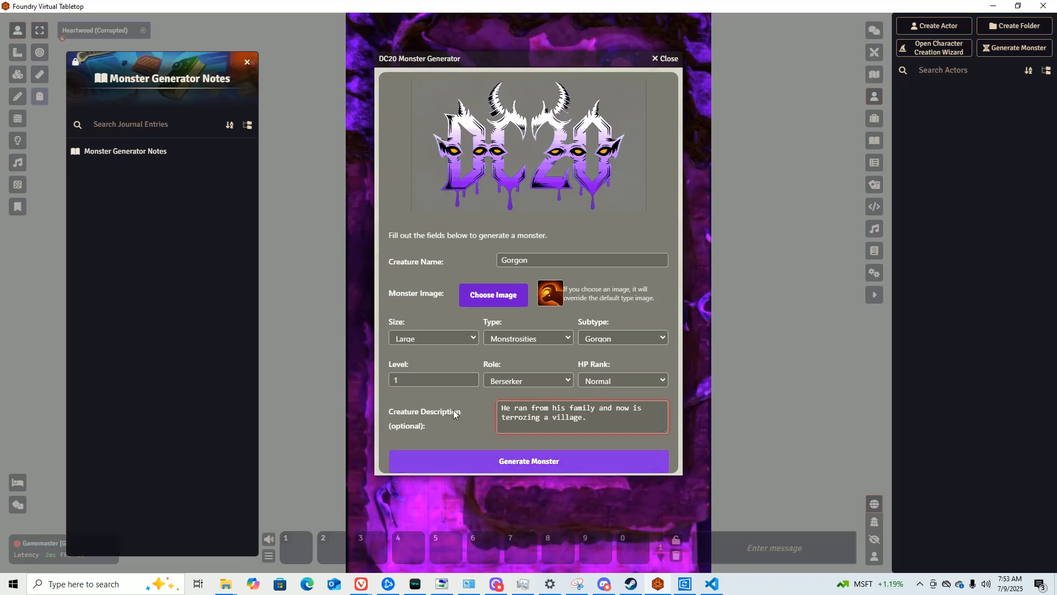
Generate the Gorgon monster from the filled-in form and open its new actor sheet.
left_click(474, 462)
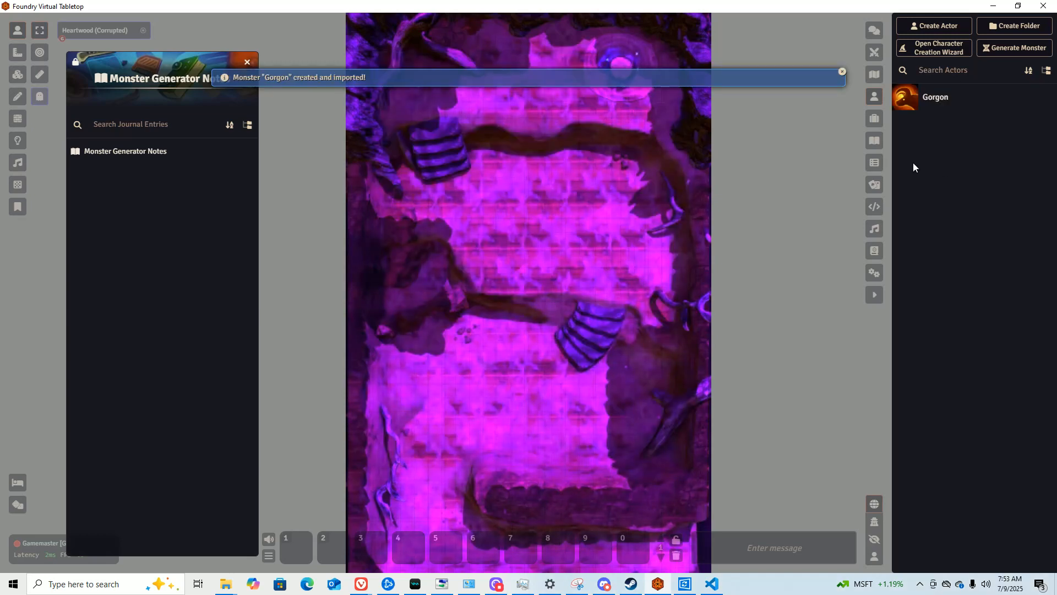
left_click(907, 100)
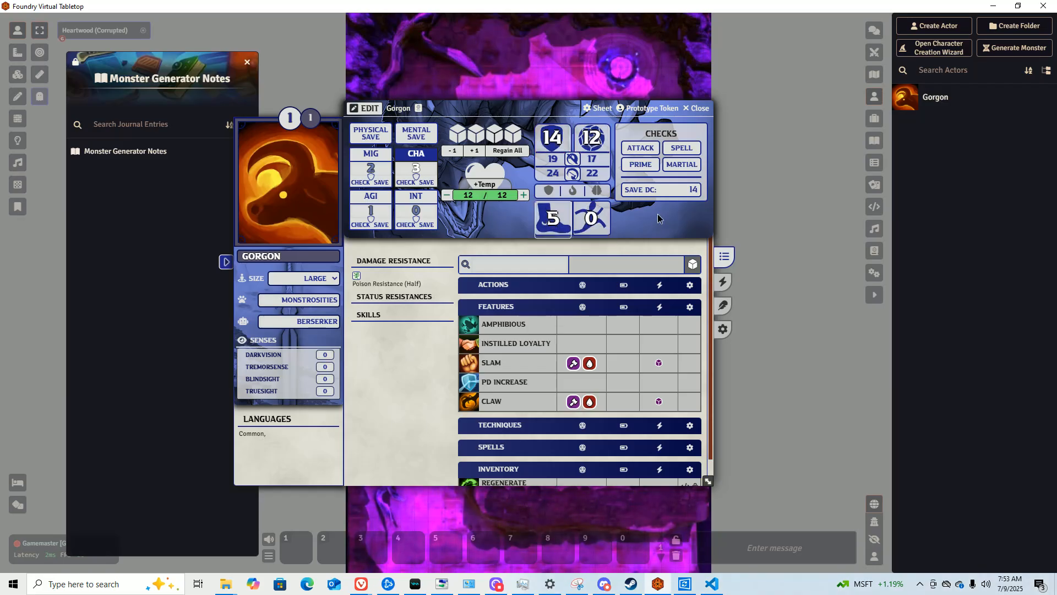
left_click(262, 299)
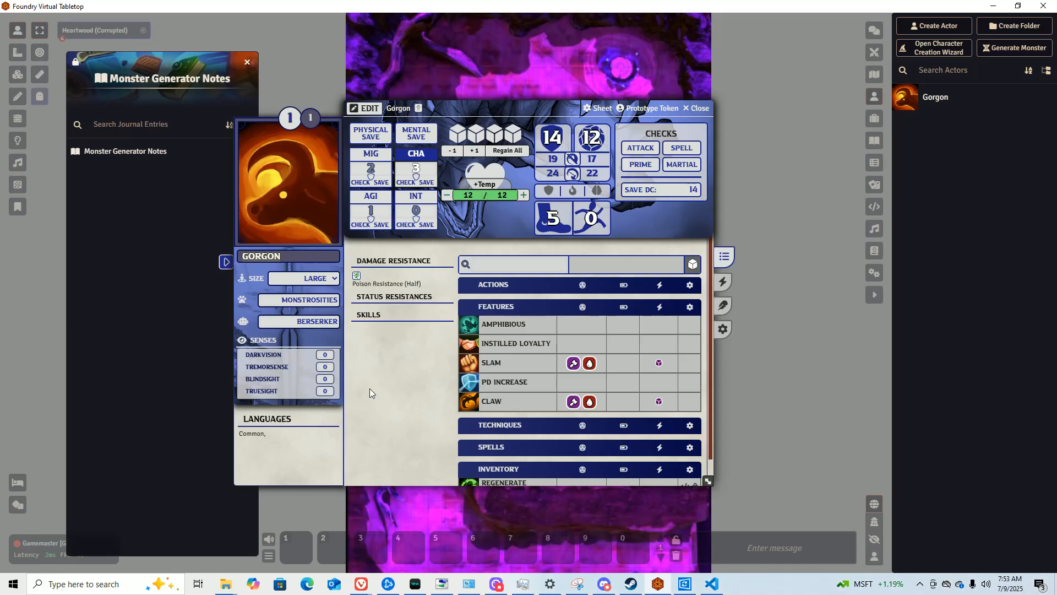
Open the Gorgon's biography notes and read its description and the additional traits listed there.
left_click(723, 305)
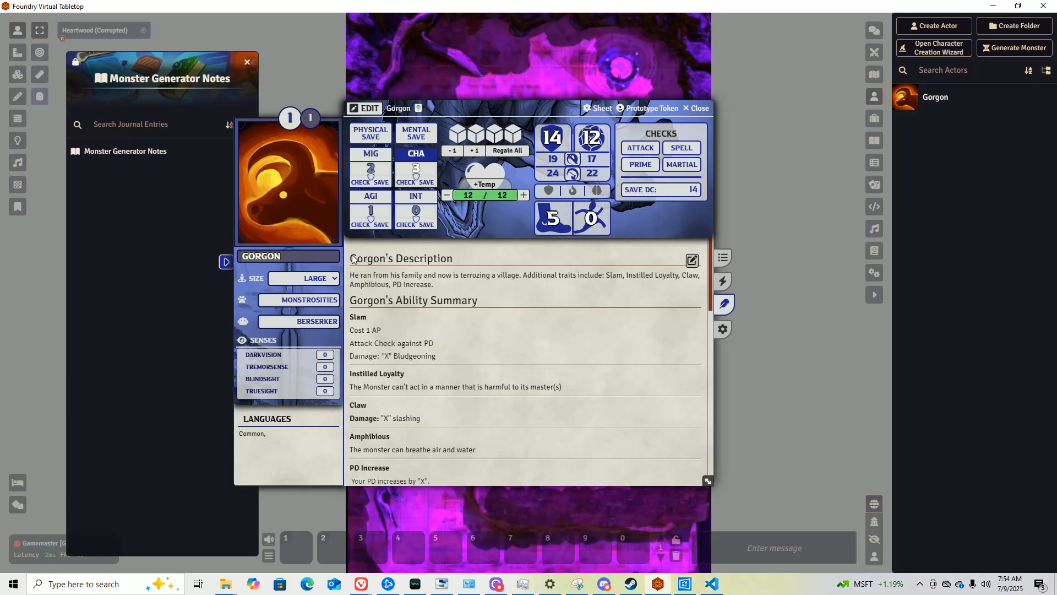
left_click_drag(378, 275, 434, 272)
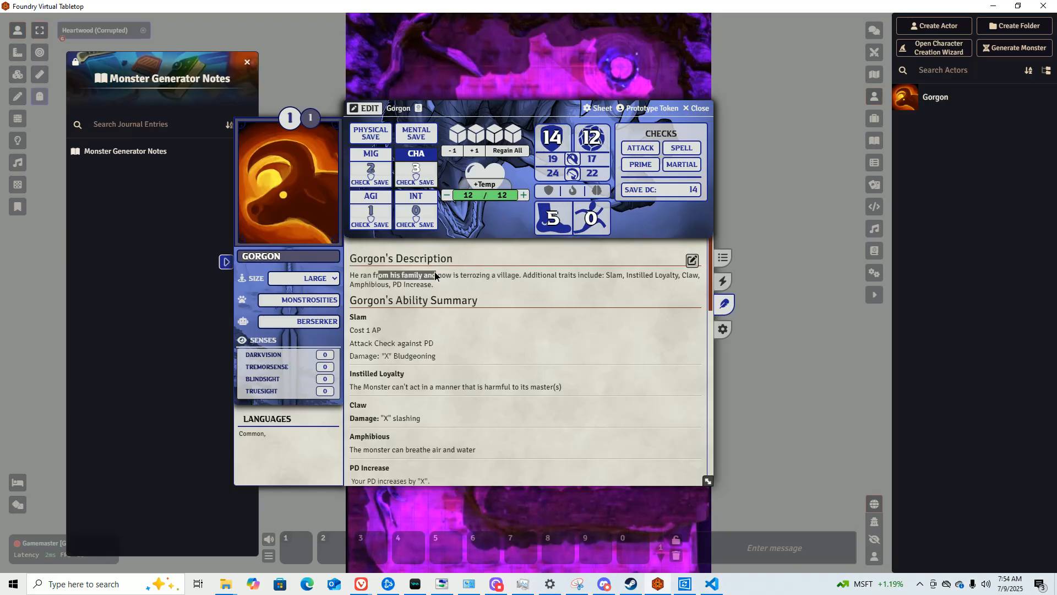
left_click_drag(528, 275, 485, 277)
left_click(510, 276)
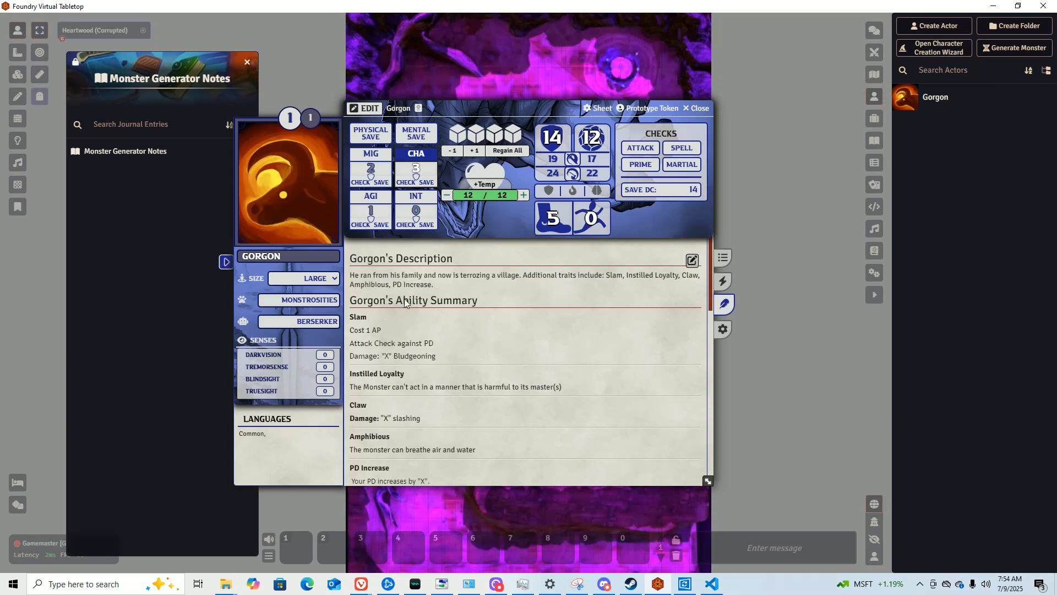
left_click_drag(667, 276, 657, 286)
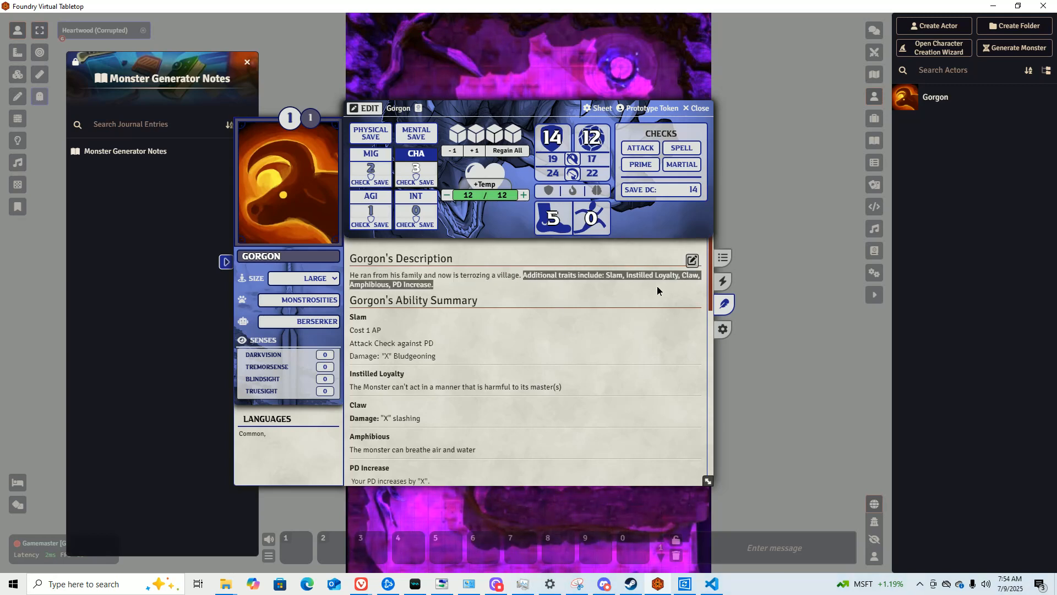
left_click(629, 293)
scroll(502, 263, "down", 3)
scroll(361, 282, "up", 2)
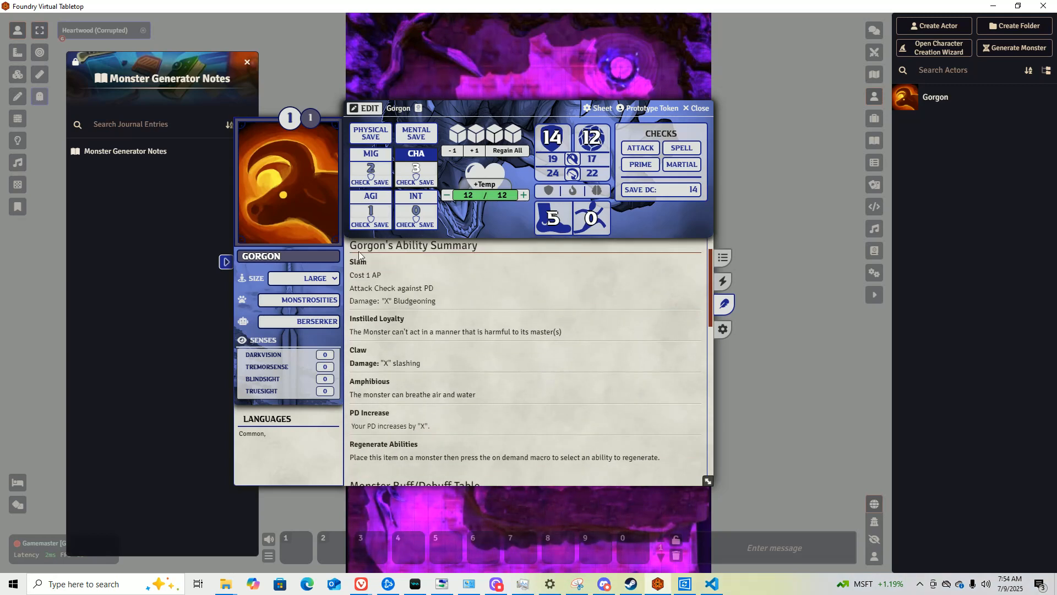
Read through the Gorgon's Ability Summary and the Monster Buff/Debuff Table below it.
scroll(361, 281, "down", 1)
left_click_drag(350, 263, 598, 404)
left_click_drag(680, 407, 576, 374)
left_click(560, 372)
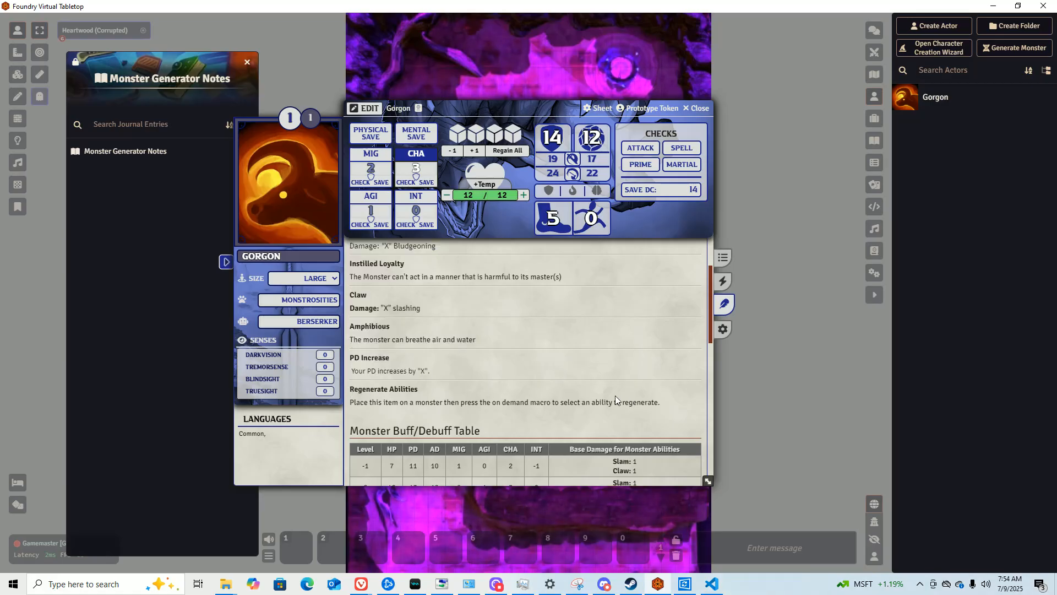
scroll(480, 392, "down", 3)
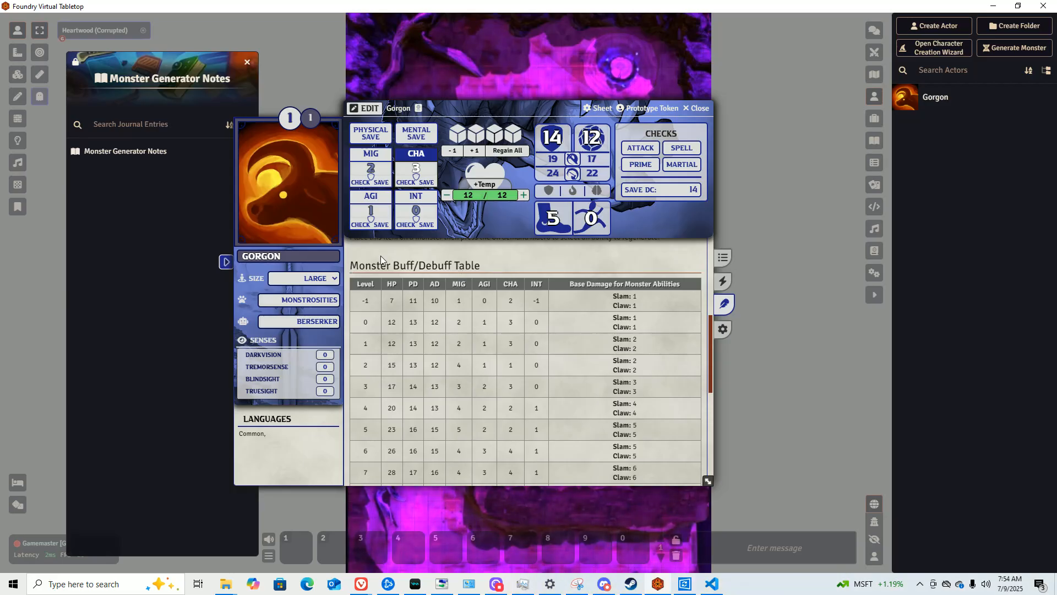
scroll(381, 257, "down", 1)
scroll(387, 270, "down", 1)
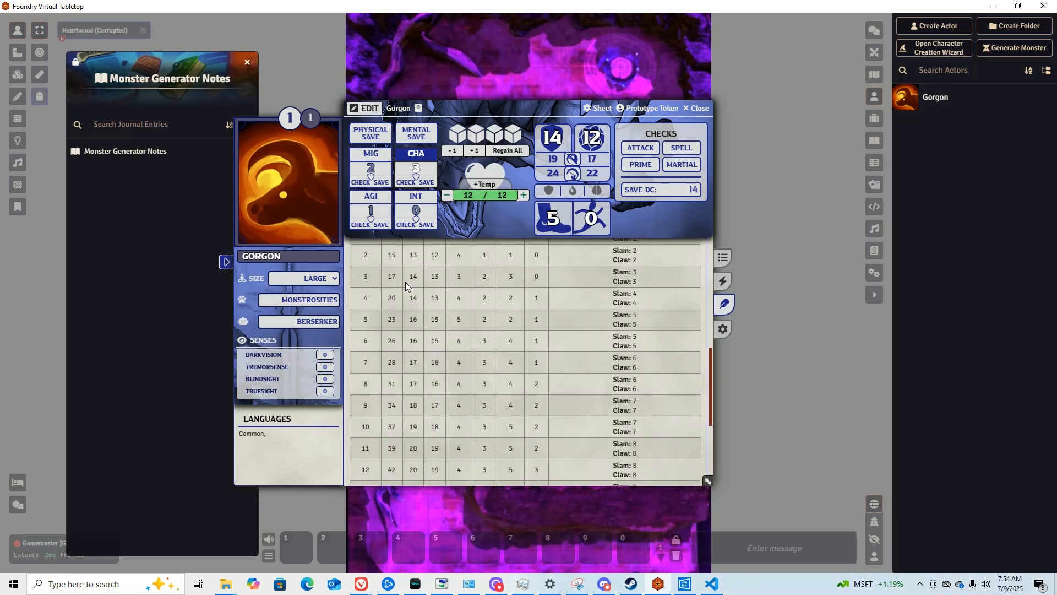
Open the Boar from the OSH-Monsters compendium, under Normal Tokens, OnyxStudios Monsters, Beast.
left_click(874, 251)
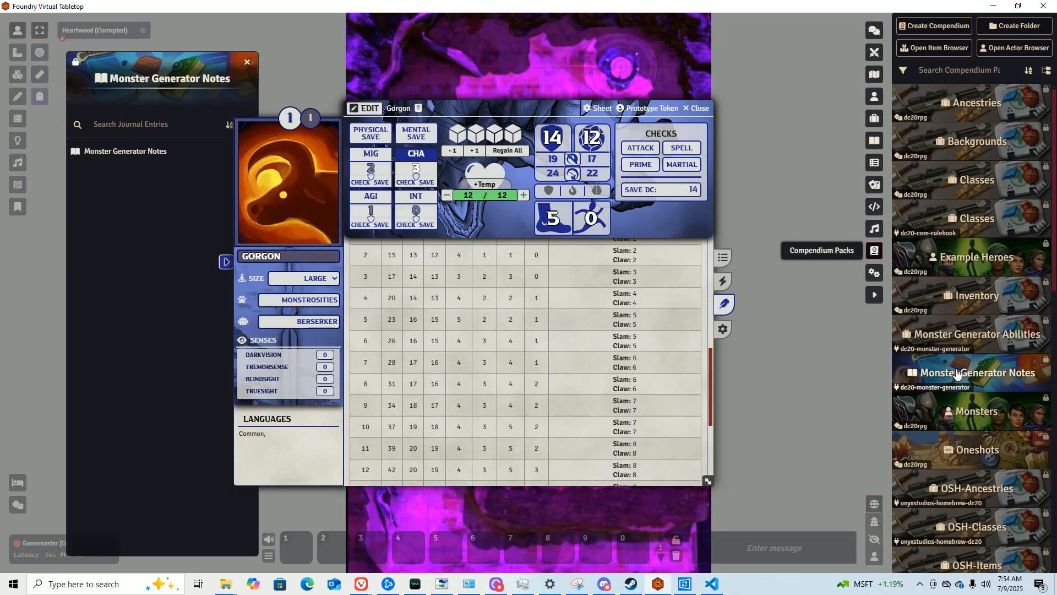
scroll(966, 322, "down", 5)
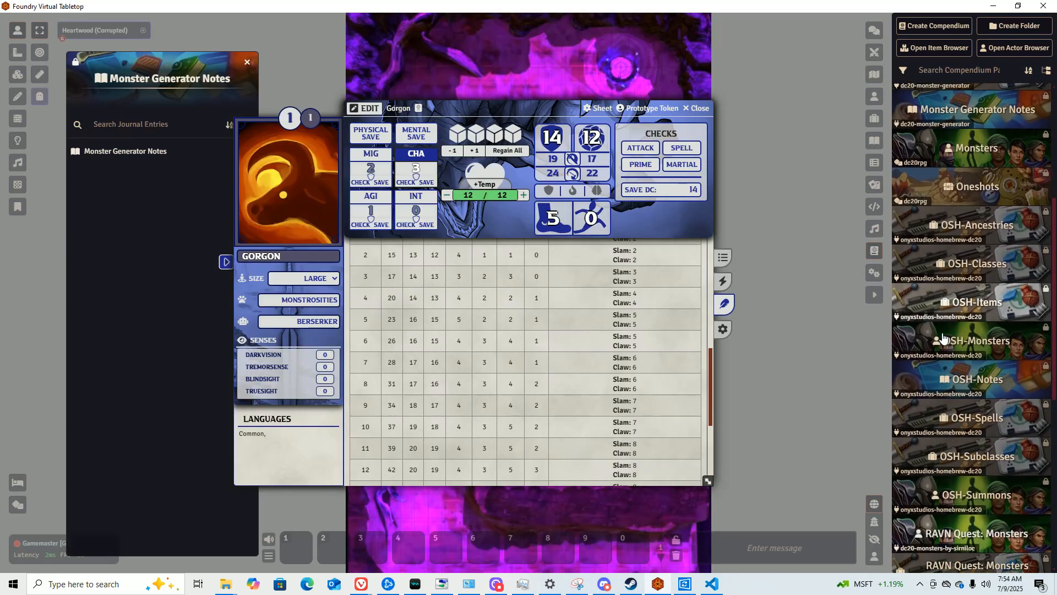
left_click(958, 326)
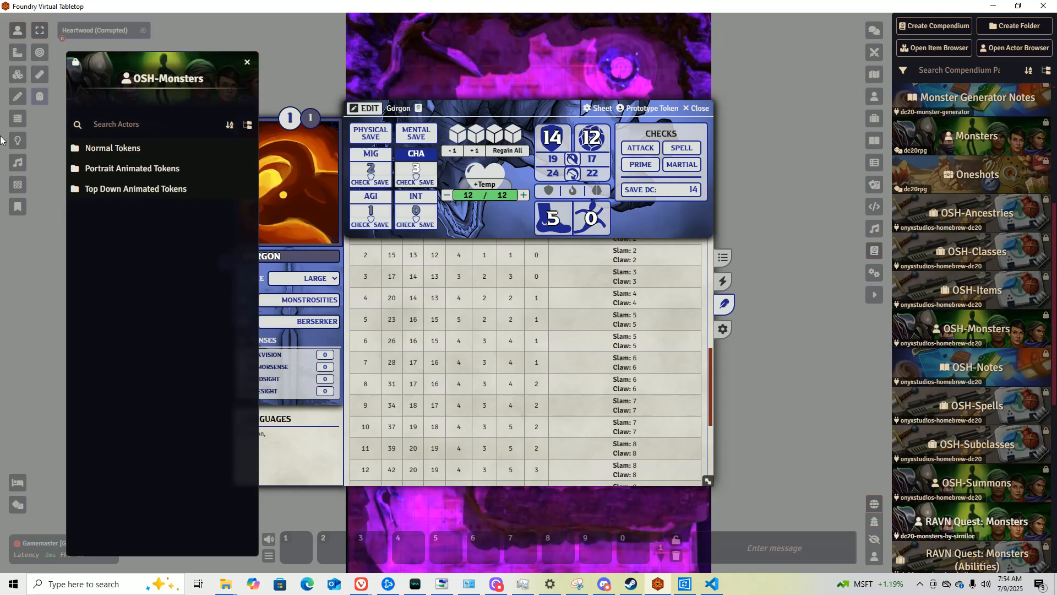
left_click(104, 148)
left_click(104, 209)
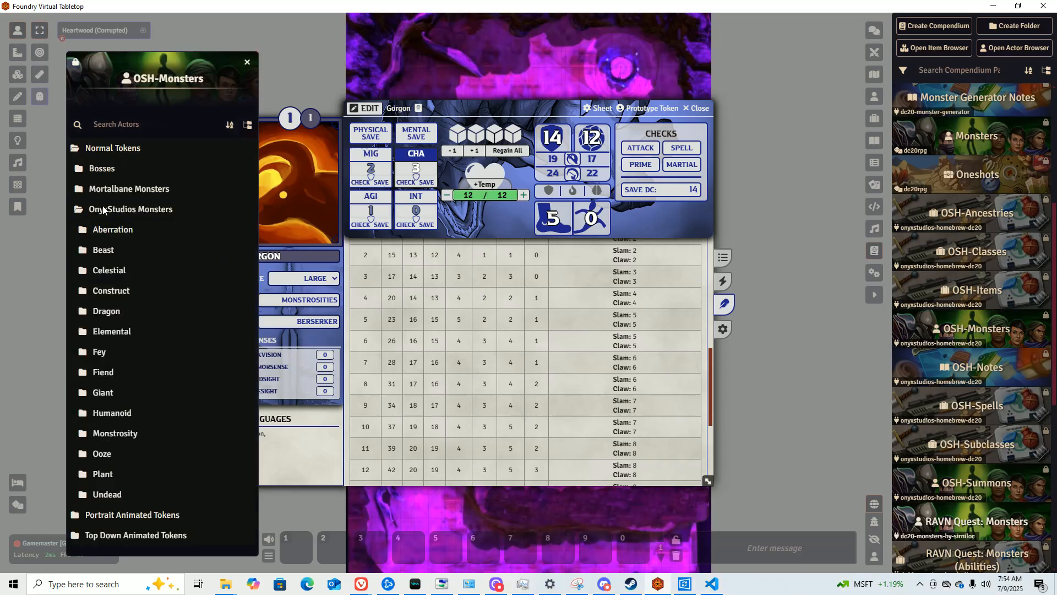
left_click(100, 249)
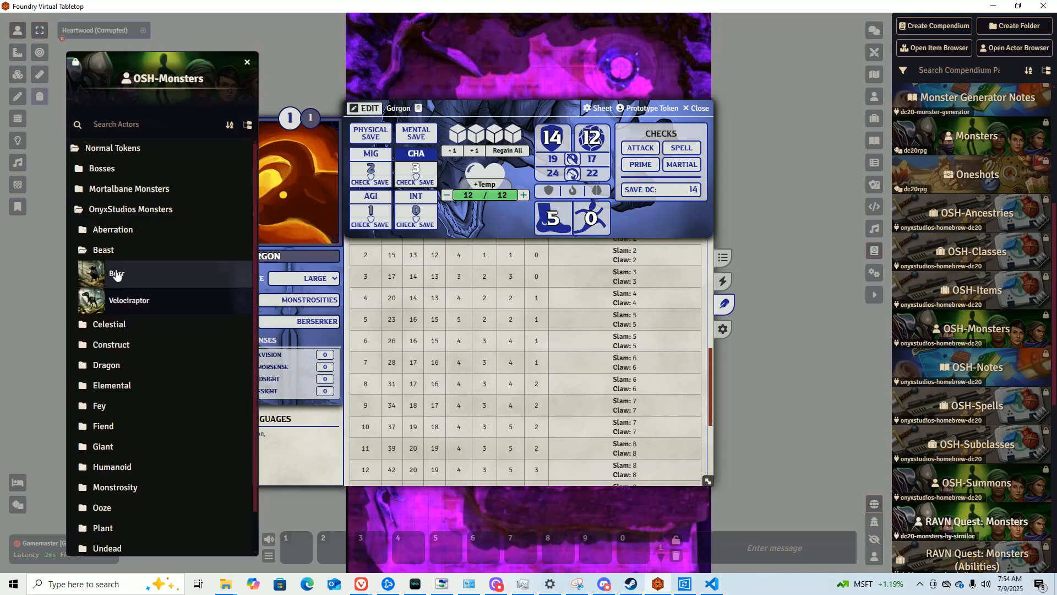
left_click(116, 274)
Examine the level-by-level stat table in the Boar's notes, then close the Boar sheet.
left_click(723, 303)
scroll(507, 395, "down", 5)
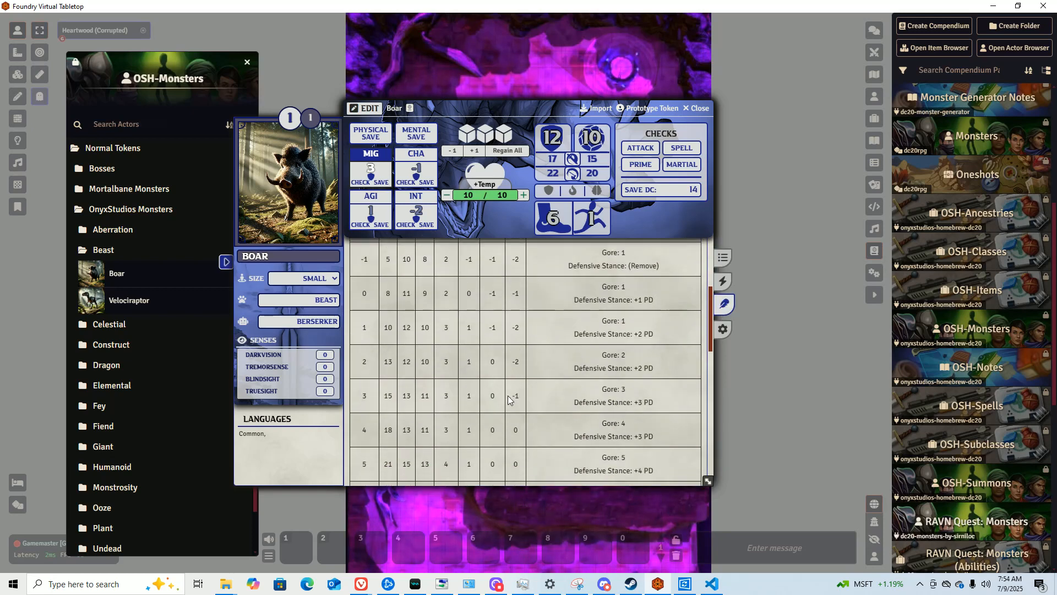
scroll(508, 395, "up", 2)
left_click_drag(626, 382, 645, 322)
scroll(649, 389, "down", 10)
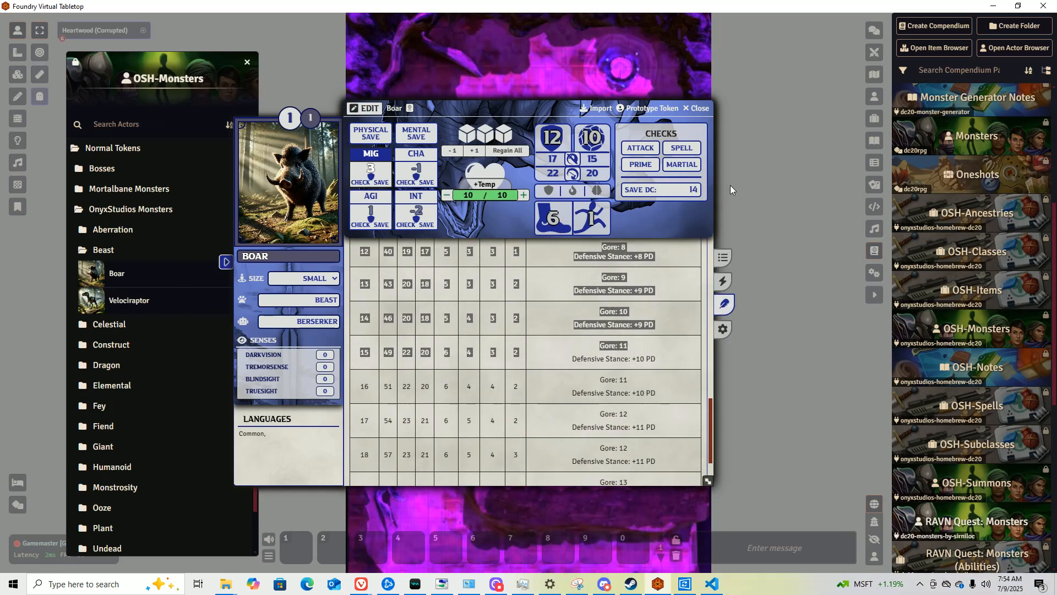
left_click(695, 109)
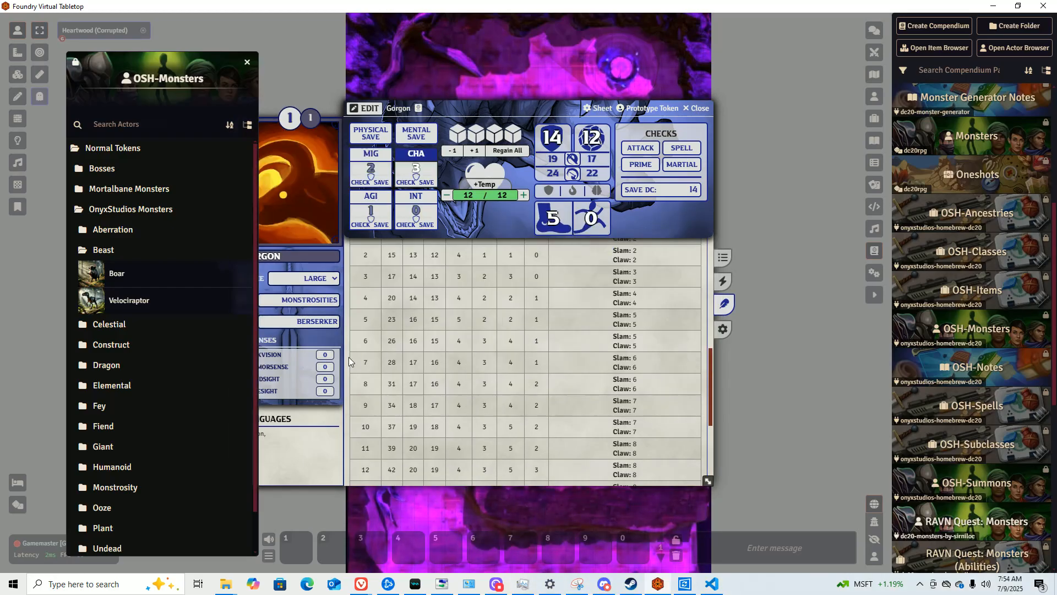
Bring the Gorgon sheet forward and review its Monster Buff/Debuff Table, including the level -1 row.
left_click_drag(349, 362, 641, 366)
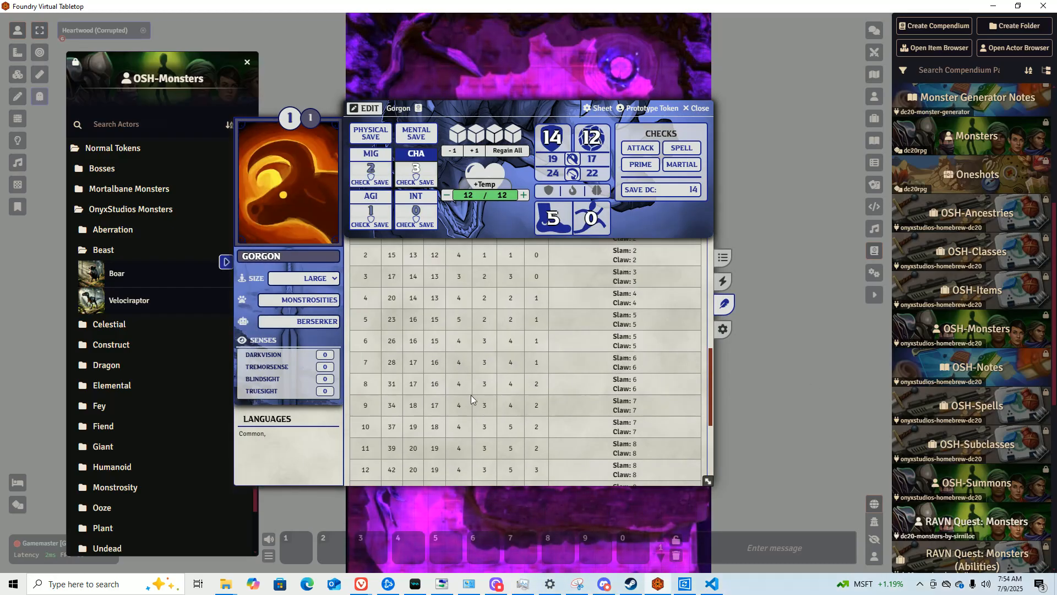
scroll(471, 395, "down", 3)
scroll(563, 431, "up", 5)
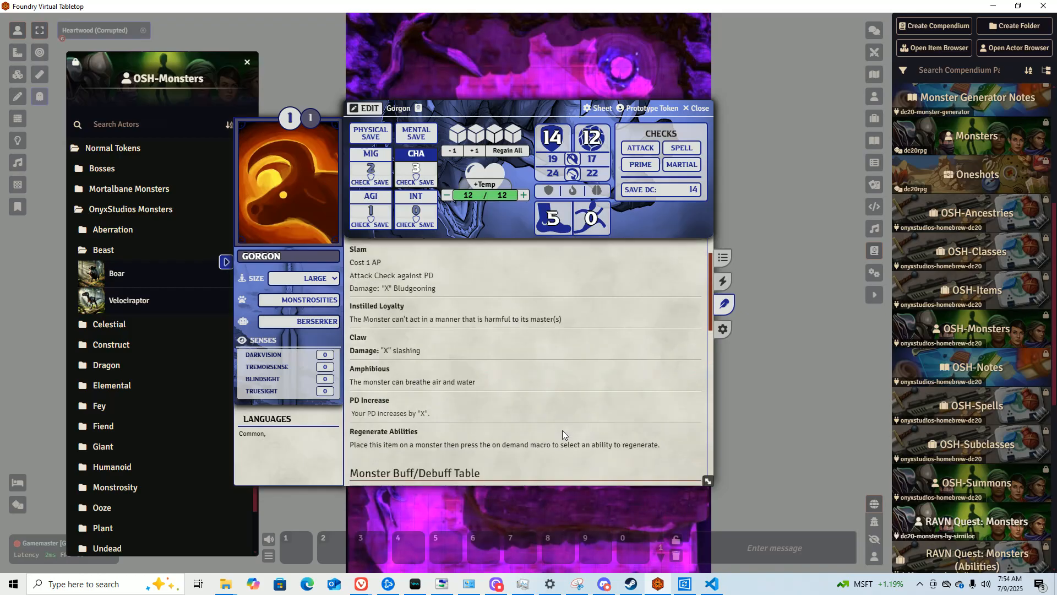
scroll(563, 430, "down", 7)
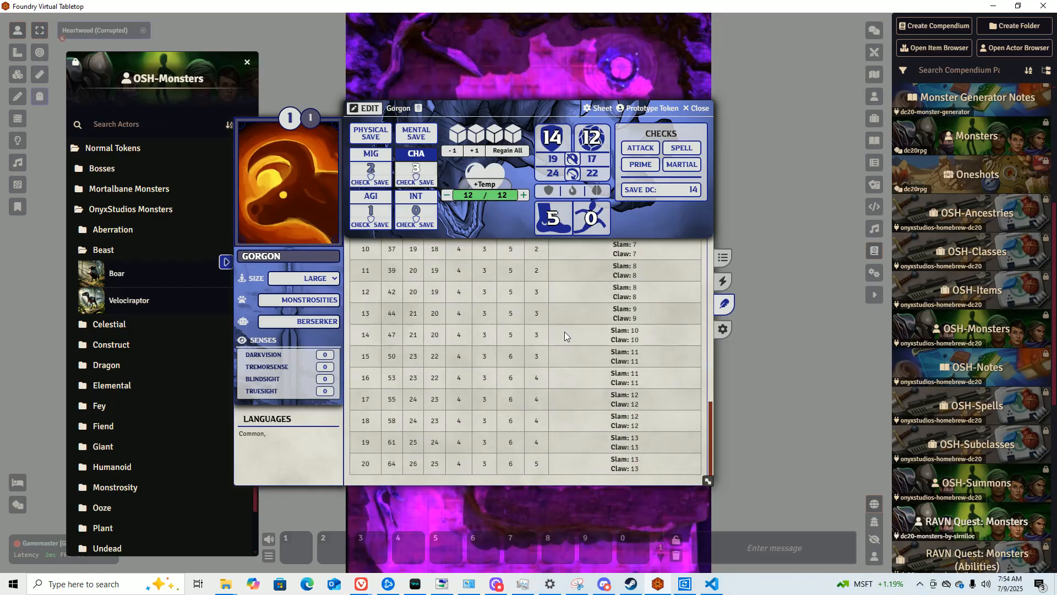
scroll(564, 336, "up", 4)
scroll(556, 339, "up", 3)
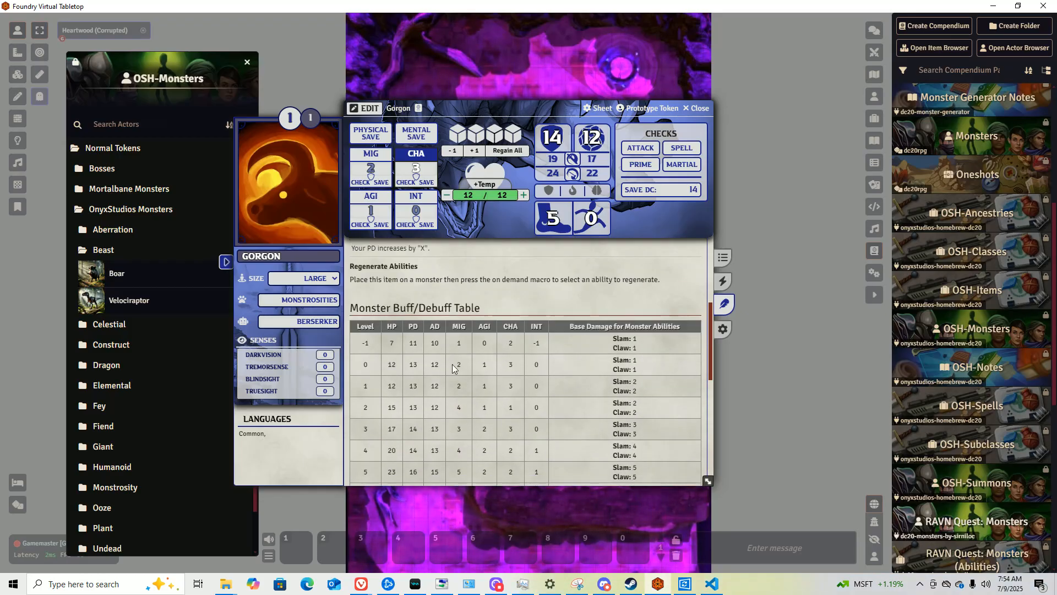
left_click_drag(363, 346, 544, 345)
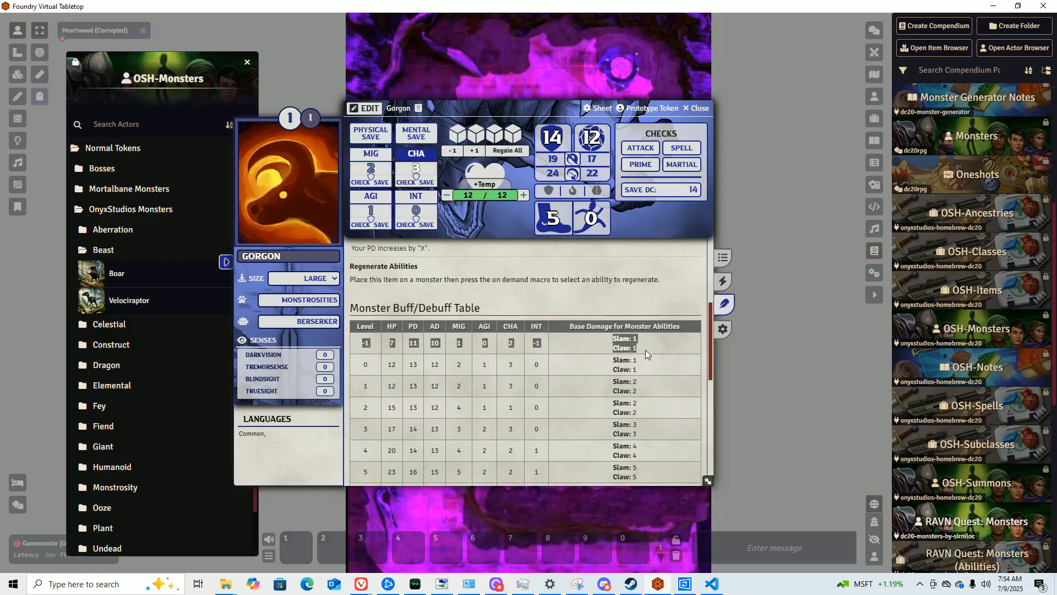
left_click(625, 342)
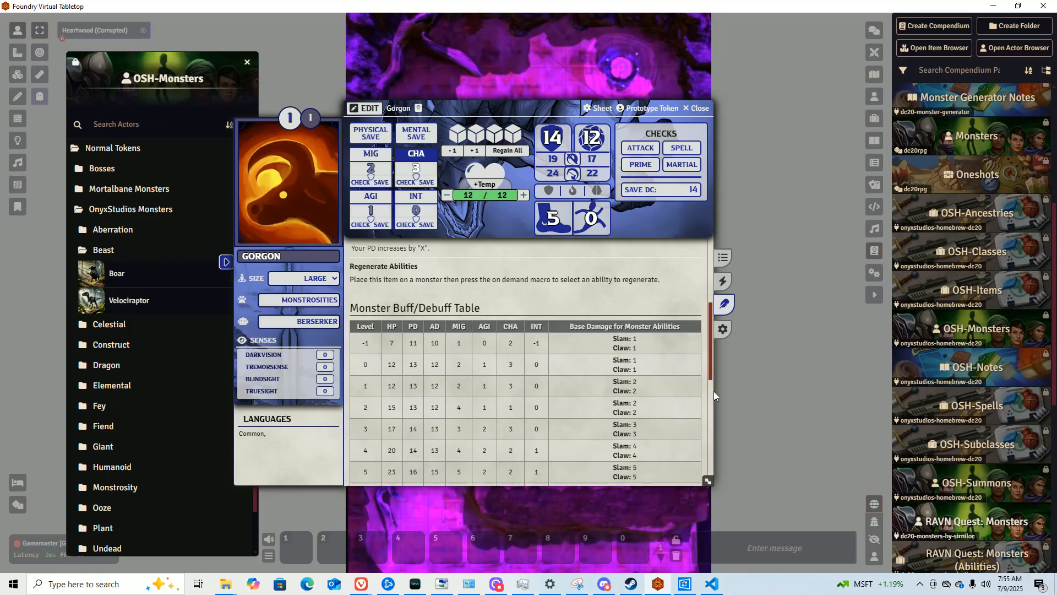
Return to the Gorgon's features and inventory list and close the OSH-Monsters compendium.
left_click(722, 256)
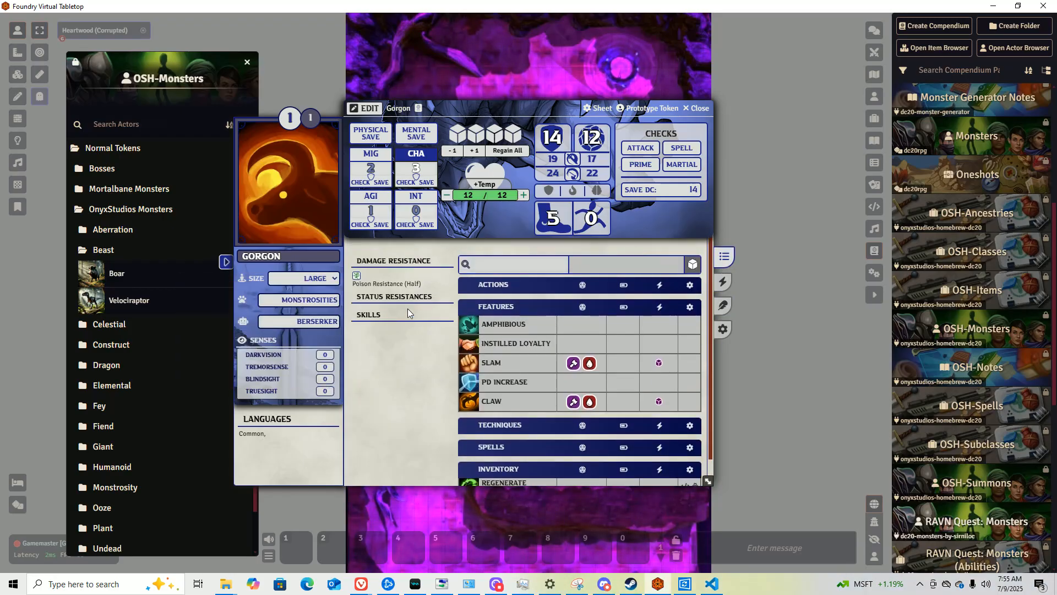
scroll(416, 311, "down", 1)
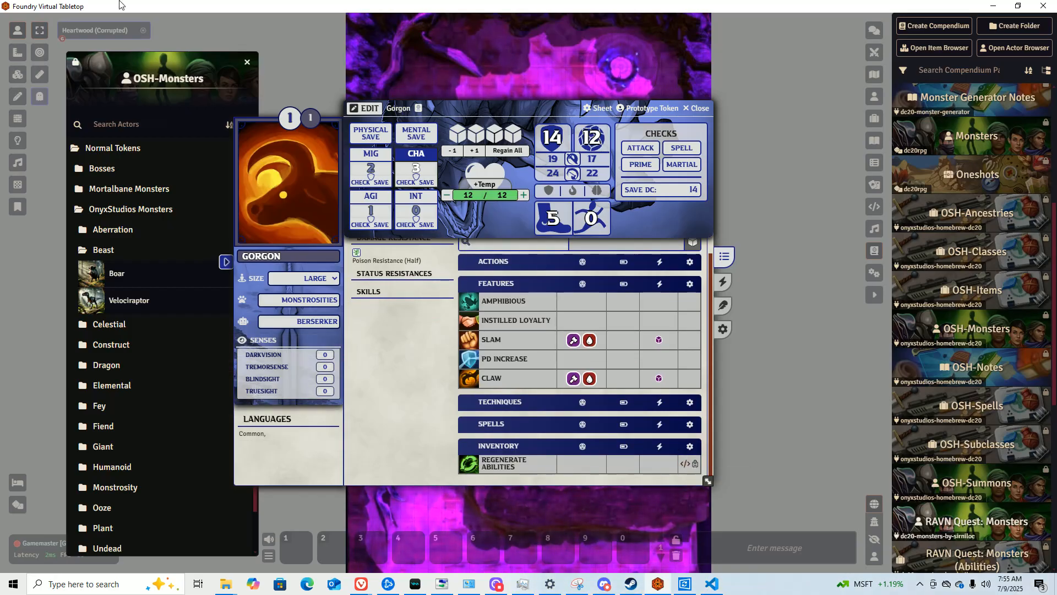
left_click(247, 63)
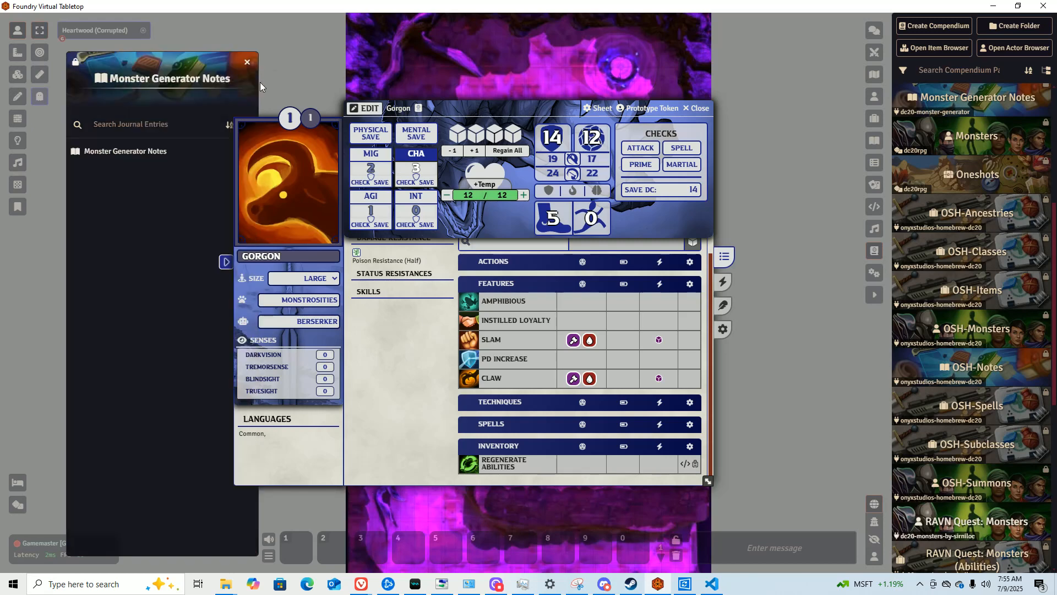
Regenerate the Gorgon's Amphibious feature with the Regenerate Abilities item and inspect the replacement ability's description.
left_click(683, 465)
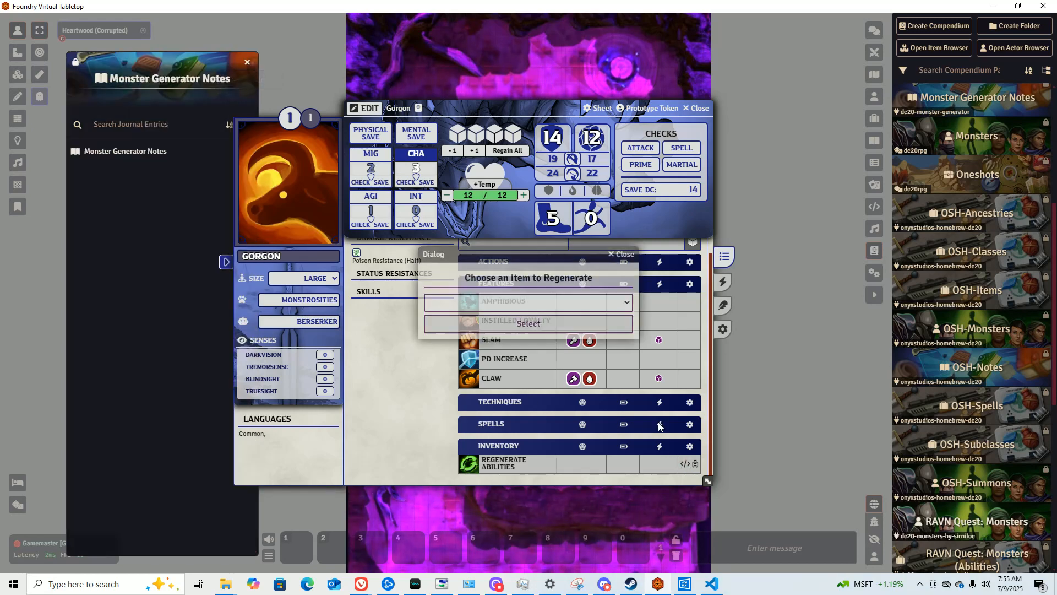
left_click(506, 303)
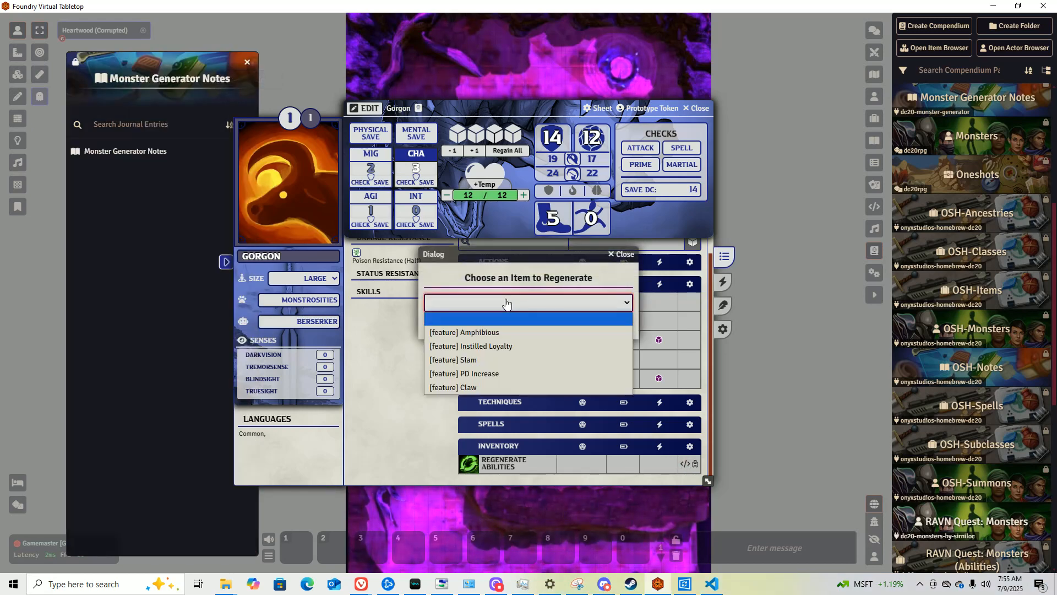
left_click(499, 332)
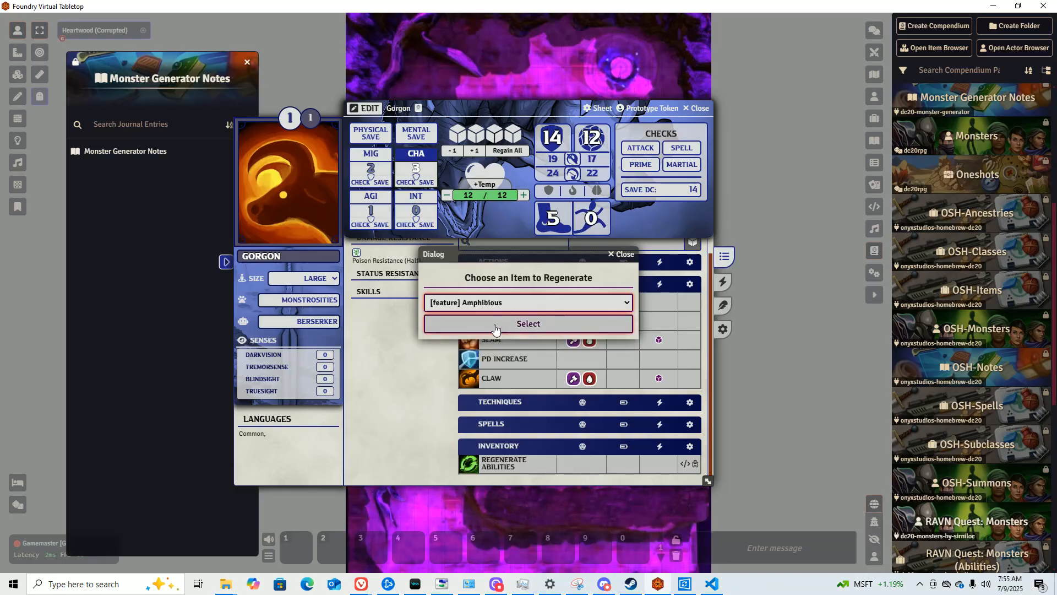
left_click(494, 330)
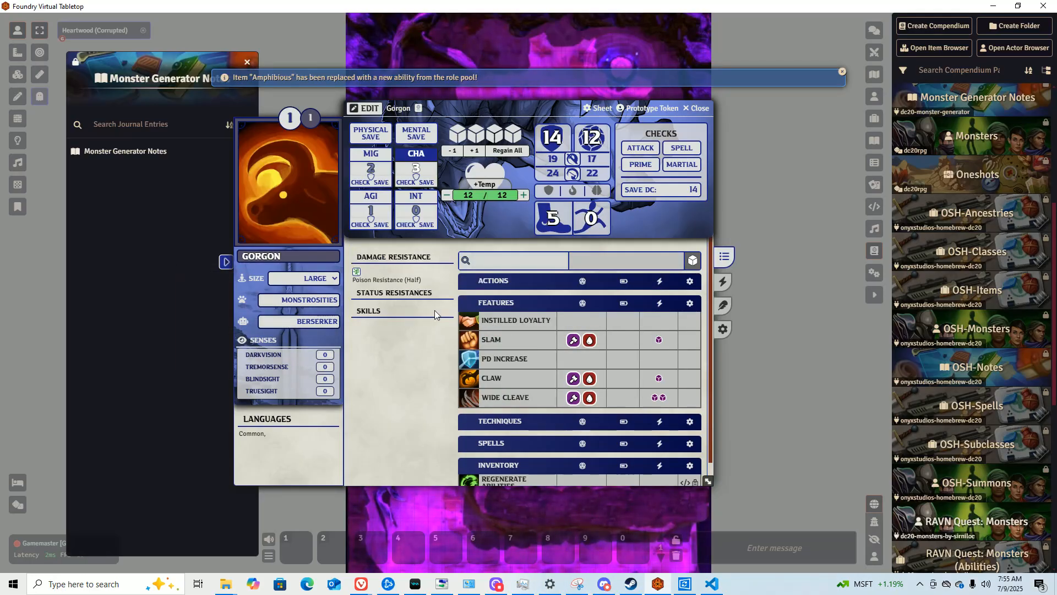
mouse_move(529, 408)
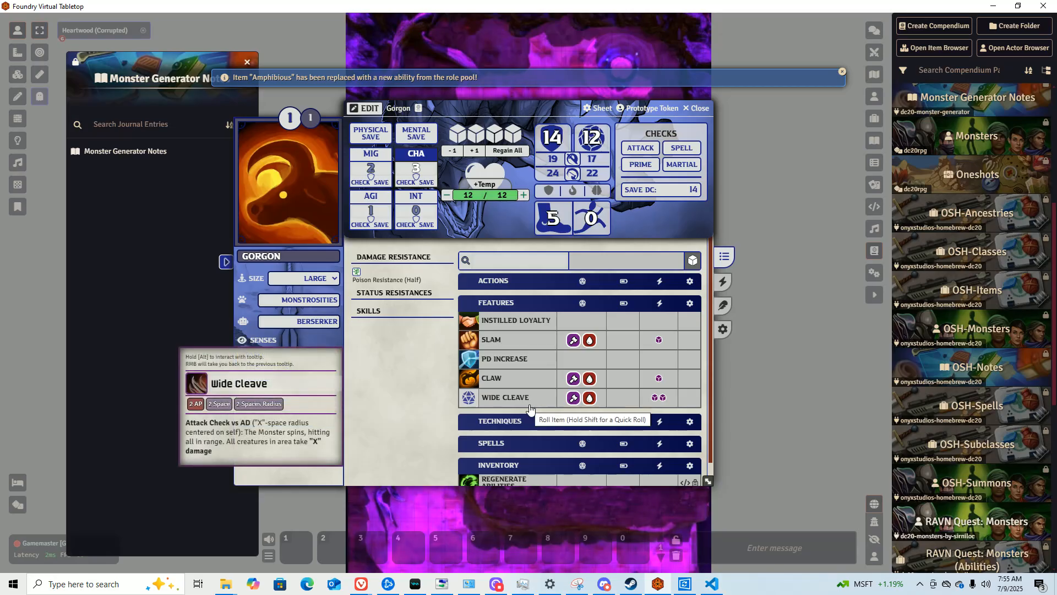
Regenerate the Gorgon's Wide Cleave feature with the Regenerate Abilities item.
scroll(619, 440, "down", 1)
left_click(686, 464)
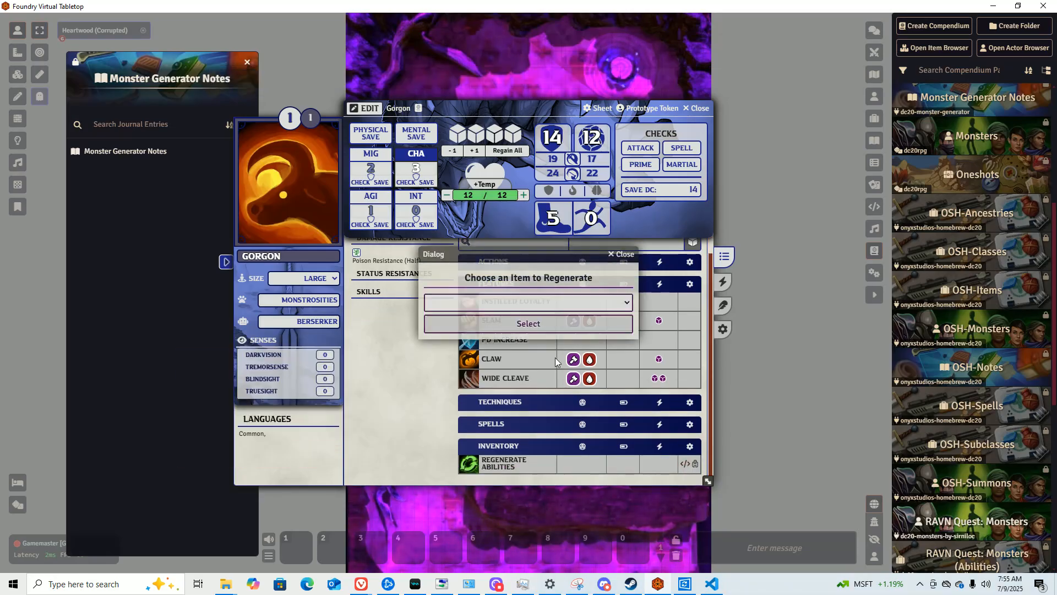
left_click(480, 304)
left_click(444, 390)
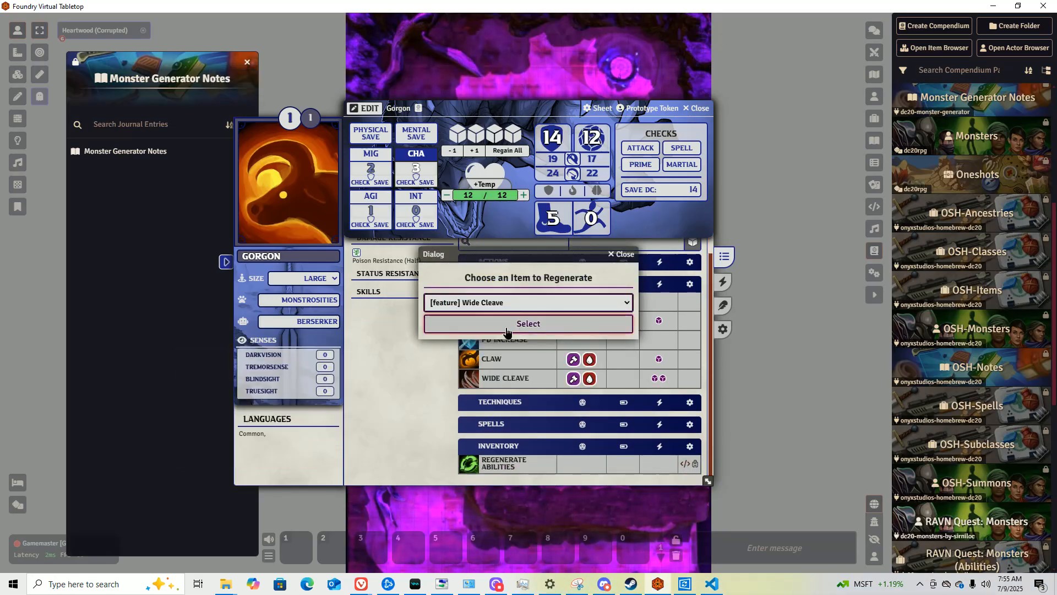
left_click(505, 328)
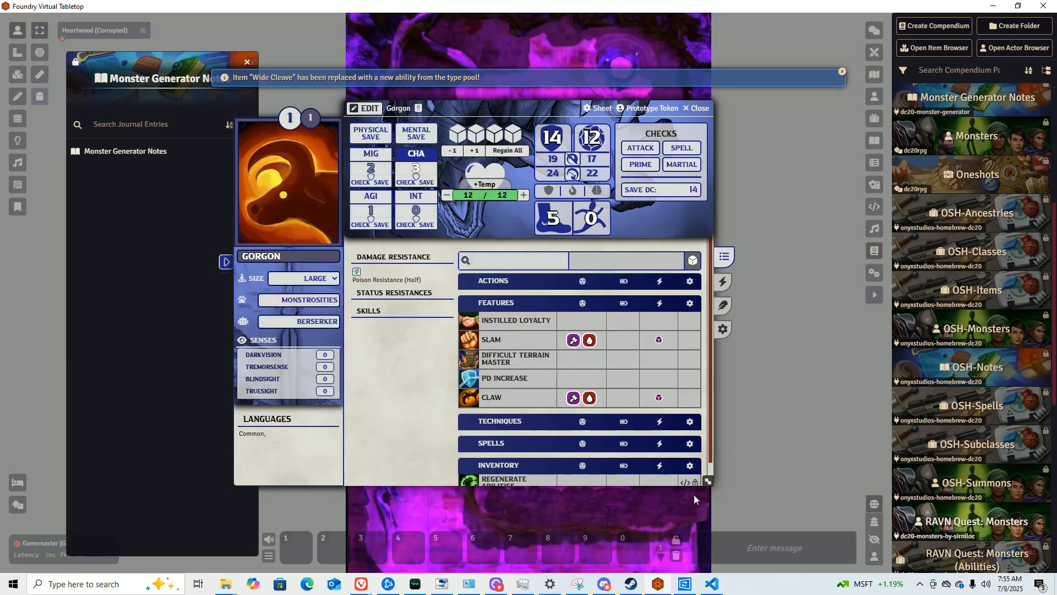
Use the Regenerate Abilities item to replace the Gorgon's Instilled Loyalty feature.
left_click(685, 482)
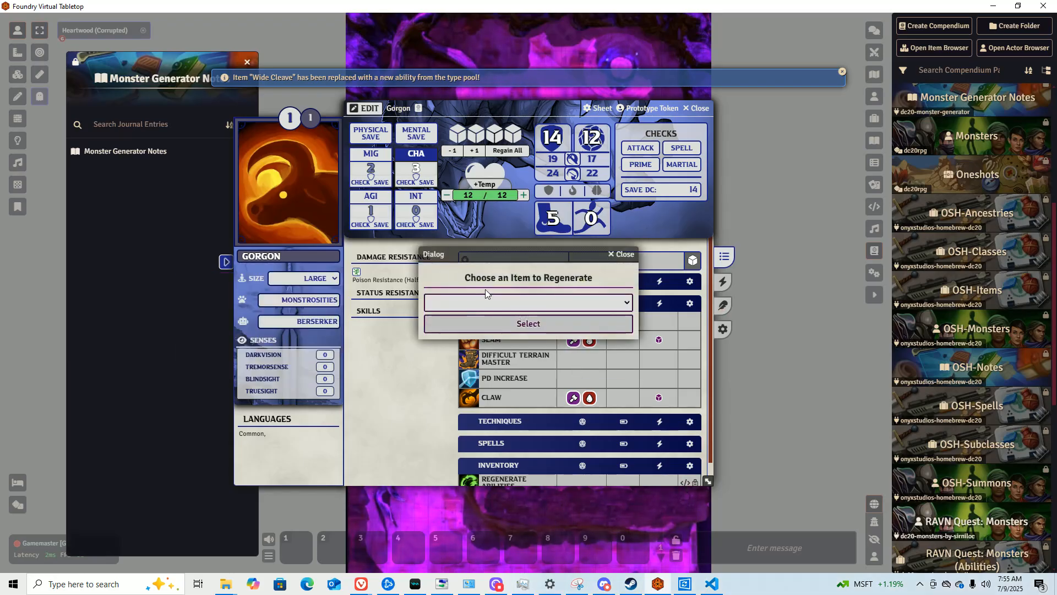
left_click(623, 254)
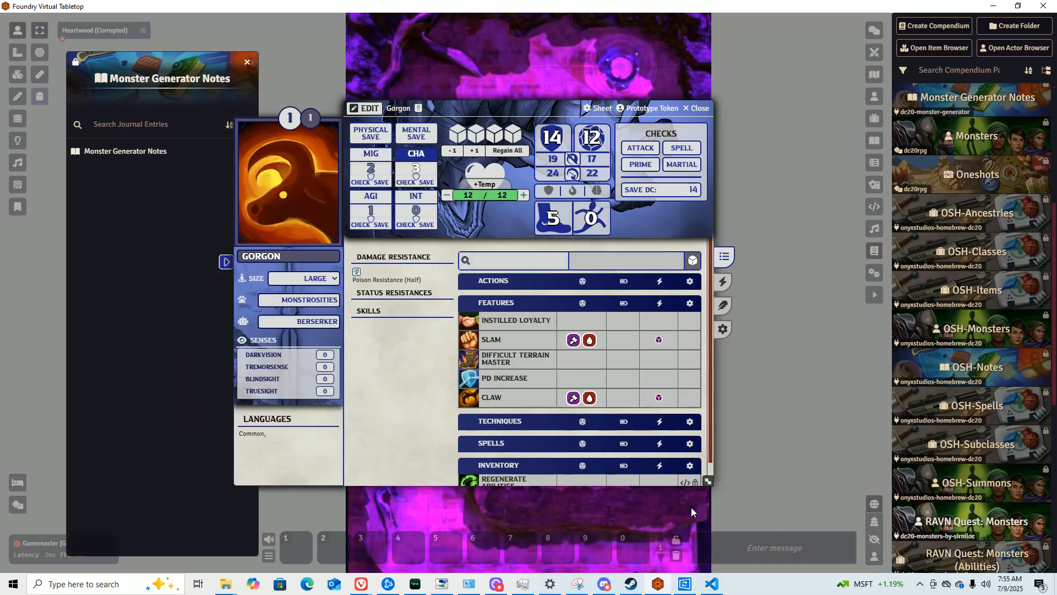
left_click(685, 483)
left_click(473, 302)
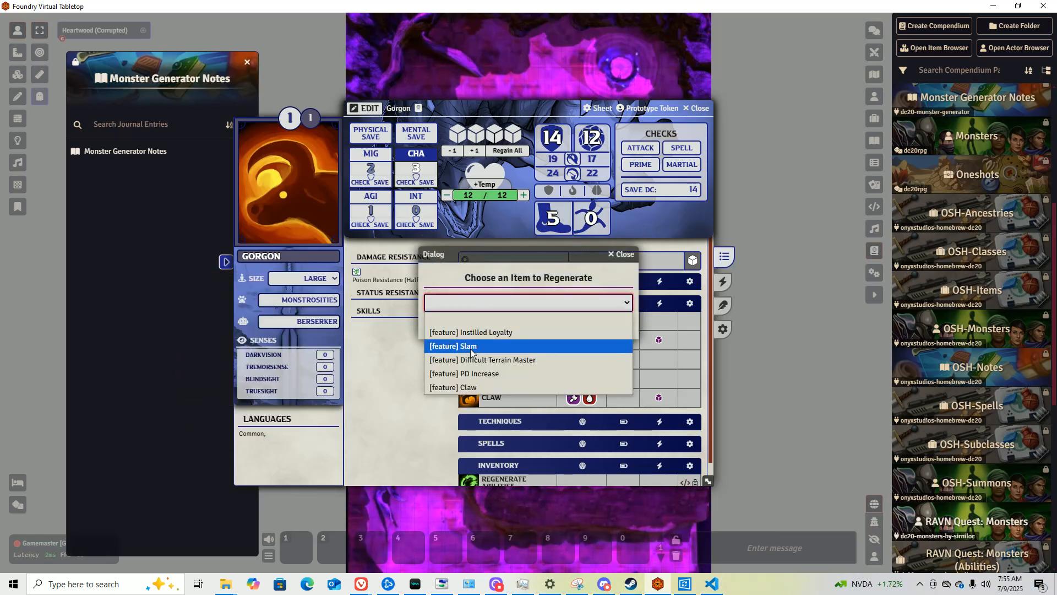
left_click(468, 333)
left_click(483, 326)
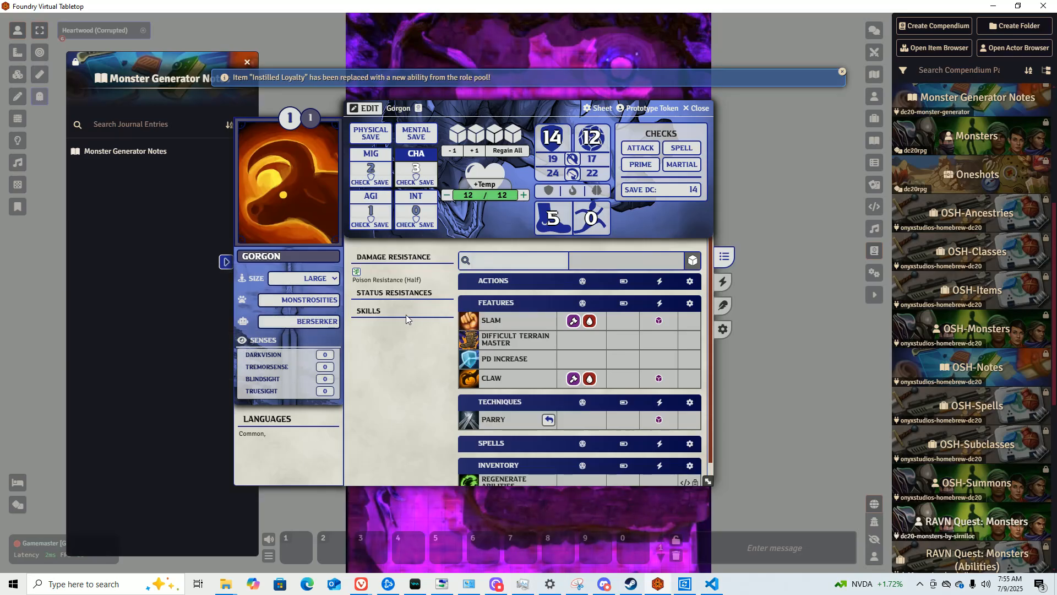
Regenerate the Gorgon's Parry technique into another ability.
scroll(653, 451, "down", 1)
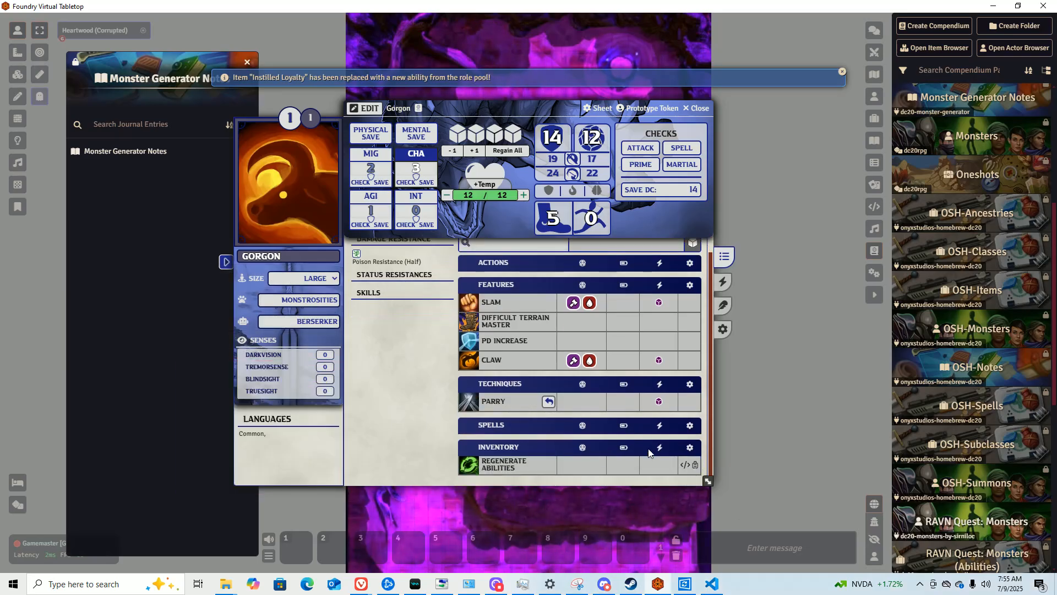
left_click(685, 465)
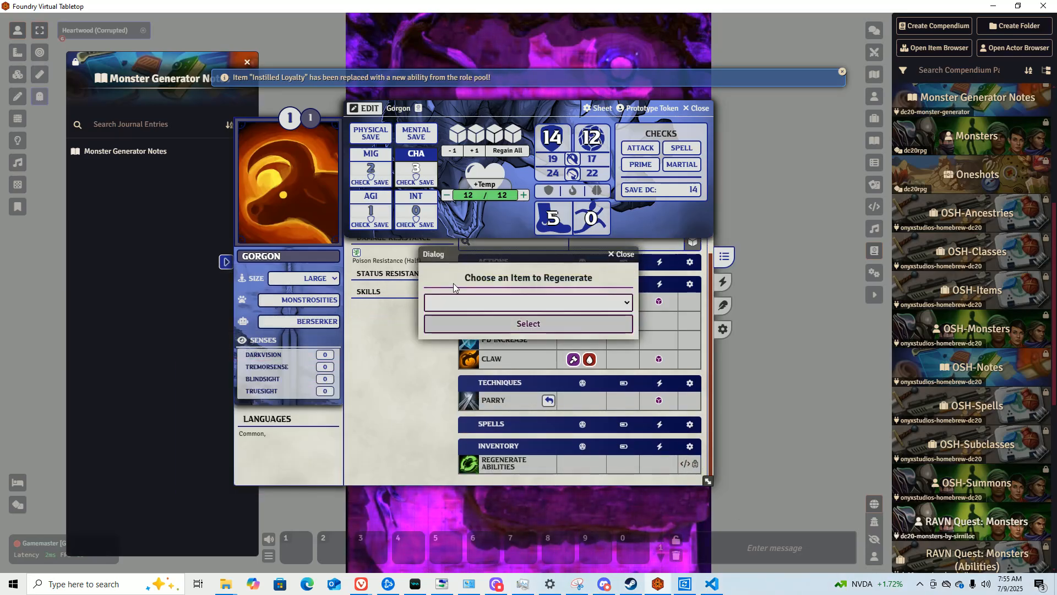
left_click(474, 303)
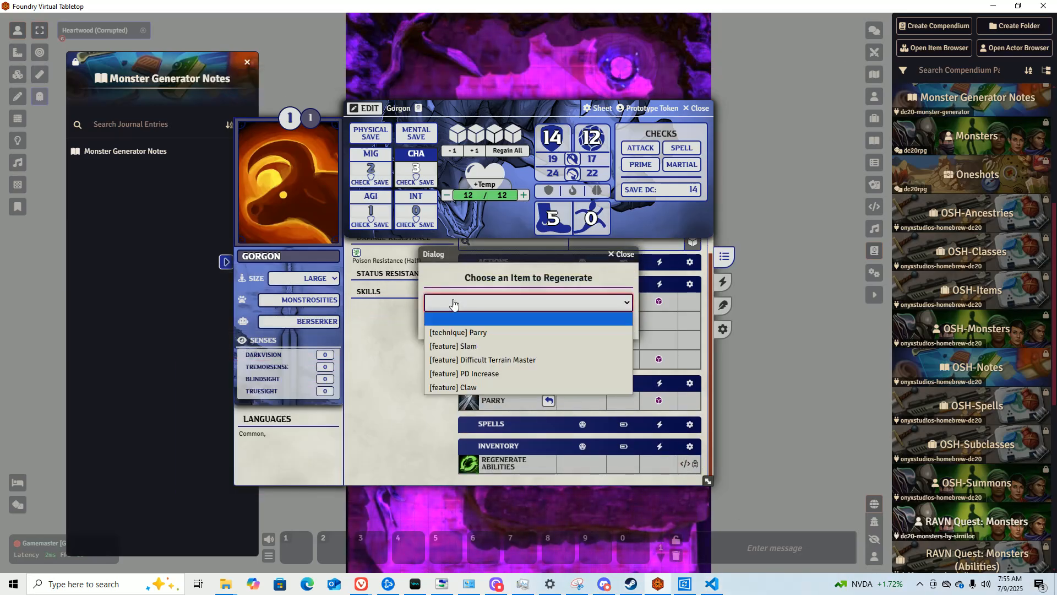
left_click(464, 332)
left_click(485, 327)
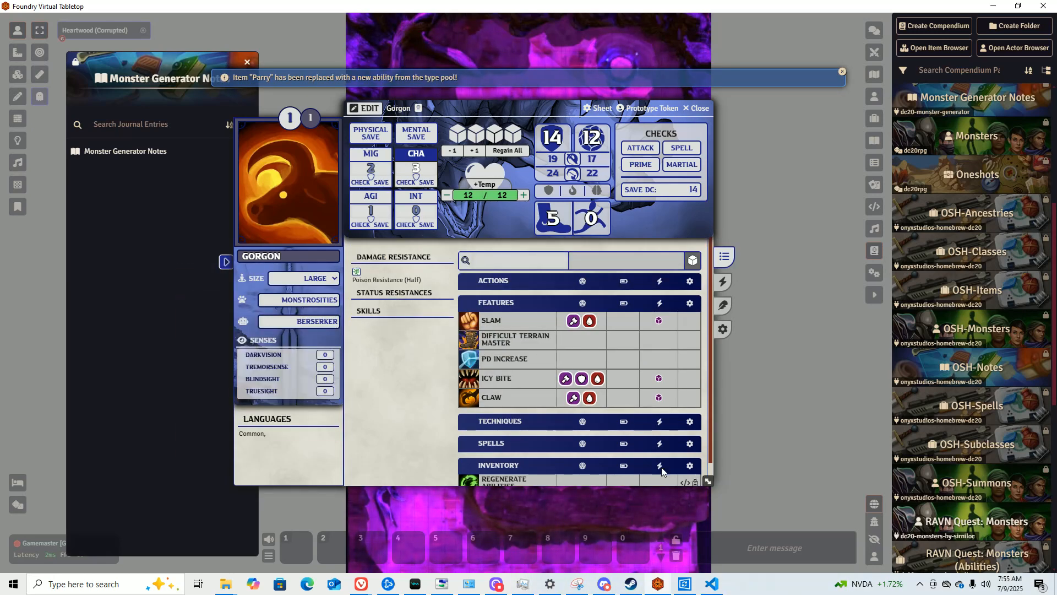
Replace the Gorgon's Icy Bite feature using the Regenerate Abilities item.
scroll(661, 474, "down", 1)
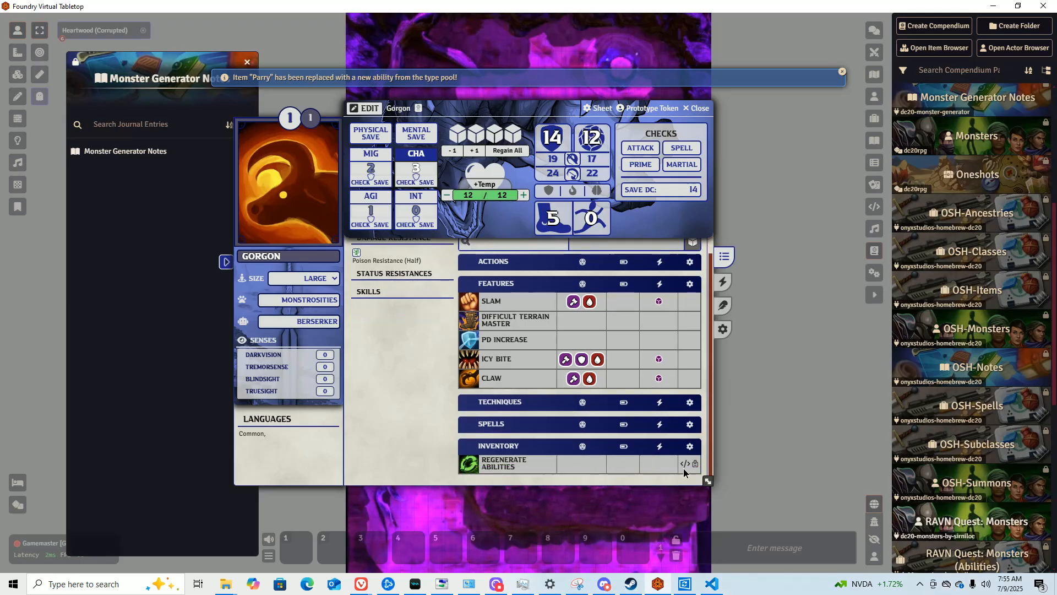
left_click(684, 464)
left_click(509, 313)
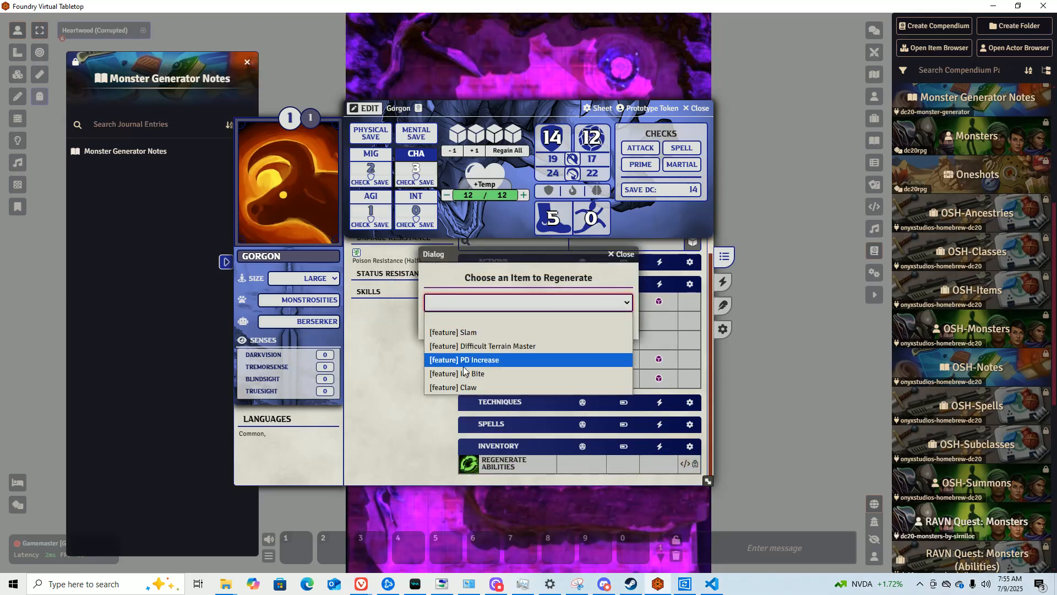
left_click(456, 374)
left_click(457, 326)
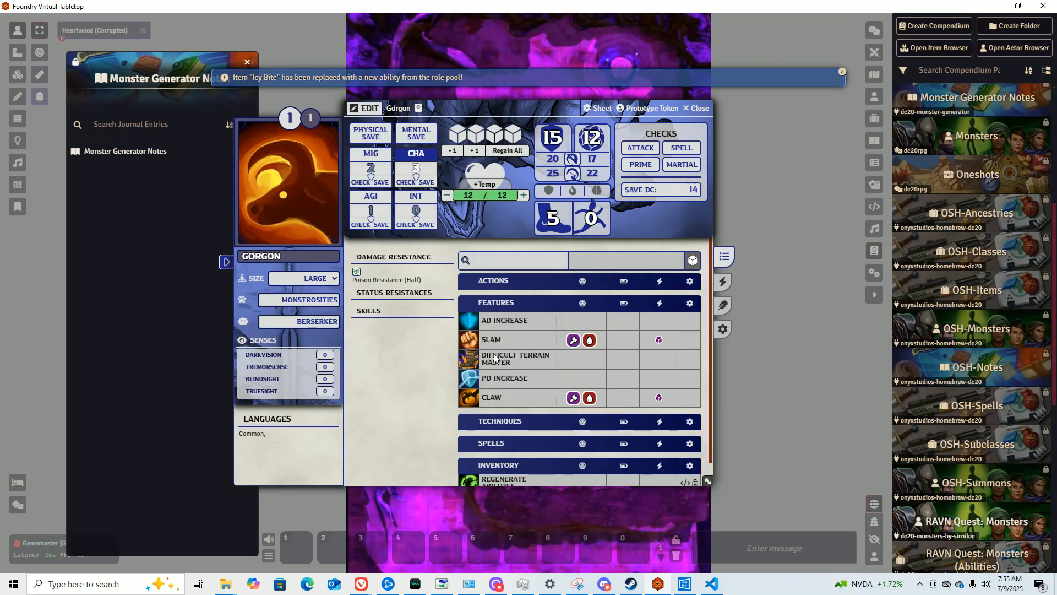
Regenerate the Gorgon's Claw feature and inspect the replacement ability's description.
left_click(685, 483)
left_click(527, 303)
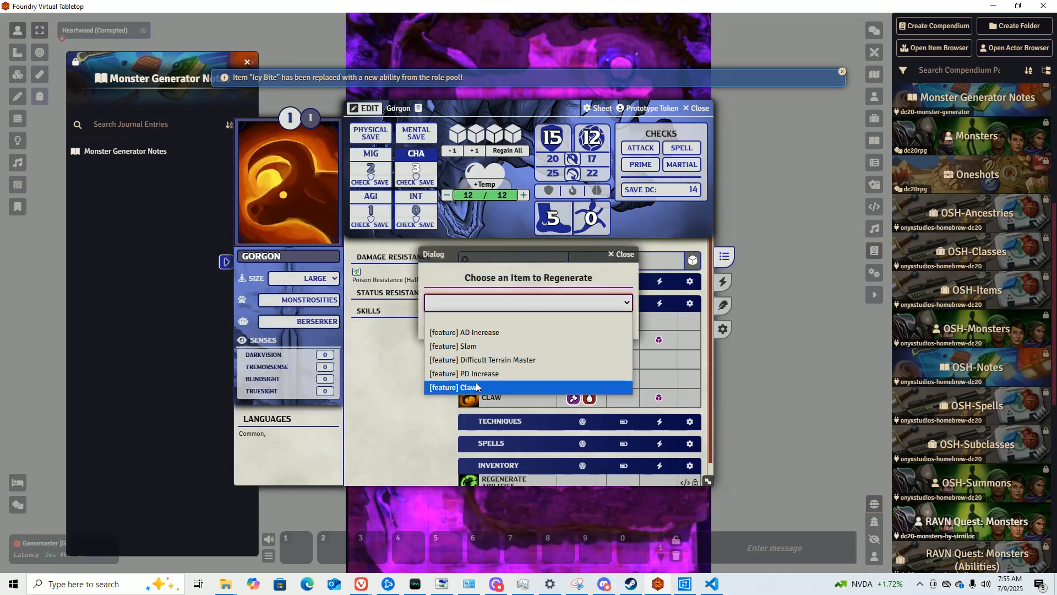
left_click(471, 387)
left_click(523, 322)
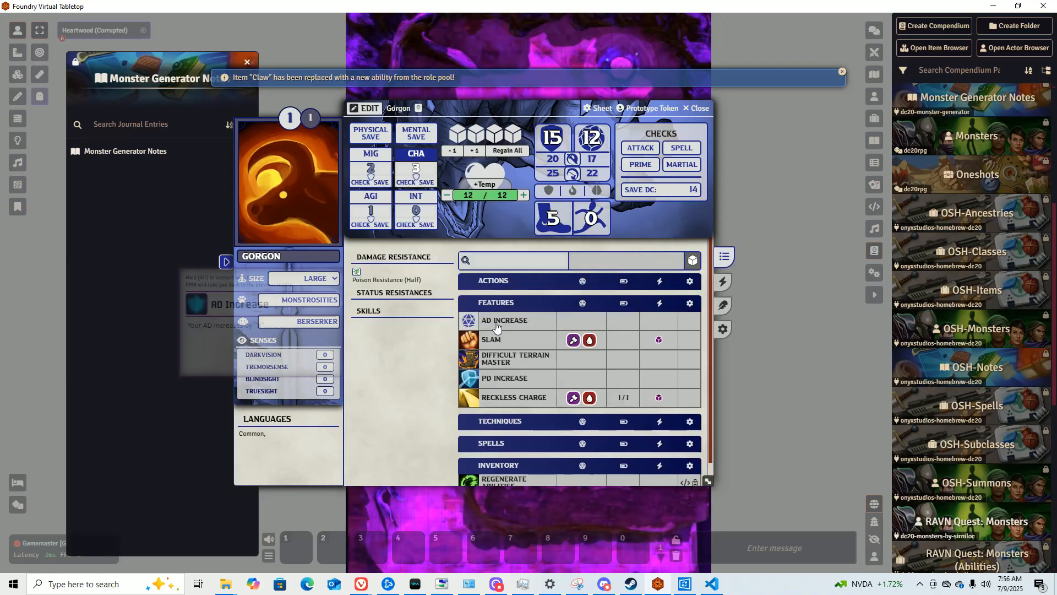
mouse_move(514, 404)
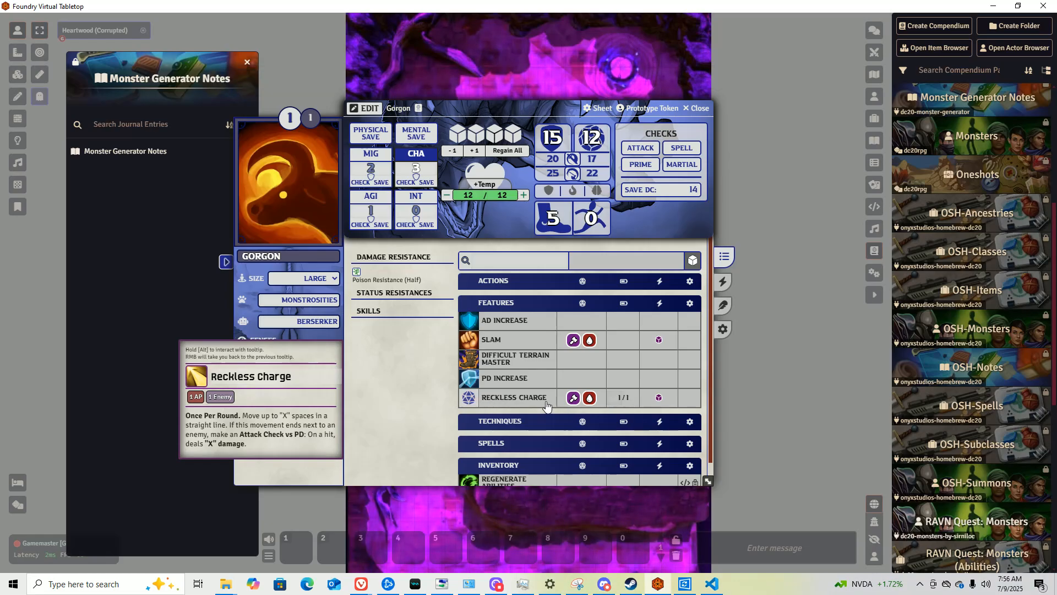
Edit the Gorgon's Reckless Charge feature, set its damage formula's type to Piercing, and close the item sheet.
right_click(498, 397)
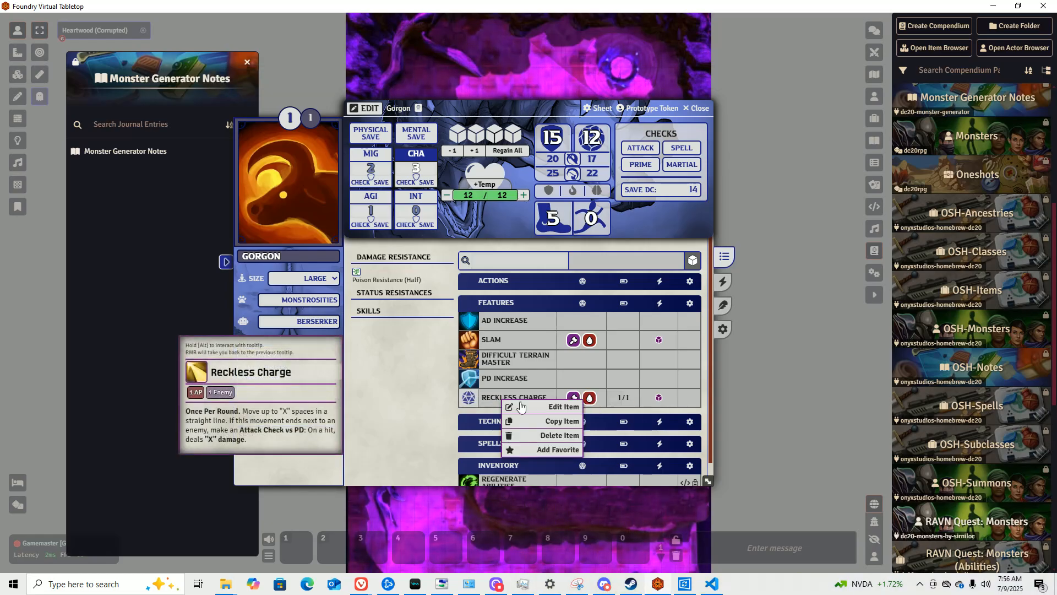
left_click(553, 410)
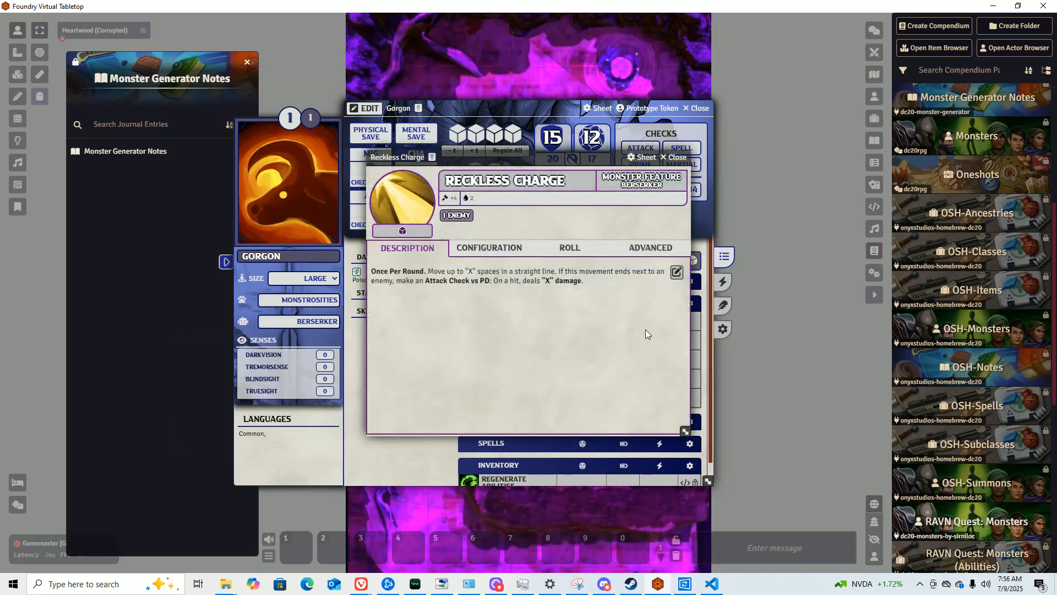
left_click(570, 247)
scroll(567, 314, "down", 3)
left_click(599, 414)
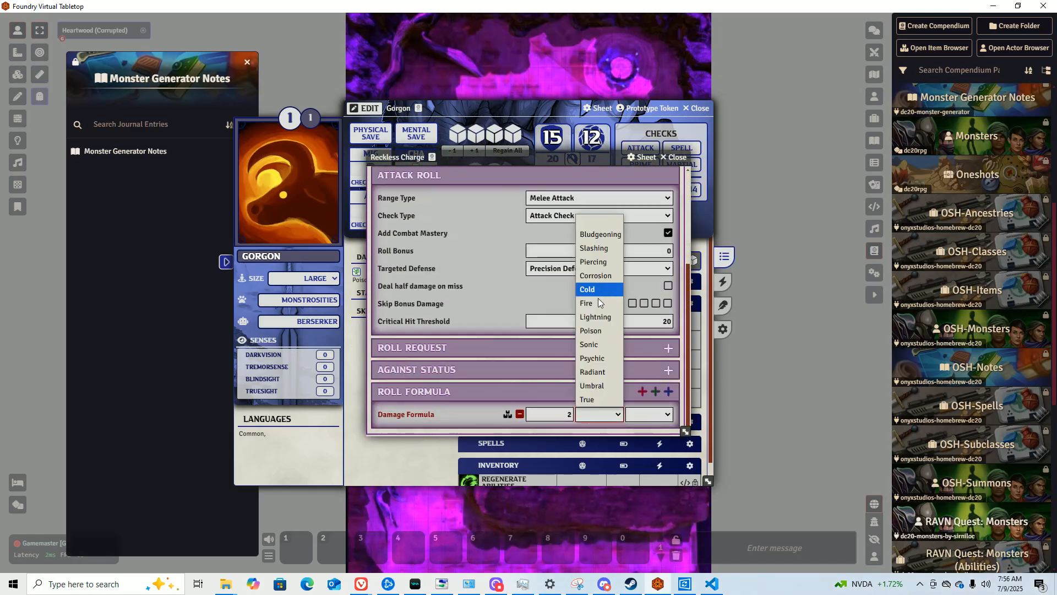
left_click(601, 261)
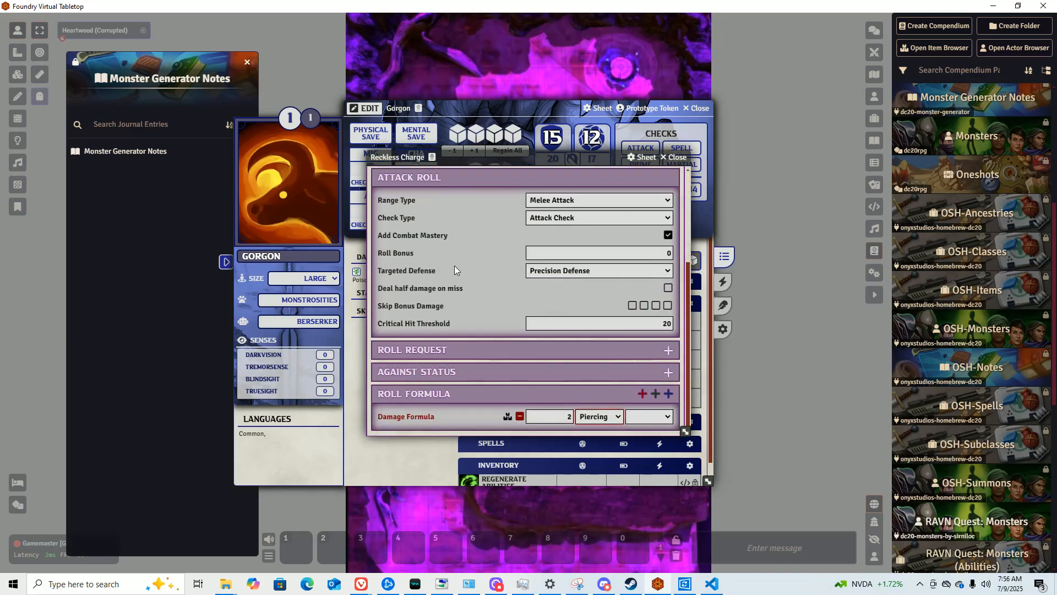
scroll(606, 231, "up", 3)
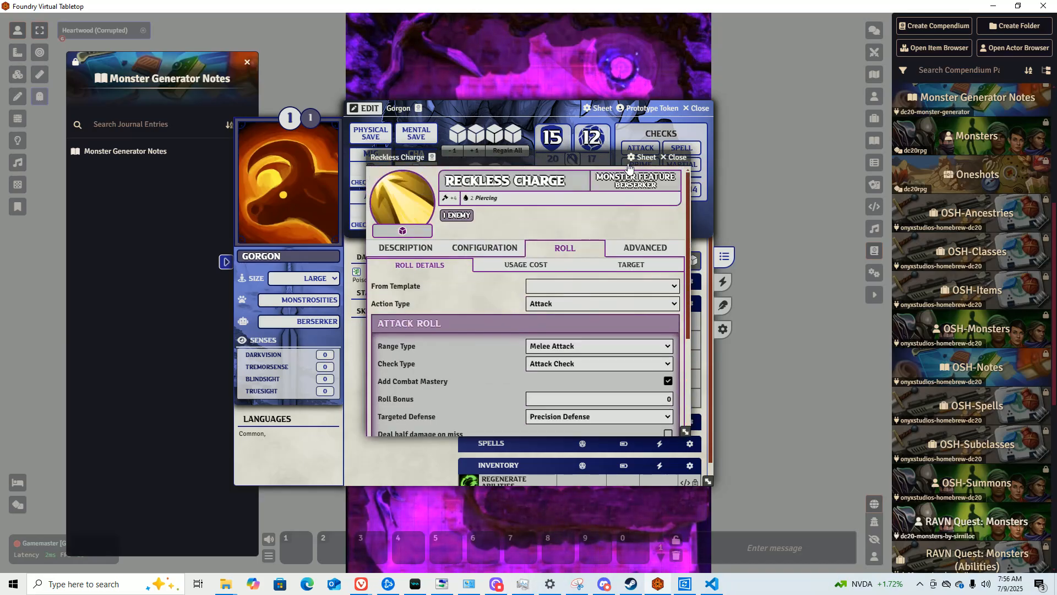
left_click(673, 158)
Search the Monster Generator Abilities compendium for "charge", add the Berserker Charge ability to the Gorgon, and close the compendium.
scroll(428, 346, "down", 1)
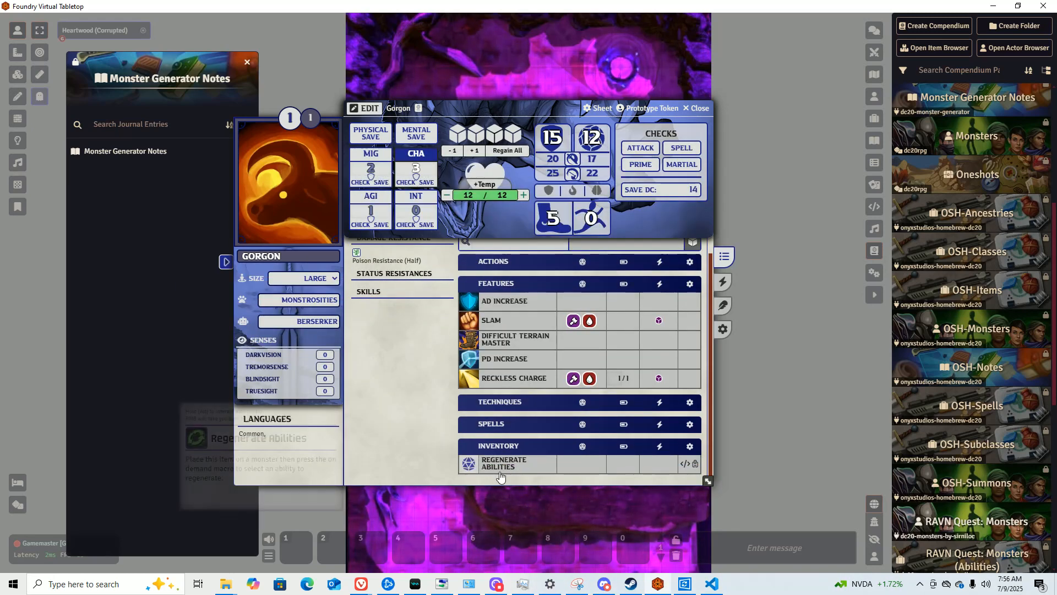
mouse_move(500, 461)
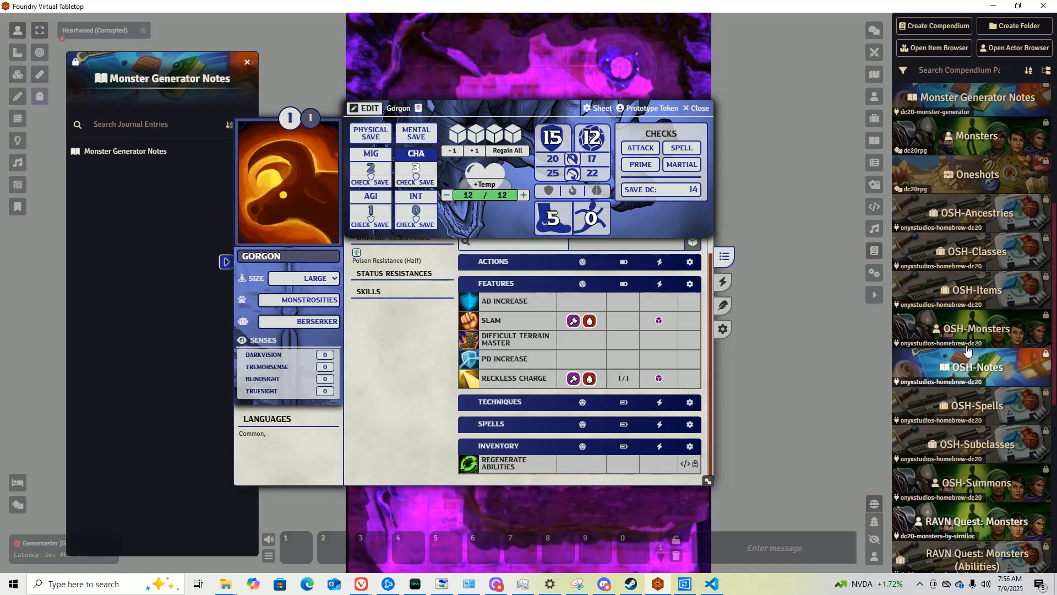
scroll(967, 350, "up", 3)
left_click(969, 223)
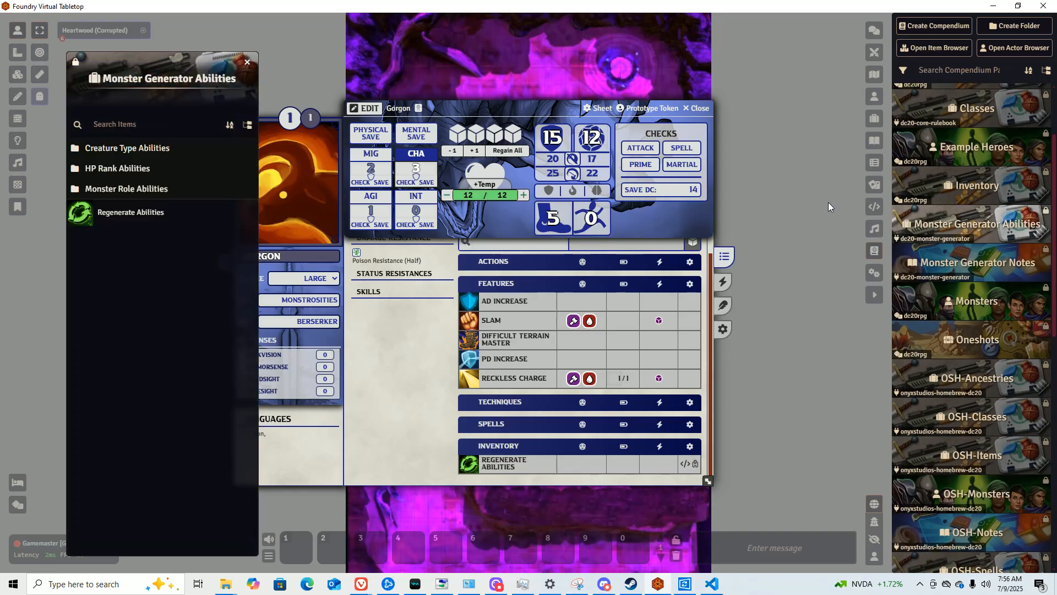
left_click(150, 124)
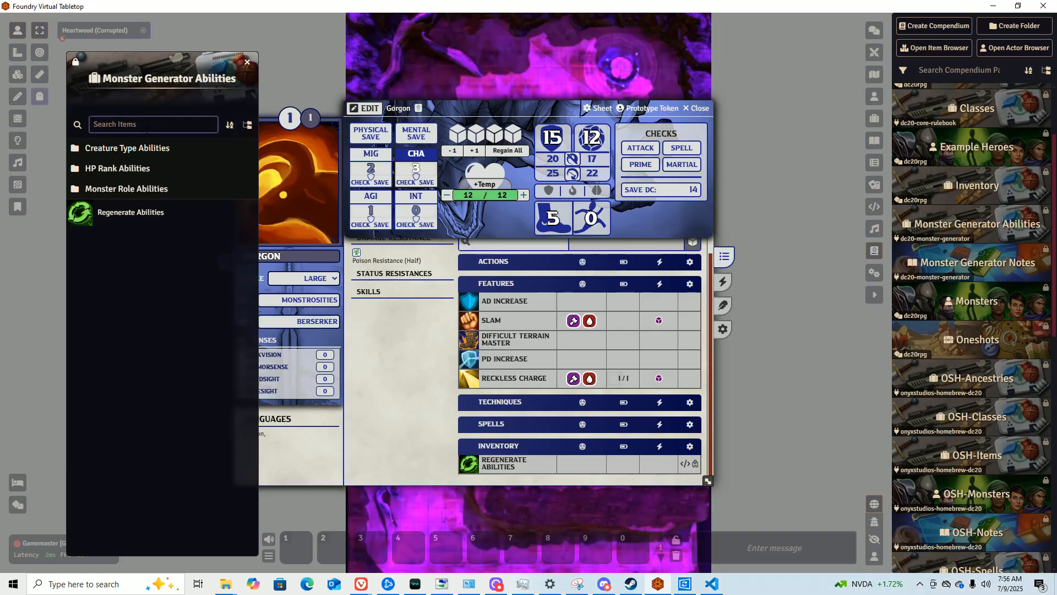
type("charge")
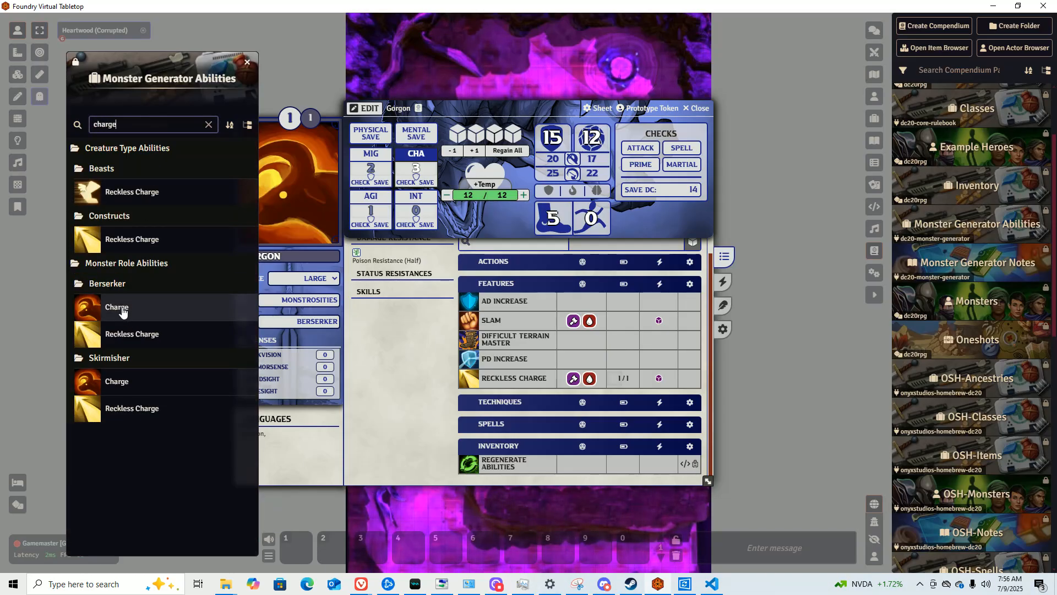
left_click_drag(122, 312, 523, 359)
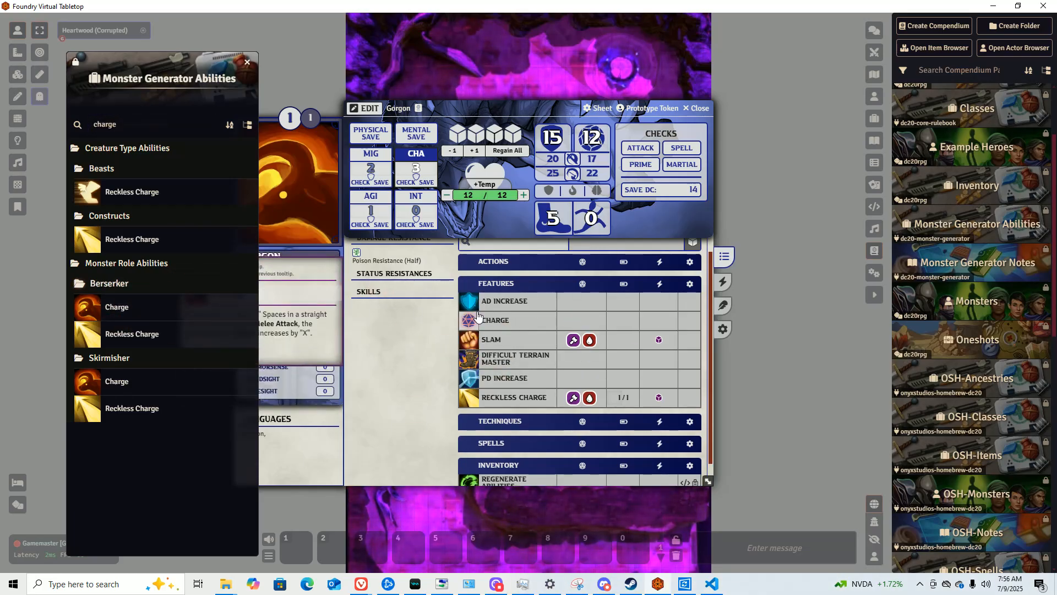
left_click(247, 61)
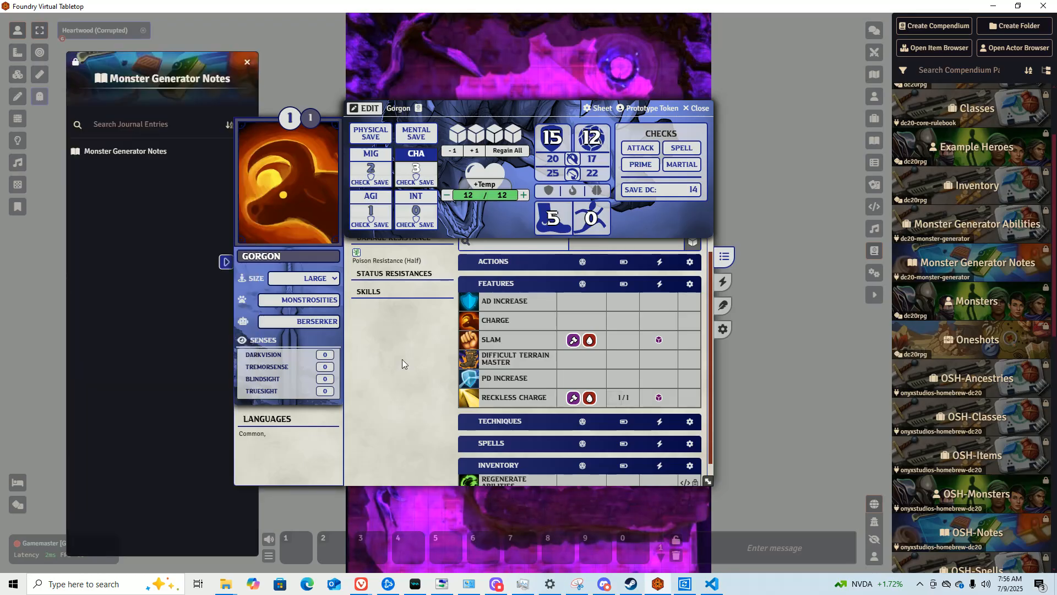
Review the Gorgon's updated feature list and delete the Regenerate Abilities item from its inventory.
scroll(402, 367, "down", 1)
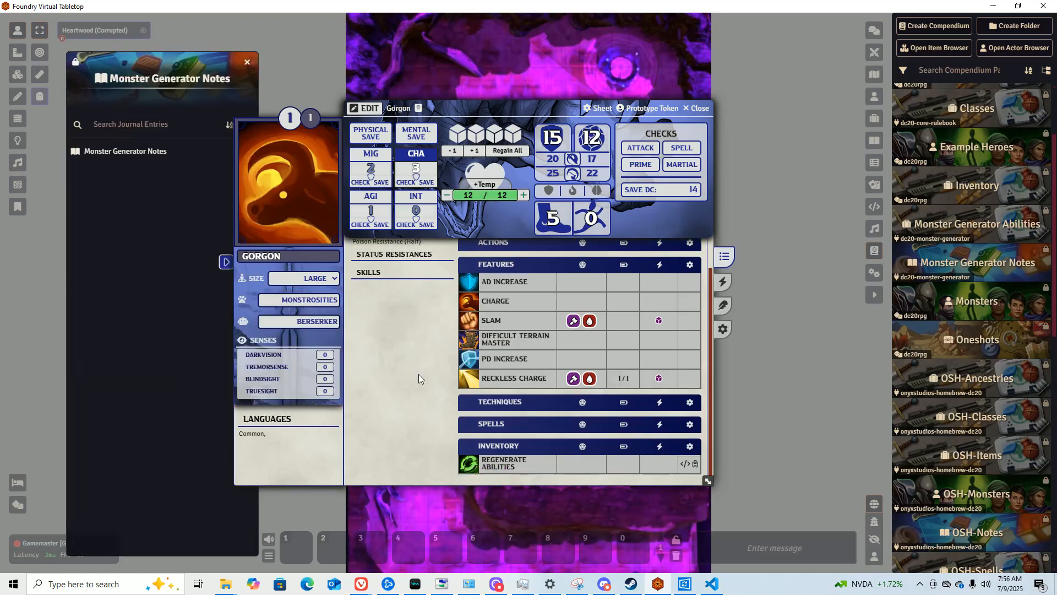
scroll(428, 376, "up", 2)
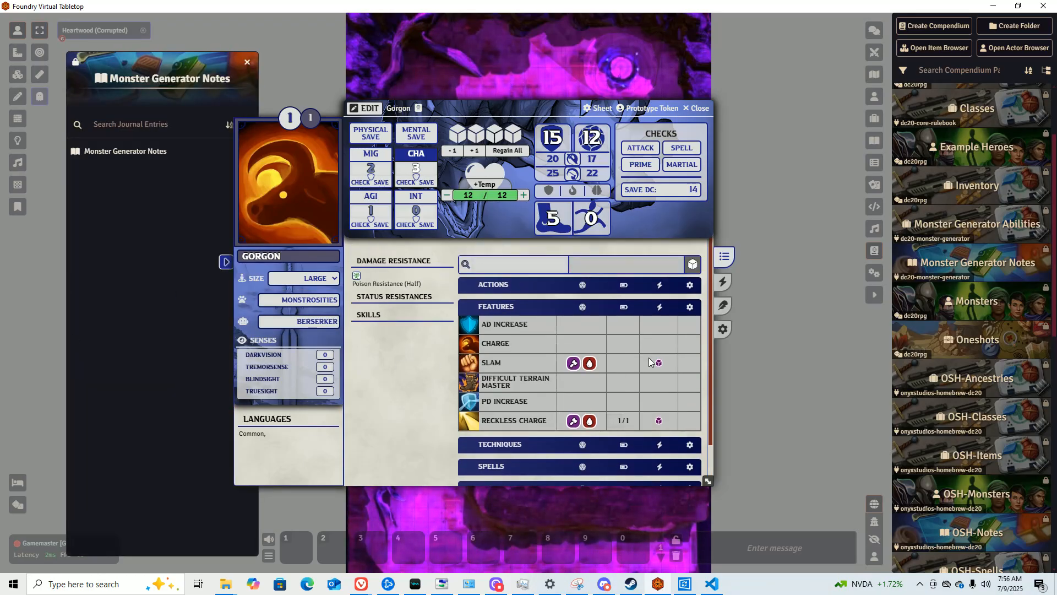
scroll(444, 360, "down", 2)
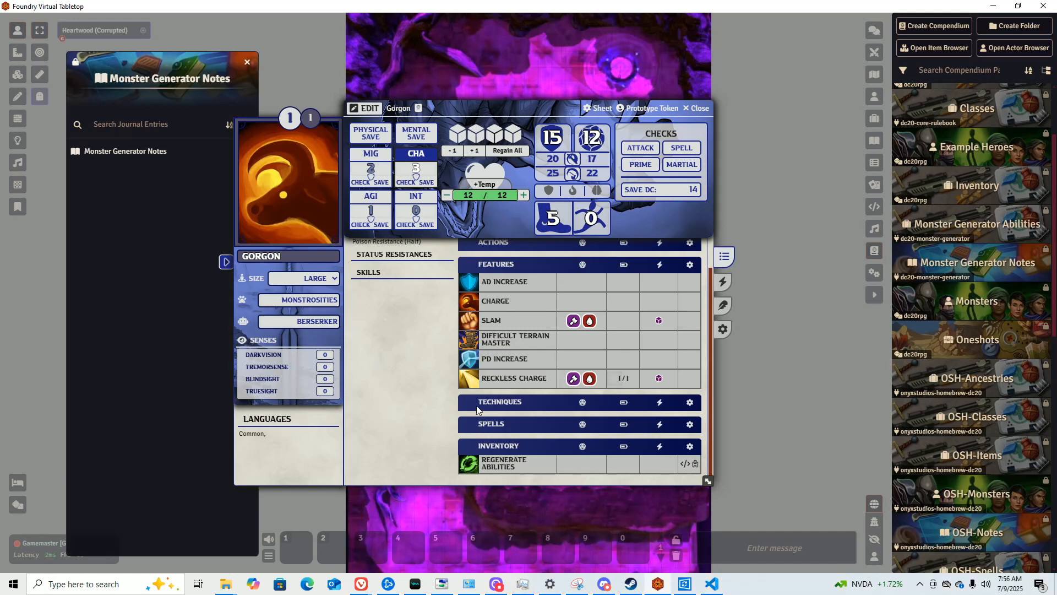
scroll(390, 389, "up", 2)
scroll(390, 389, "down", 2)
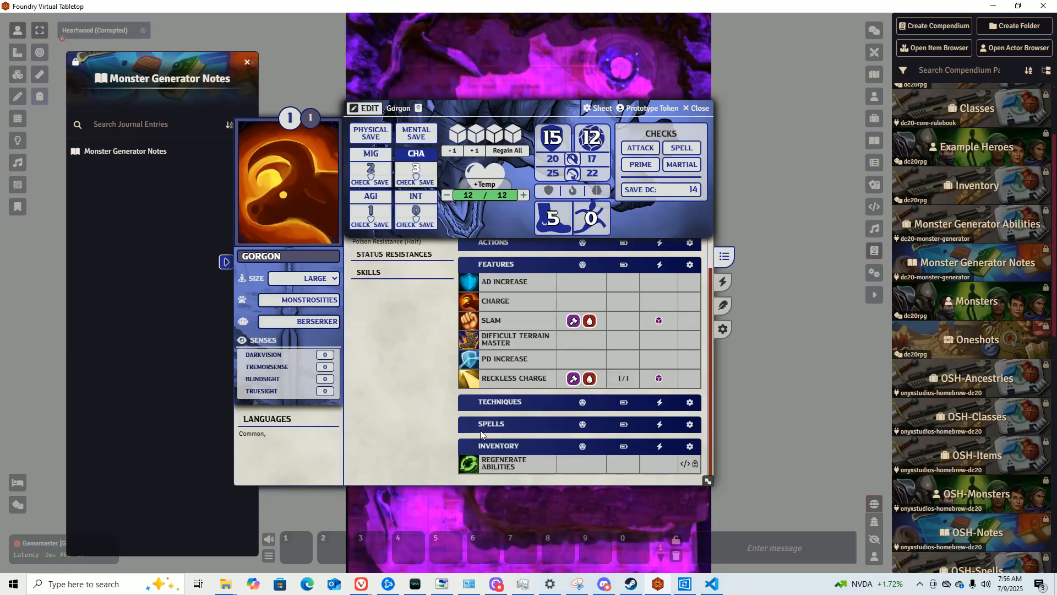
right_click(513, 466)
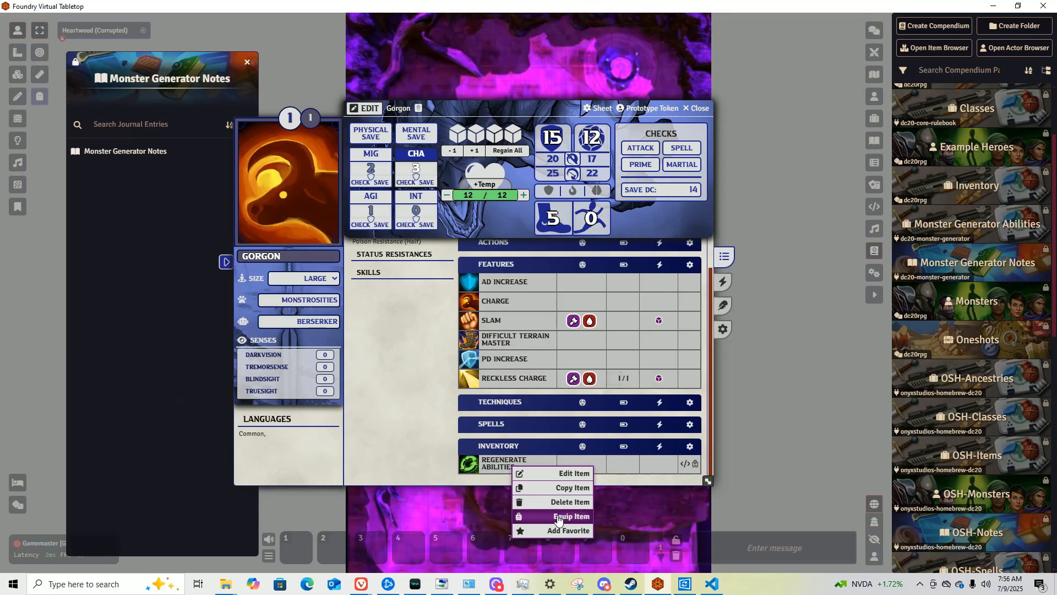
left_click(545, 501)
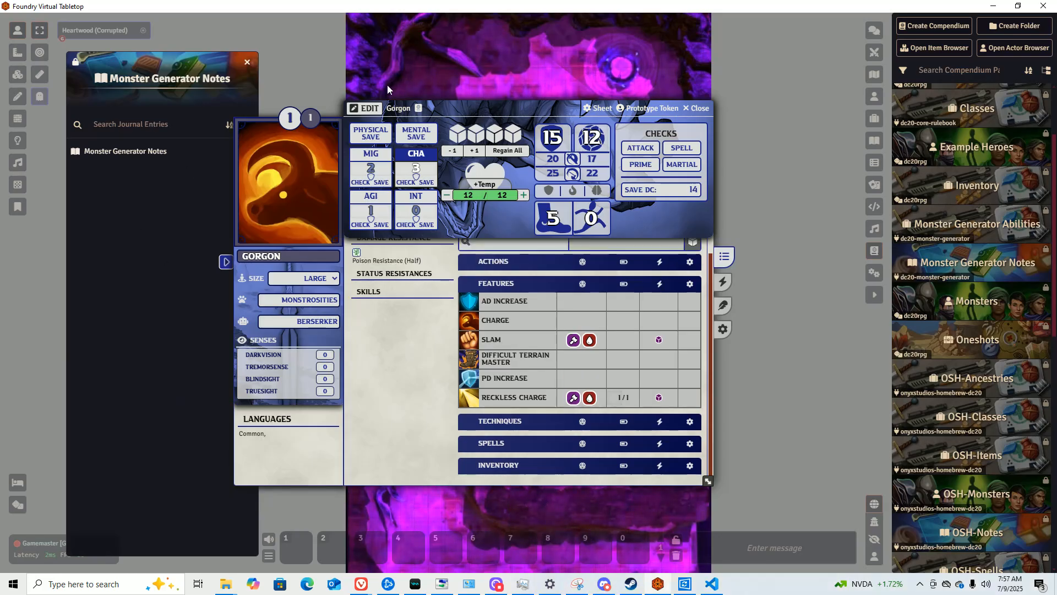
Close the Gorgon's sheet and import the Wolf from the Monsters compendium.
left_click_drag(487, 112, 341, 112)
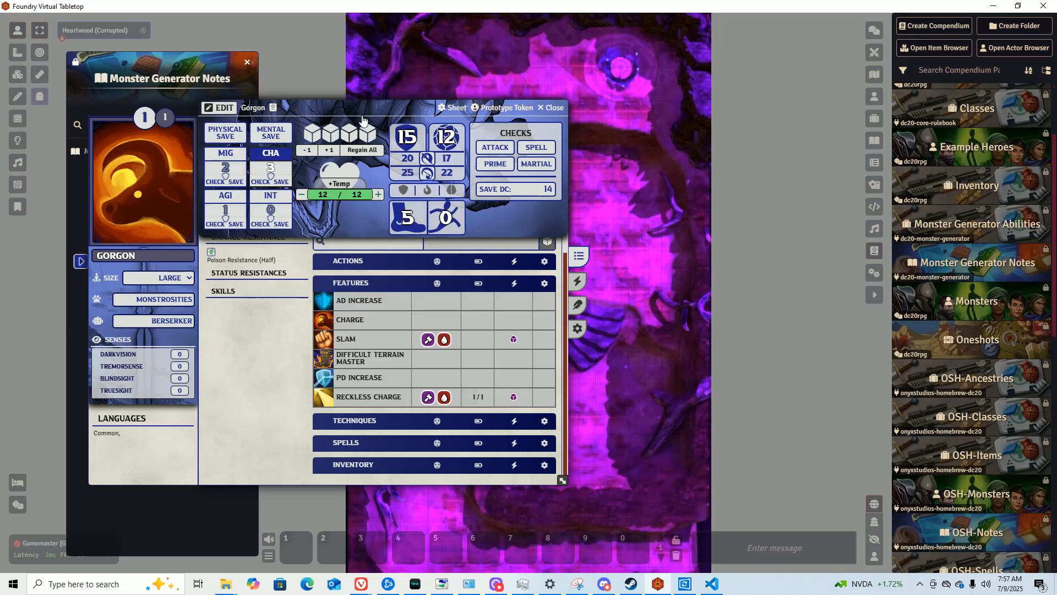
left_click(551, 108)
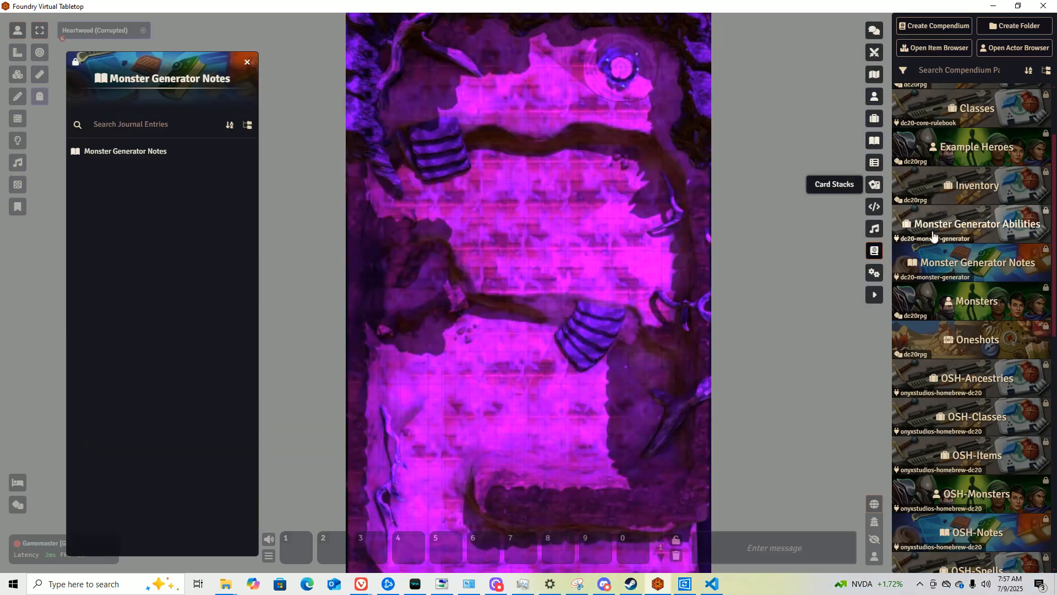
left_click(969, 300)
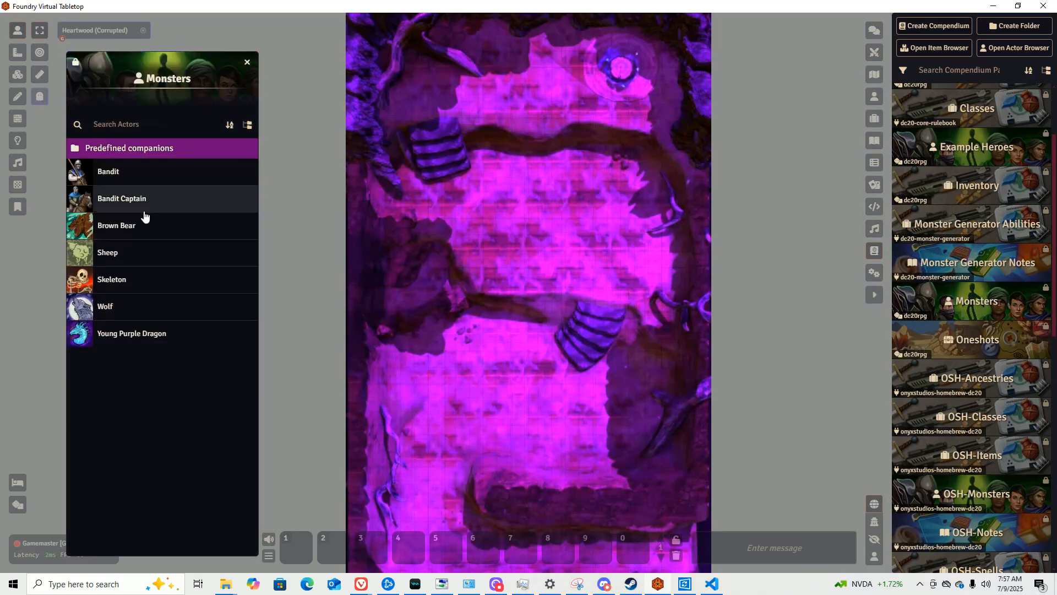
right_click(152, 305)
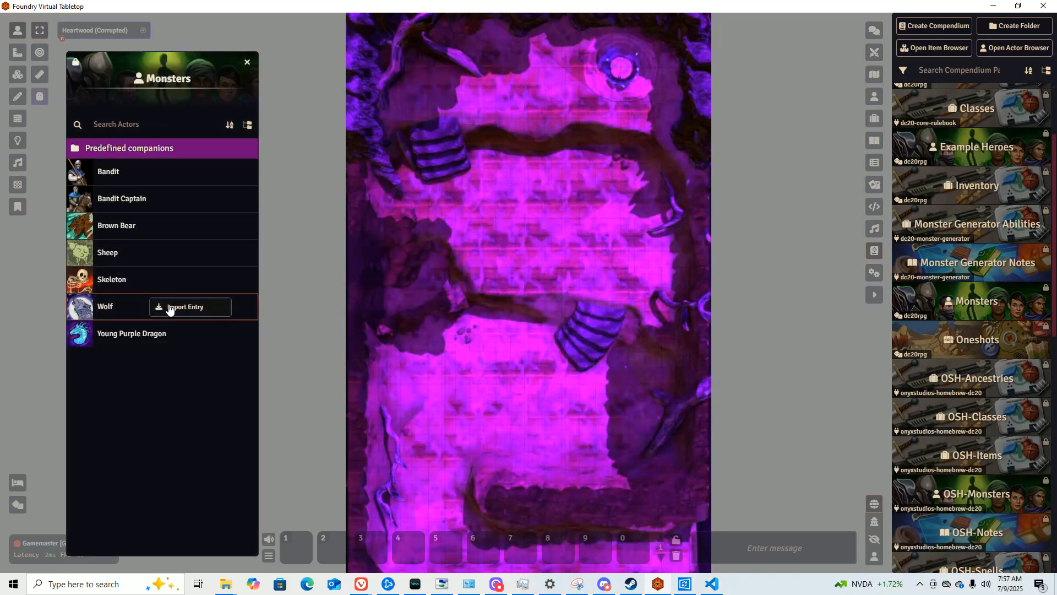
left_click(185, 306)
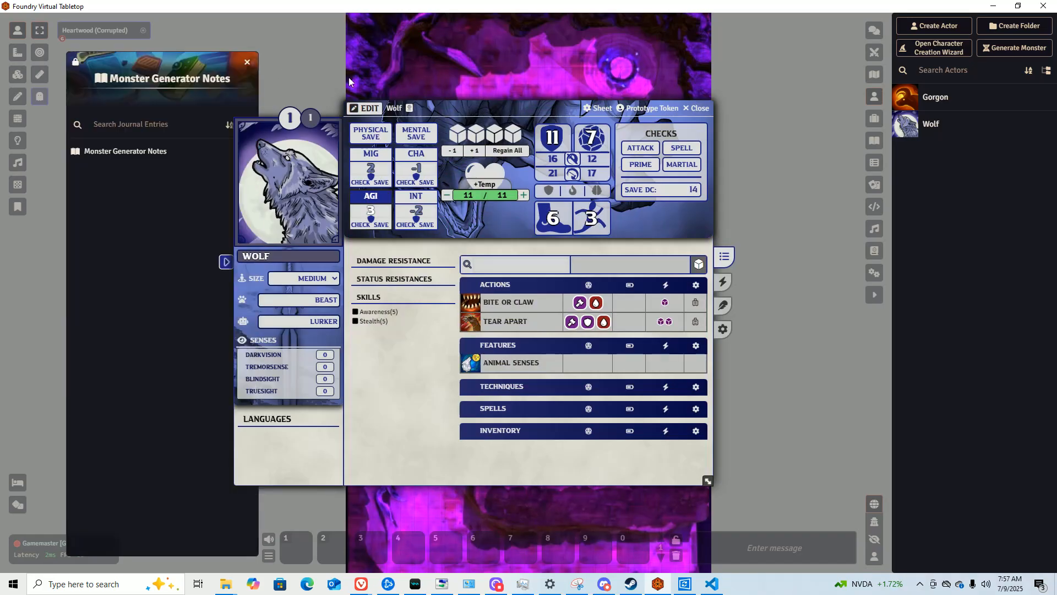
Clear the search in the Monster Generator Abilities compendium, add its Regenerate Abilities item to the Wolf, and close the compendium.
left_click(874, 251)
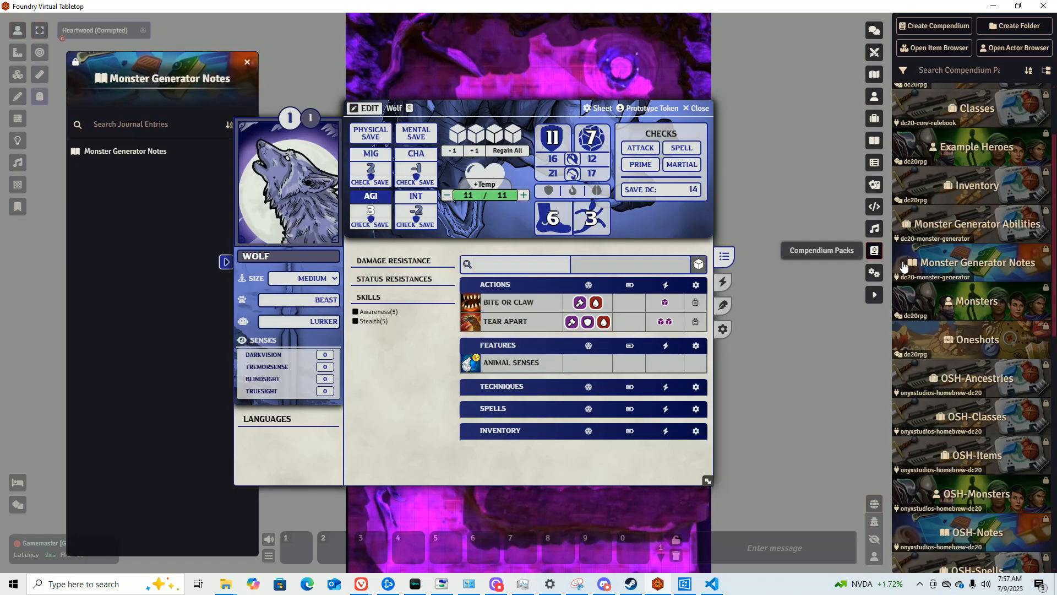
left_click(968, 225)
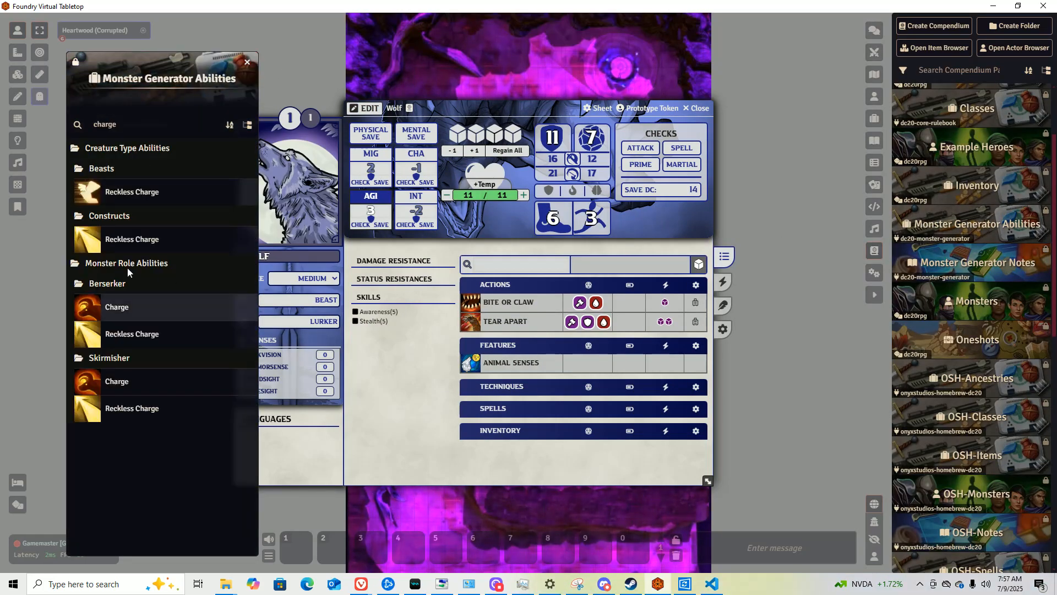
key("ctrl+a")
key("BackSpace")
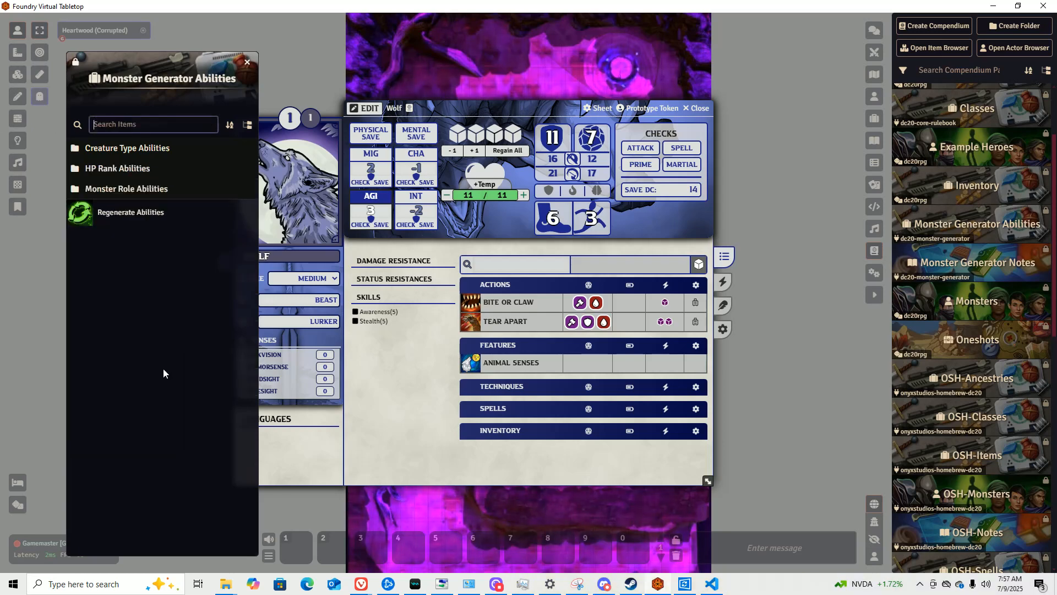
left_click_drag(141, 219, 462, 268)
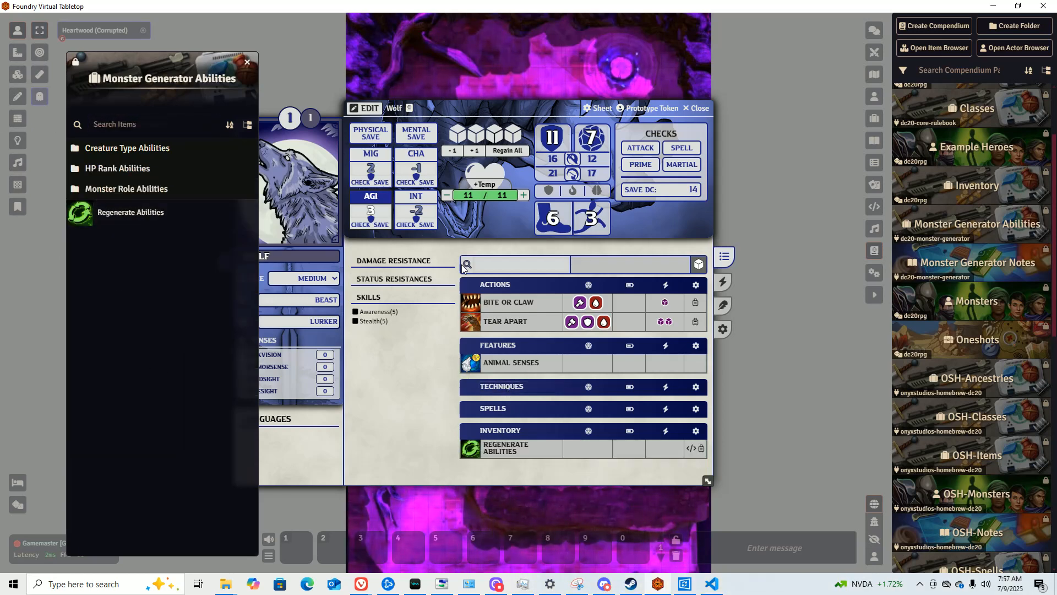
left_click(247, 62)
Make three copies of the Wolf's Animal Senses feature.
right_click(507, 363)
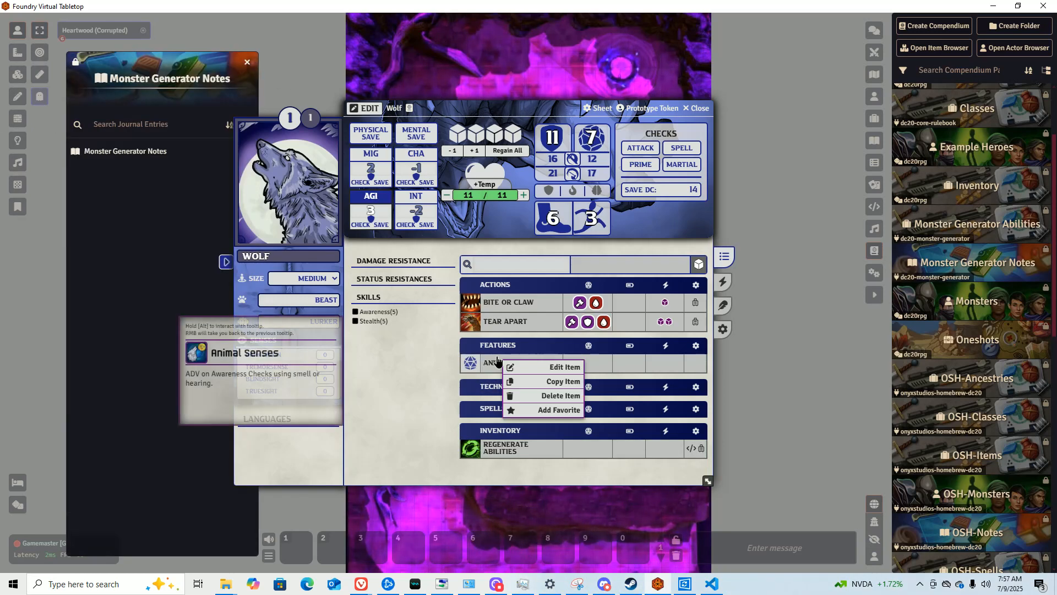
left_click(534, 381)
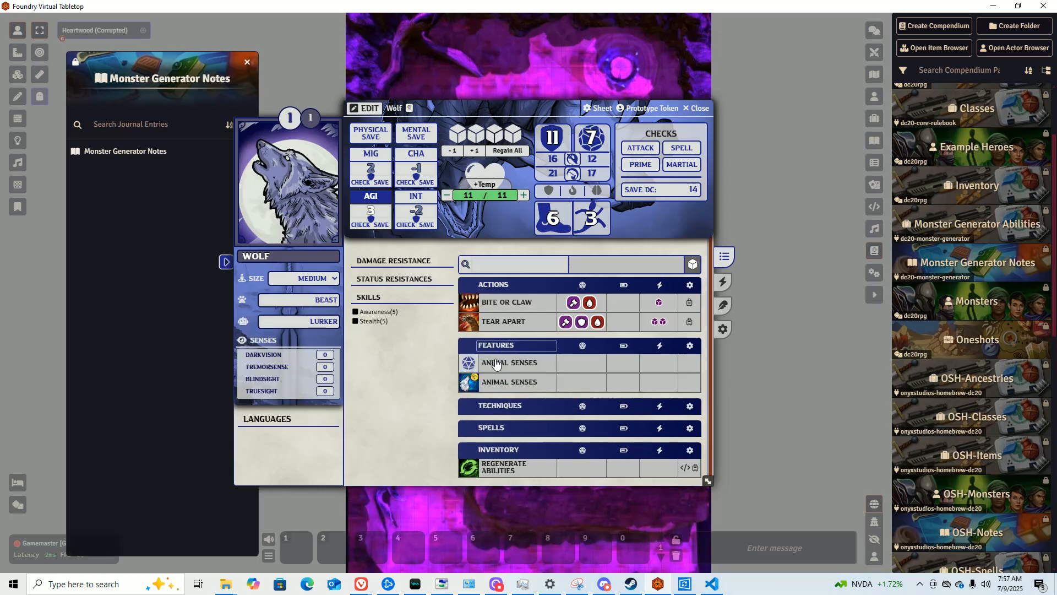
right_click(534, 391)
left_click(534, 385)
right_click(554, 386)
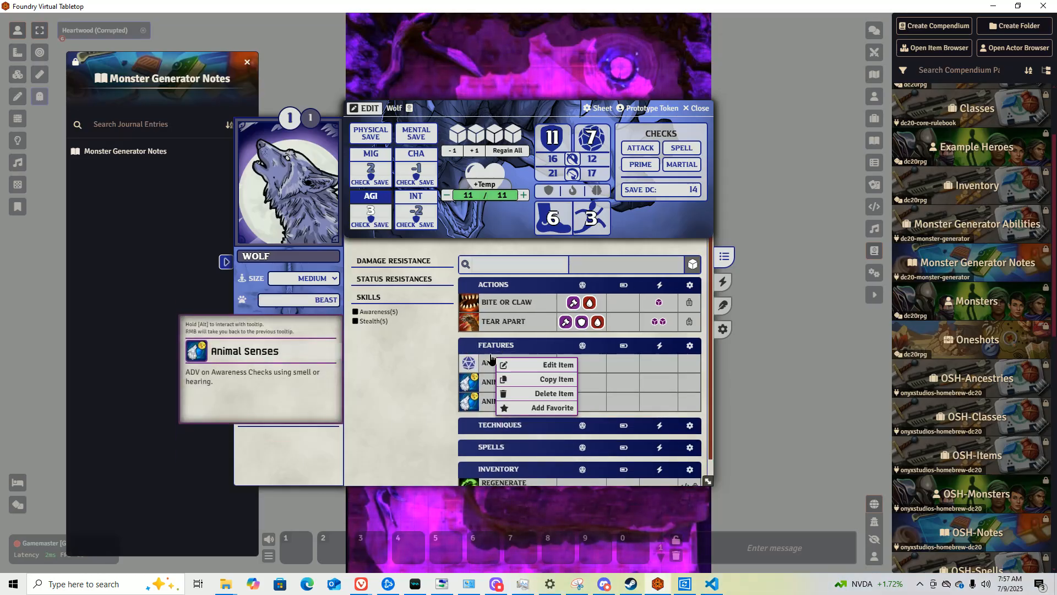
left_click(555, 381)
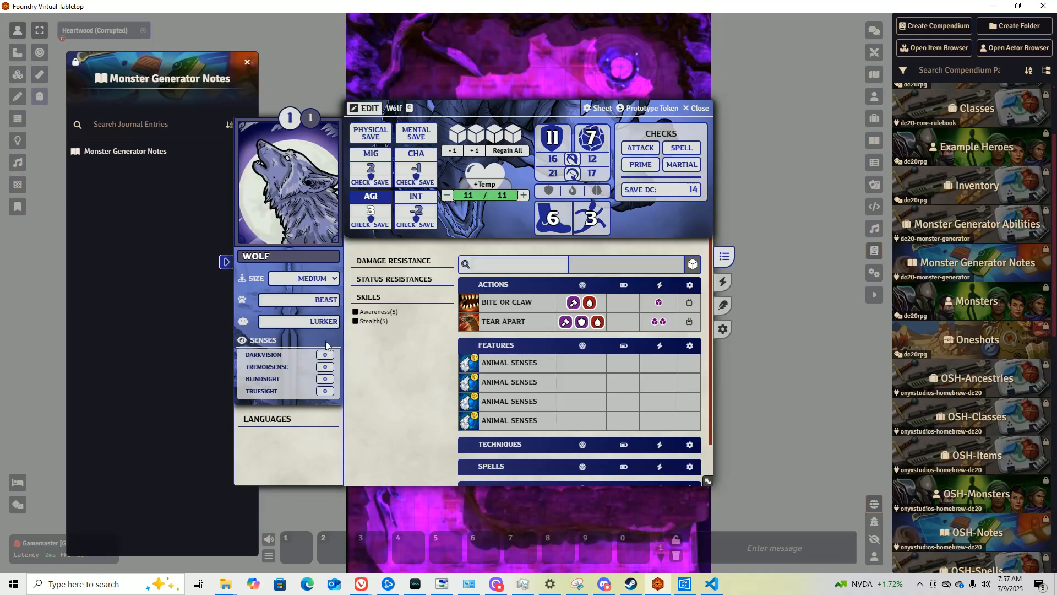
Examine the script of the on-demand macro in the Wolf's Regenerate Abilities item and close the item sheet.
scroll(492, 417, "down", 1)
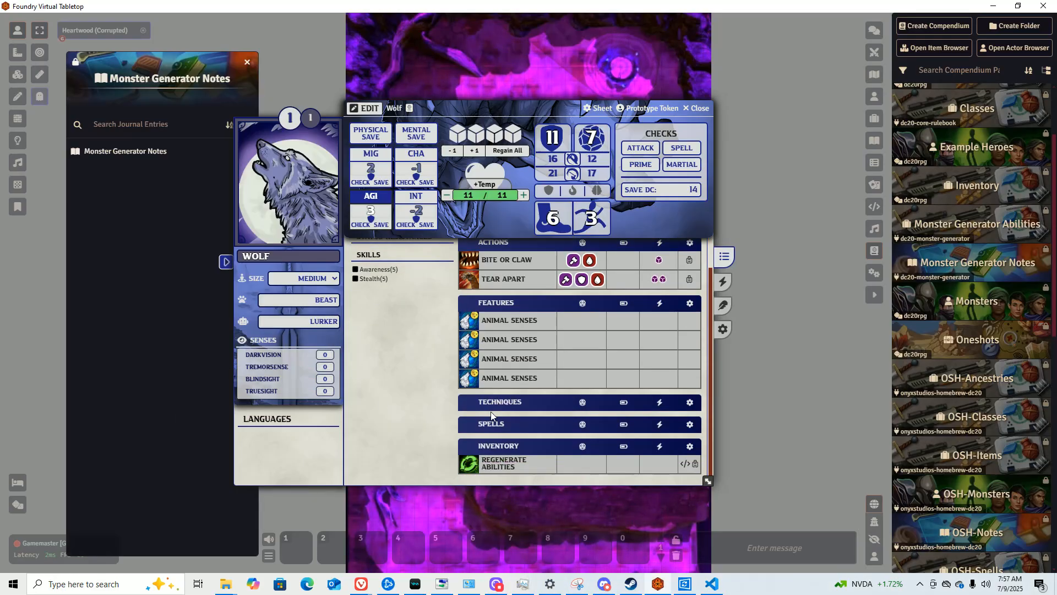
right_click(506, 463)
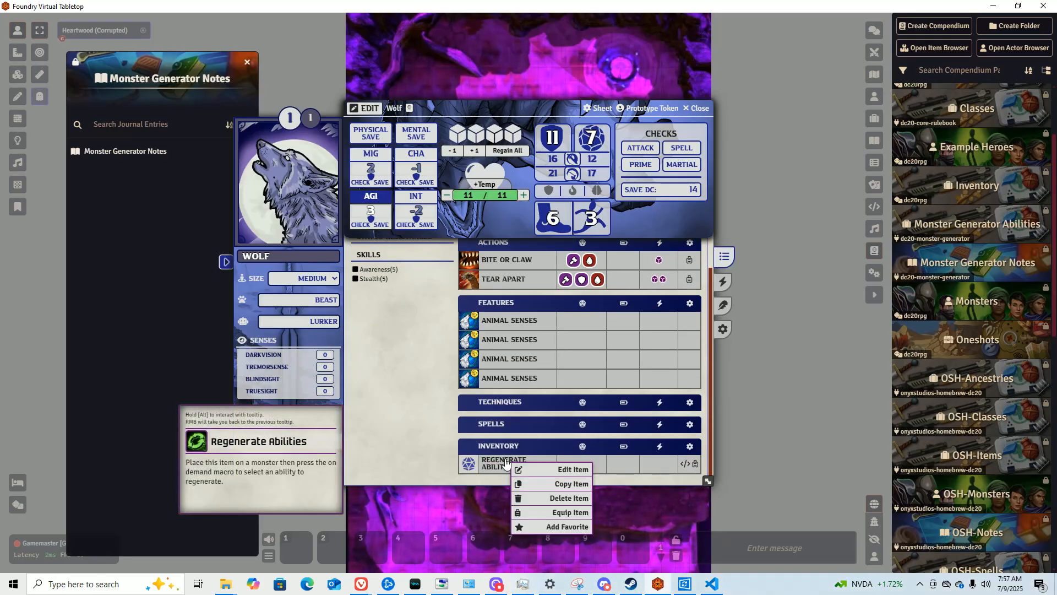
left_click(562, 470)
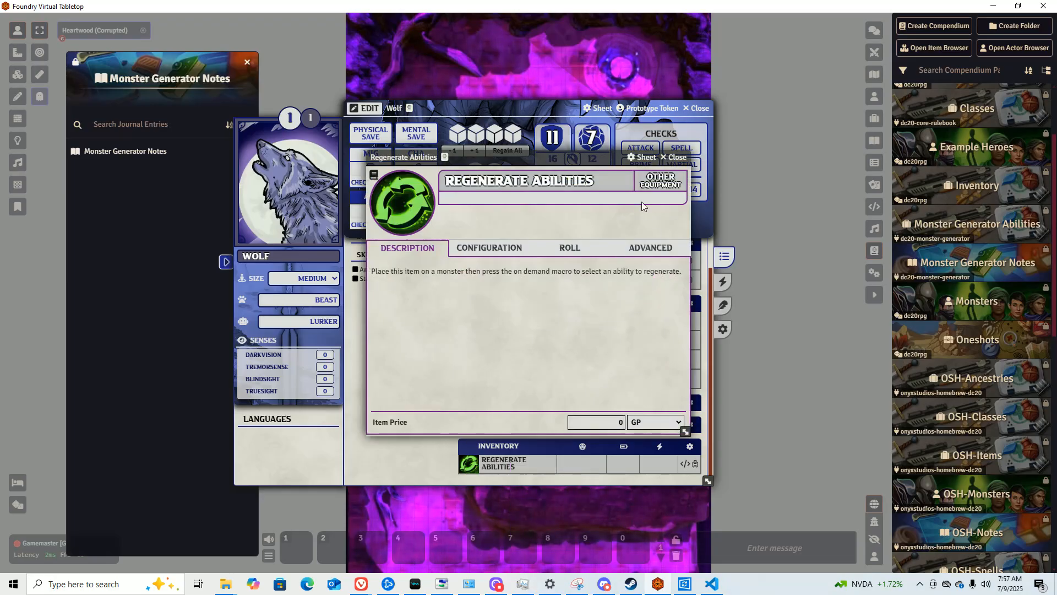
left_click(645, 248)
scroll(617, 363, "down", 1)
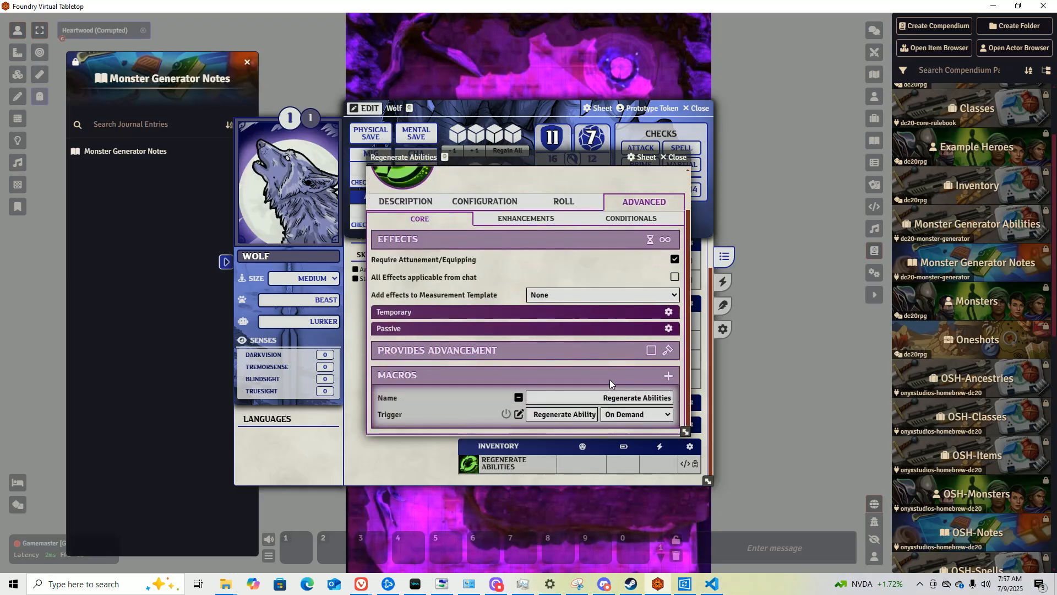
left_click(519, 417)
left_click(689, 252)
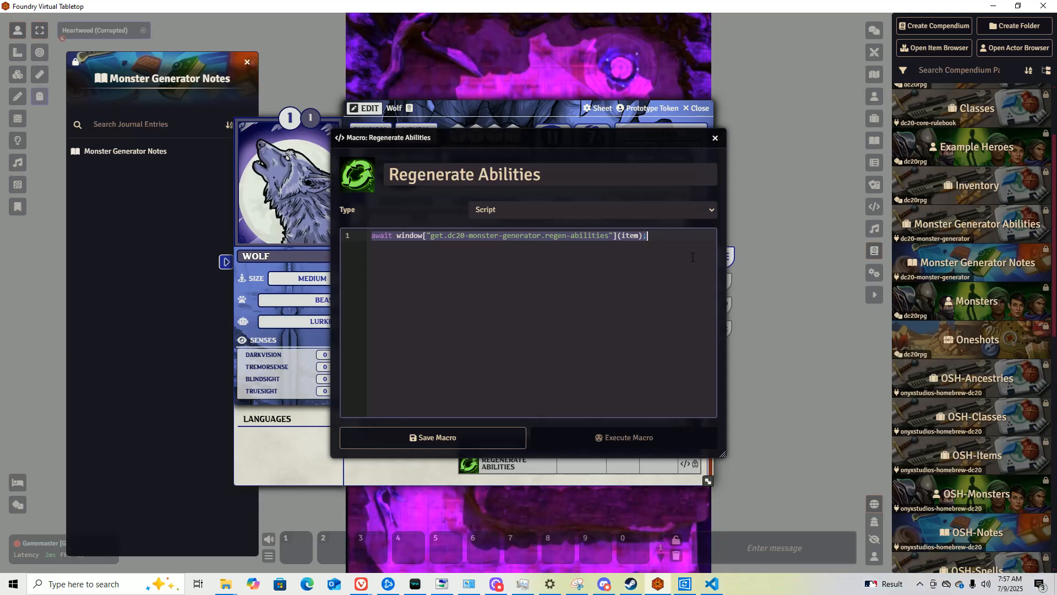
left_click(411, 246)
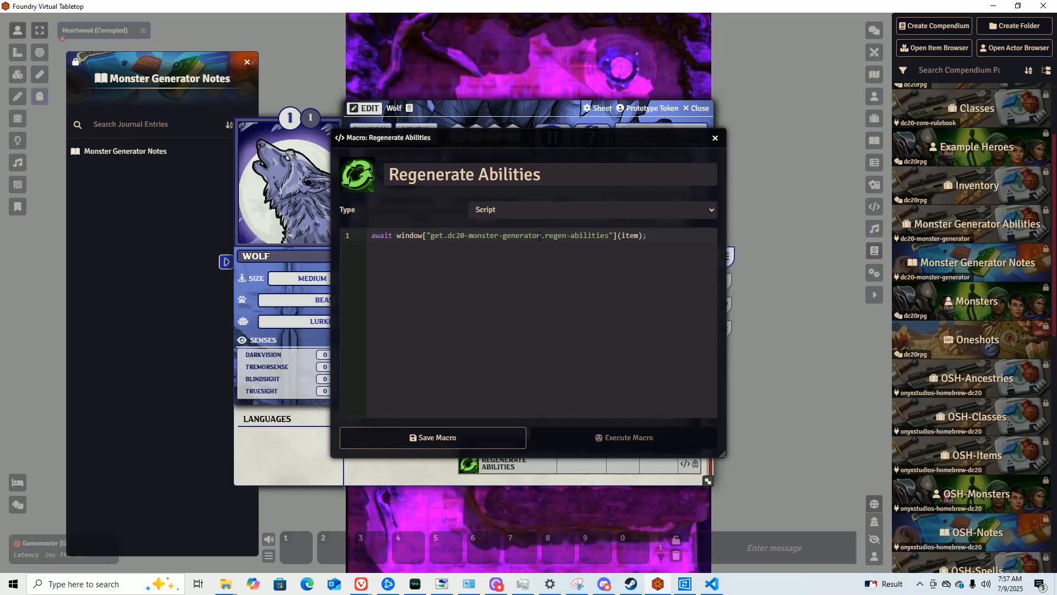
left_click(712, 141)
scroll(529, 235, "up", 1)
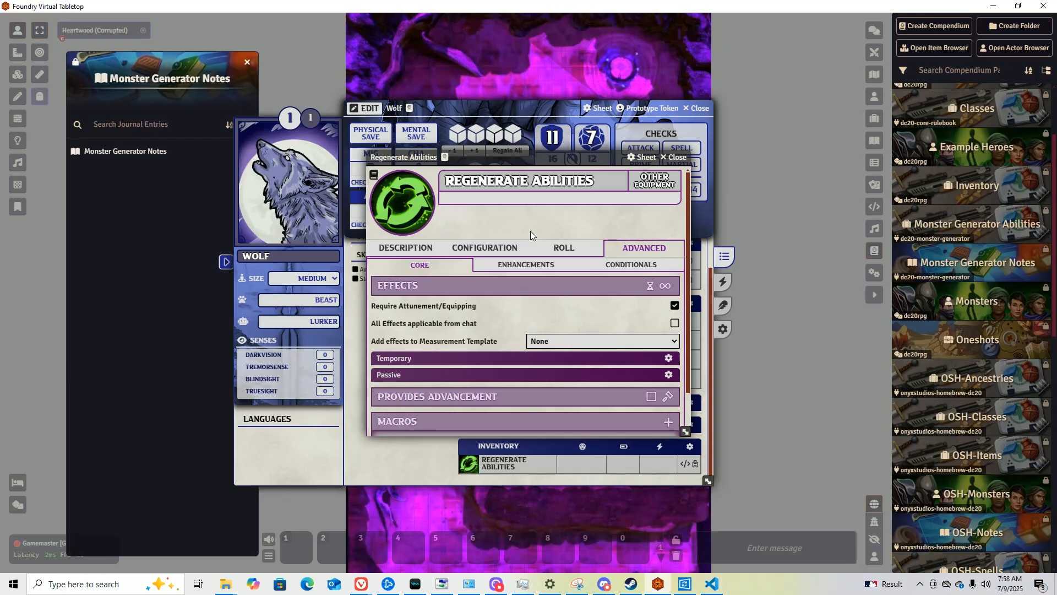
scroll(512, 245, "down", 2)
left_click(674, 158)
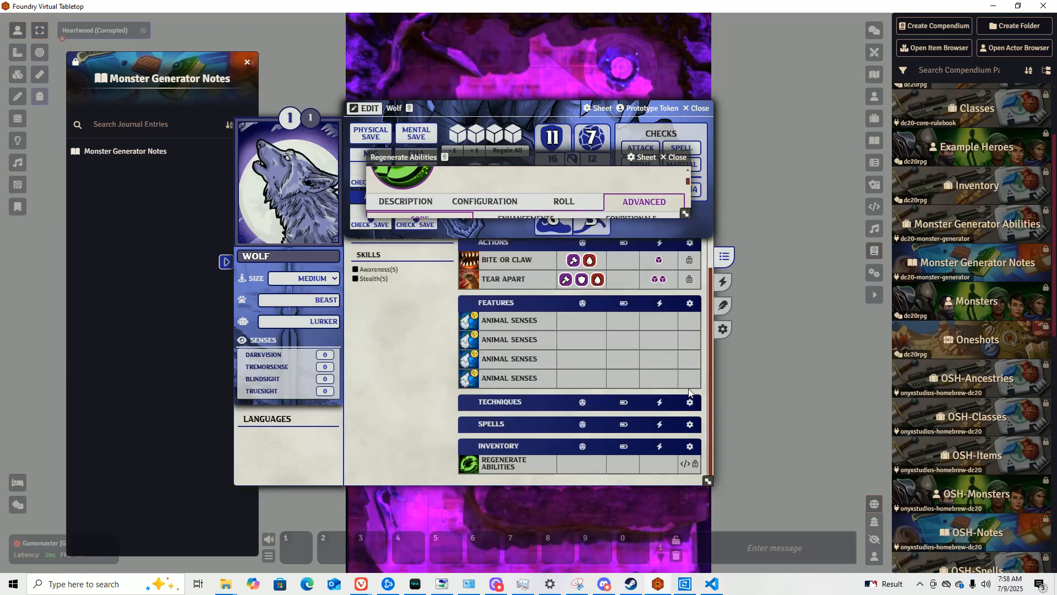
Check the Wolf's type and role against the Creature Type Abilities folders in Monster Generator Abilities, and set its creature type to Beasts.
scroll(567, 366, "up", 1)
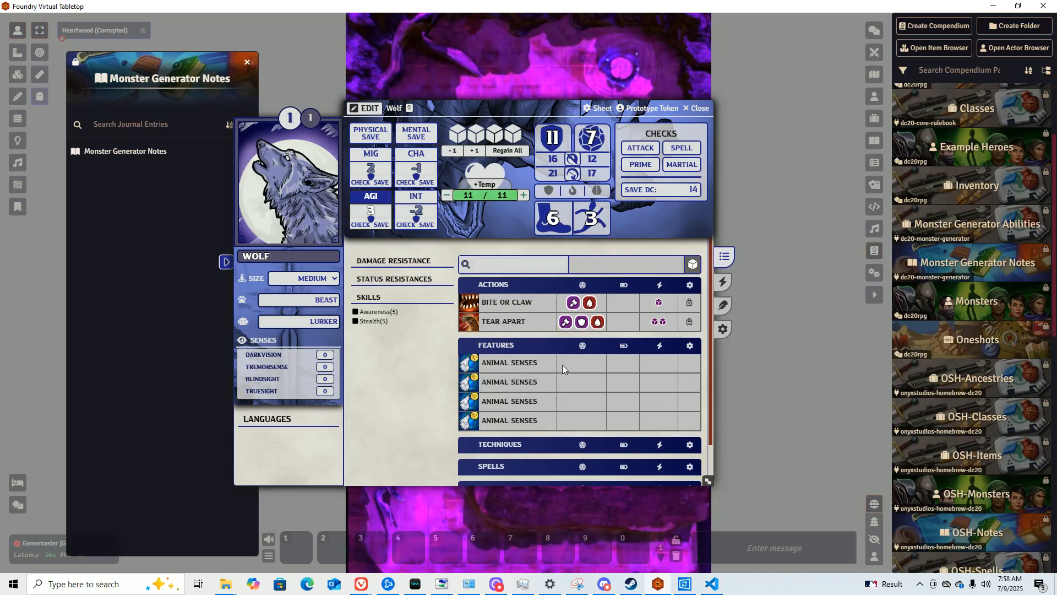
scroll(553, 406, "down", 1)
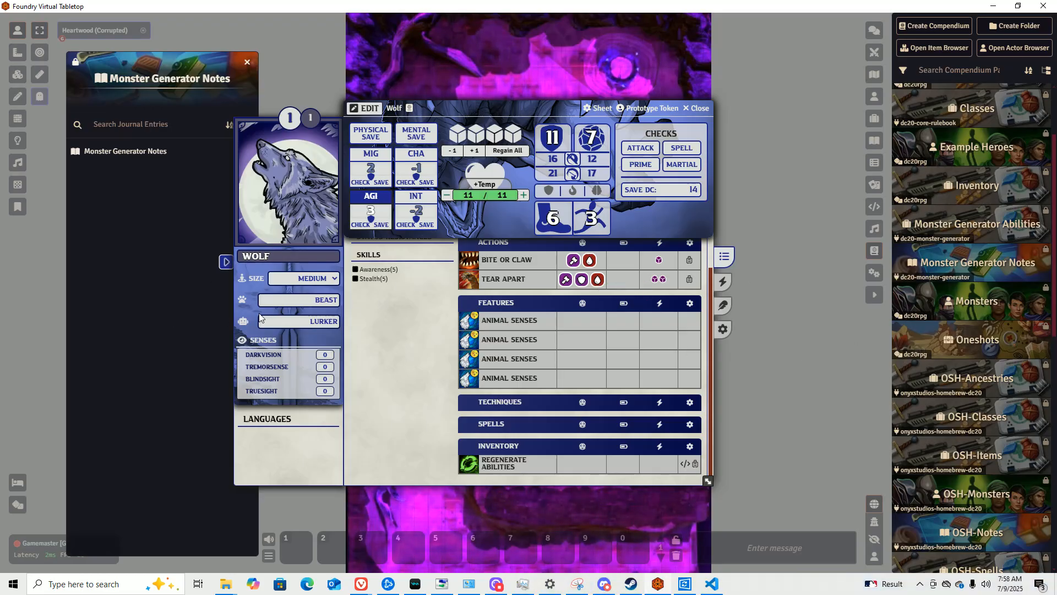
left_click_drag(262, 319, 396, 324)
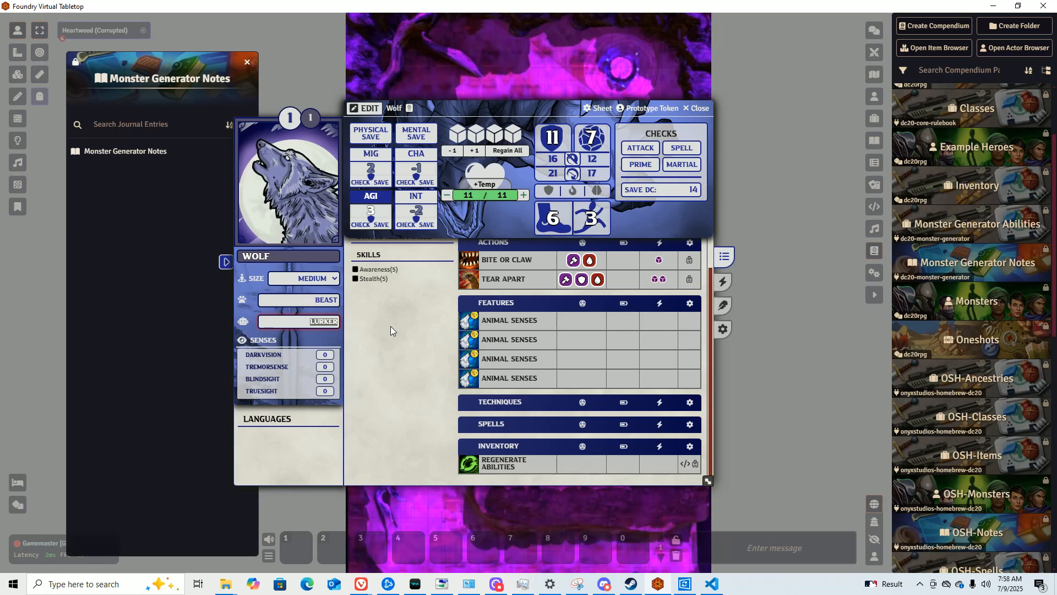
left_click_drag(282, 301, 348, 305)
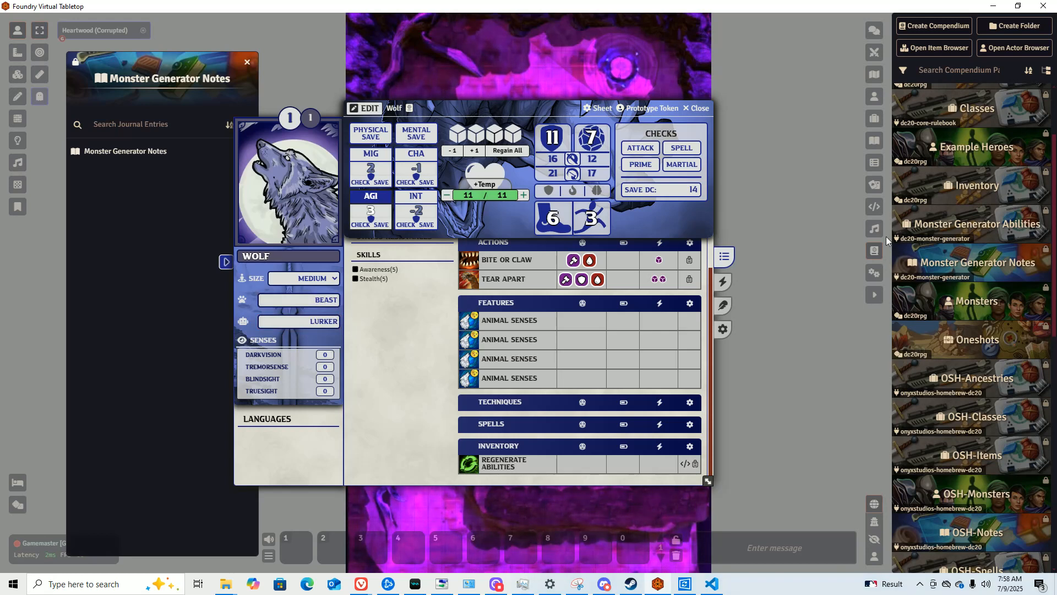
left_click(958, 224)
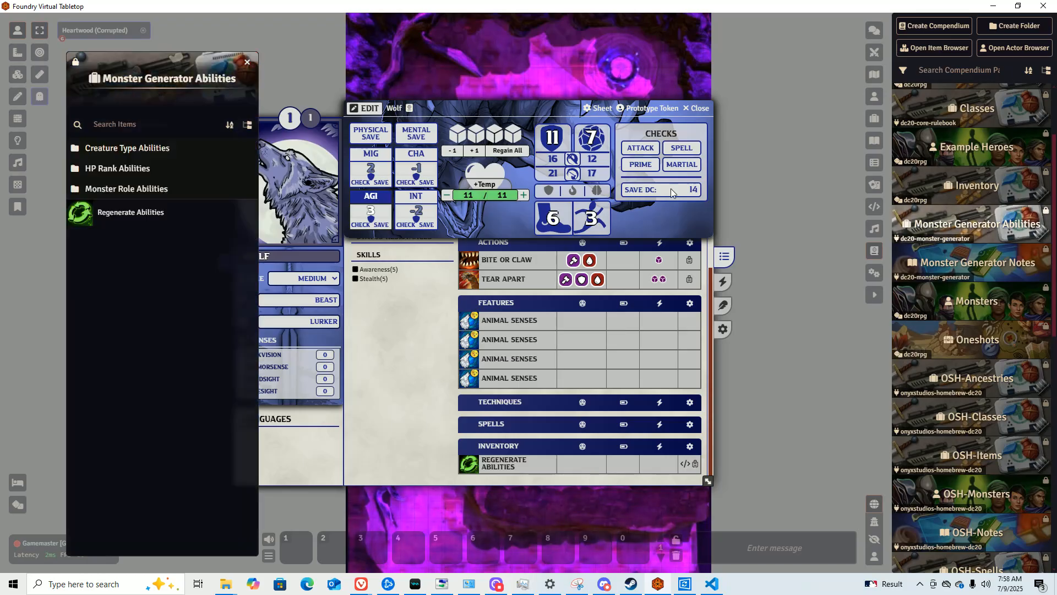
left_click(137, 150)
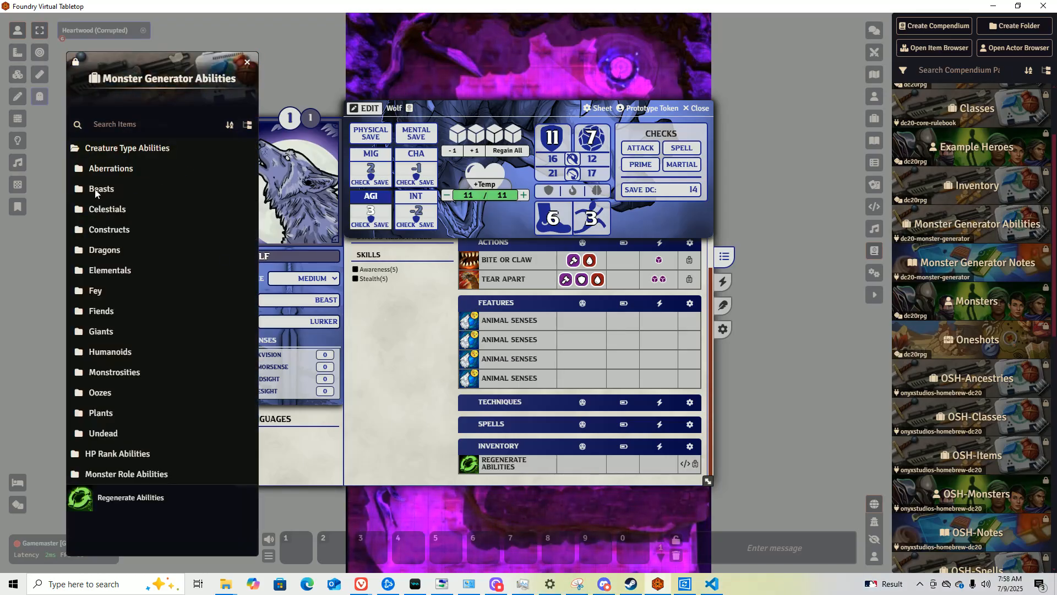
left_click(337, 300)
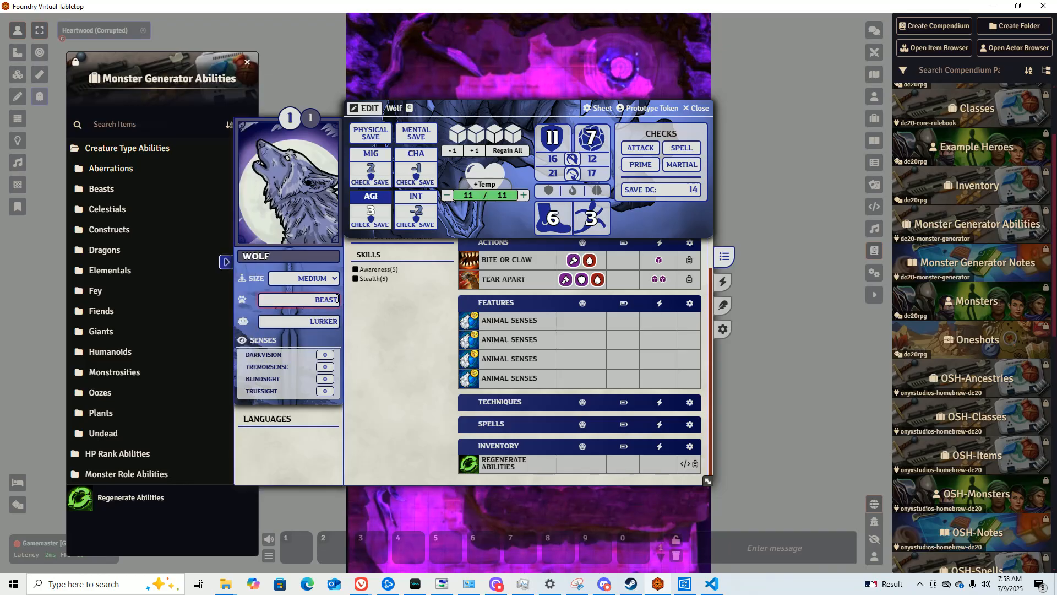
type("s")
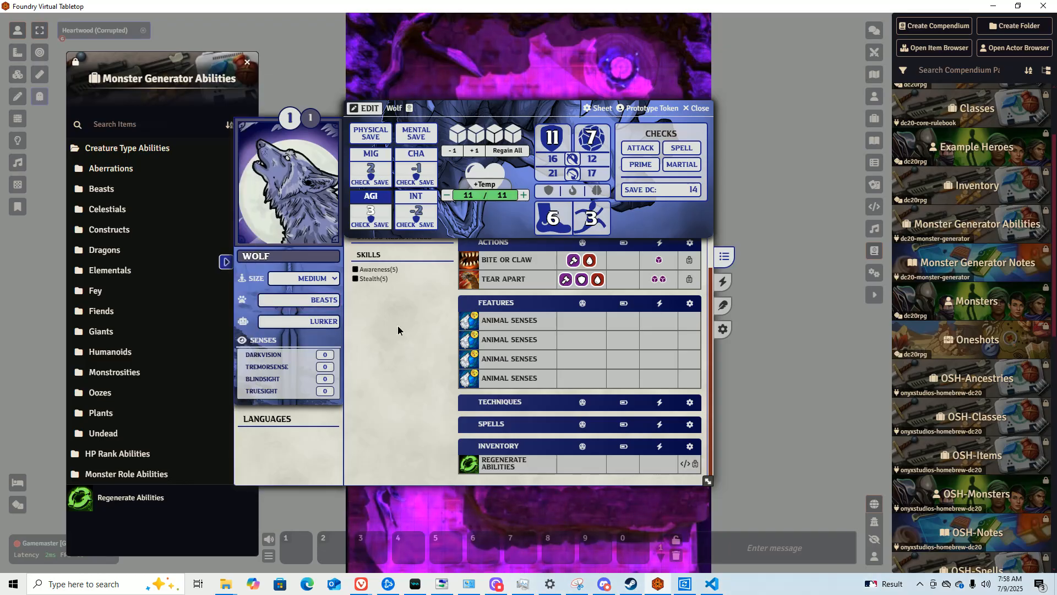
left_click(338, 300)
left_click(751, 455)
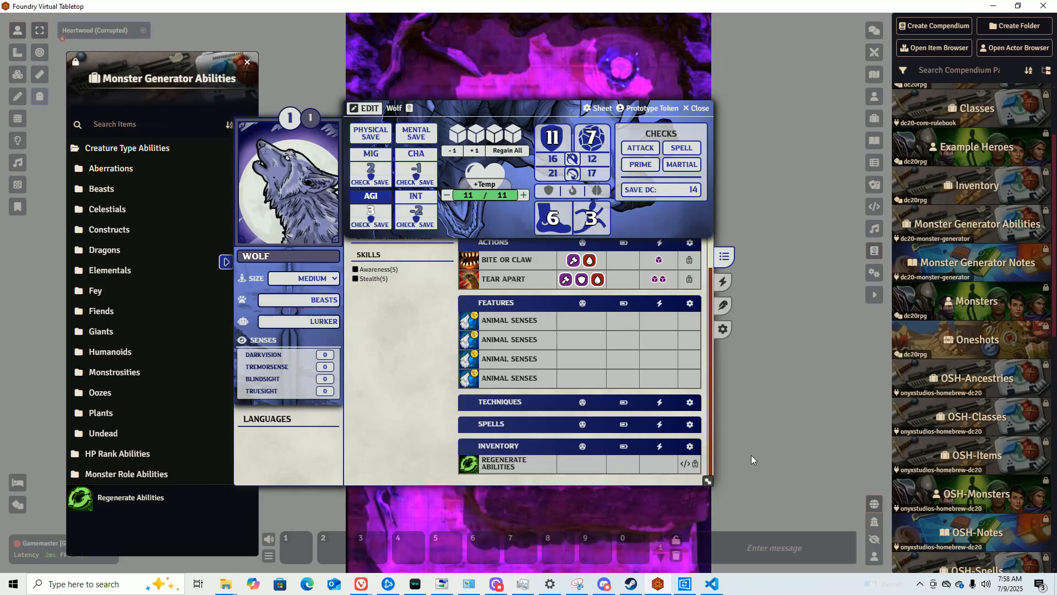
Run the Regenerate Abilities macro on the Wolf and regenerate one of its Animal Senses features.
left_click(684, 466)
left_click(463, 303)
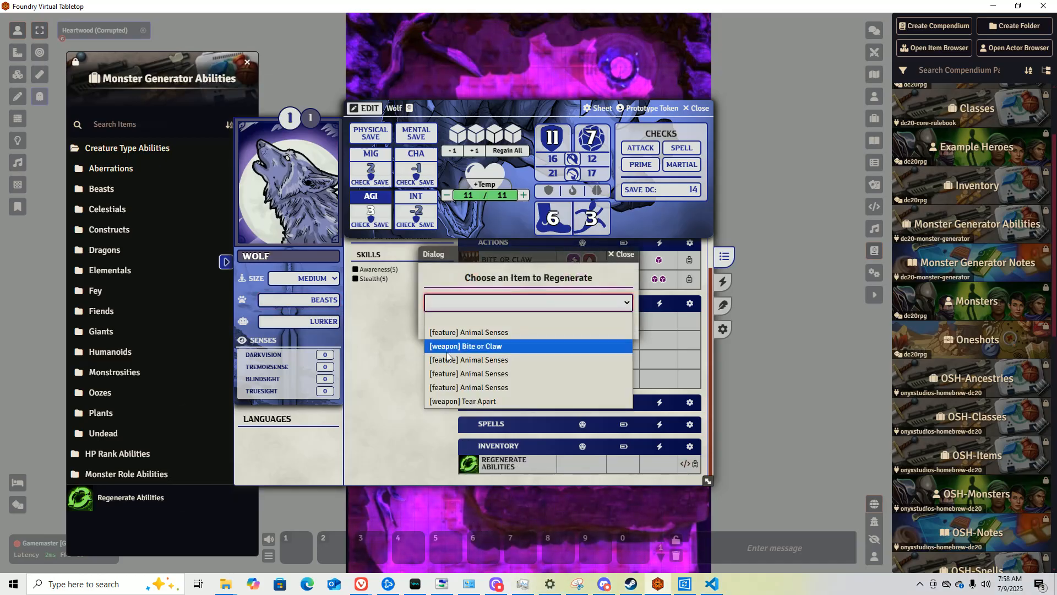
left_click(459, 360)
left_click(477, 328)
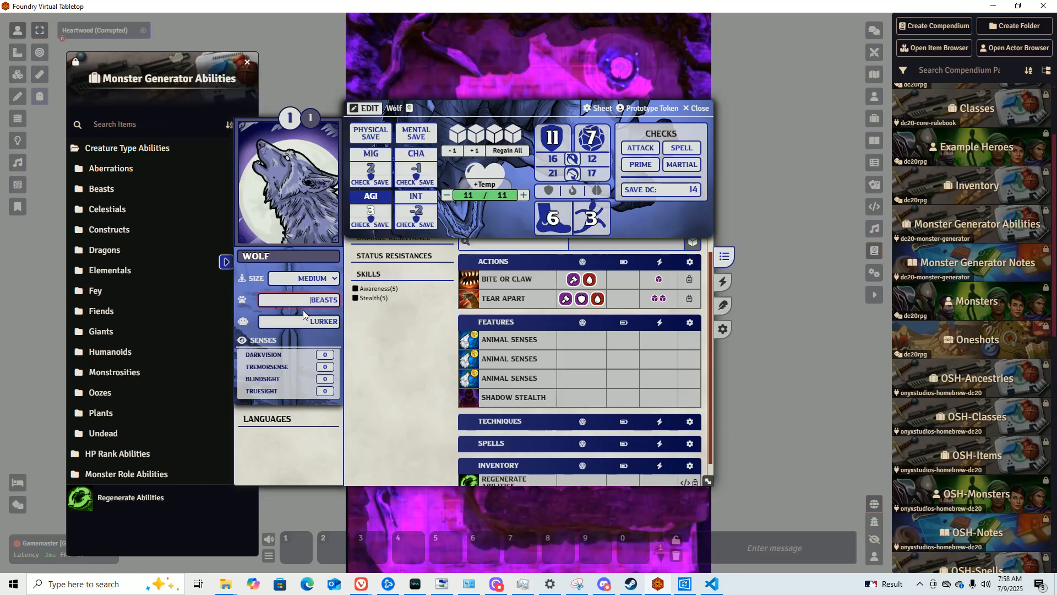
Set the Wolf's creature type to Fiends.
left_click_drag(291, 296, 363, 302)
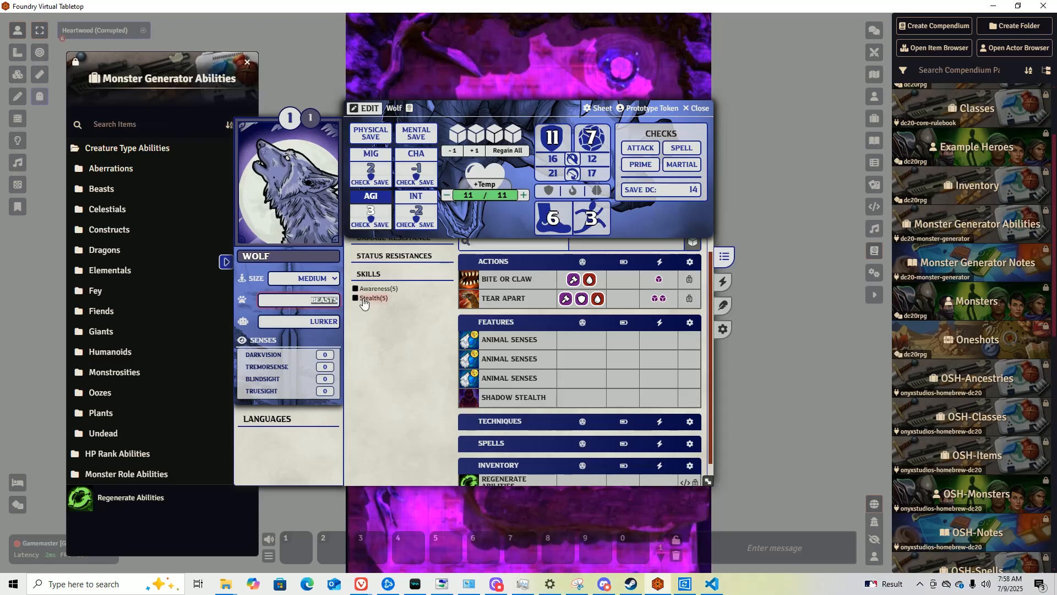
type("Fi")
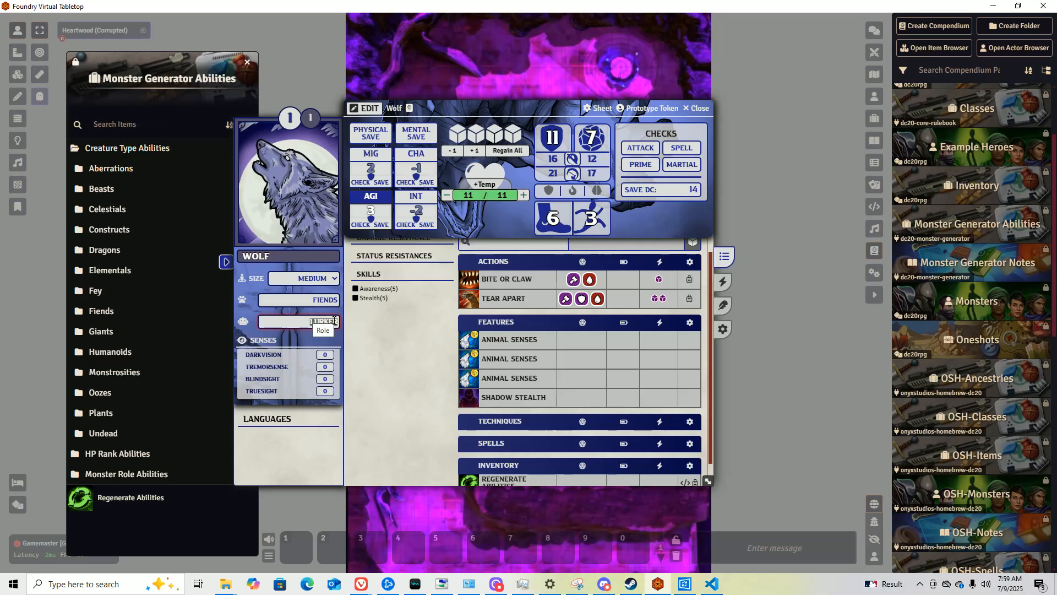
Set the wolf's role to BRUISER and regenerate one of its duplicate Animal Senses features.
key("BackSpace")
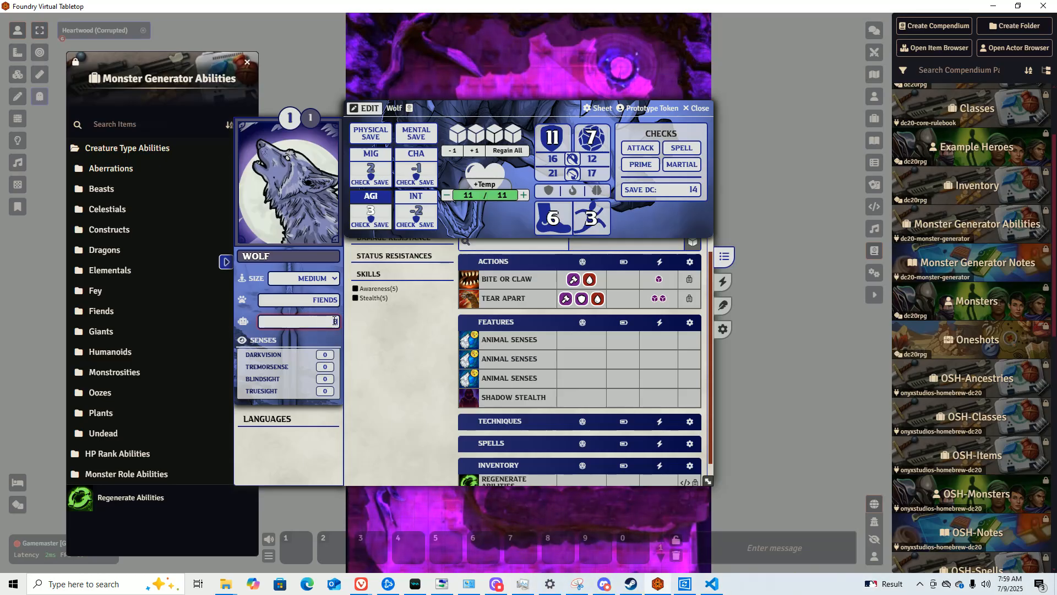
type("BRUISER")
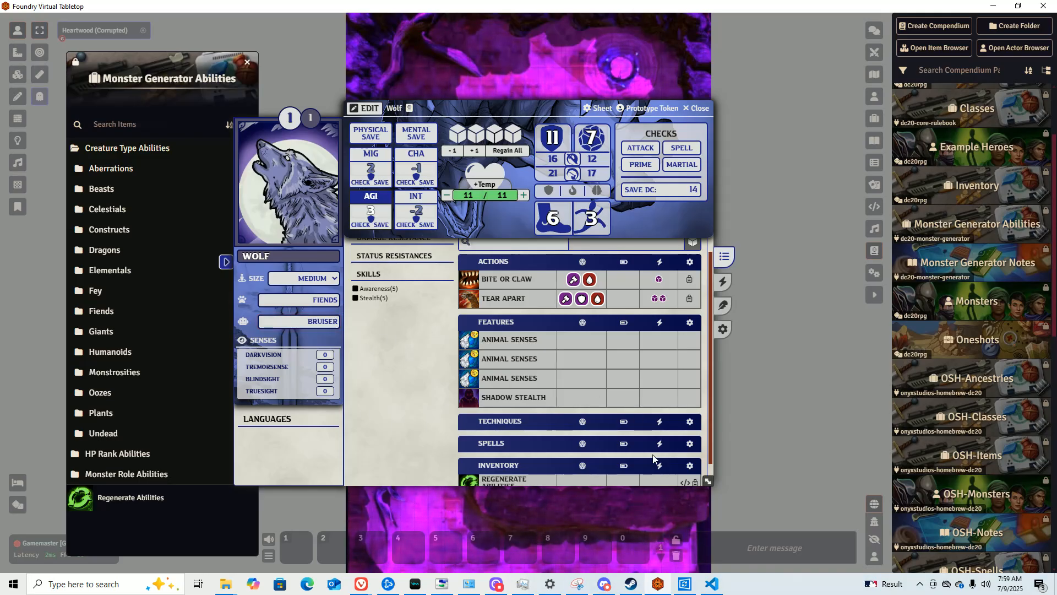
scroll(654, 459, "down", 1)
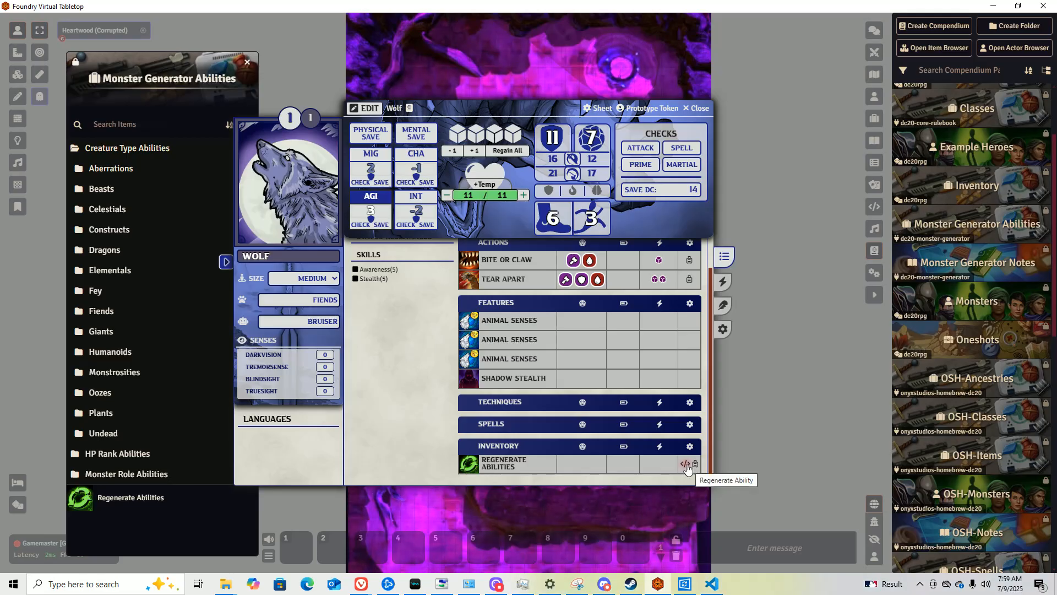
left_click(685, 464)
left_click(494, 302)
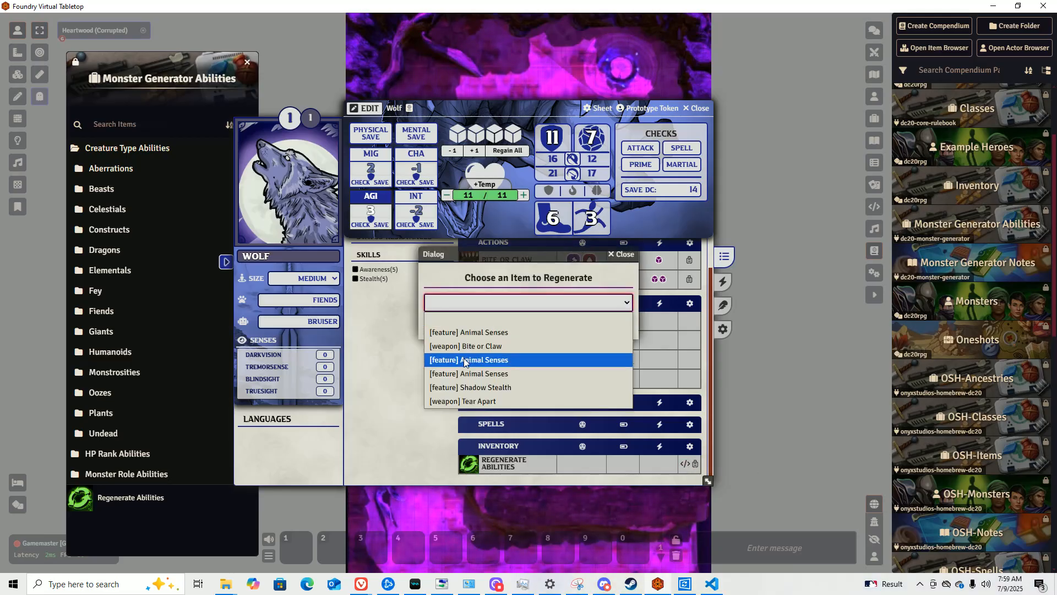
left_click(490, 364)
left_click(503, 322)
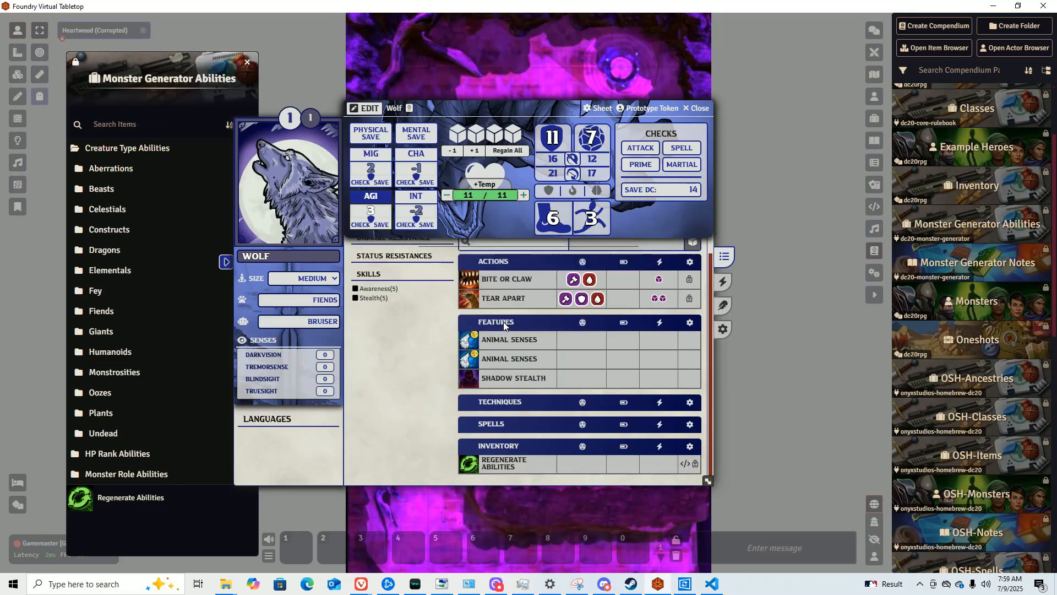
Open the wolf's Immutable Form feature to inspect it, then return to the character sheet.
right_click(542, 398)
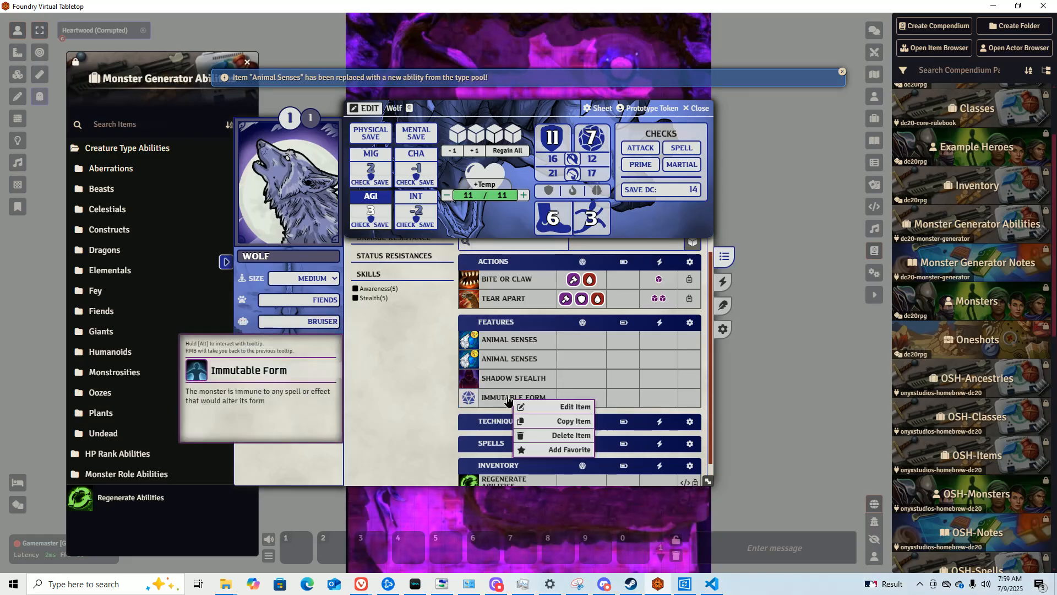
left_click(542, 407)
key("Escape")
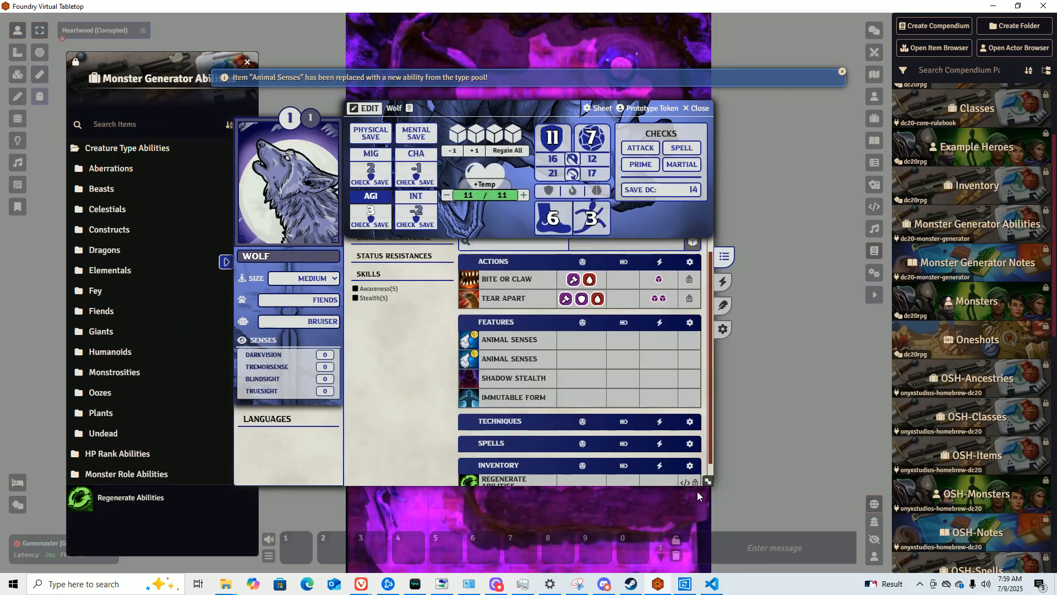
Regenerate the remaining duplicate Animal Senses feature using the wolf's Regenerate Abilities item.
scroll(685, 474, "down", 1)
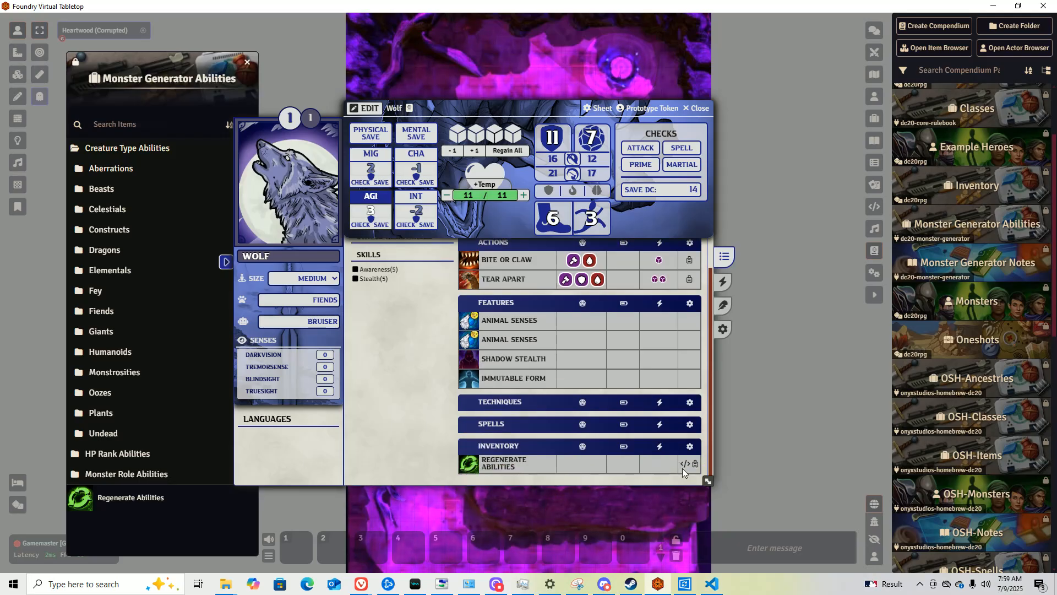
left_click(685, 464)
left_click(485, 302)
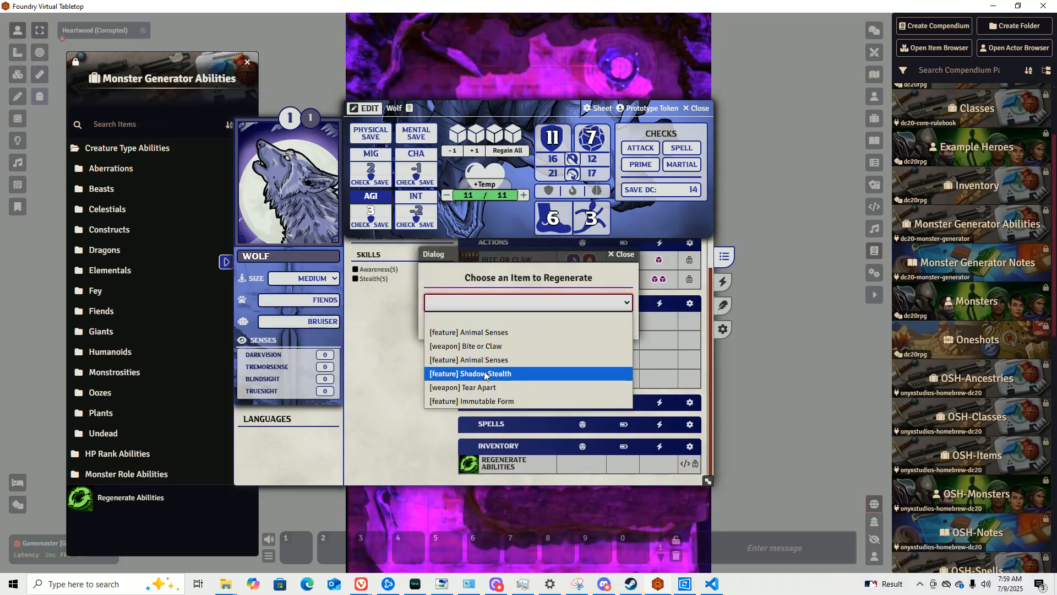
left_click(481, 361)
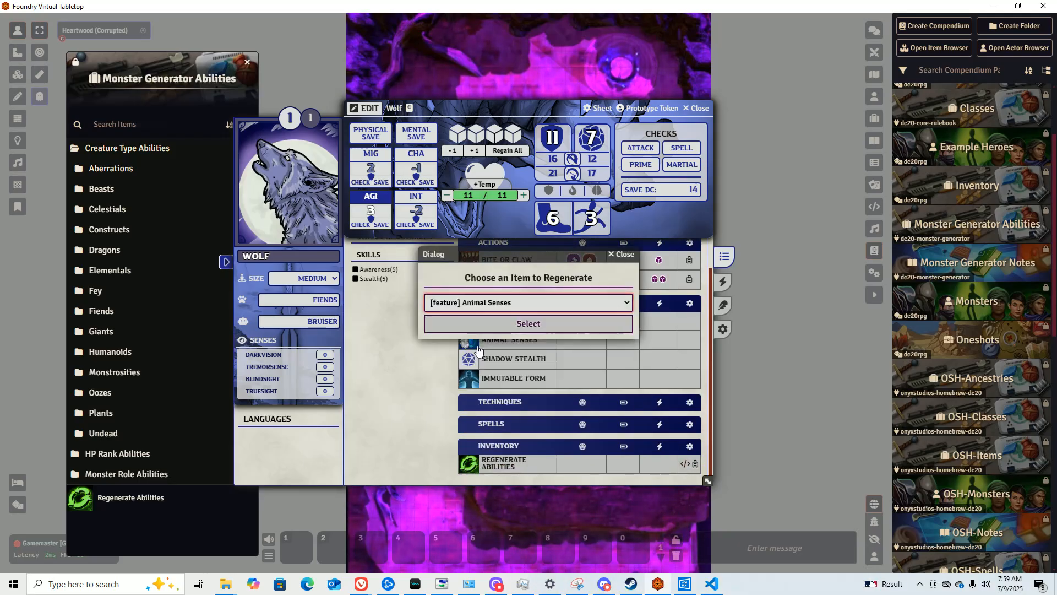
left_click(497, 325)
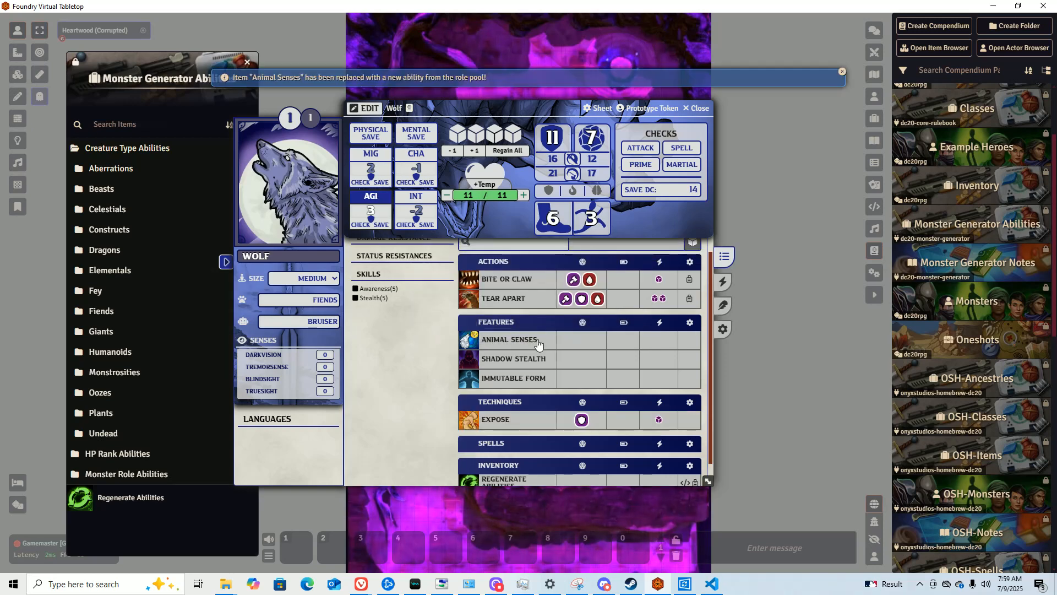
right_click(481, 417)
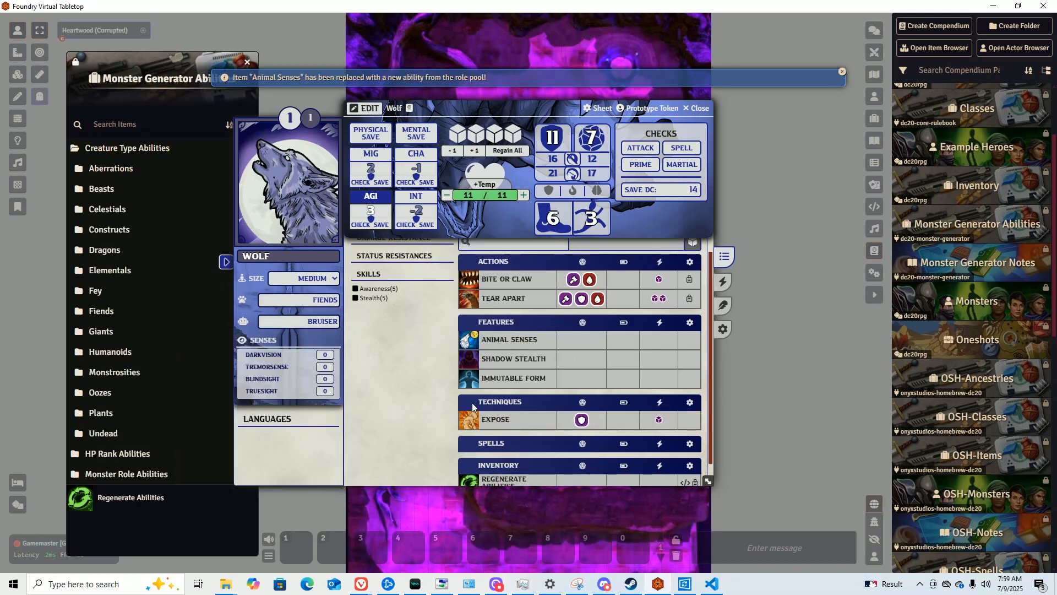
Regenerate the wolf's Expose technique and inspect the ability that replaces it.
scroll(650, 446, "down", 1)
left_click(686, 464)
left_click(446, 302)
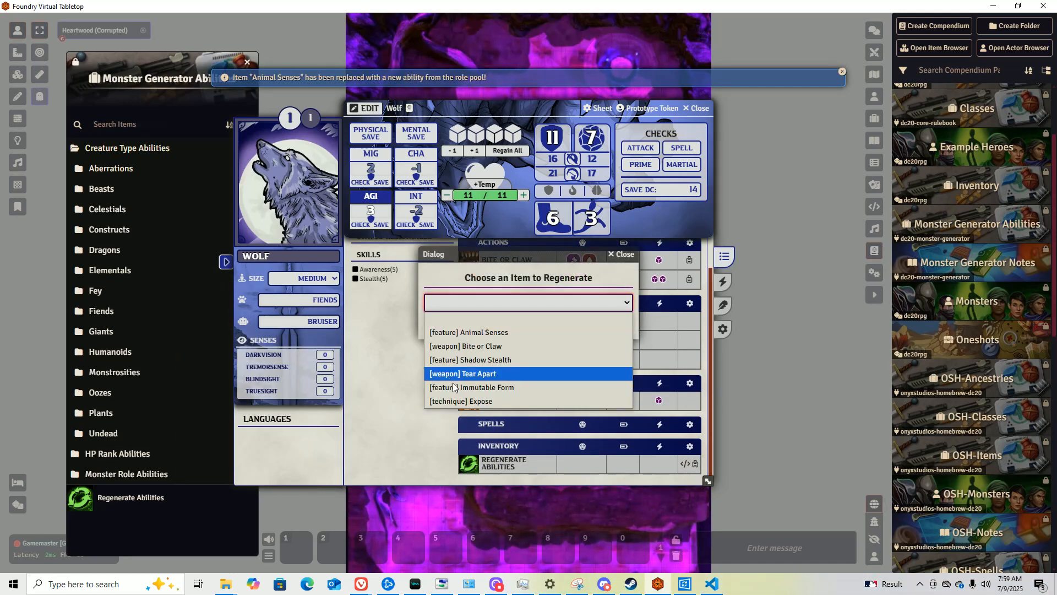
left_click(472, 401)
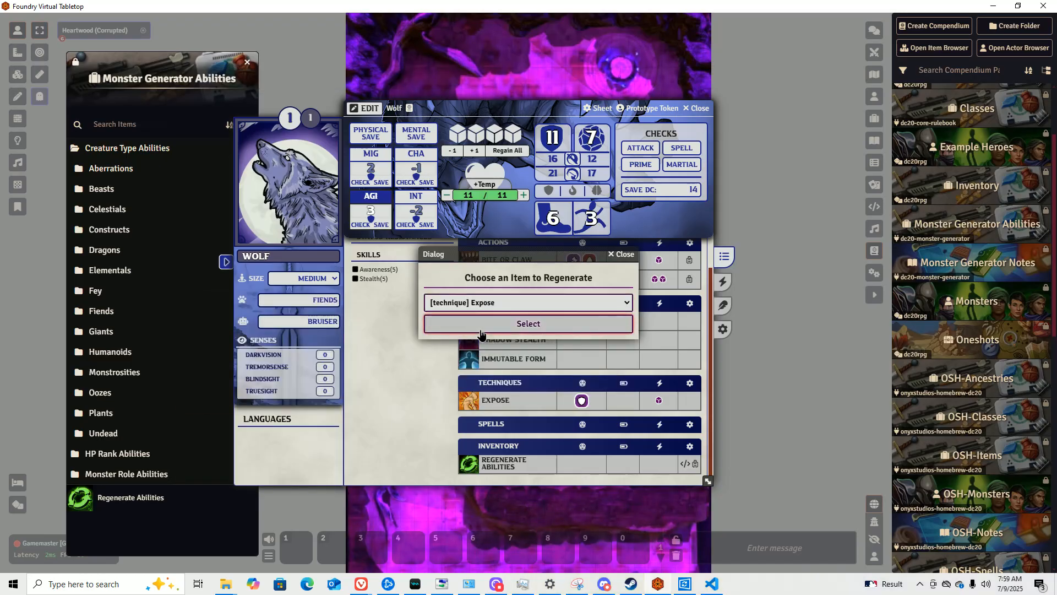
left_click(479, 330)
mouse_move(493, 398)
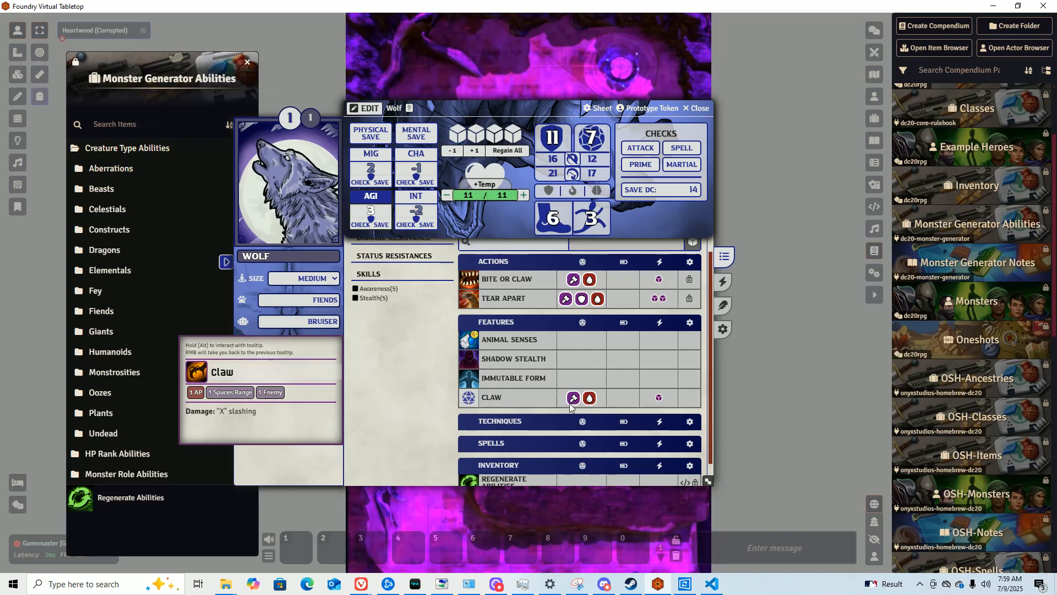
Regenerate the wolf's Claw feature with the Regenerate Abilities item.
scroll(675, 453, "down", 1)
left_click(685, 465)
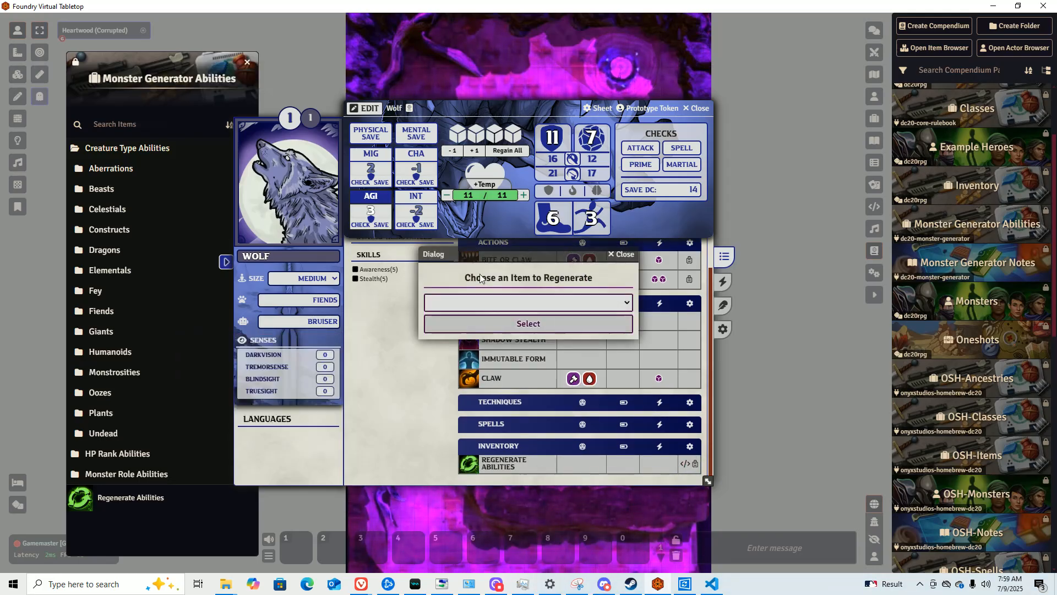
left_click(485, 303)
left_click(448, 401)
left_click(491, 323)
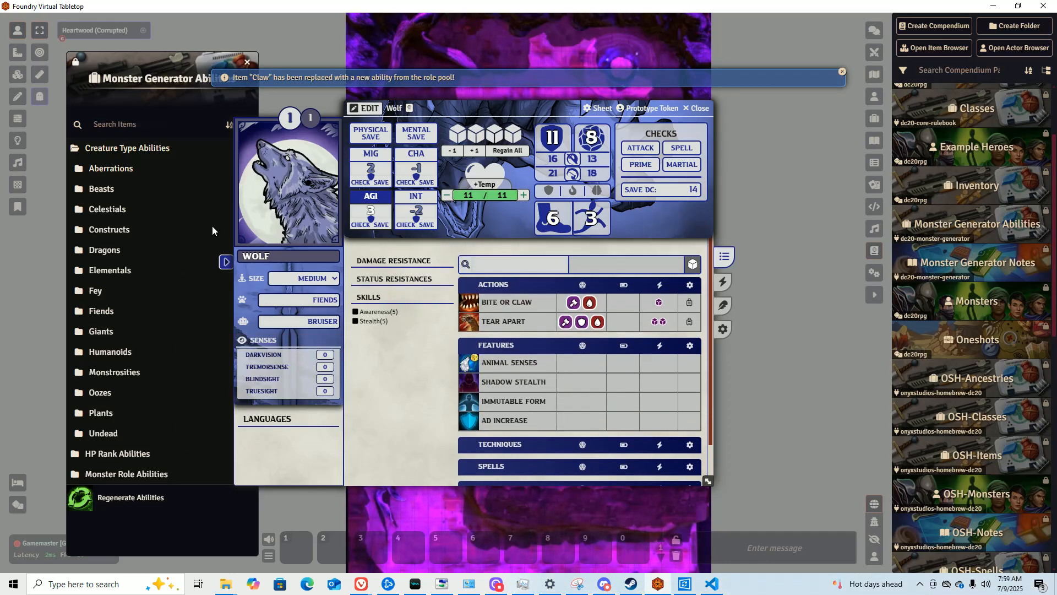
Change the wolf's role to BRUTE and check the details of its AD Increase feature.
left_click_drag(306, 321, 362, 326)
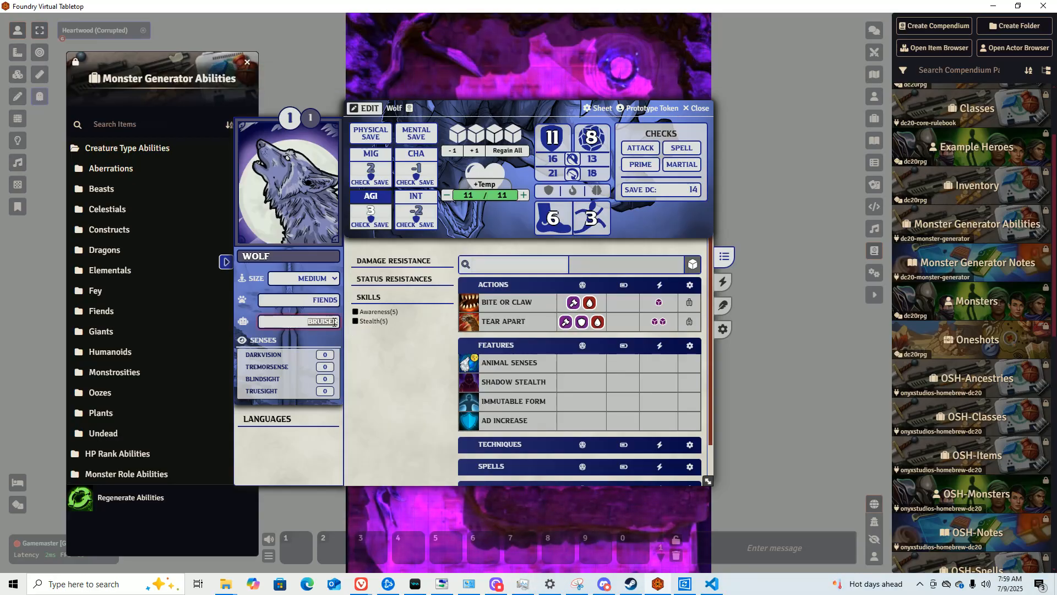
type("ROLE")
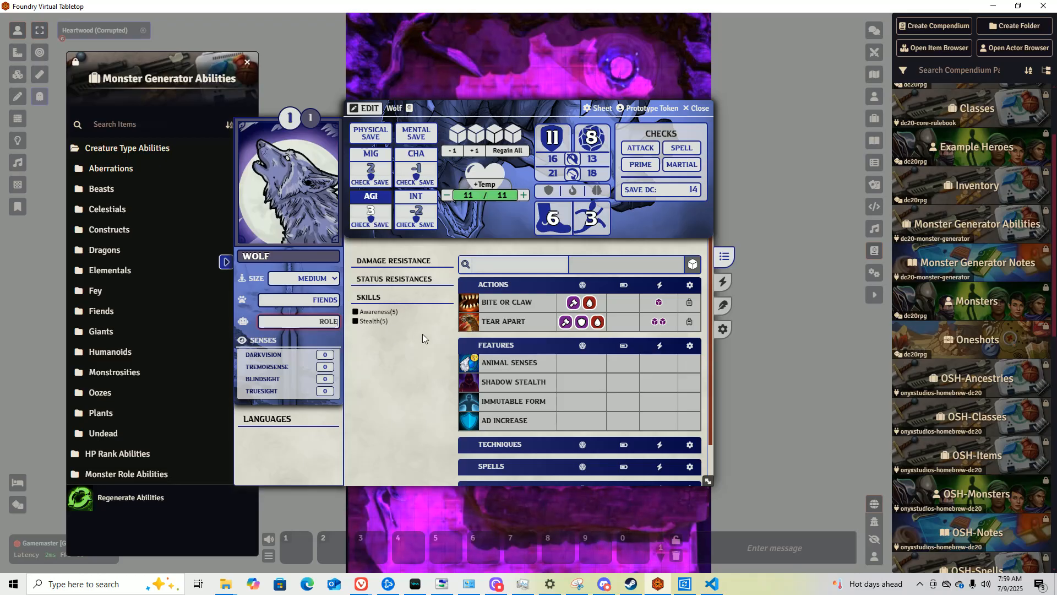
type("B")
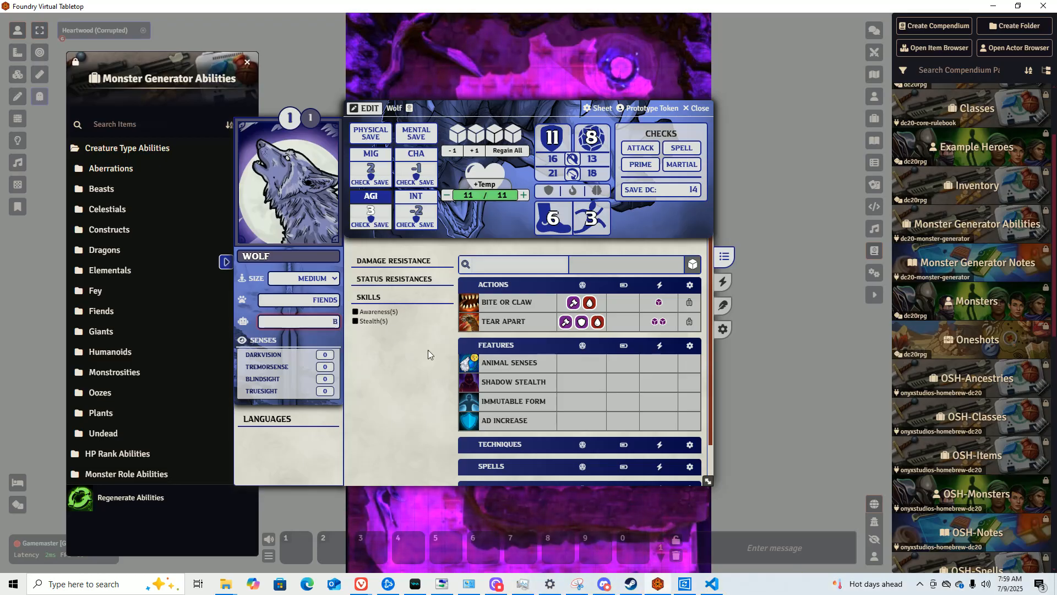
right_click(502, 421)
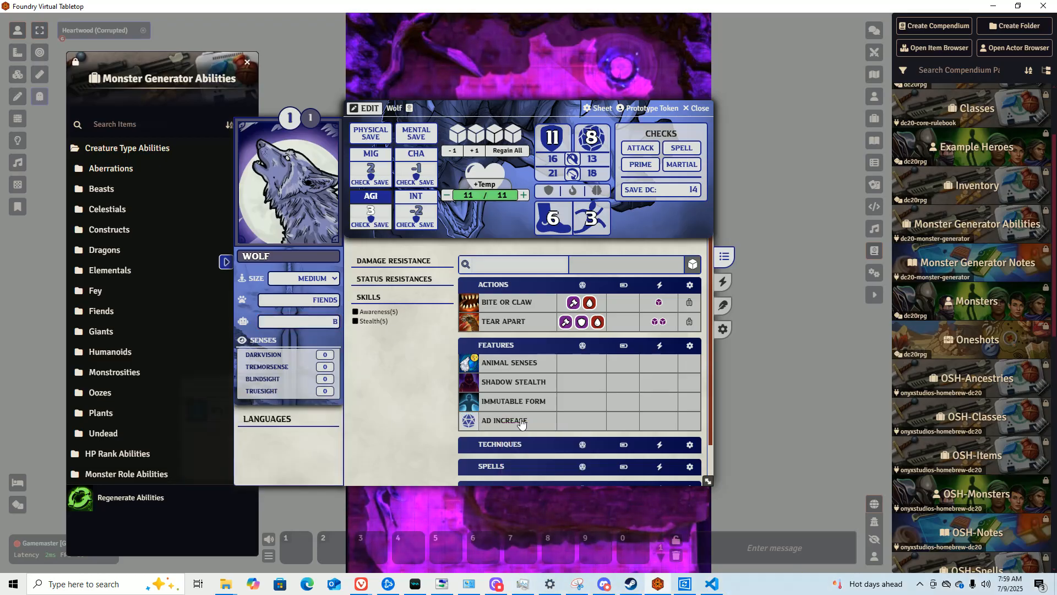
right_click(522, 423)
left_click(553, 428)
left_click(674, 157)
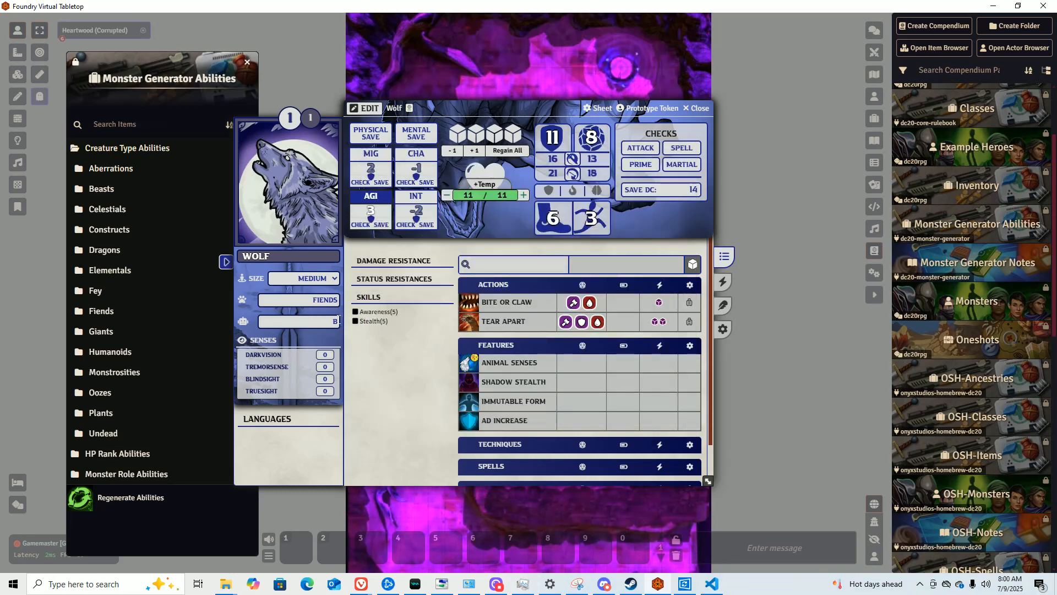
type("RUTE")
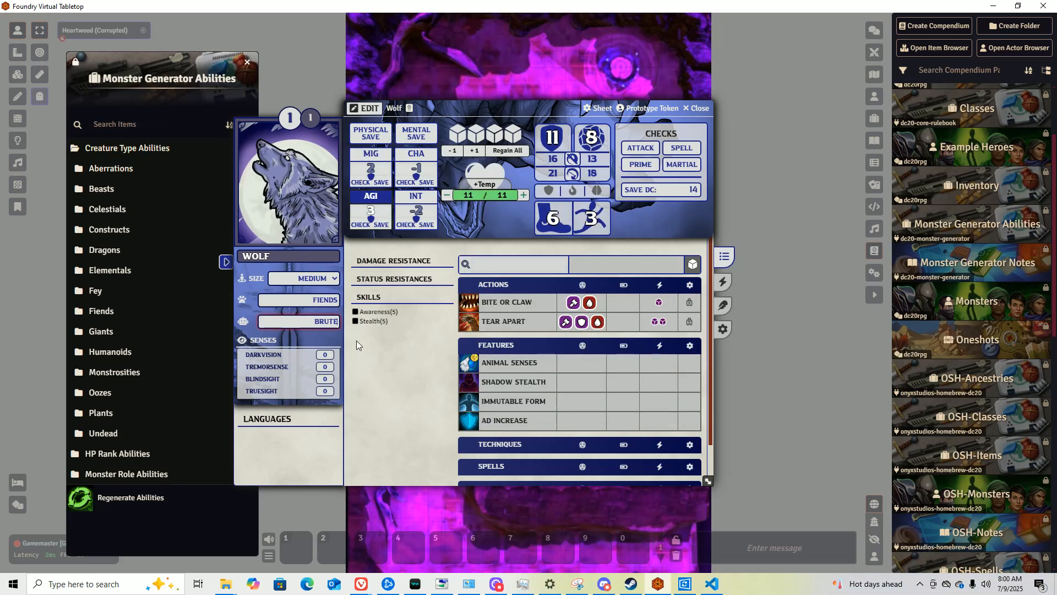
left_click(356, 340)
Regenerate the wolf's AD Increase feature with the Regenerate Abilities item.
scroll(519, 385, "down", 2)
scroll(556, 402, "down", 2)
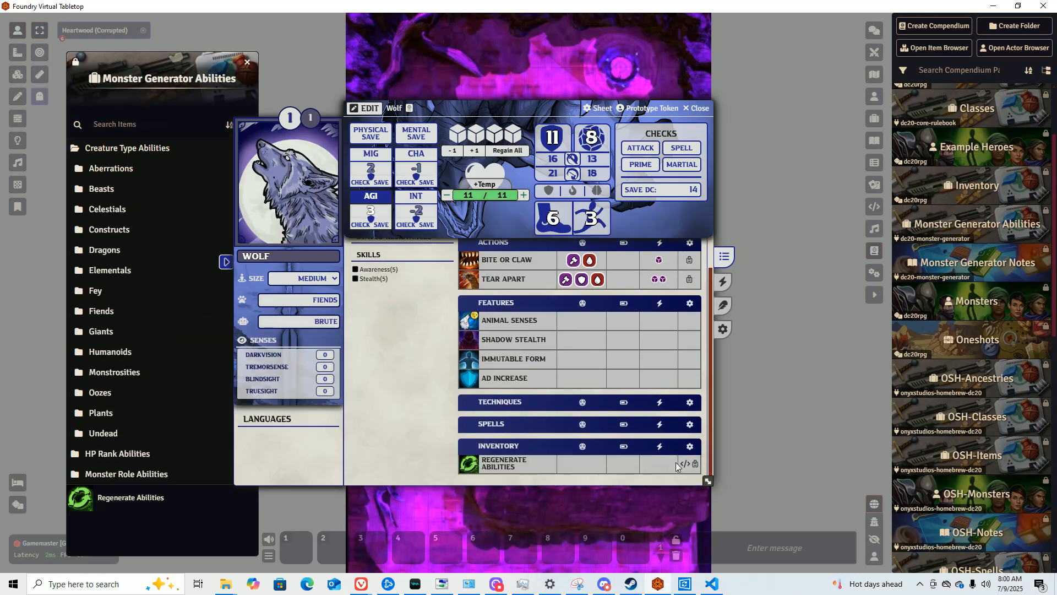
left_click(685, 463)
left_click(492, 302)
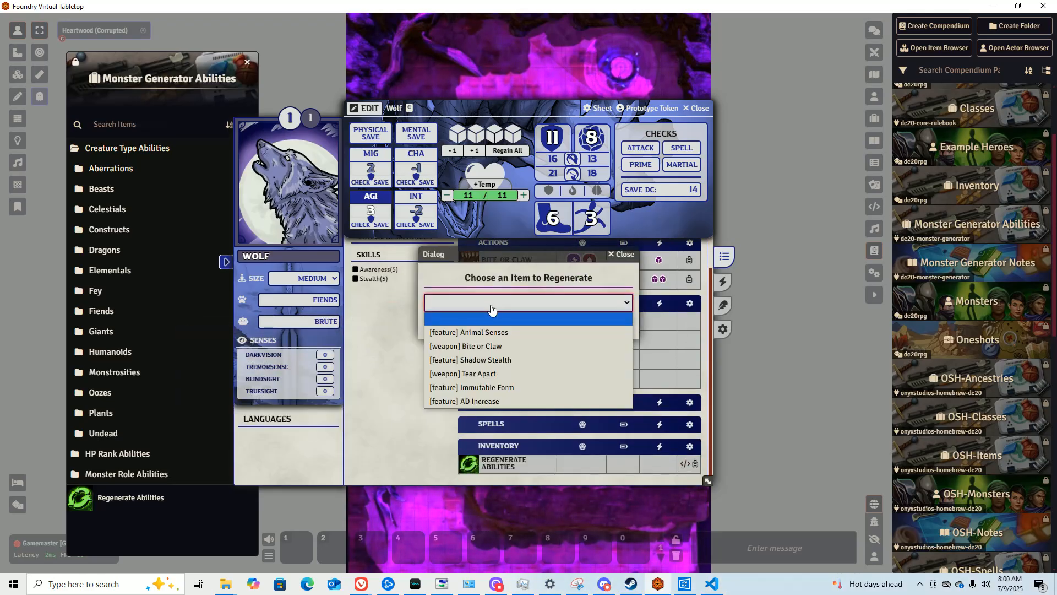
left_click(466, 400)
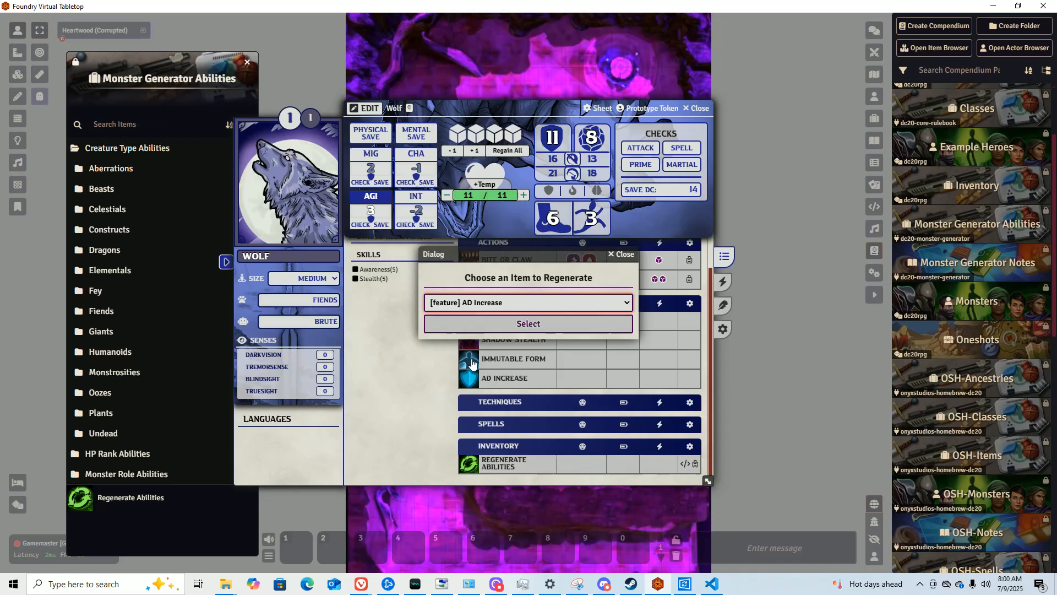
left_click(489, 323)
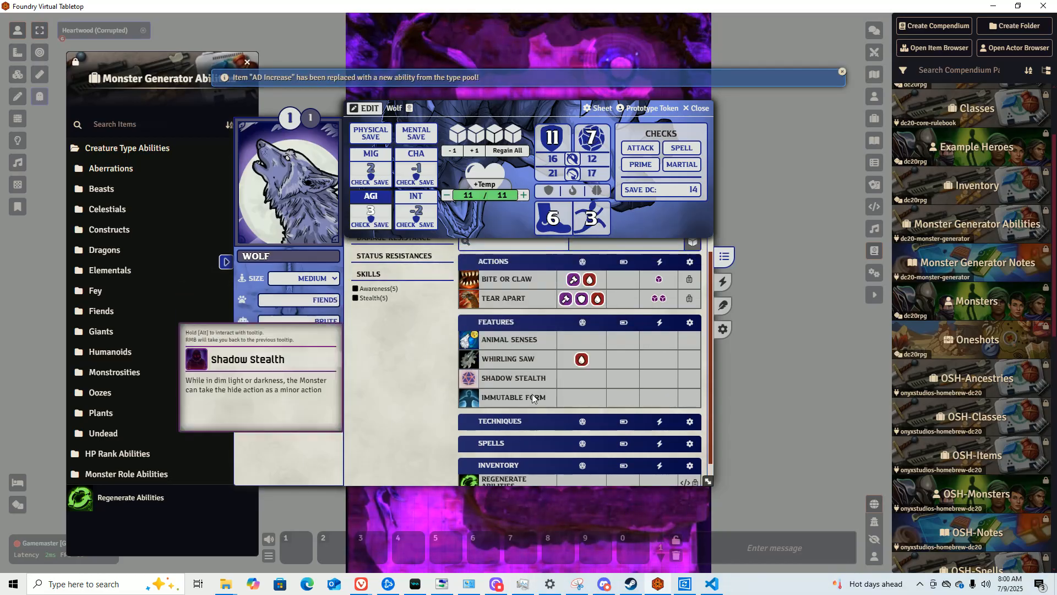
Regenerate the wolf's Whirling Saw feature with the Regenerate Abilities item.
scroll(660, 468, "down", 1)
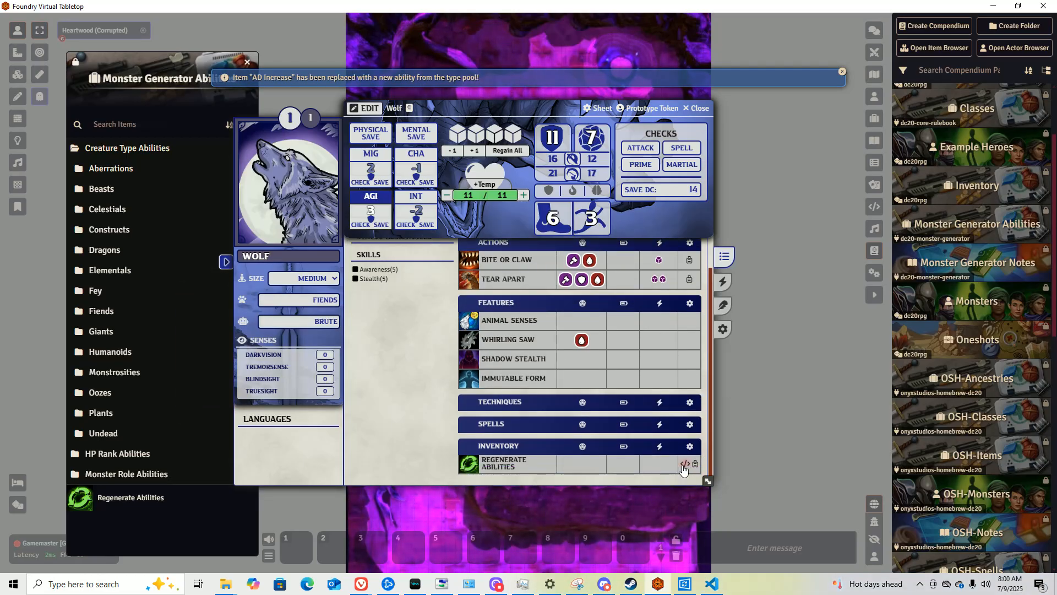
left_click(684, 465)
left_click(524, 303)
left_click(479, 359)
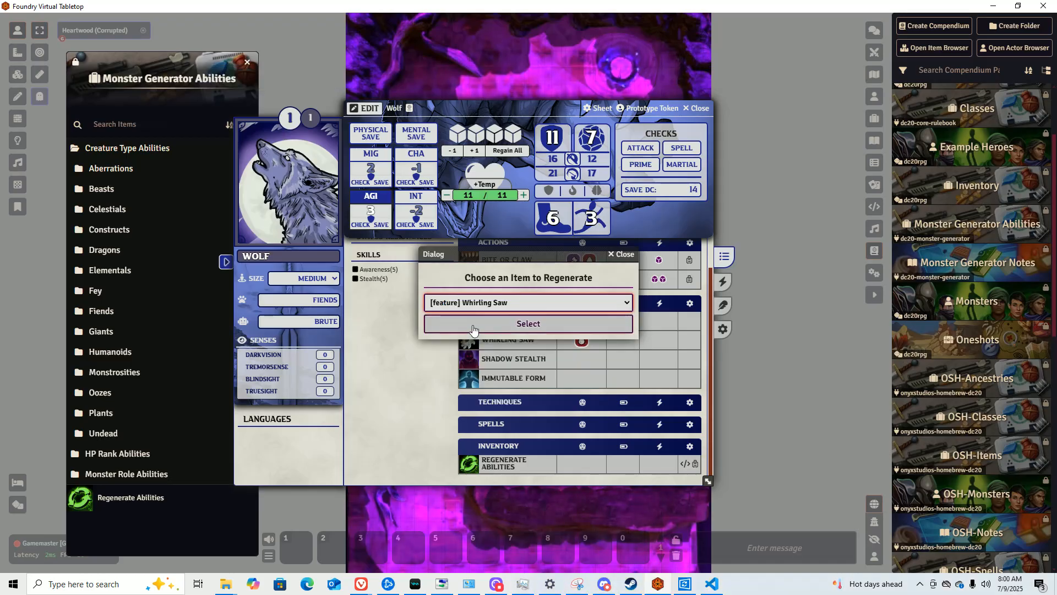
left_click(473, 325)
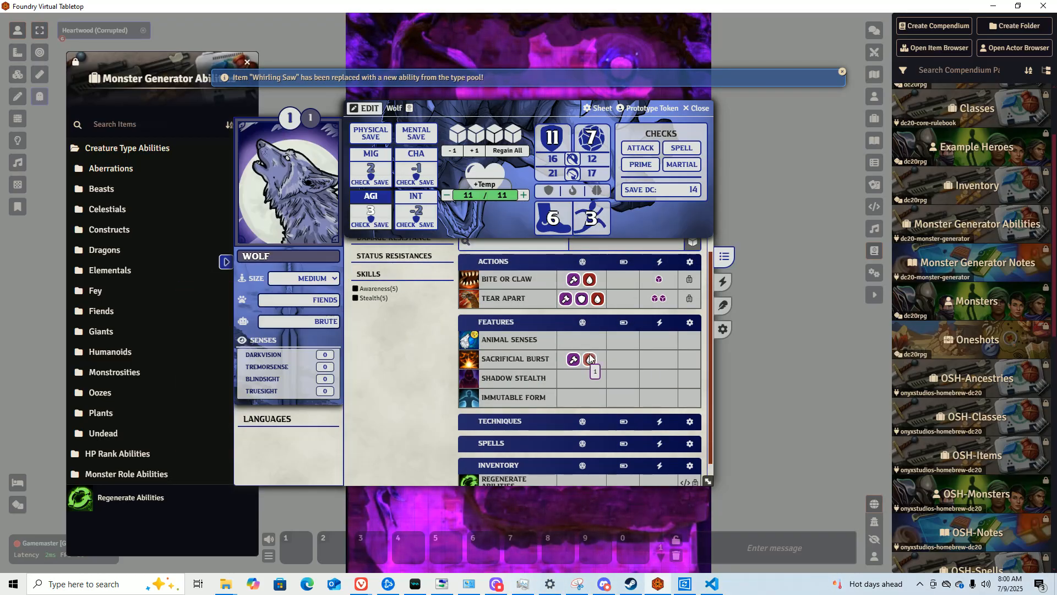
Set the damage type in Sacrificial Burst's damage formula to Fire, review its description, and close the feature's sheet.
right_click(517, 364)
left_click(551, 359)
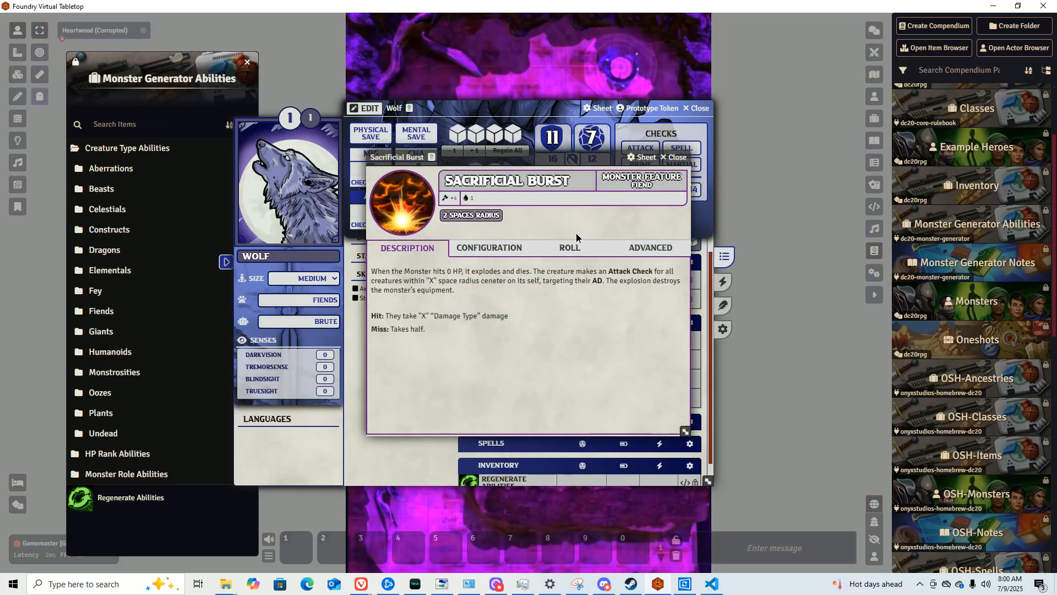
left_click(570, 247)
scroll(613, 358, "down", 5)
left_click(601, 414)
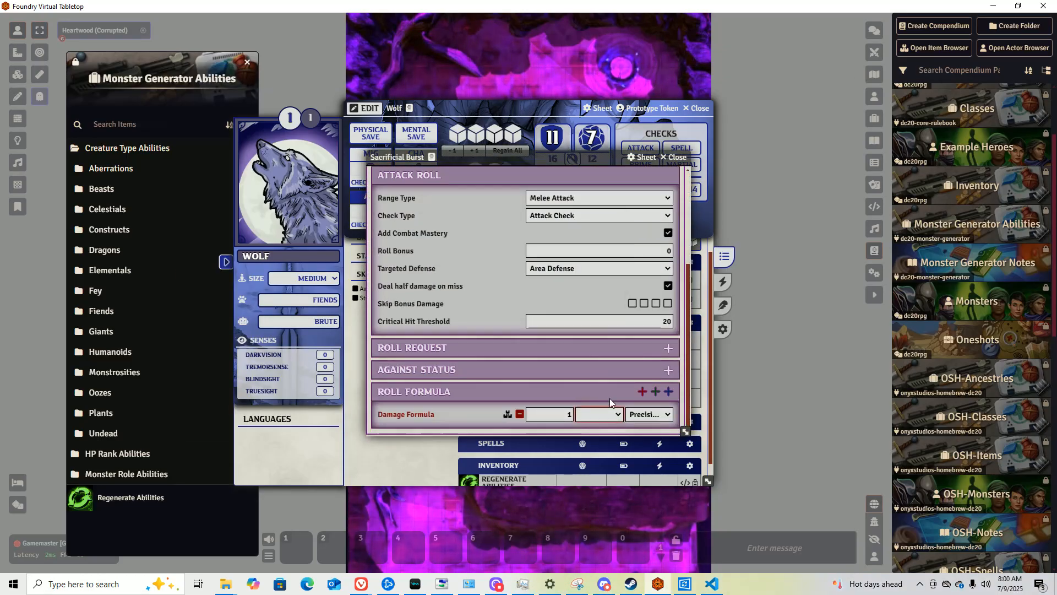
left_click(587, 302)
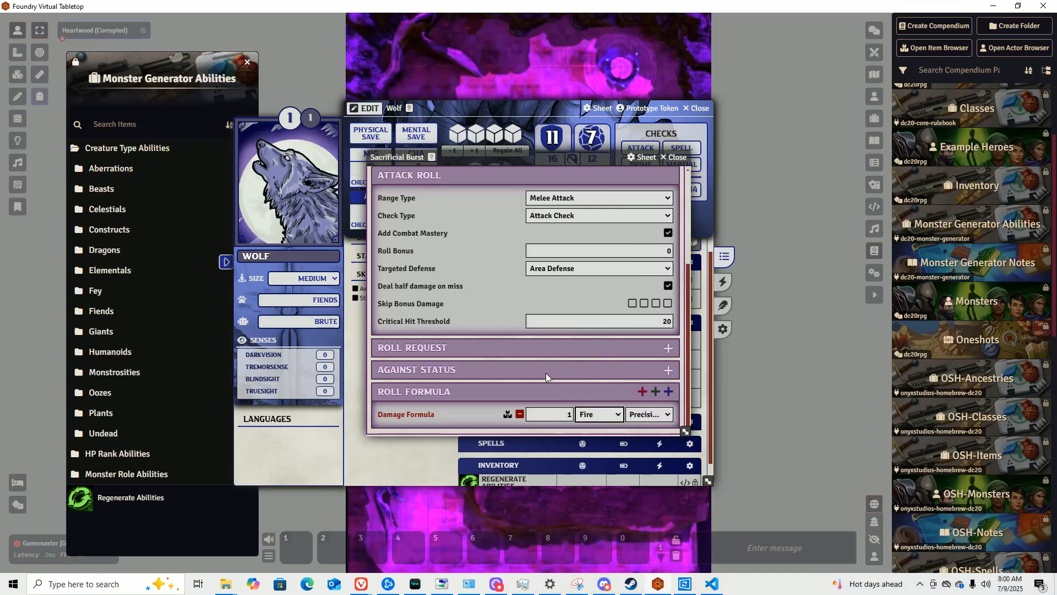
scroll(548, 366, "up", 5)
left_click(399, 252)
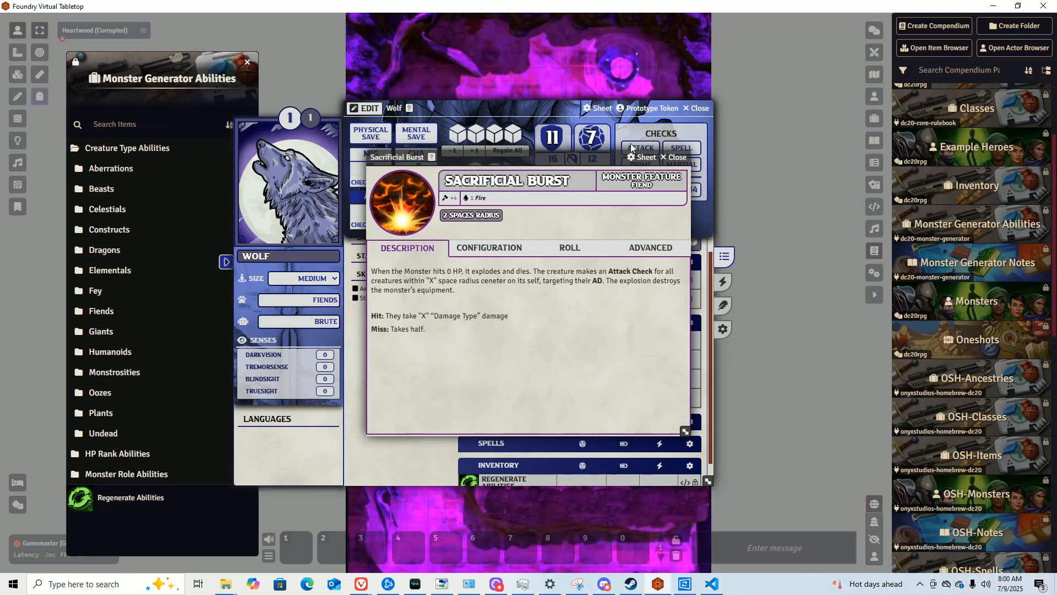
left_click(674, 158)
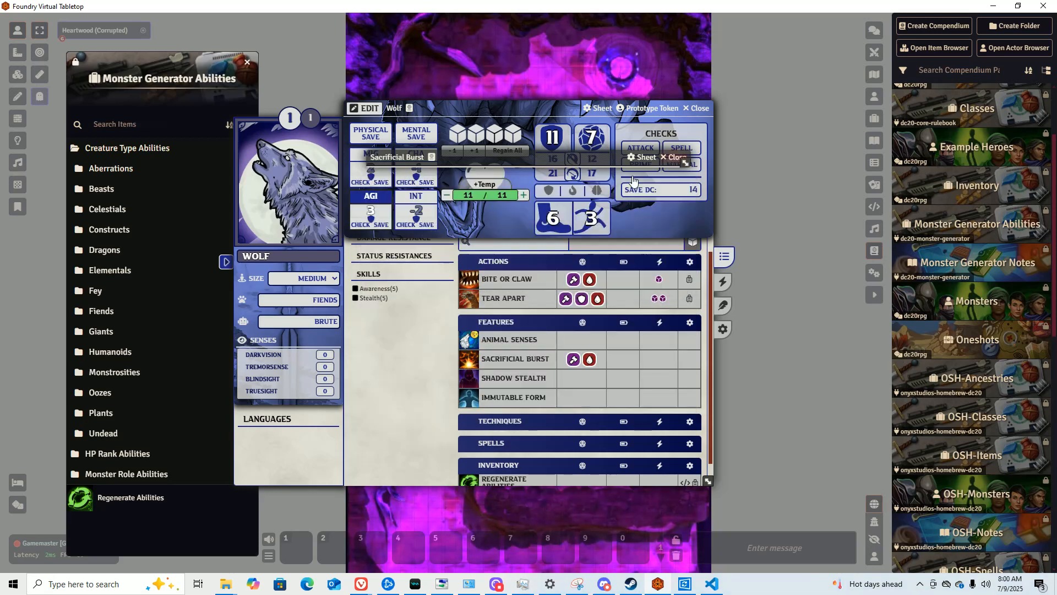
Delete the Regenerate Abilities item from the wolf's inventory, and close its sheet and the Monster Generator Abilities compendium.
scroll(477, 333, "down", 1)
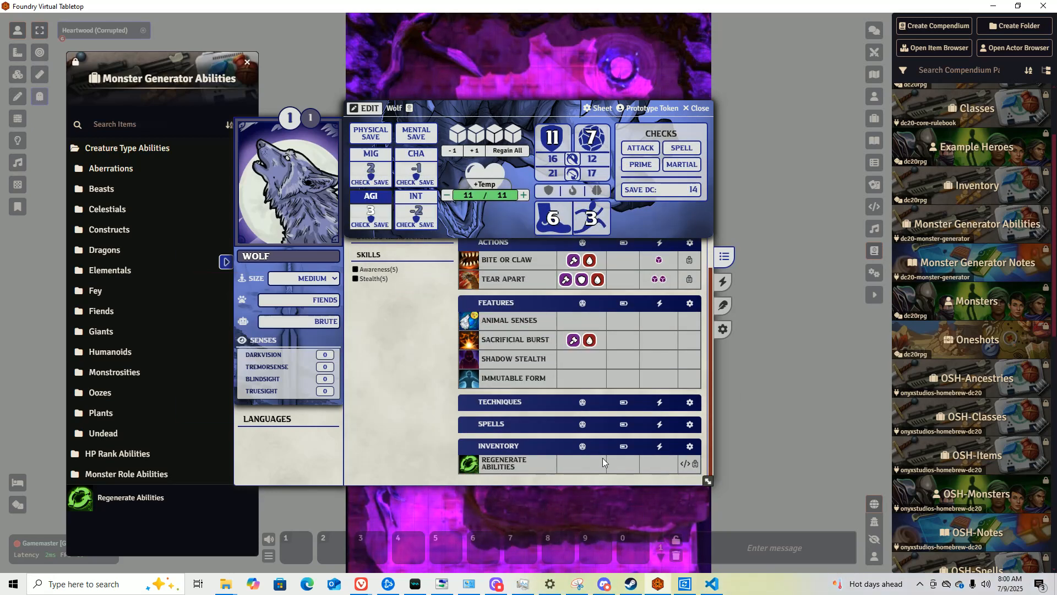
right_click(534, 465)
left_click(587, 502)
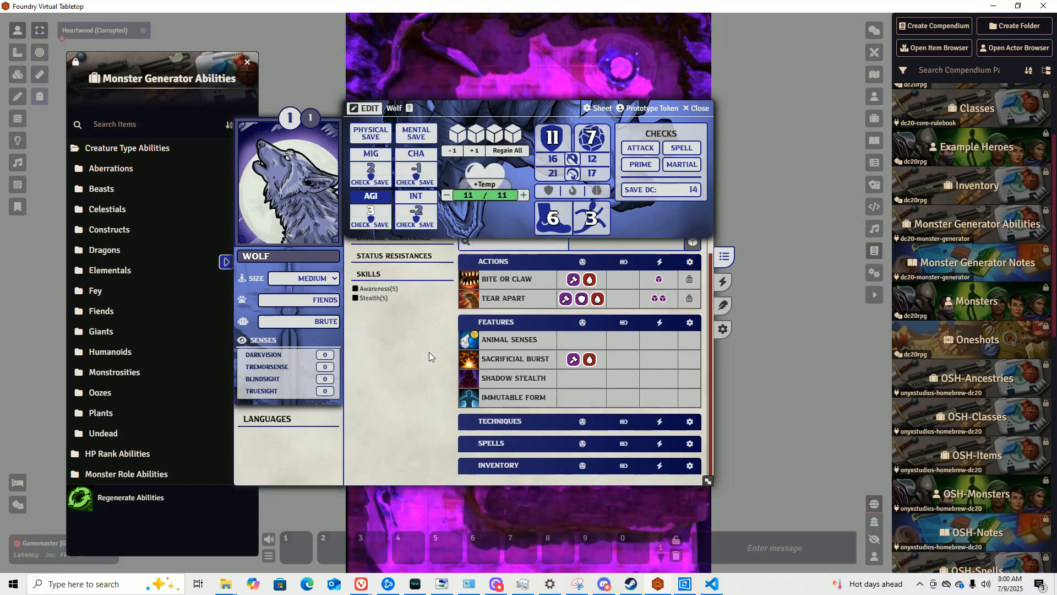
scroll(429, 351, "up", 1)
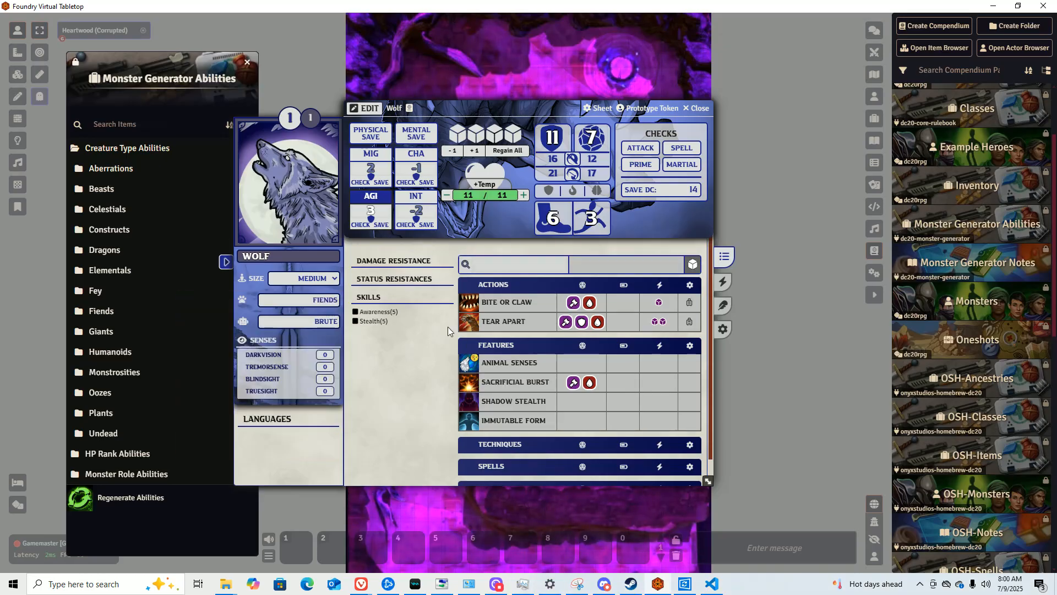
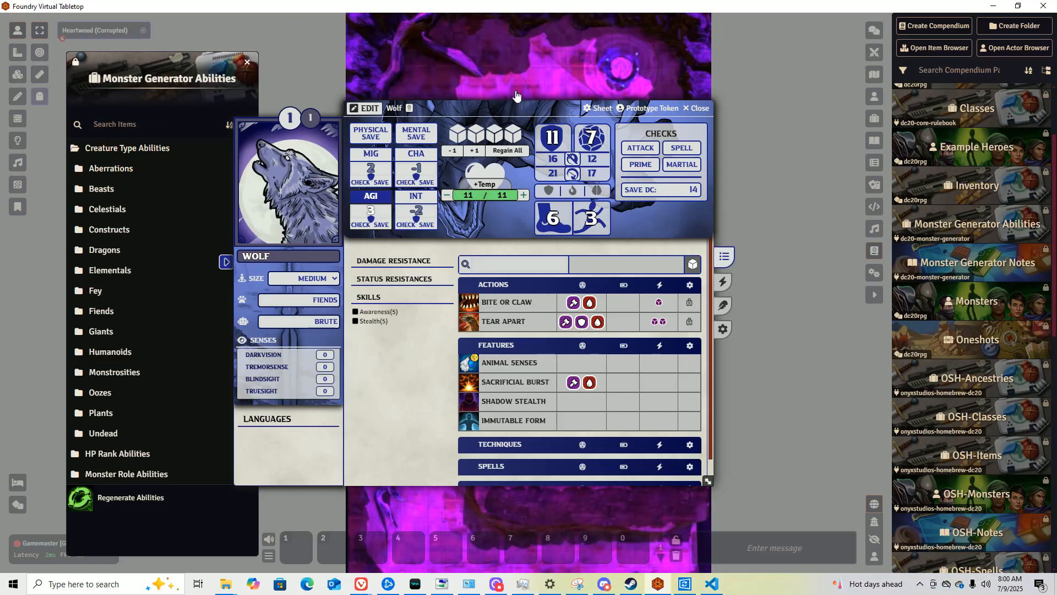
left_click(701, 112)
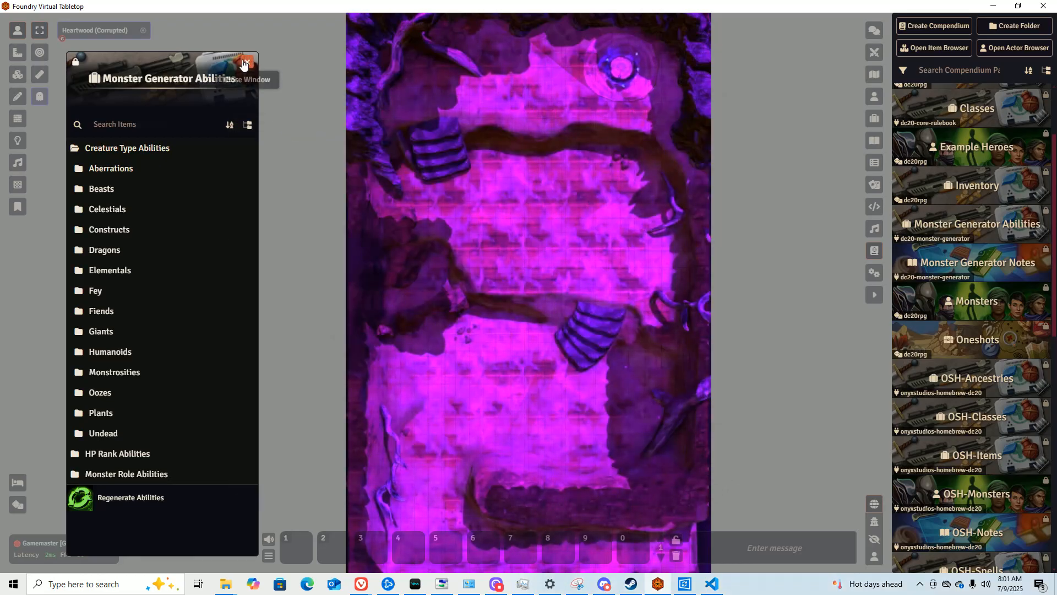
left_click(244, 64)
Start generating a new monster from the actors list and name the creature Lich.
left_click(875, 97)
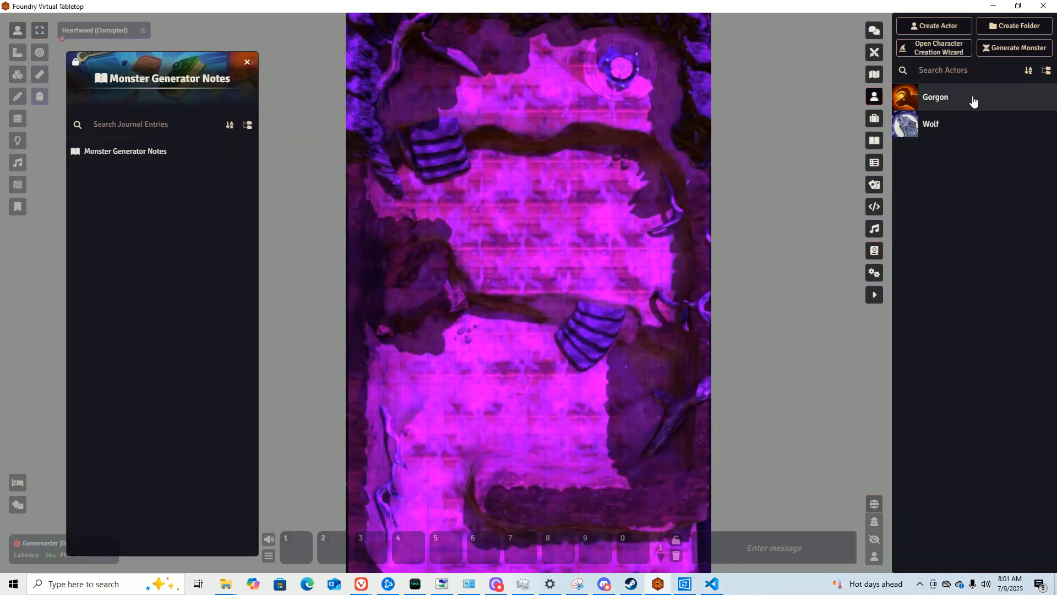
left_click(1010, 48)
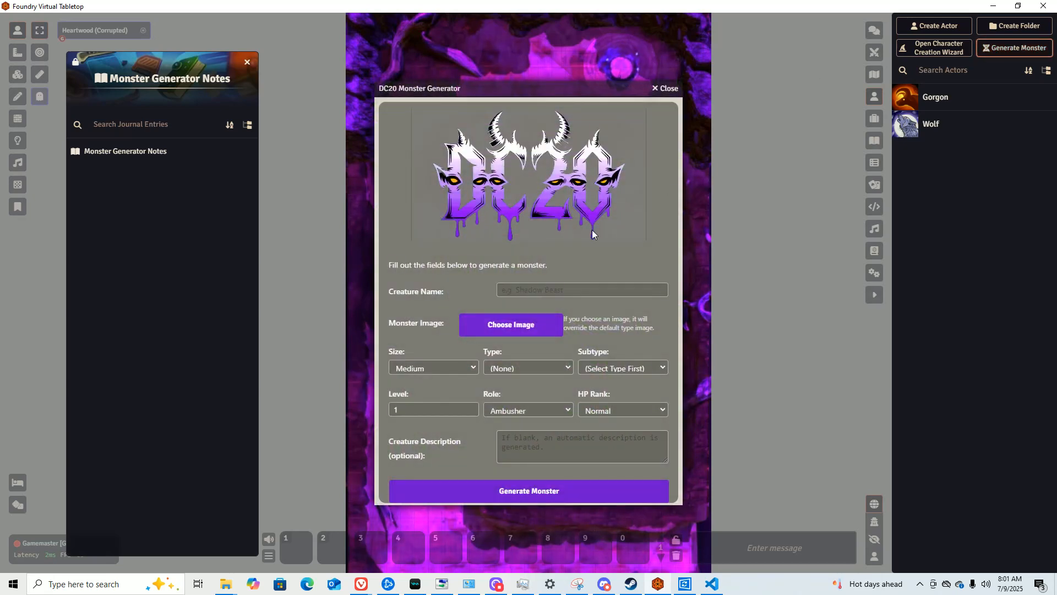
left_click(529, 288)
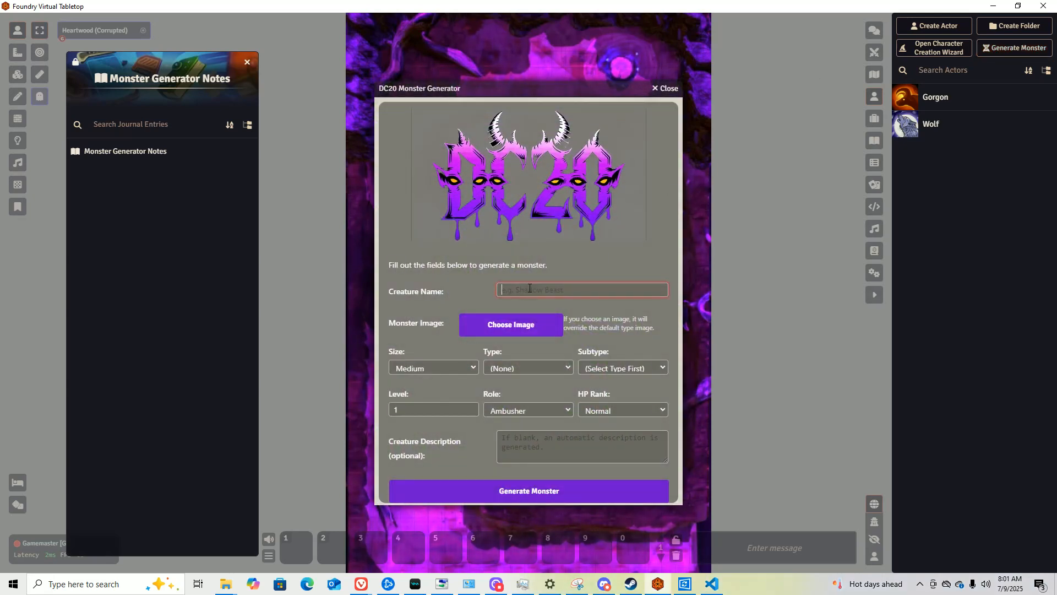
type("Lich")
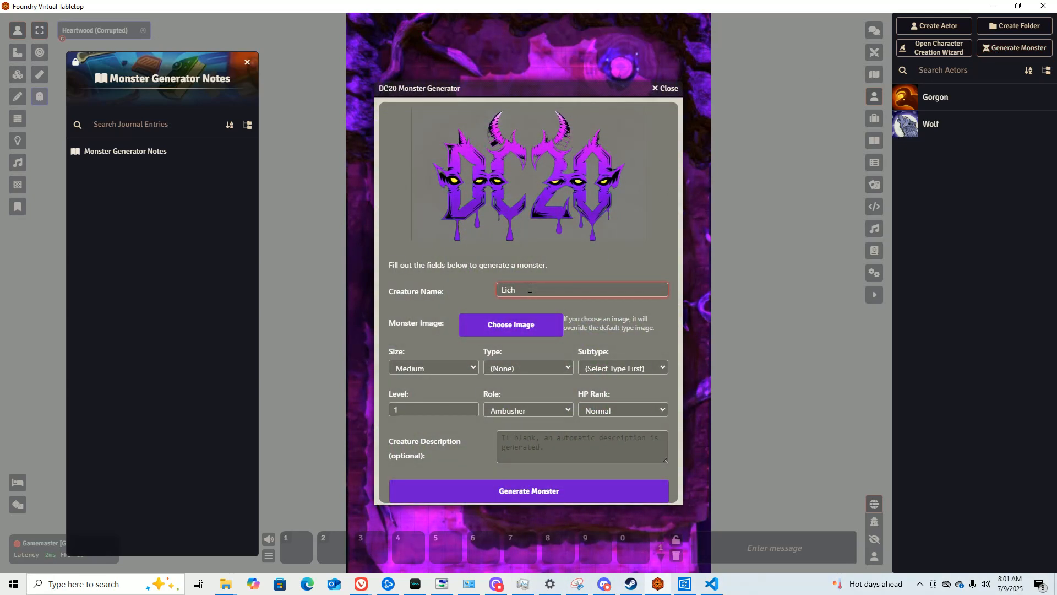
Choose the spirit-undead-ghost-tan-teal picture from icons/creatures/magical as the monster image.
left_click(513, 325)
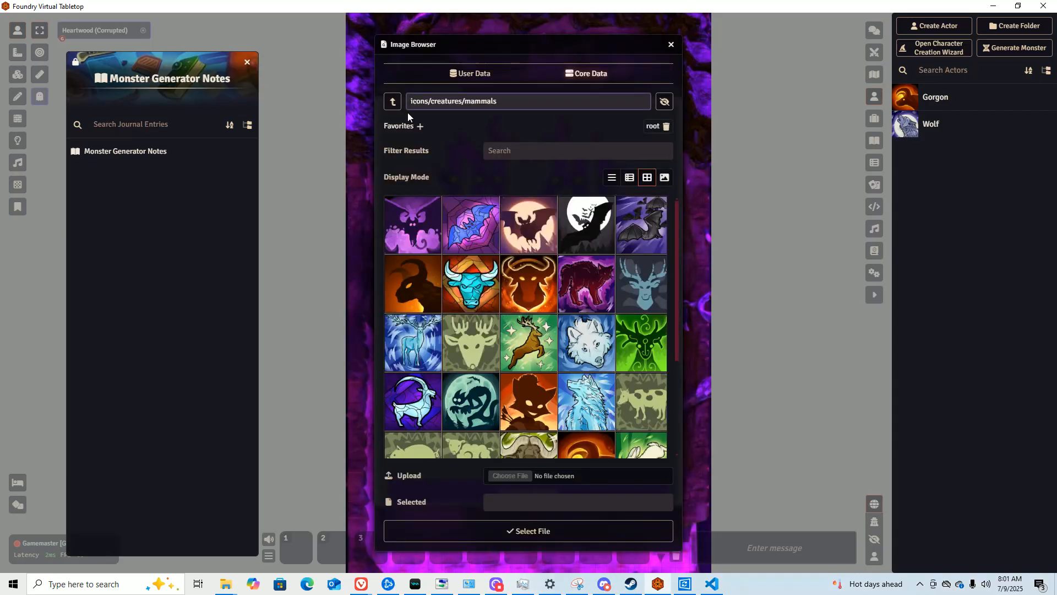
left_click(393, 101)
left_click(406, 333)
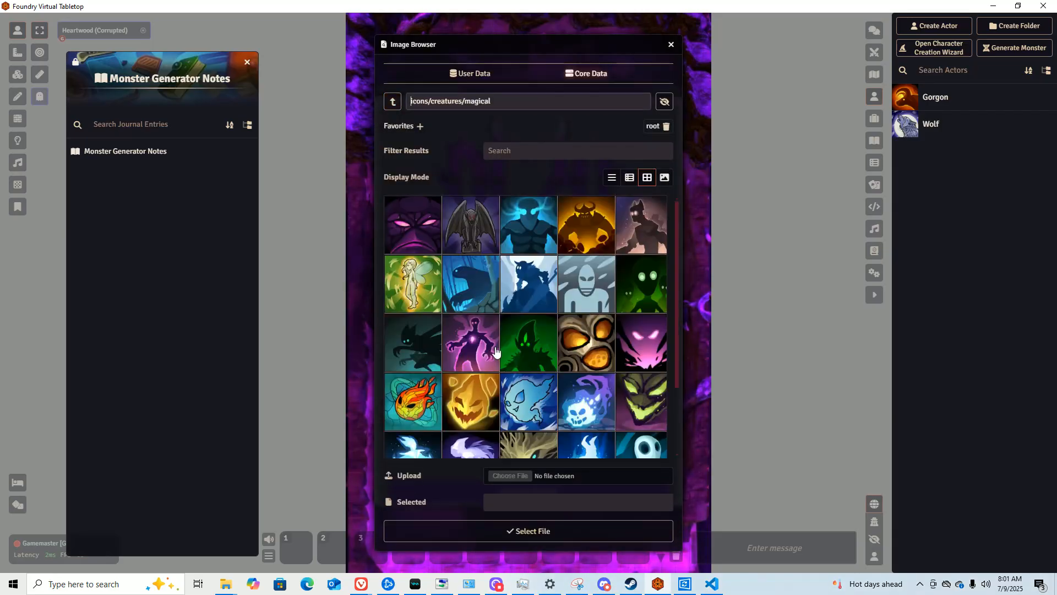
scroll(512, 358, "down", 2)
left_click(528, 368)
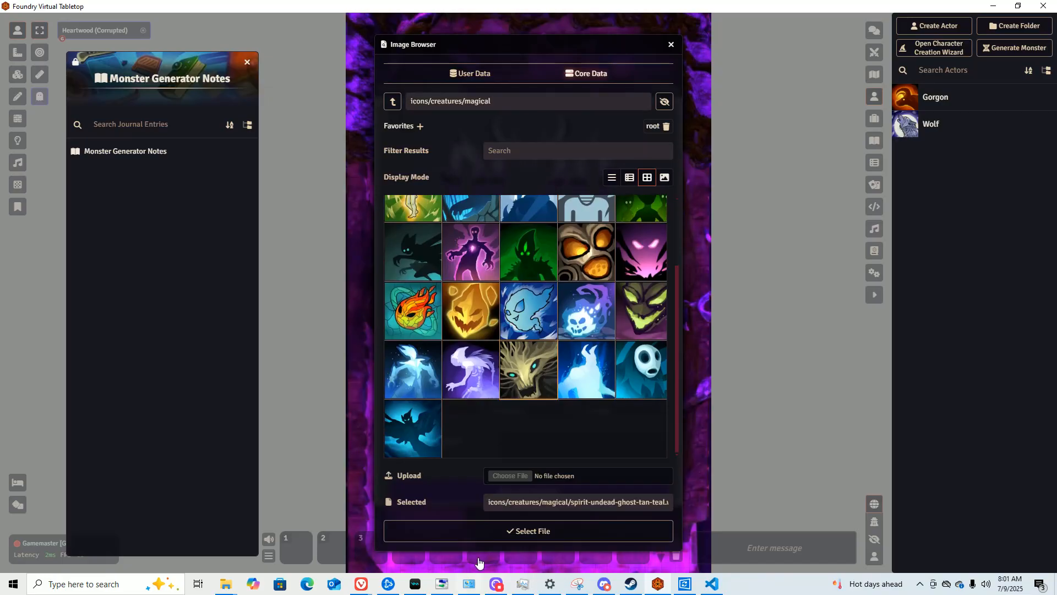
left_click(474, 532)
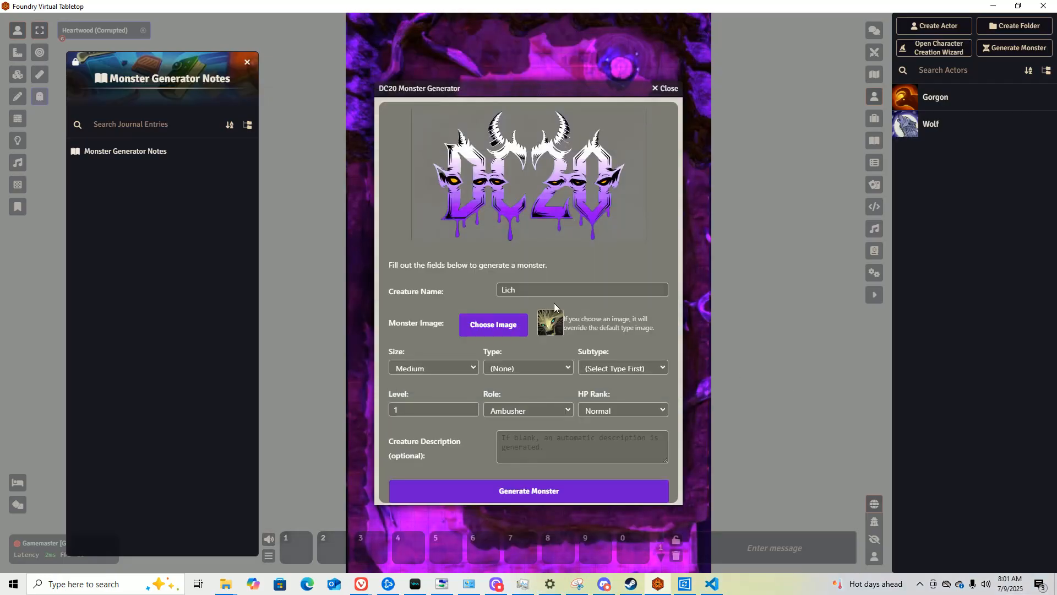
Set the creature's type to Undead and its subtype to Lich.
left_click(515, 367)
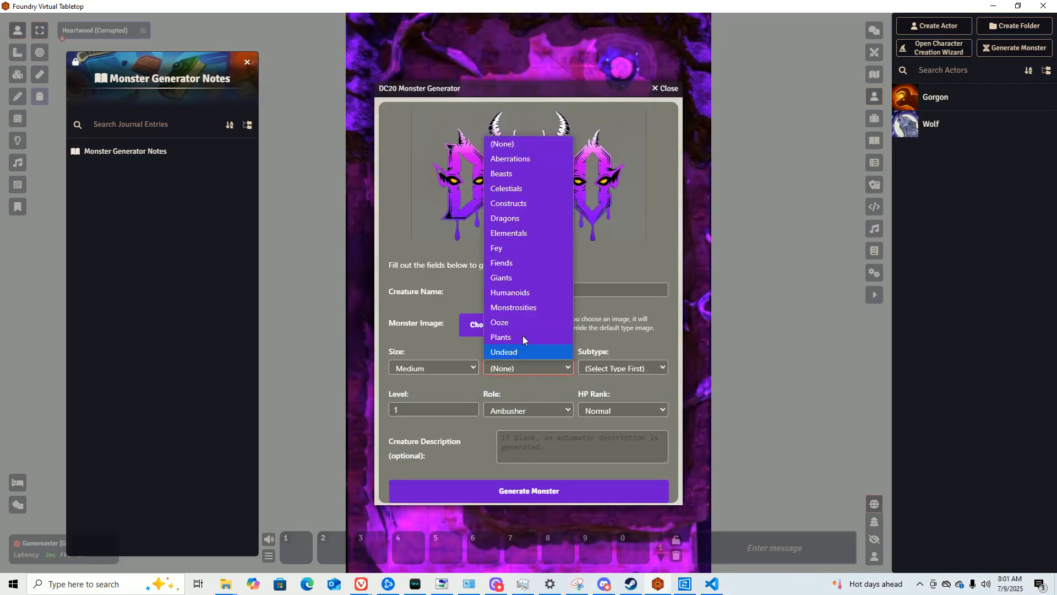
left_click(512, 352)
left_click(622, 368)
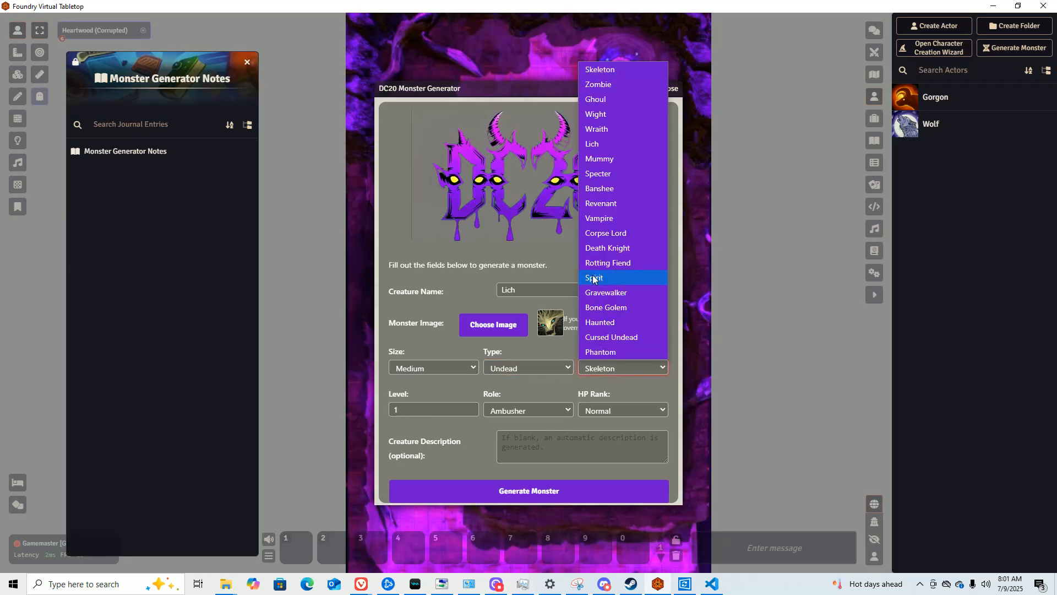
left_click(591, 145)
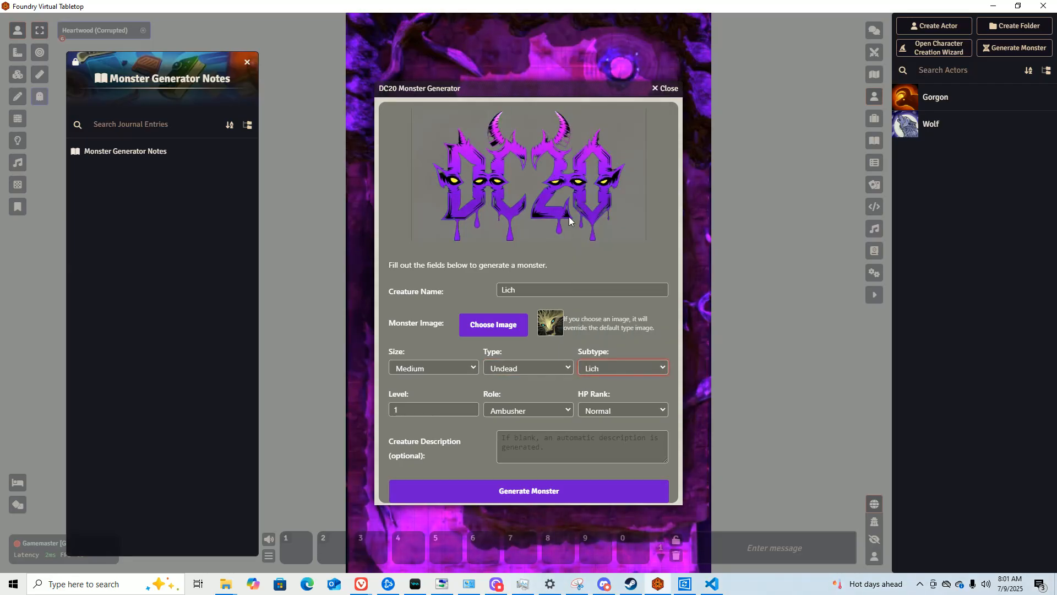
Assign the Summoner role to the creature and set its level to 3.
left_click(515, 416)
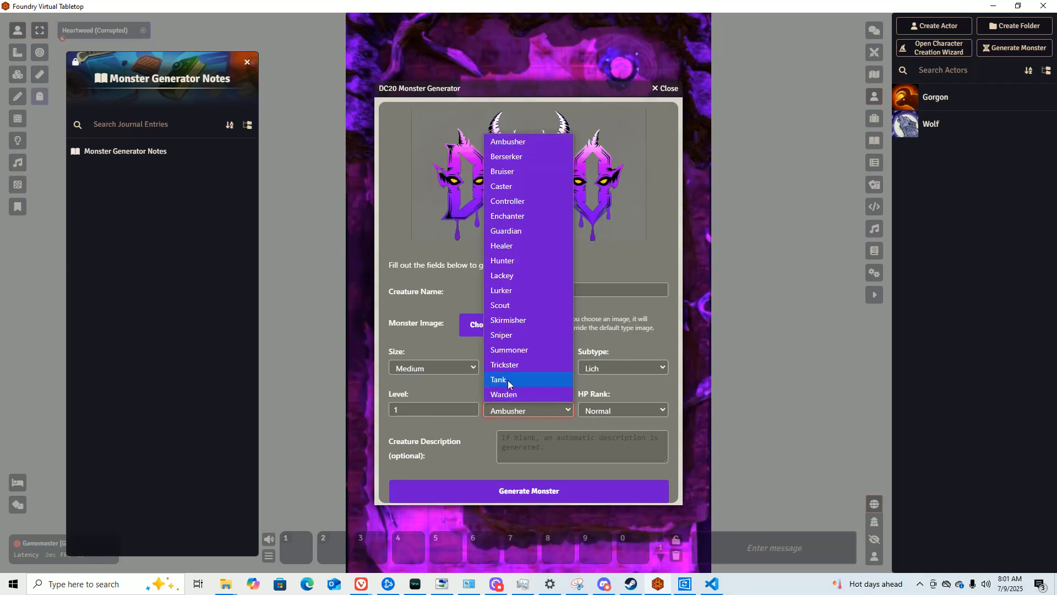
left_click(523, 349)
left_click(417, 410)
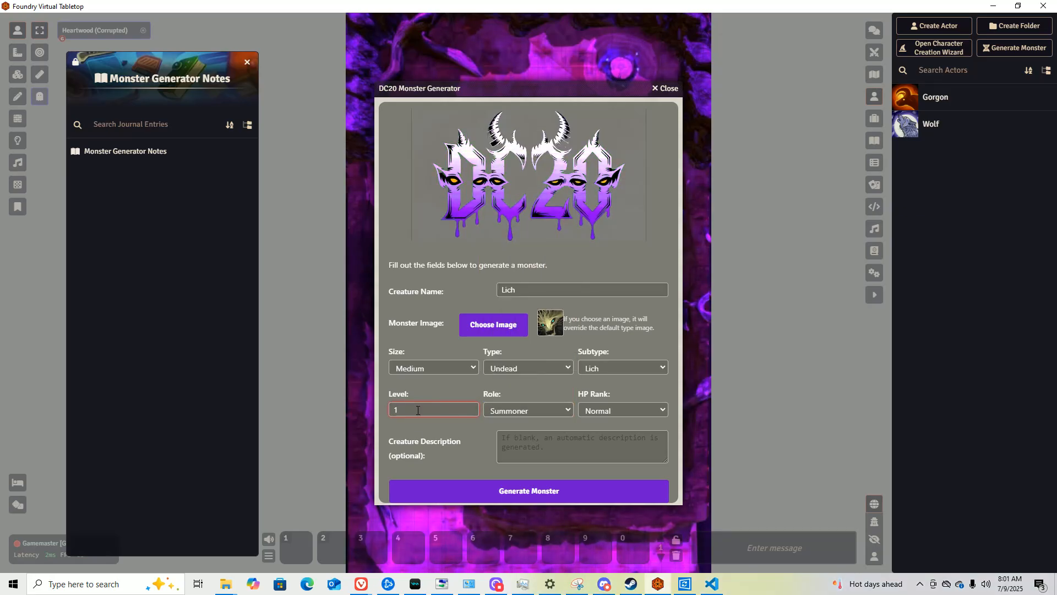
key("BackSpace")
type("3")
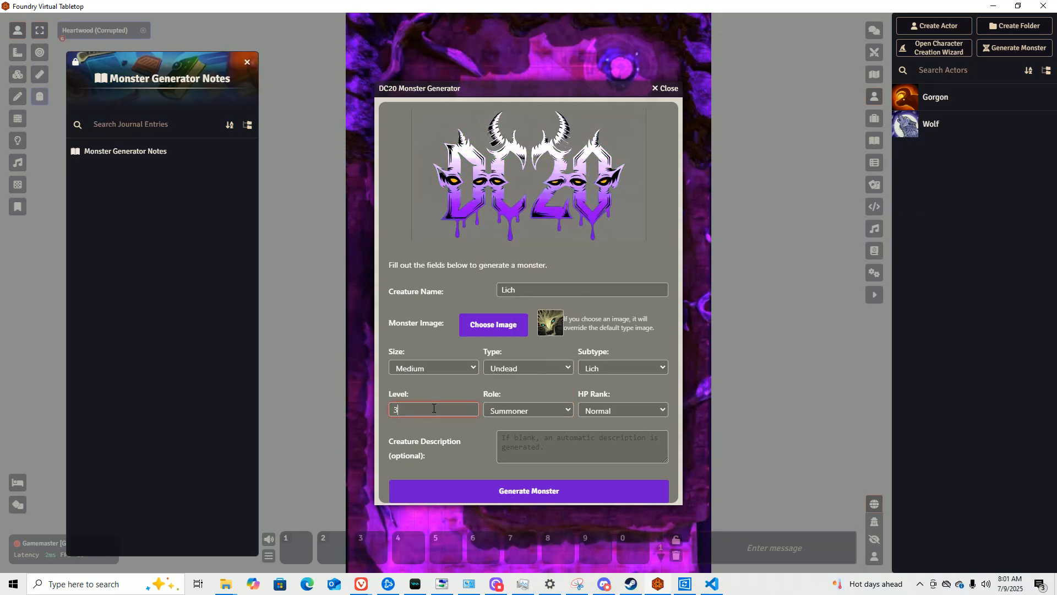
Set the HP rank to Elite and generate the monster.
left_click(628, 412)
left_click(627, 411)
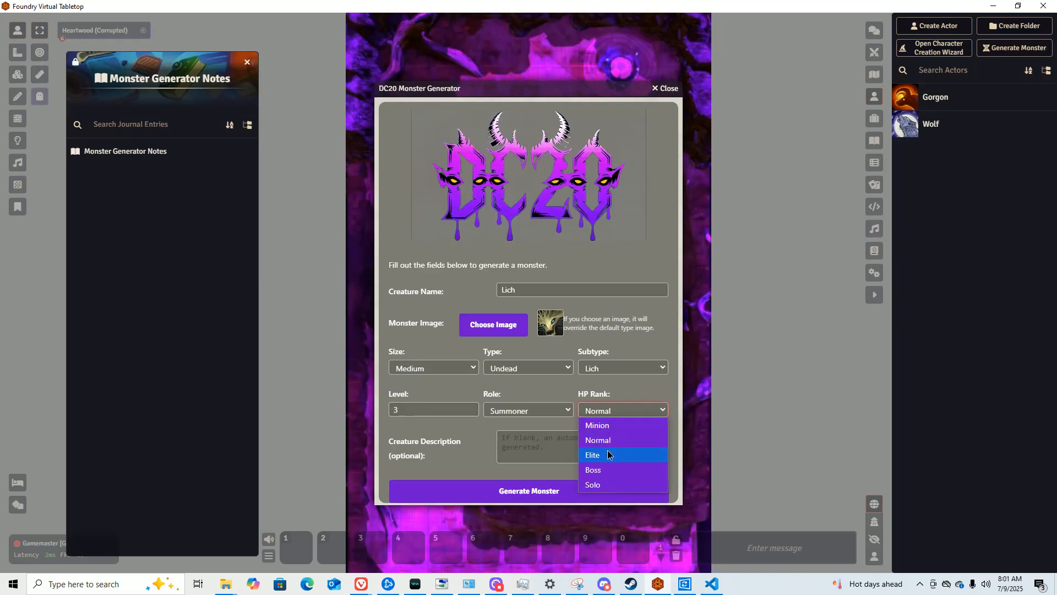
left_click(607, 452)
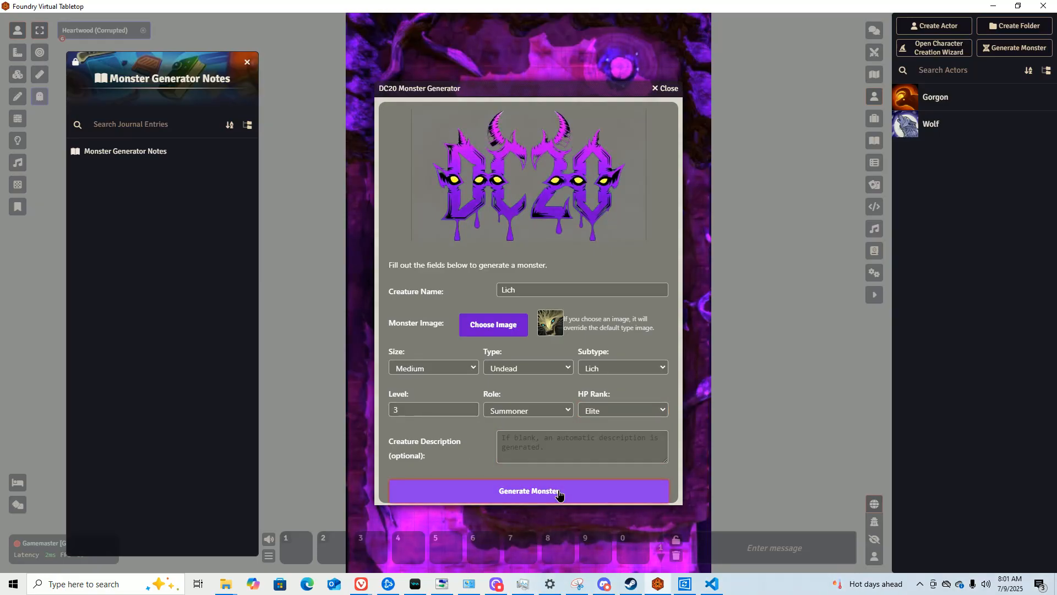
left_click(642, 483)
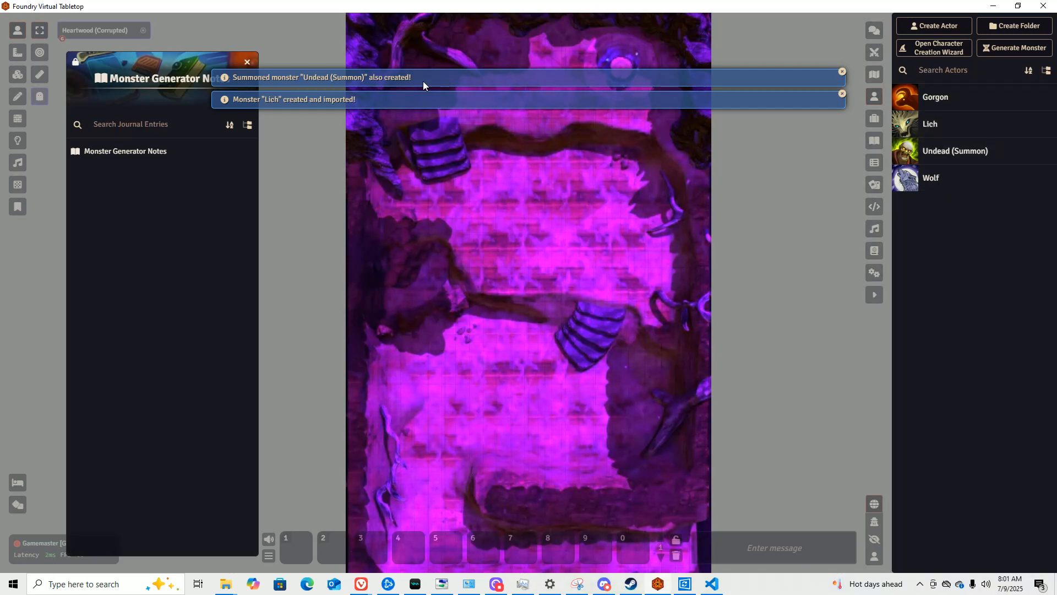
Open the Lich's character sheet and review its resistances, features and inventory.
left_click(951, 126)
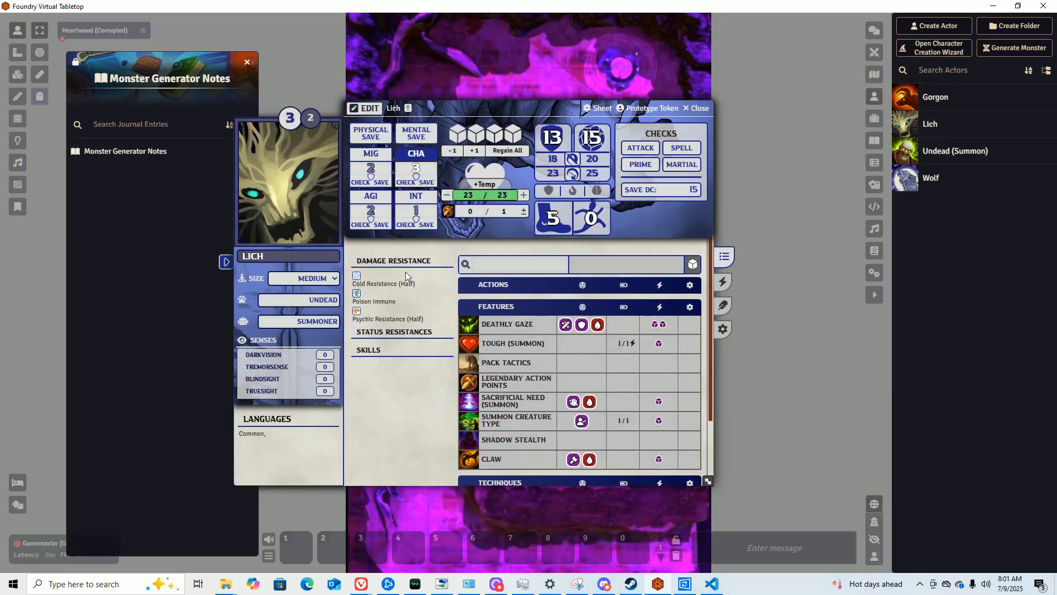
scroll(499, 381, "down", 3)
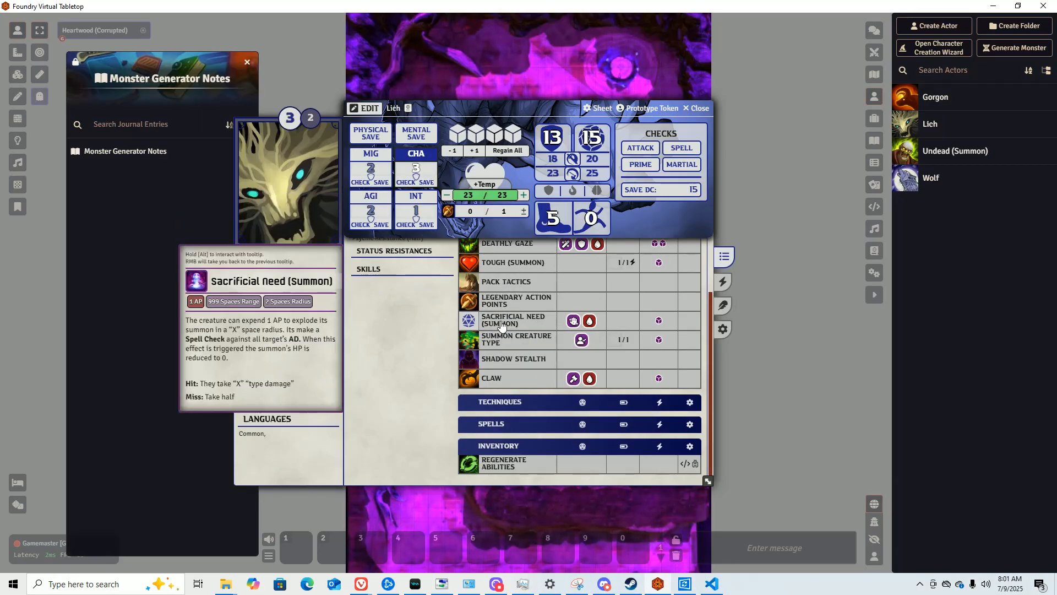
scroll(485, 418, "up", 2)
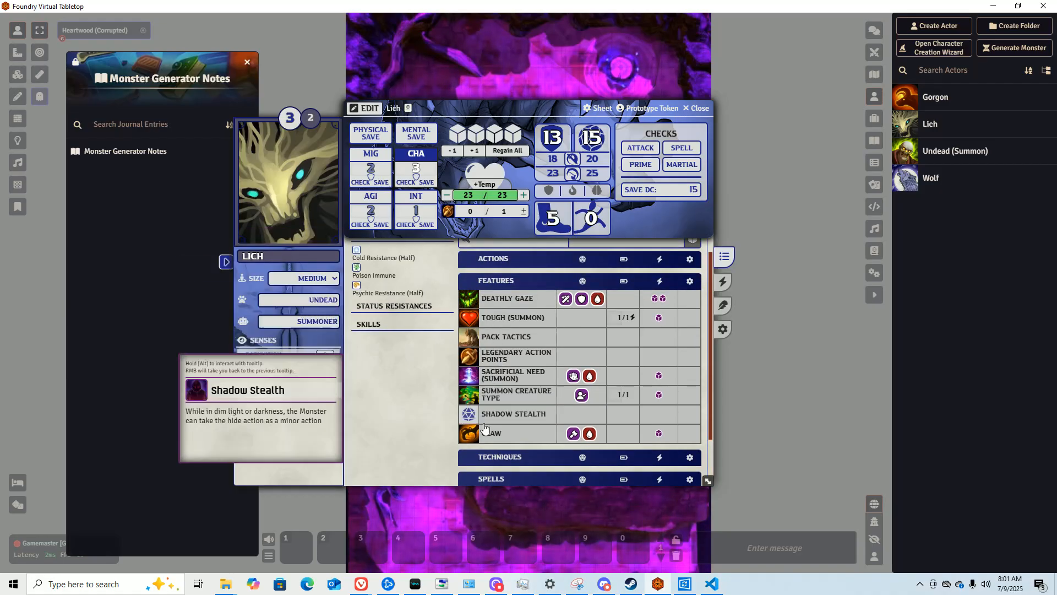
scroll(485, 396, "down", 2)
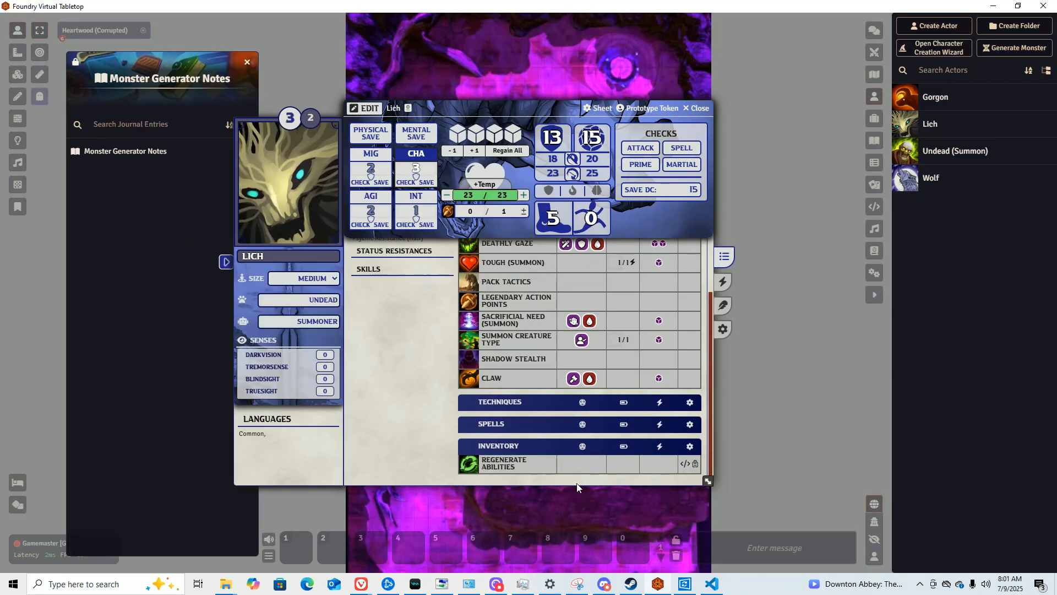
scroll(483, 466, "up", 1)
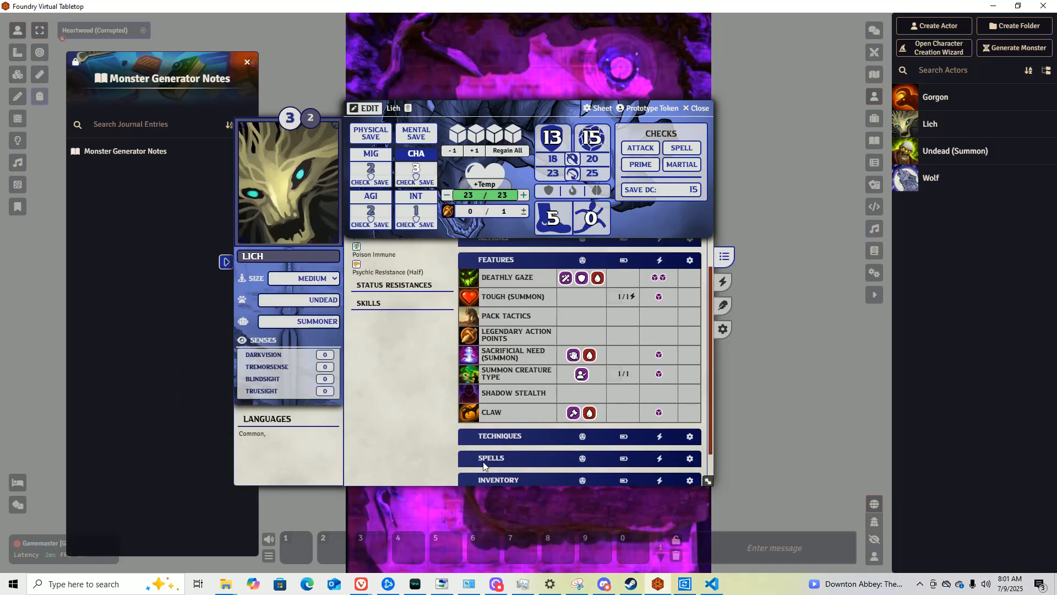
scroll(483, 466, "up", 1)
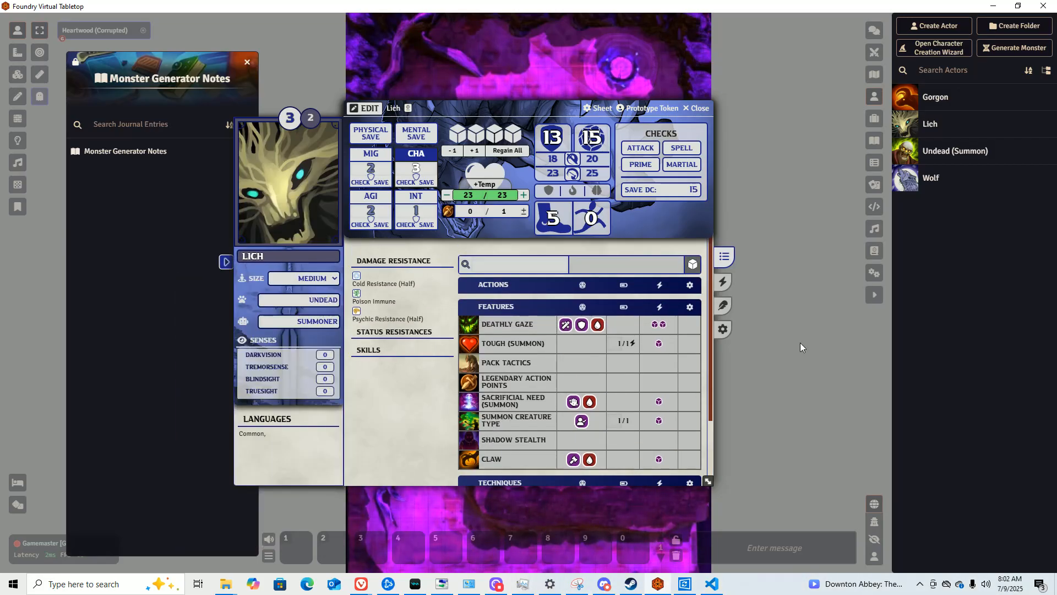
Open the Undead (Summon) sheet, review its features such as Strength Drain, and close the sheet.
left_click(941, 160)
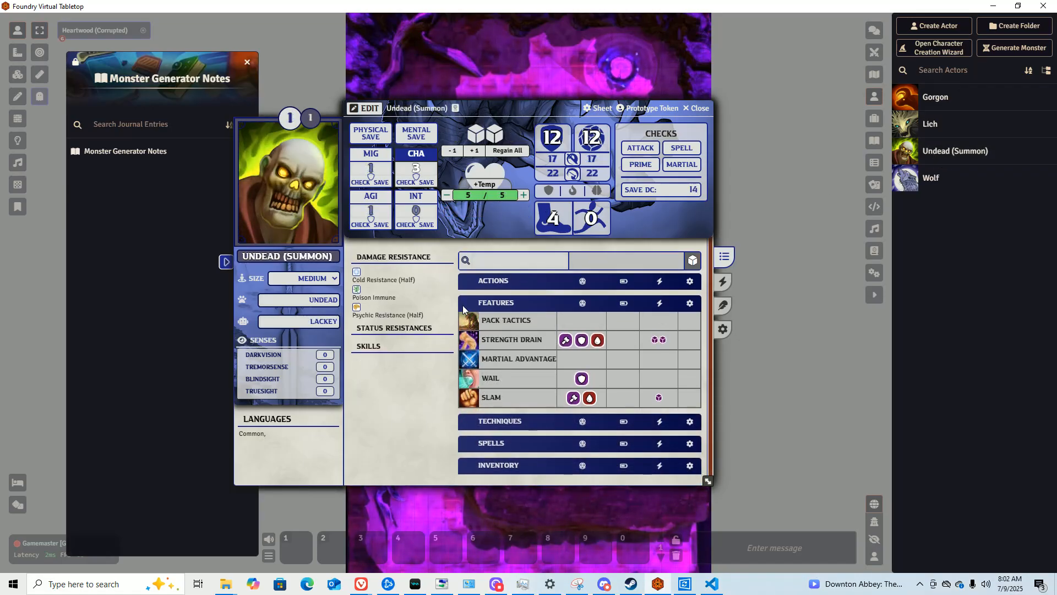
mouse_move(512, 399)
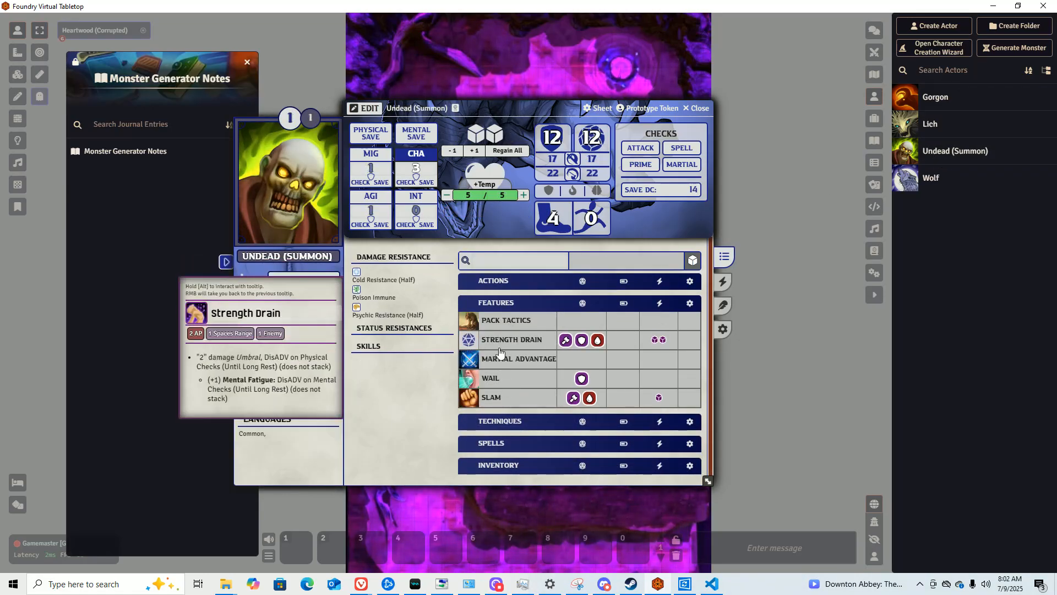
mouse_move(508, 366)
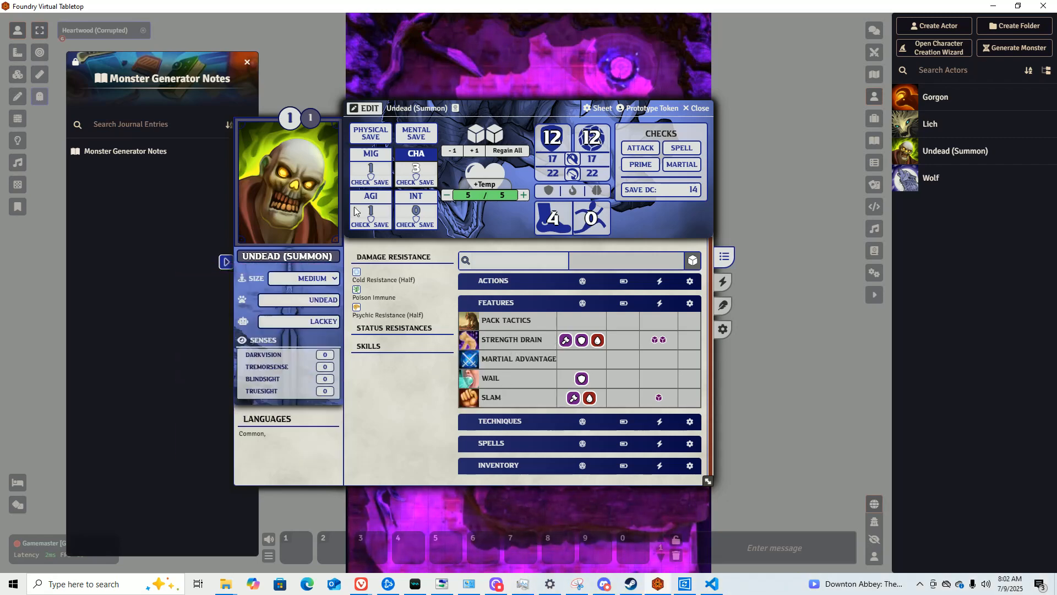
left_click(695, 109)
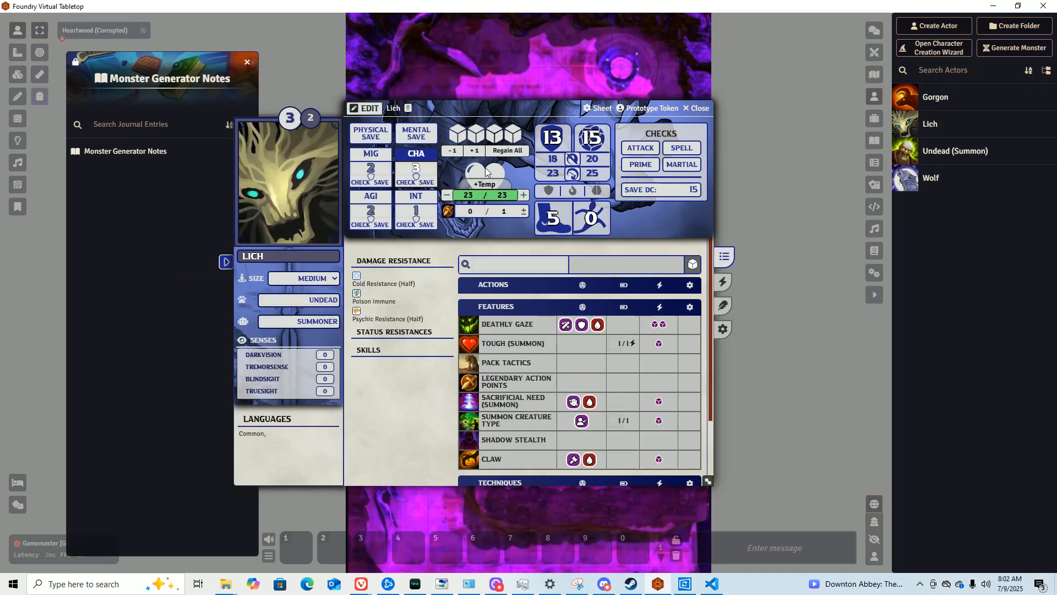
Read the Lich's Legendary Action Points feature and raise its current legendary action points to 1.
scroll(465, 279, "down", 2)
mouse_move(500, 305)
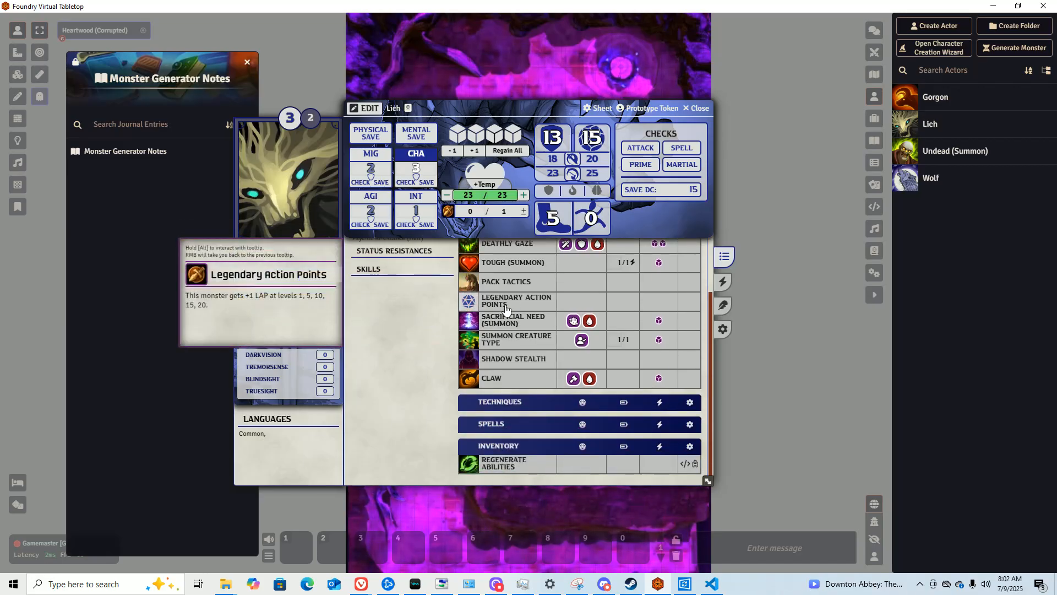
left_click(523, 212)
Open the roll options for the Lich's Deathly Gaze feature.
scroll(498, 264, "up", 2)
mouse_move(499, 356)
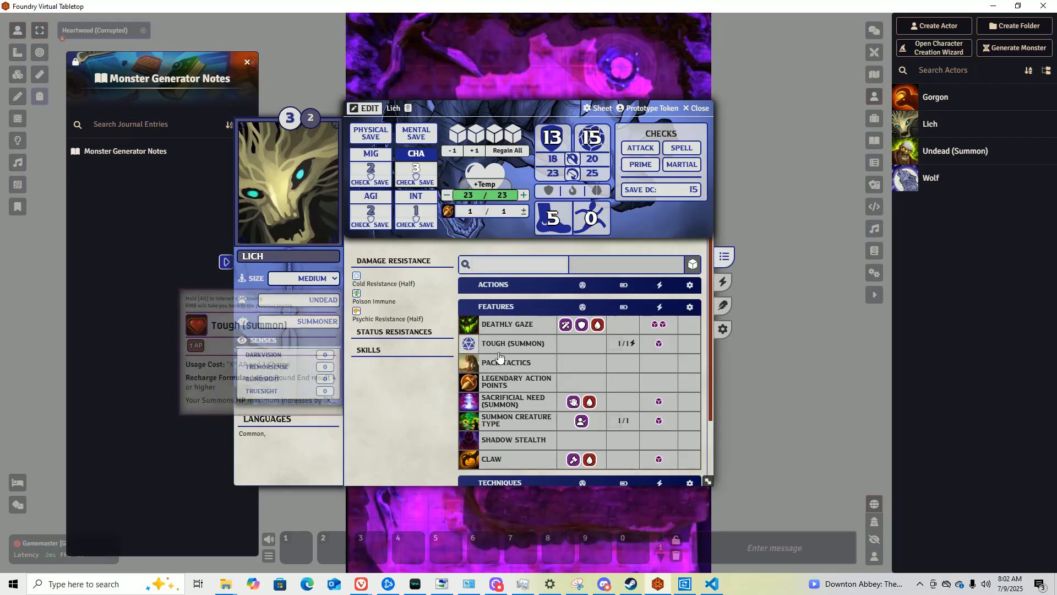
left_click(471, 325)
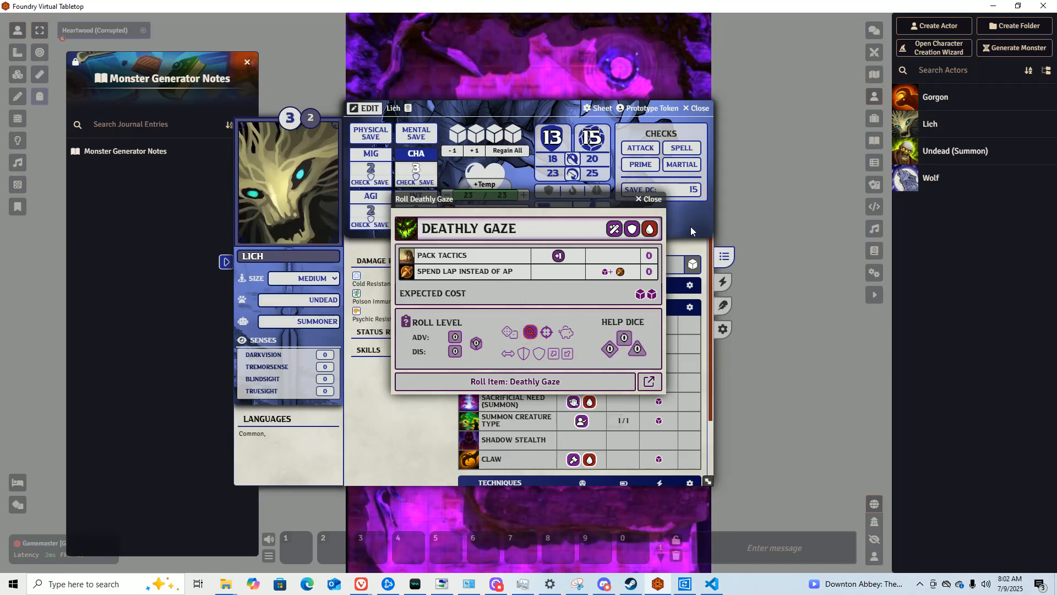
Close the Deathly Gaze roll options and switch the Lich sheet's edit mode on and back off.
left_click(649, 201)
mouse_move(507, 381)
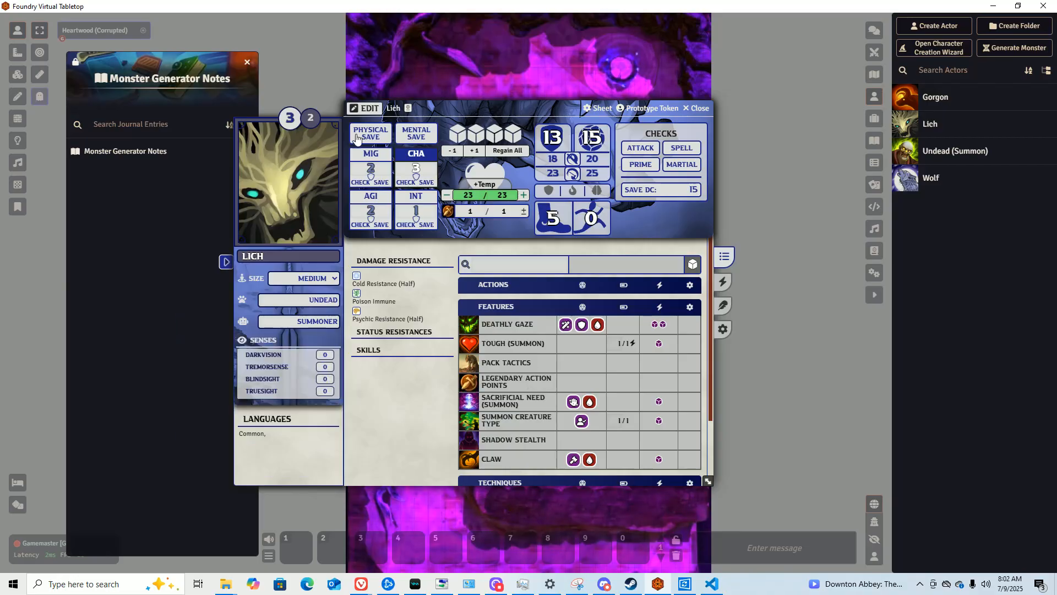
left_click(357, 110)
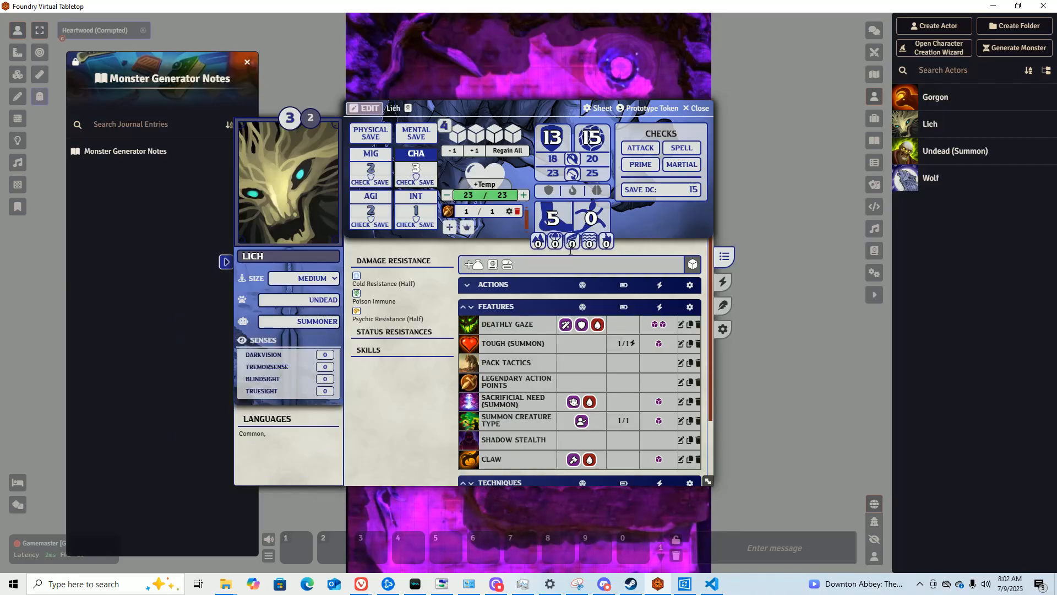
left_click(354, 111)
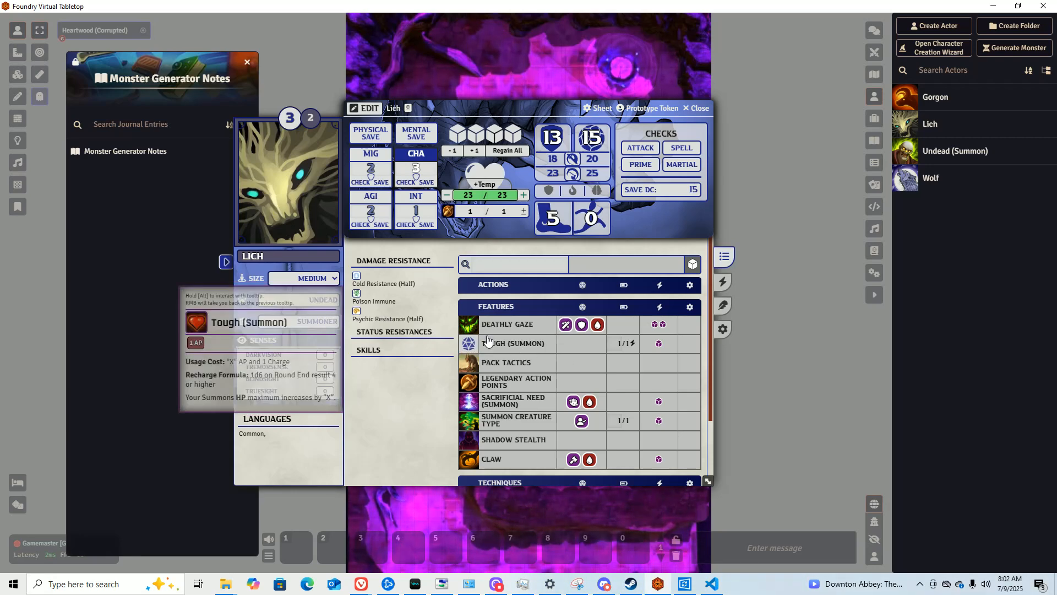
Read the Lich's Shadow Stealth feature and preview Deathly Gaze's roll options with Spend LAP Instead of AP at 1, without rolling.
mouse_move(547, 439)
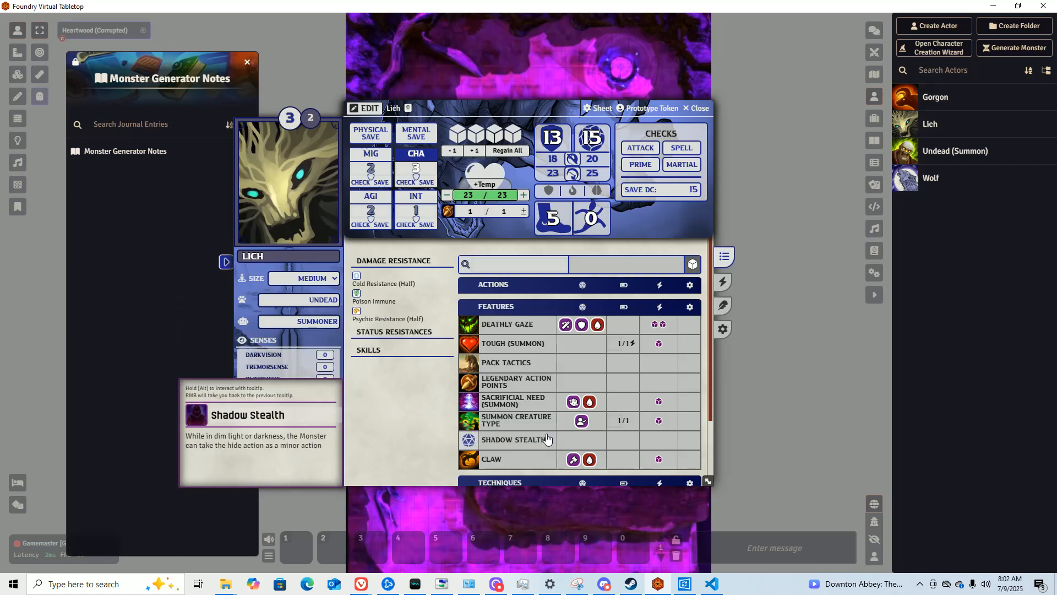
left_click(471, 322)
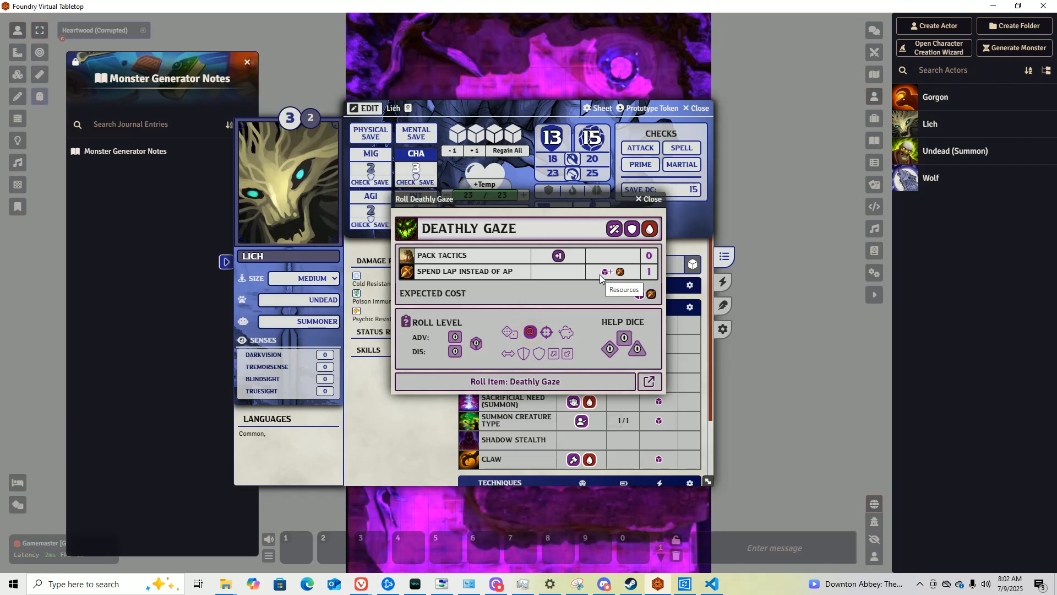
left_click(653, 200)
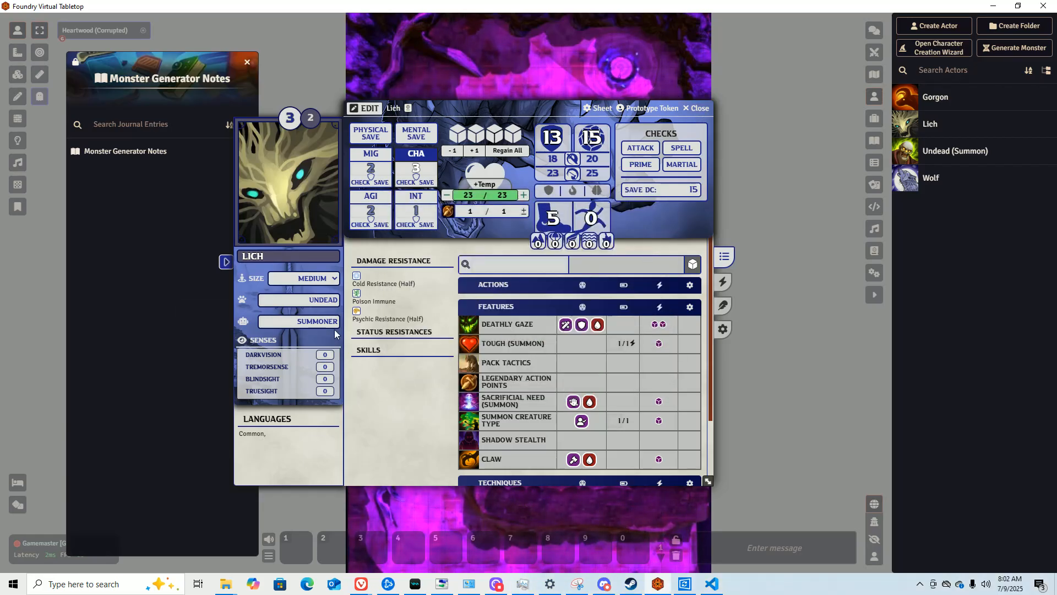
Check the Regenerate Abilities item in the Lich's inventory and close the Lich's sheet.
scroll(419, 329, "down", 1)
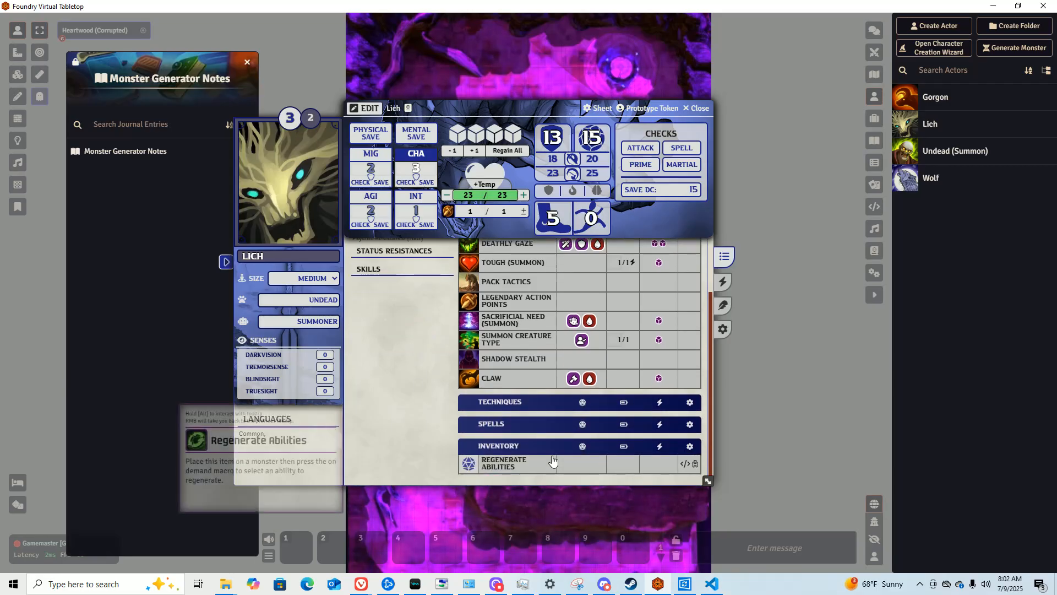
scroll(435, 335, "up", 1)
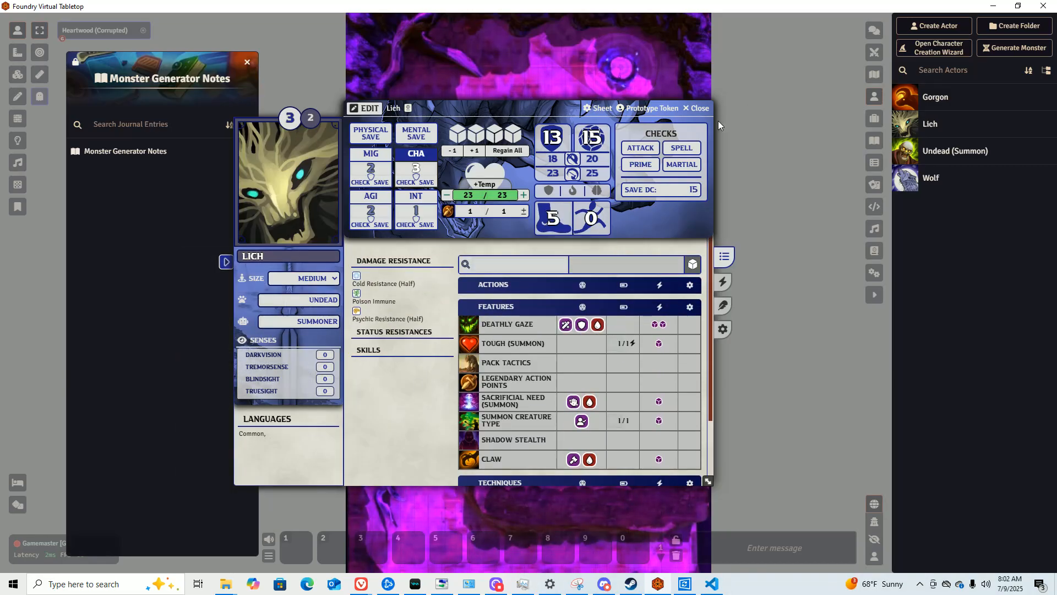
left_click(699, 108)
Open the Undead (Summon) character sheet, look over its features once more, and close it.
left_click(980, 150)
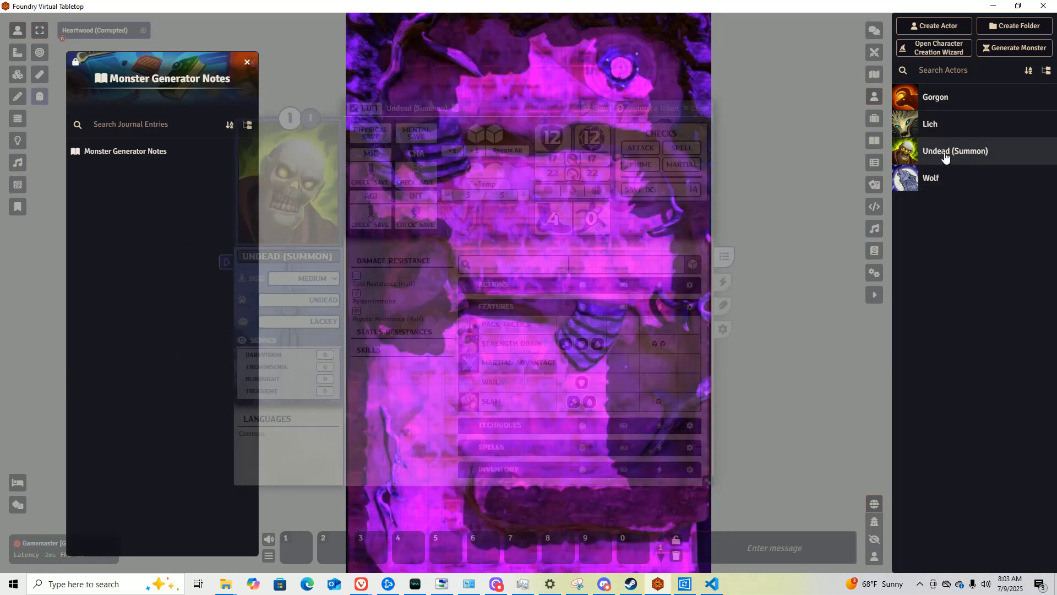
right_click(580, 332)
left_click(434, 364)
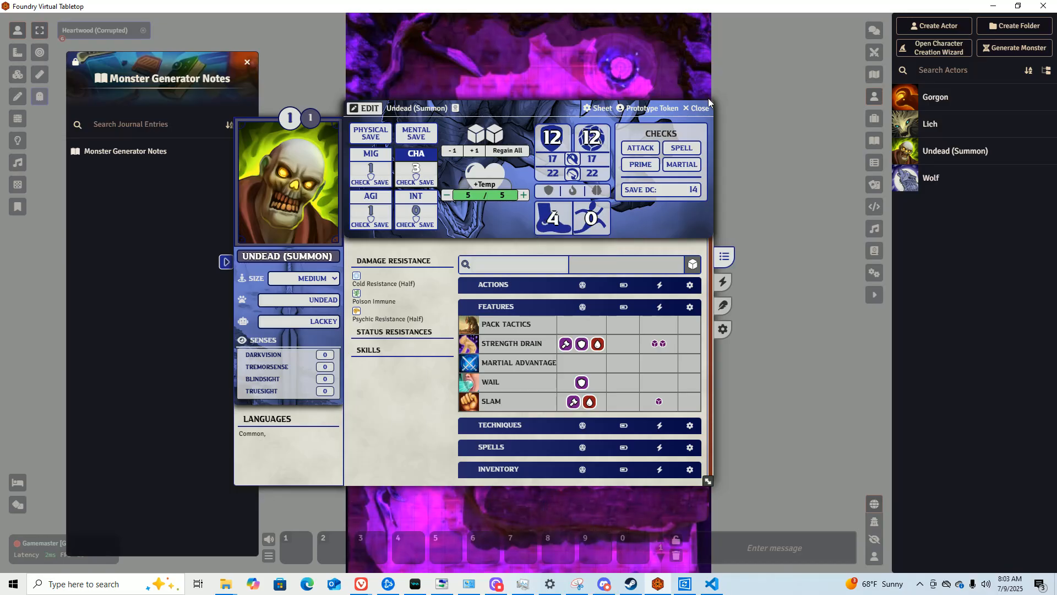
left_click(699, 109)
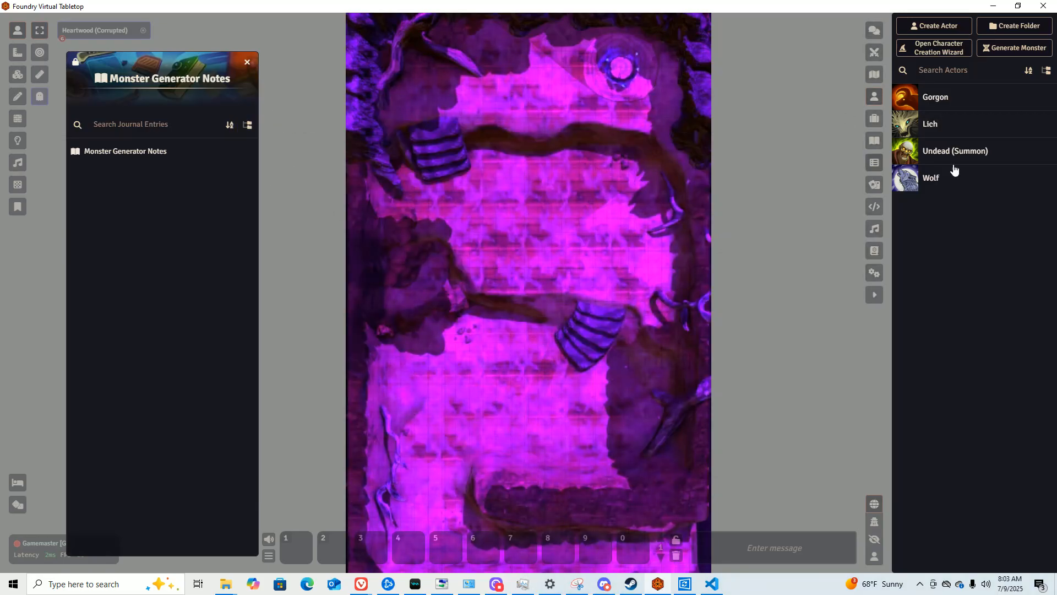
Start generating another monster and name the creature Jormungandr.
left_click(984, 52)
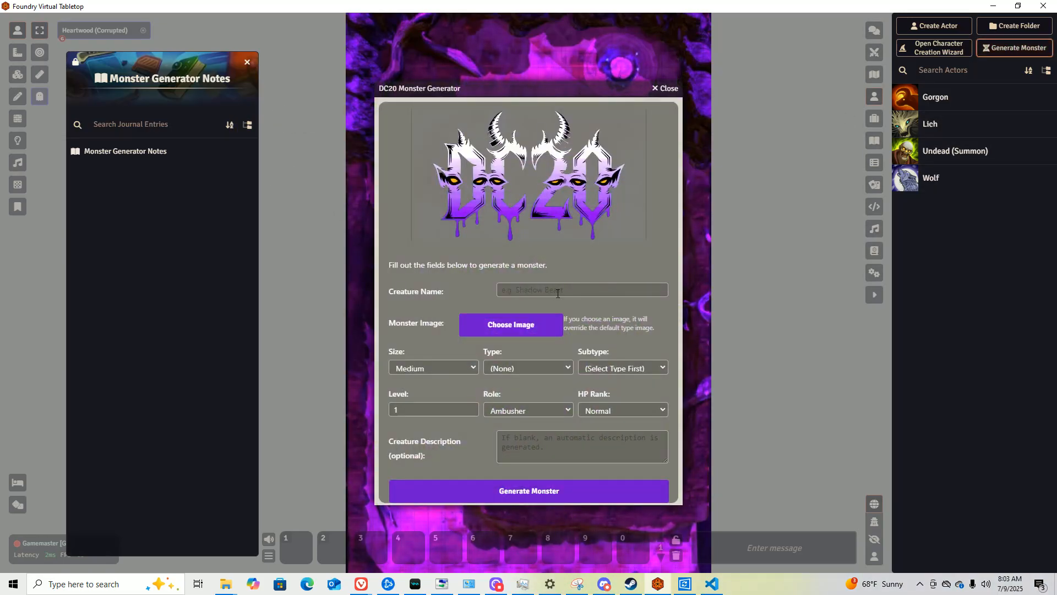
type("Joprm")
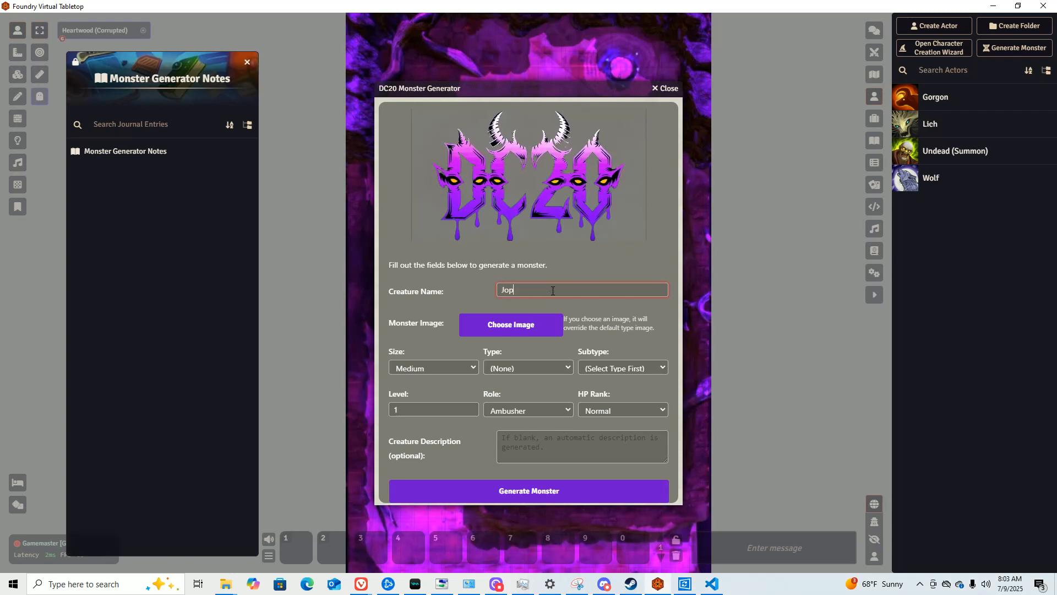
key("BackSpace")
key("BackSpace")
type("ungandr")
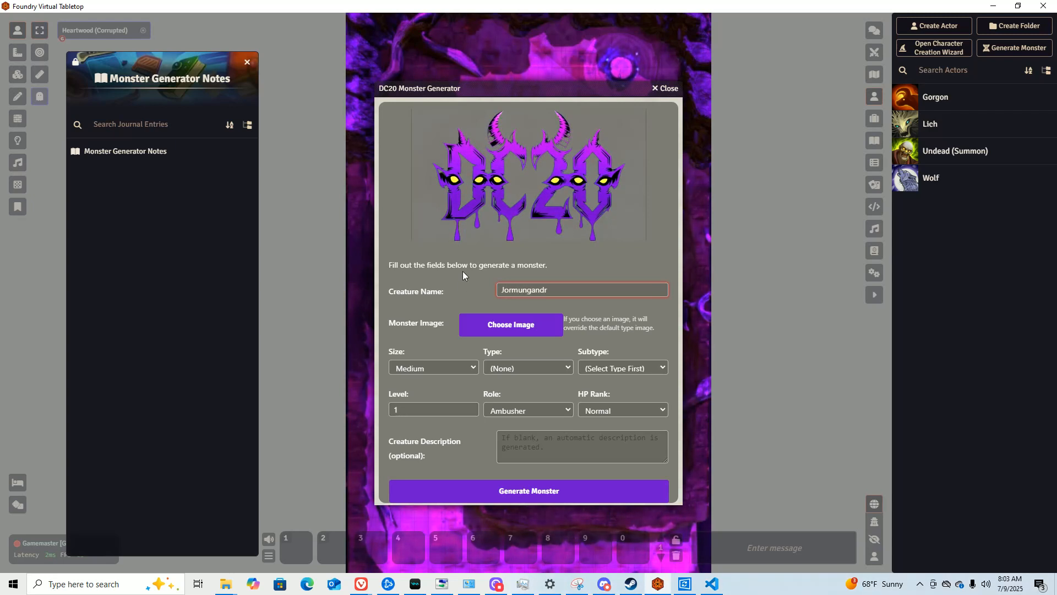
left_click(464, 272)
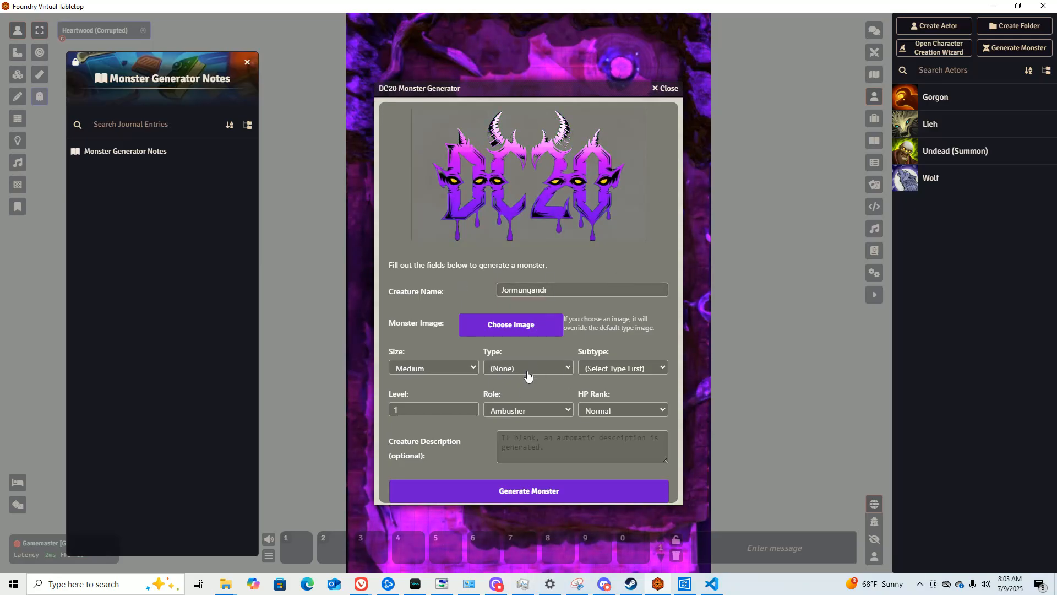
Set Jormungandr's size to Titanic, its type to Dragons and its subtype to Shadow Dragon.
left_click(433, 368)
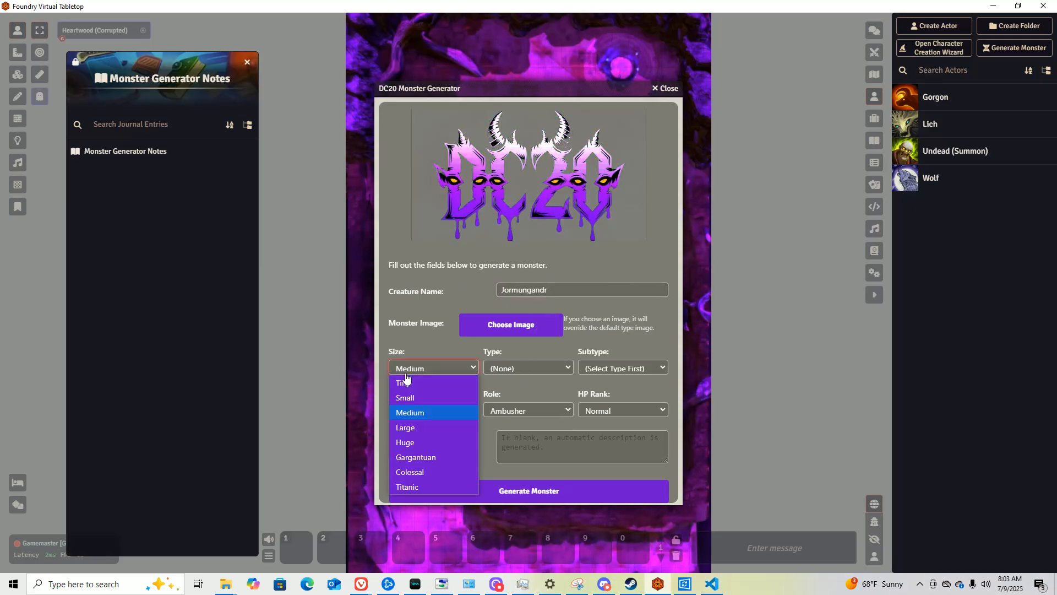
left_click(415, 483)
left_click(568, 368)
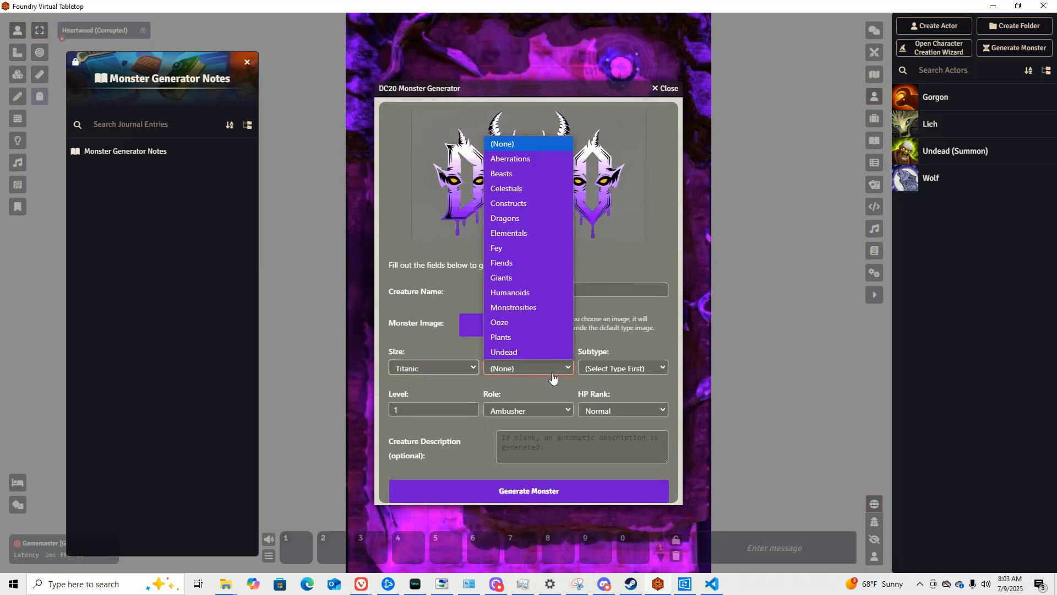
left_click(498, 218)
left_click(622, 368)
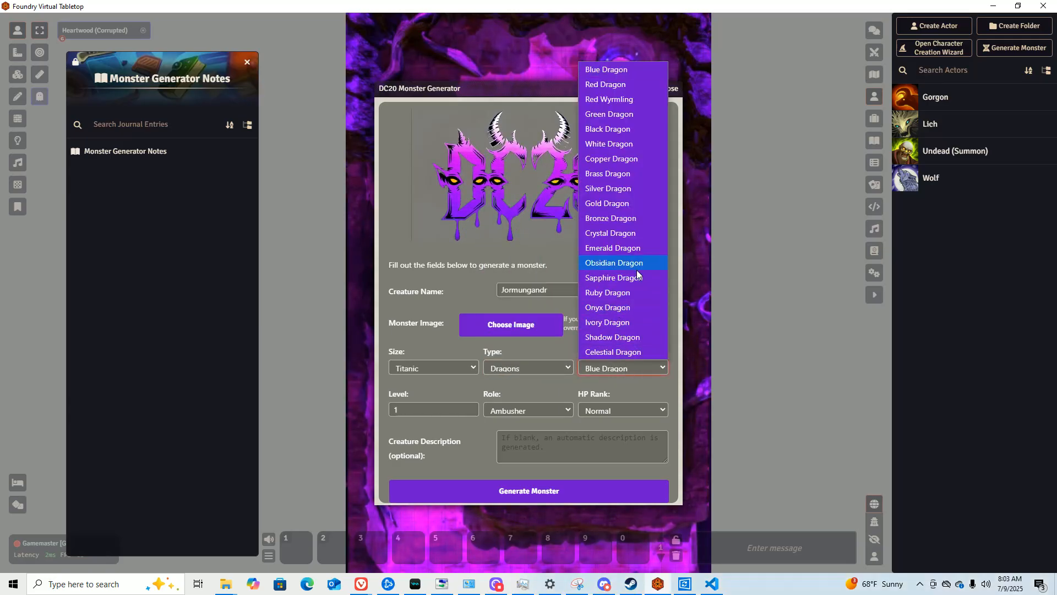
left_click(628, 337)
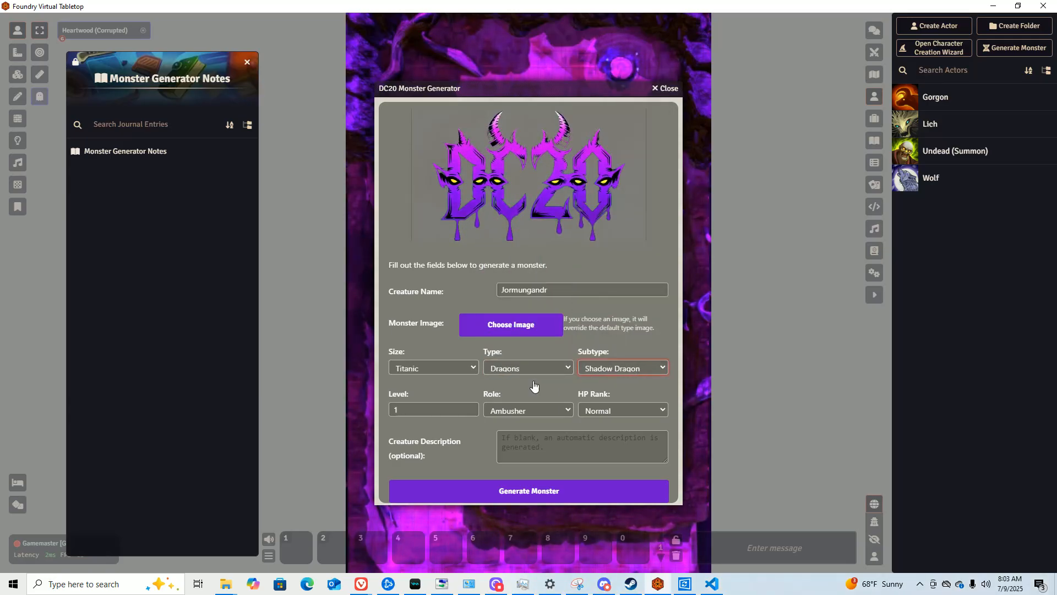
Give Jormungandr the Warden role, level 20 and the Solo HP rank, and generate the monster.
left_click(517, 408)
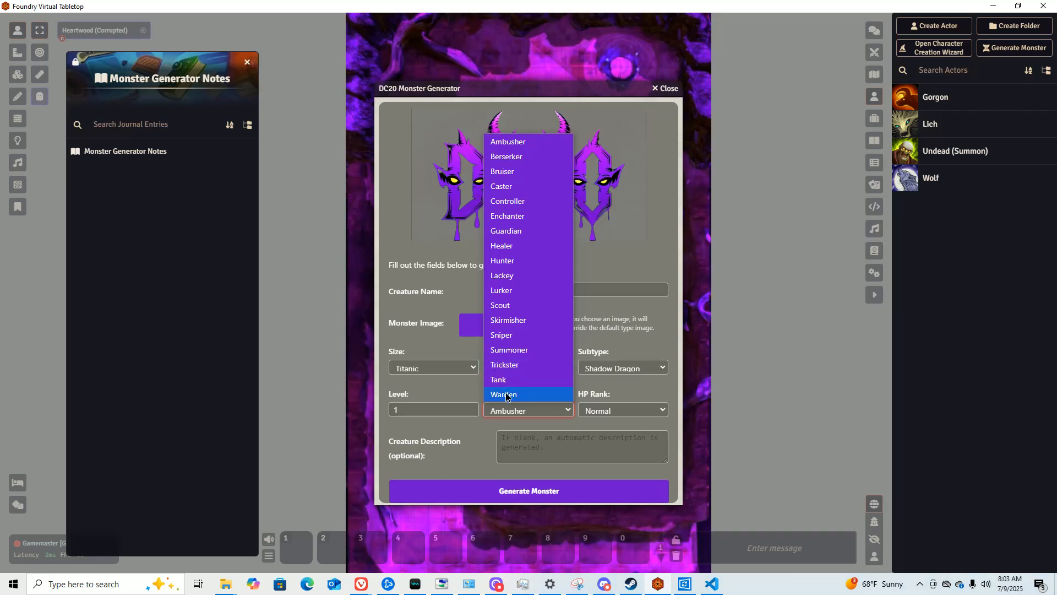
left_click(506, 394)
left_click(448, 410)
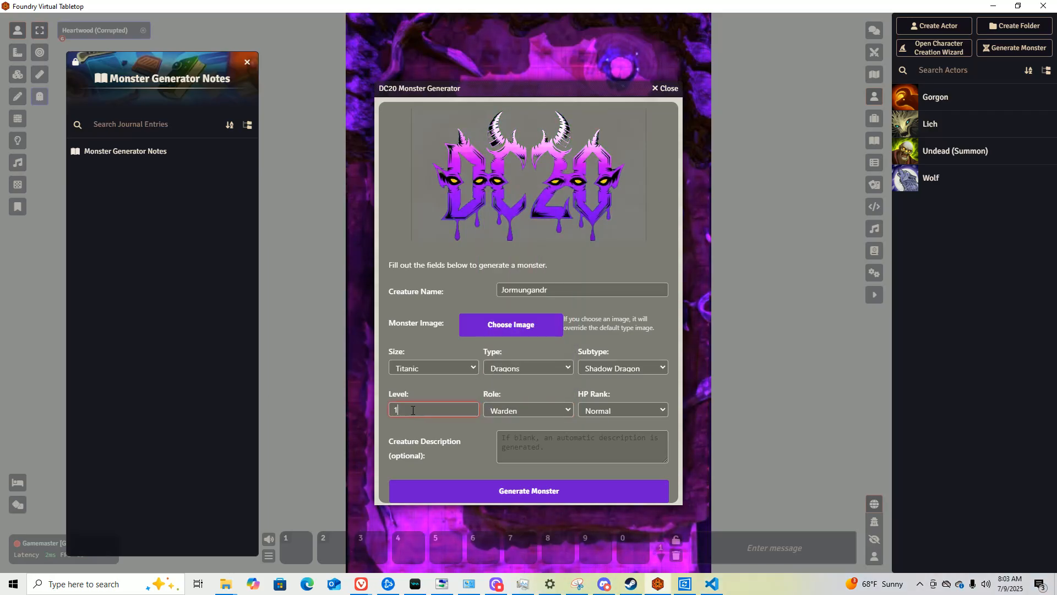
key("BackSpace")
type("20")
left_click(611, 410)
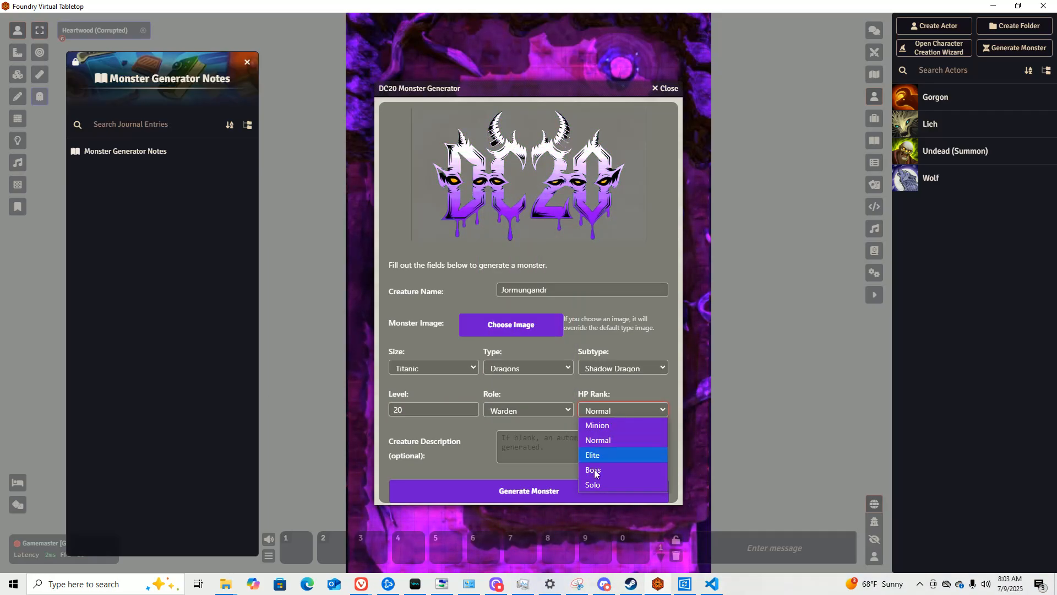
left_click(595, 487)
left_click(556, 495)
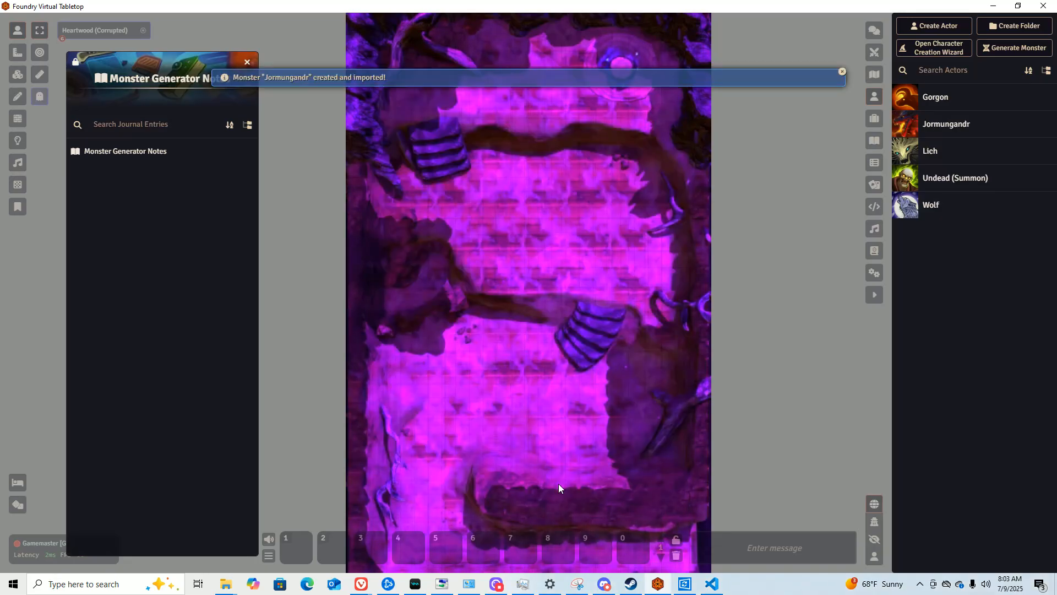
Open Jormungandr's character sheet and review its features, such as Reinforce Armor, Jungle and Swamp.
left_click(968, 129)
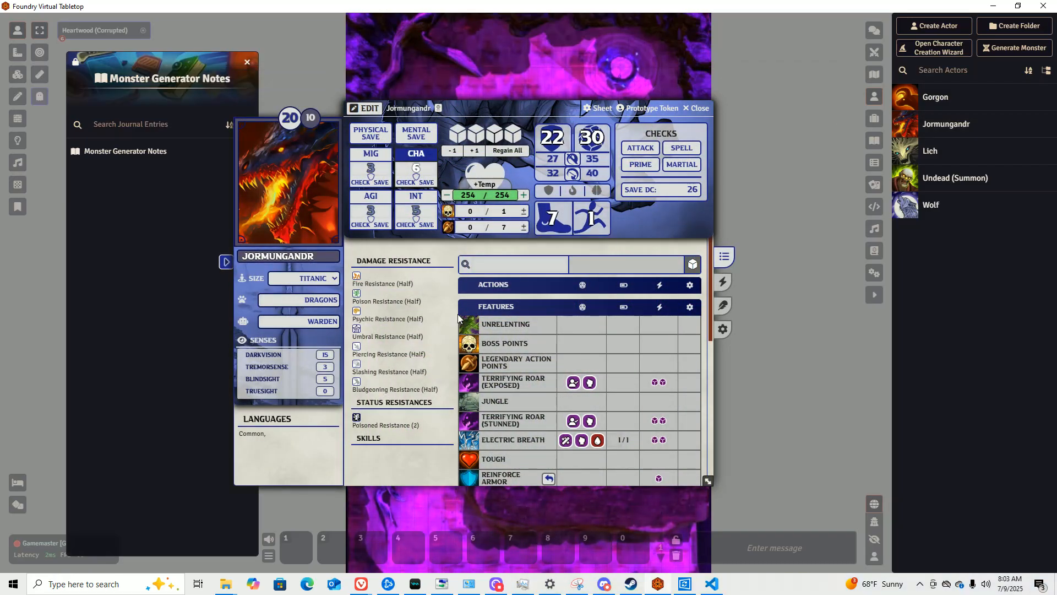
scroll(503, 319, "down", 5)
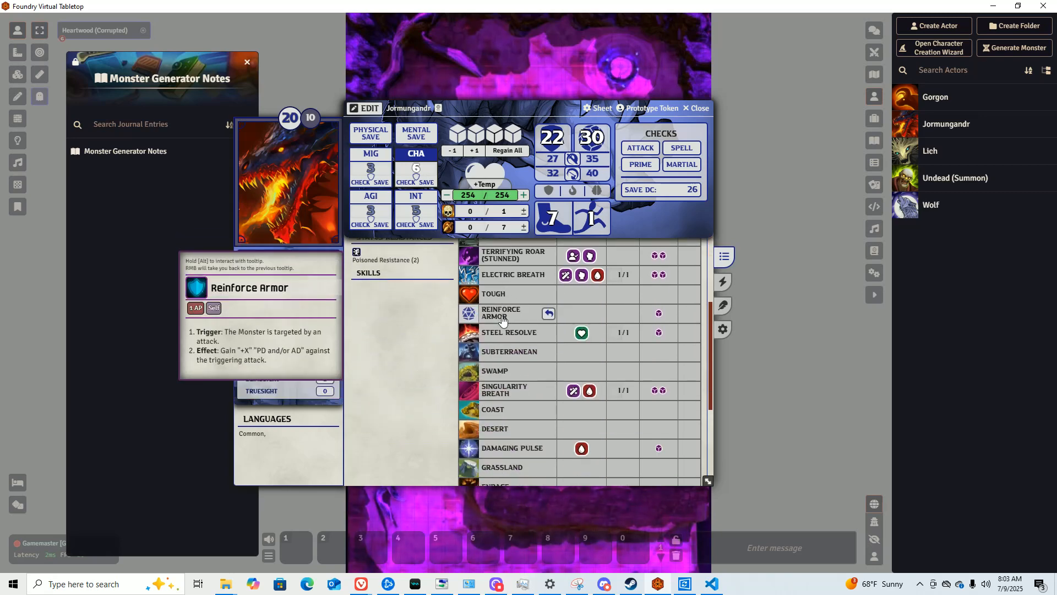
scroll(503, 319, "up", 3)
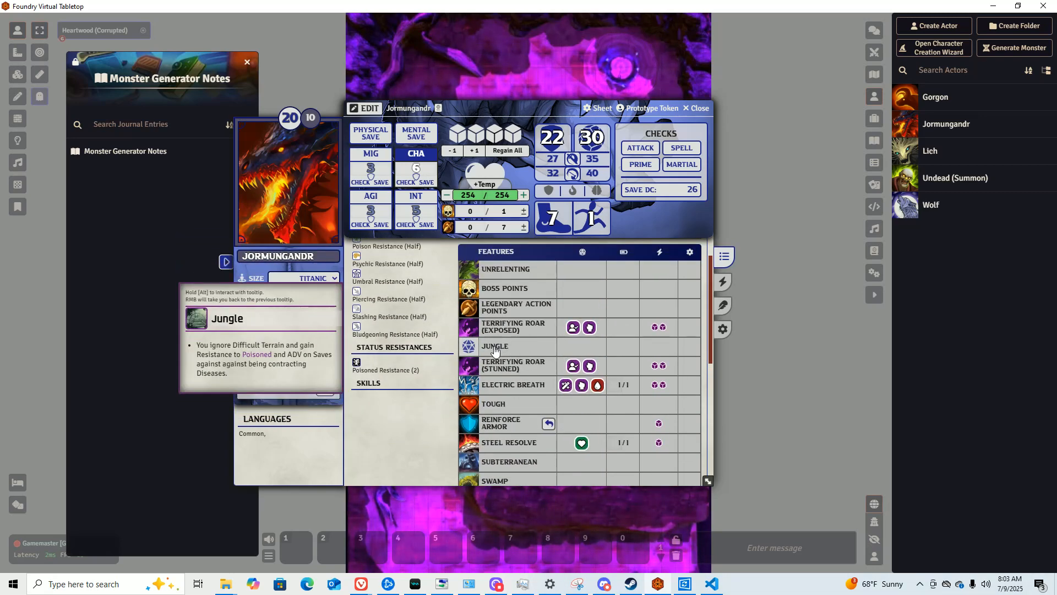
scroll(495, 350, "down", 2)
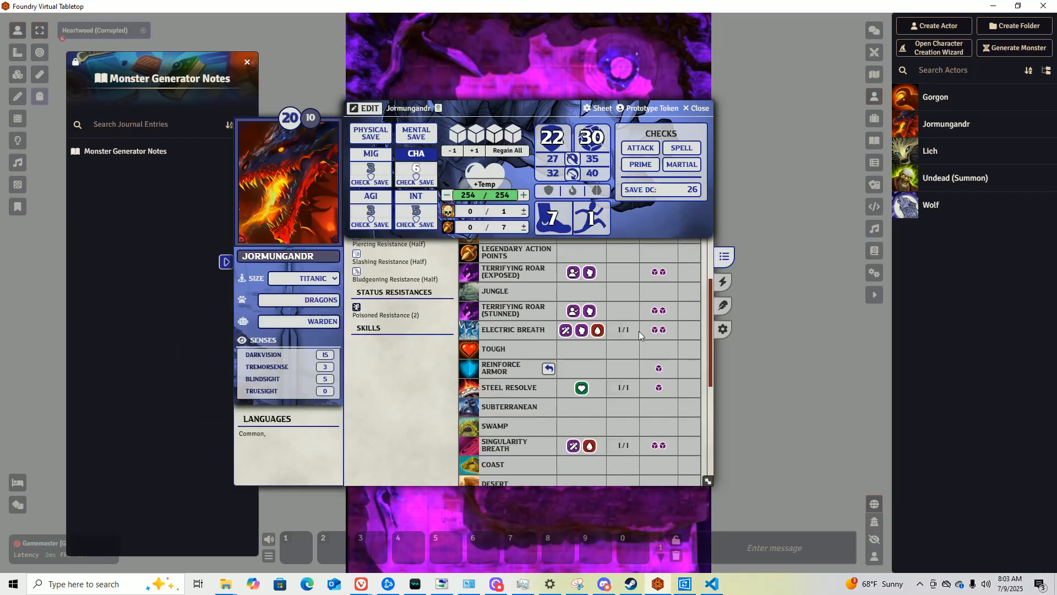
scroll(495, 332, "down", 3)
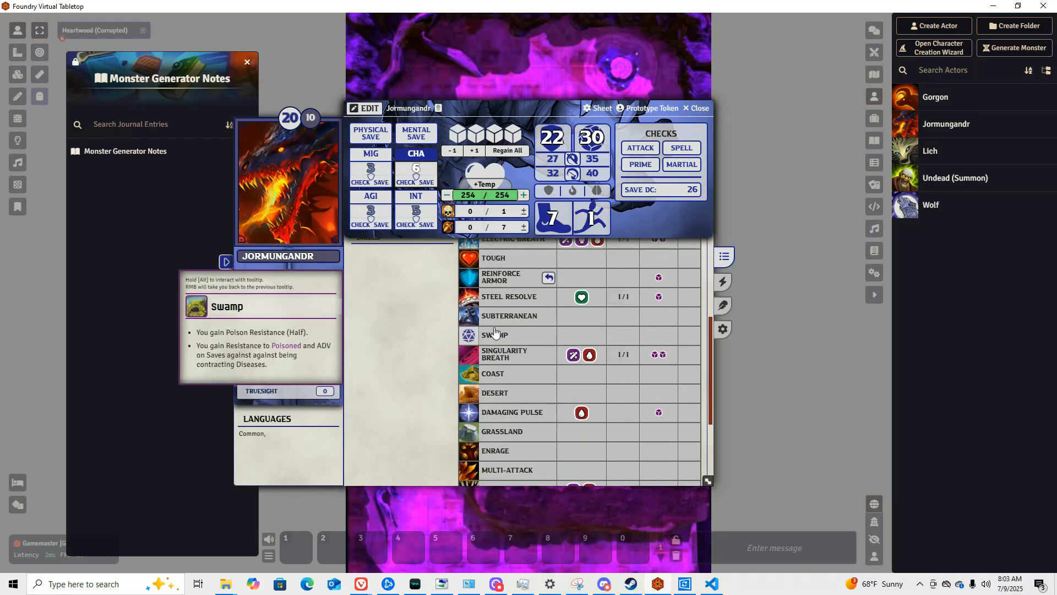
scroll(495, 335, "down", 3)
scroll(496, 379, "up", 9)
Delete the Singularity Breath feature from Jormungandr's sheet.
scroll(498, 418, "down", 3)
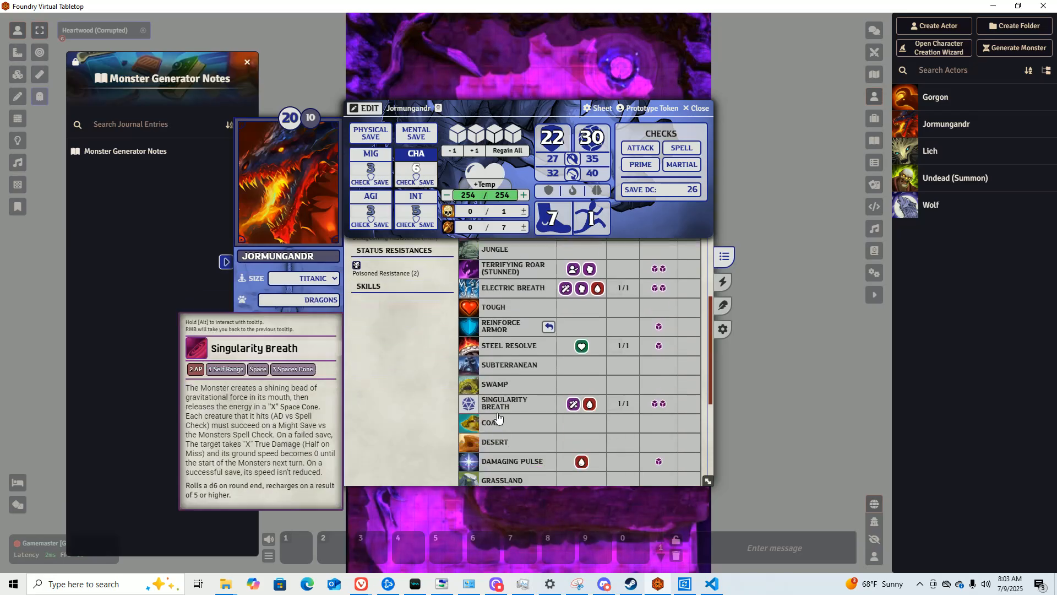
scroll(497, 418, "down", 1)
right_click(505, 390)
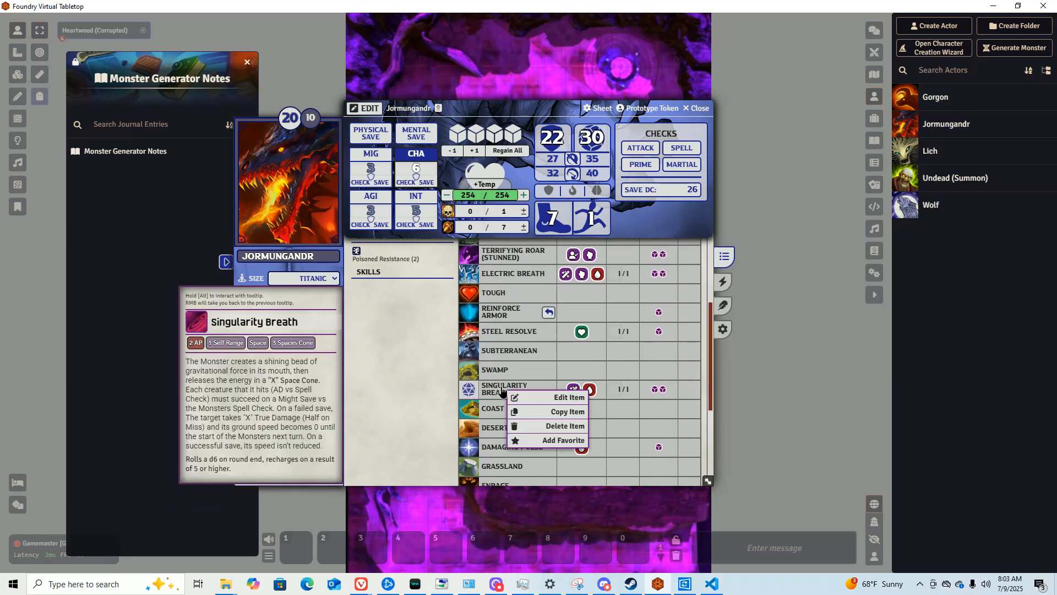
left_click(557, 425)
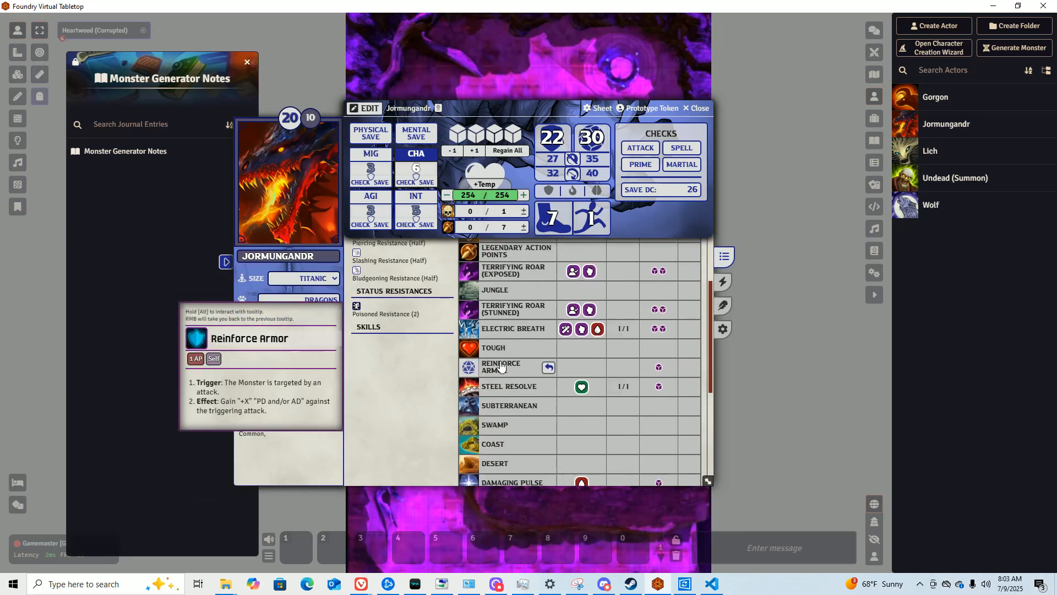
Open Jormungandr's Electric Breath feature for editing and rename it SHADOW BREATH.
right_click(518, 329)
left_click(531, 338)
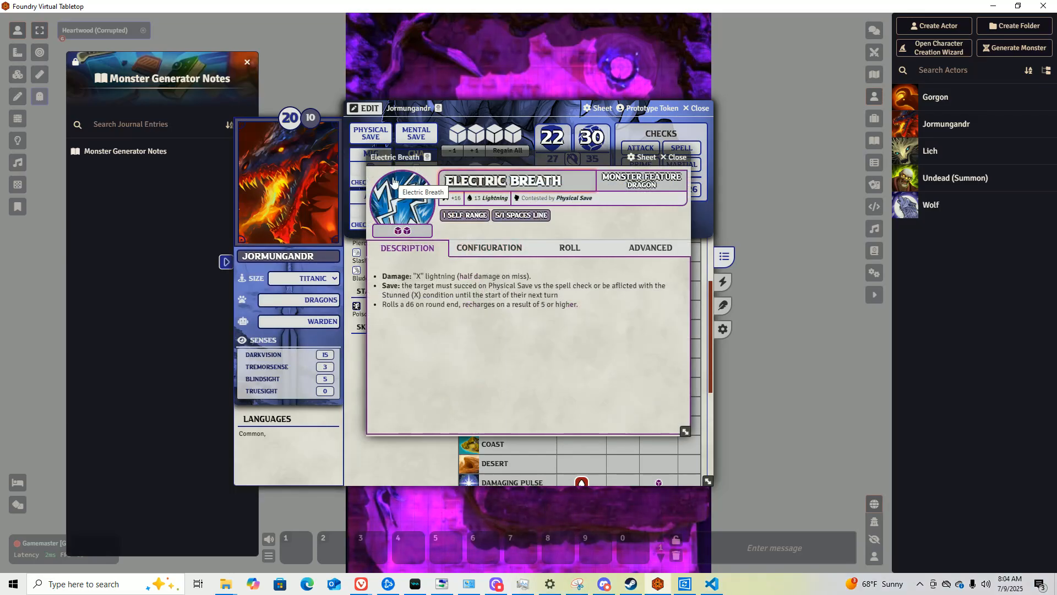
type("SHADO")
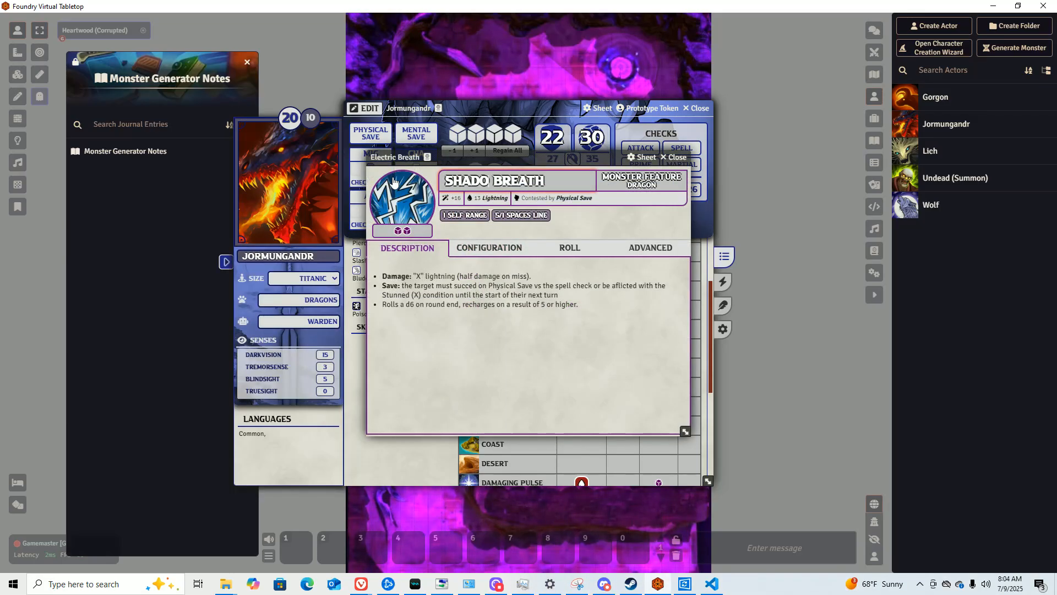
type("W")
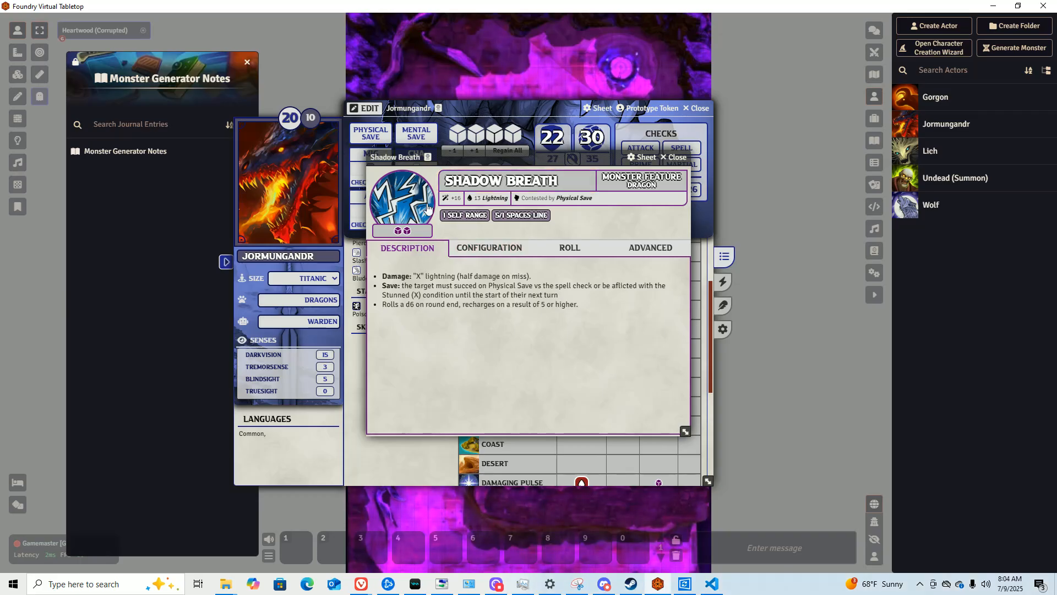
Change Shadow Breath's icon to the purple ghostly spirits image from the core icons/magic/death folder and close the stray macro window.
left_click(428, 207)
left_click(391, 102)
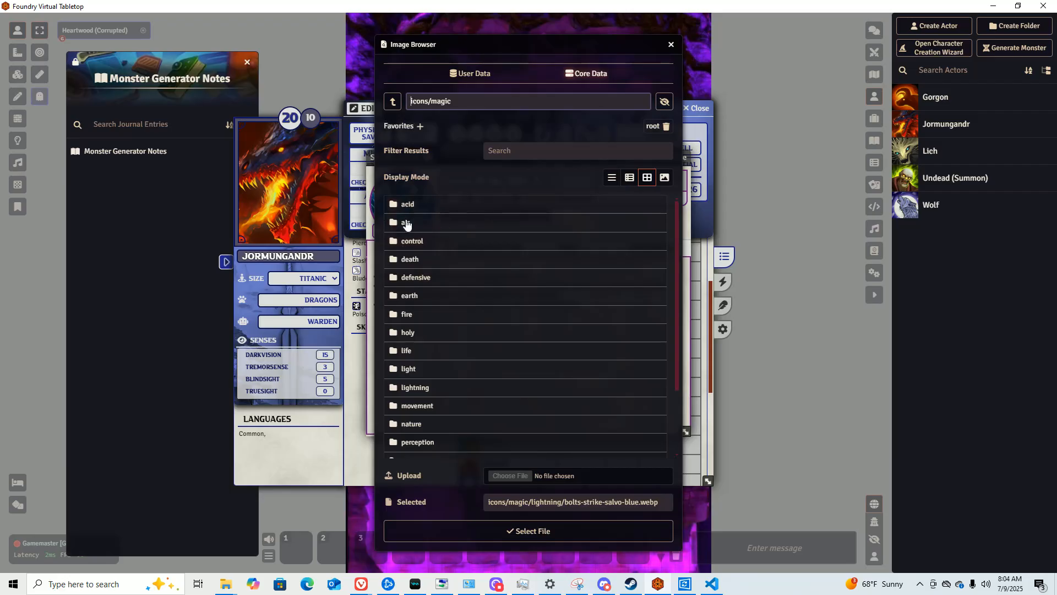
left_click(406, 205)
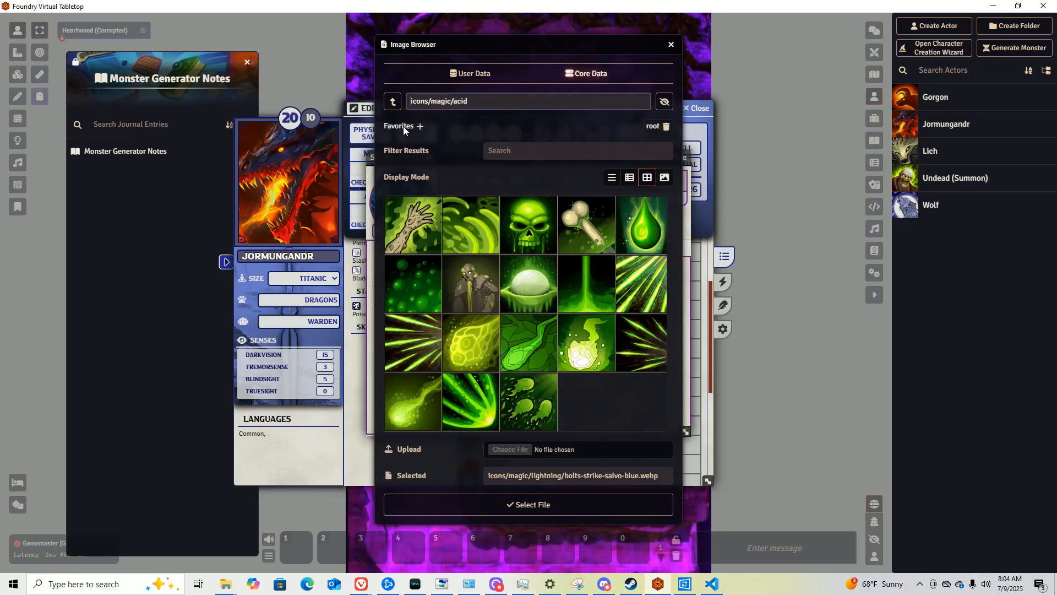
left_click(392, 101)
scroll(448, 402, "down", 3)
scroll(449, 401, "up", 3)
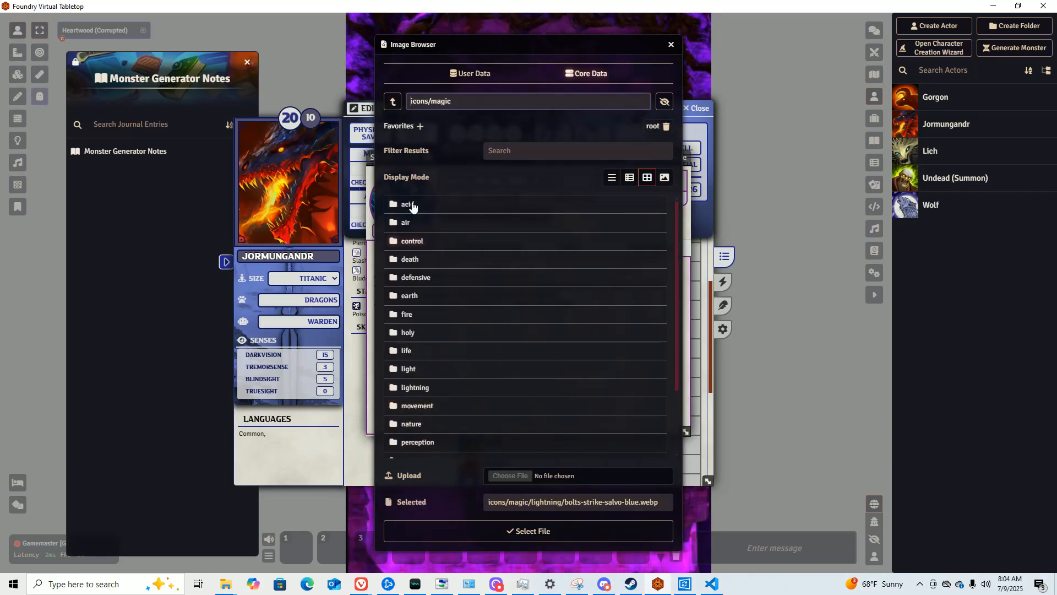
left_click(410, 259)
scroll(506, 274, "down", 5)
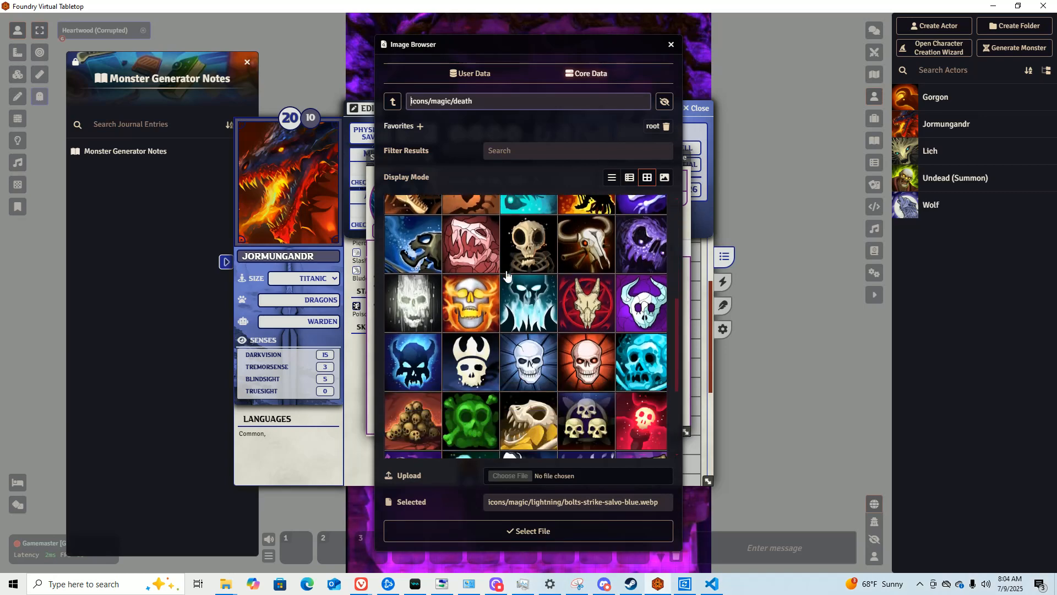
scroll(506, 275, "down", 3)
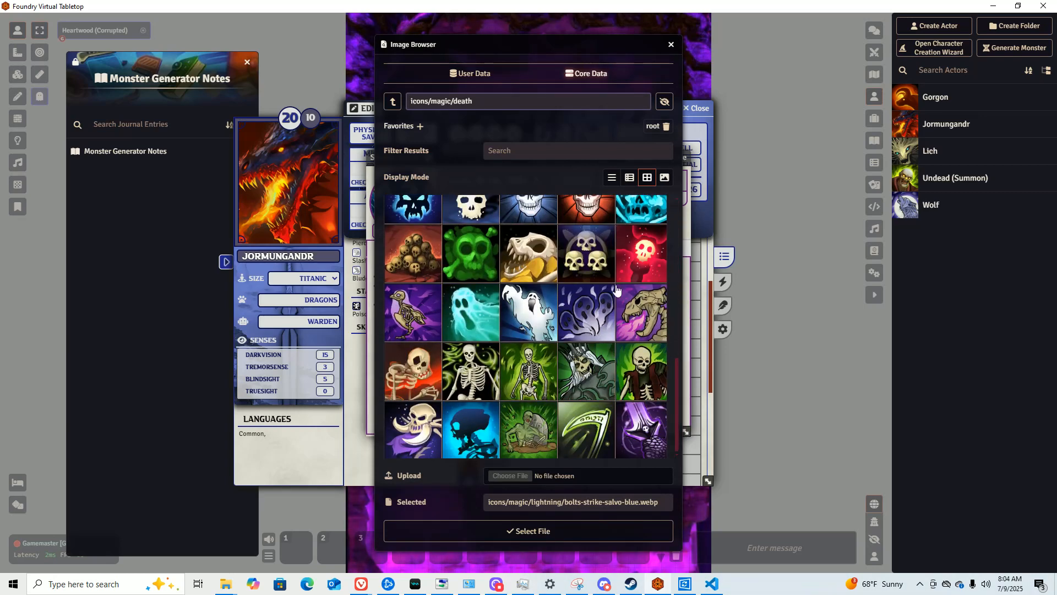
left_click(567, 535)
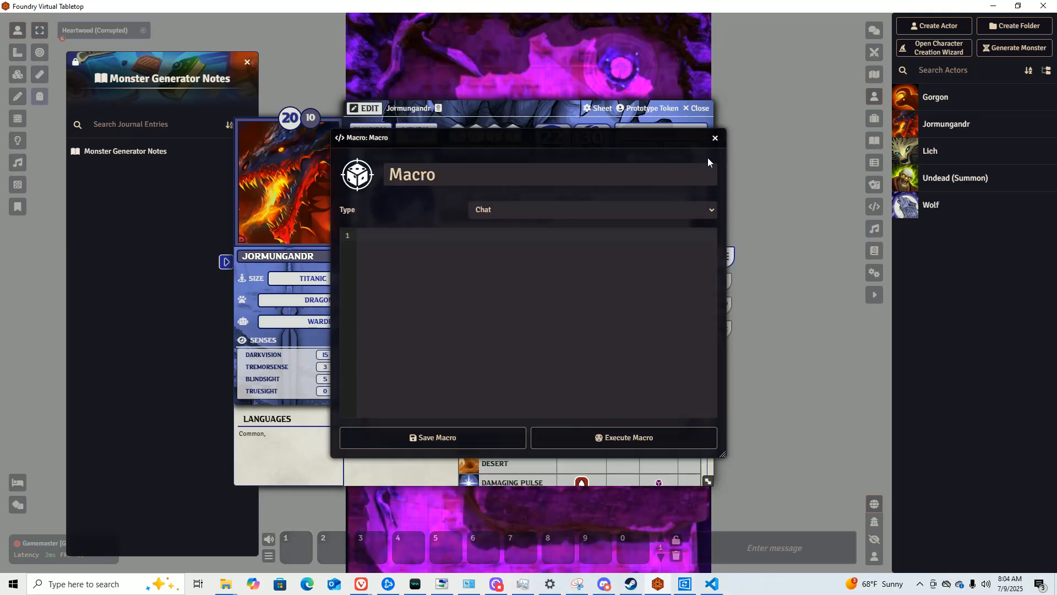
left_click(716, 138)
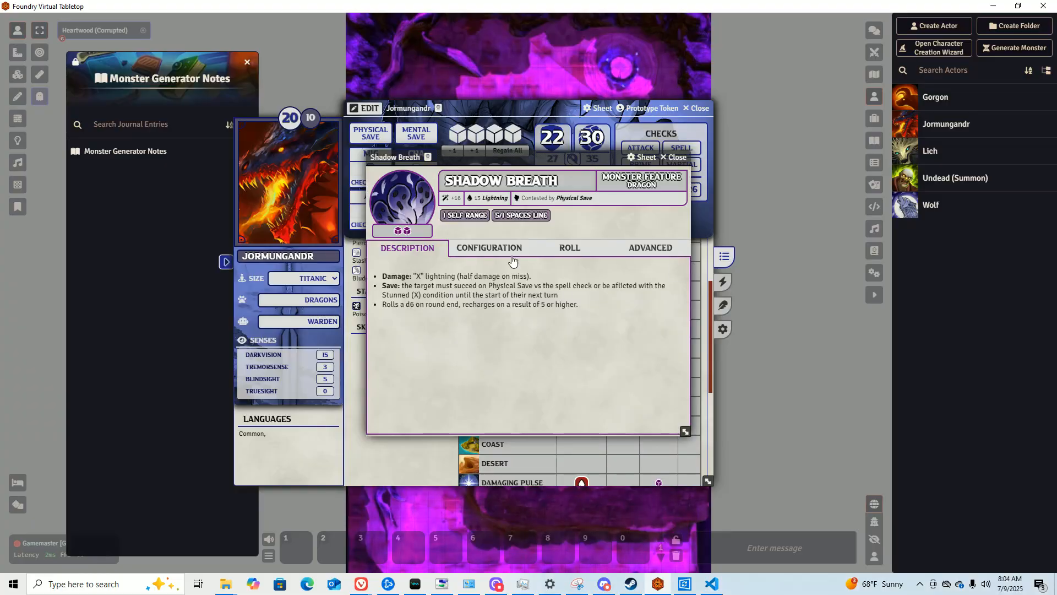
Edit Shadow Breath's description so the damage line reads 13 Umbral.
left_click(676, 276)
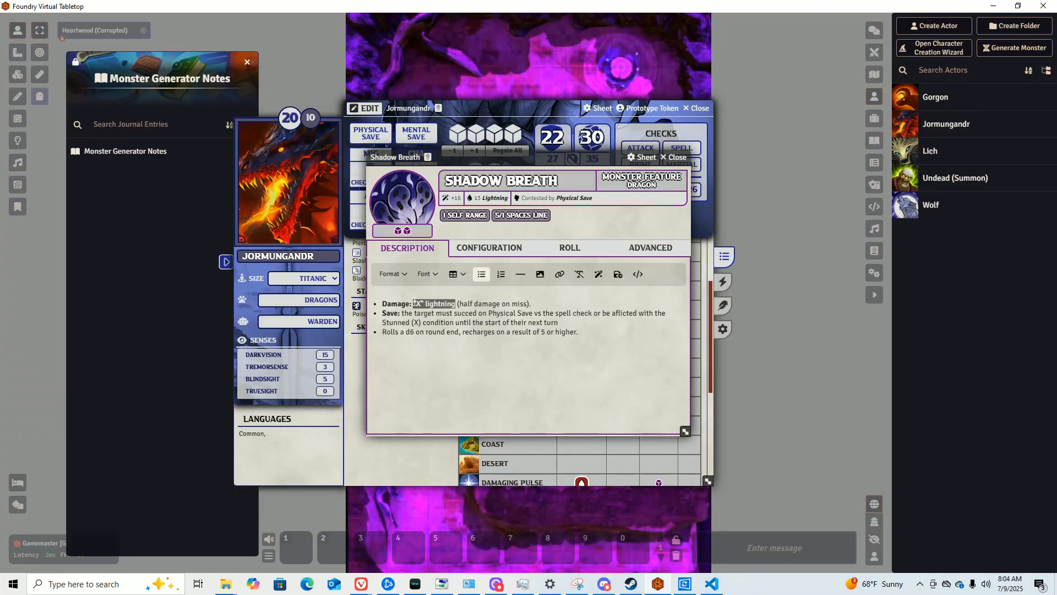
type("13")
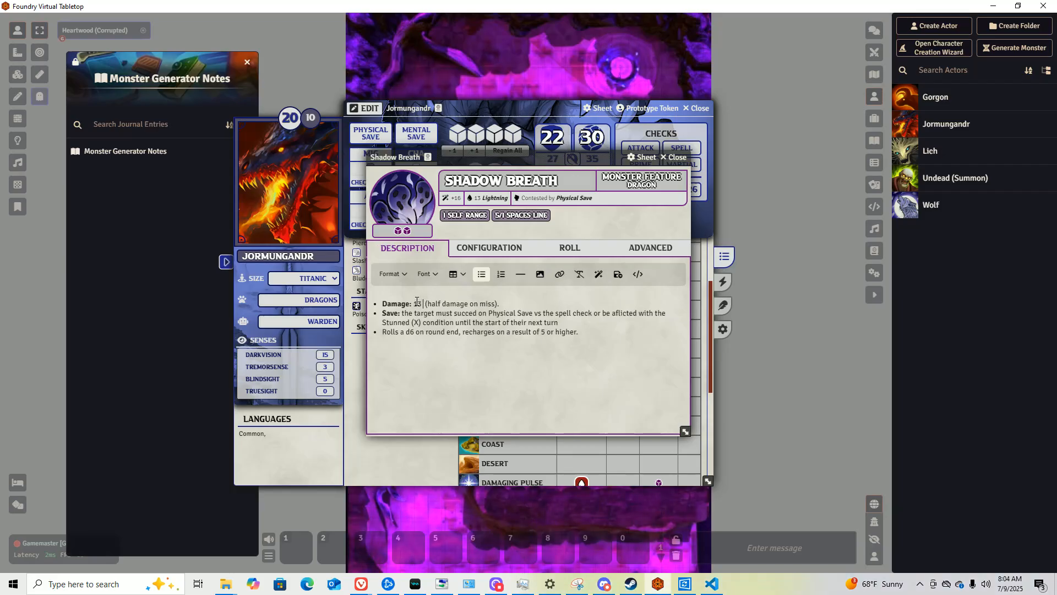
type(" Umbr")
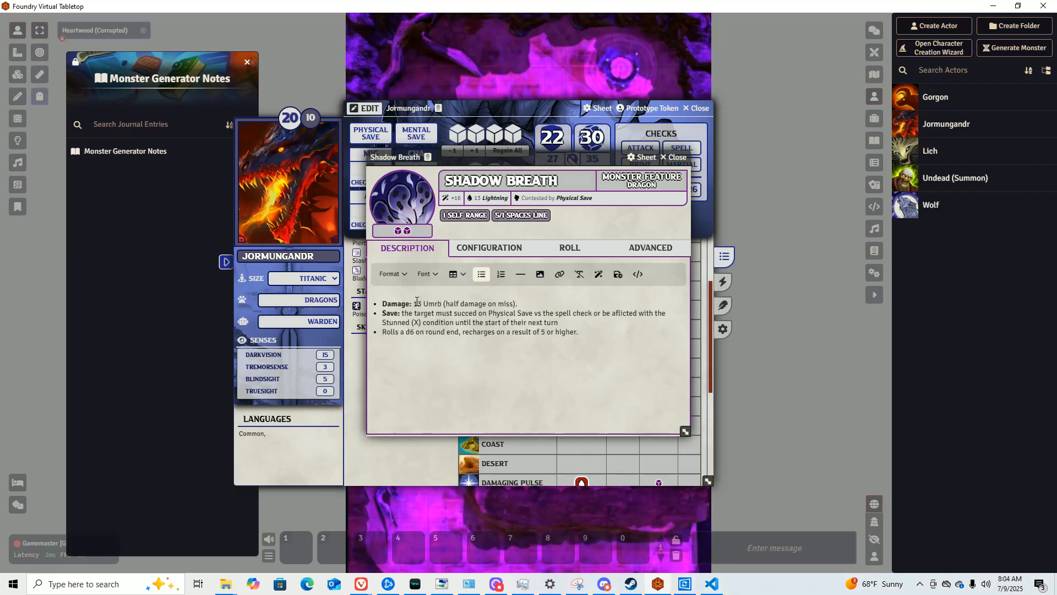
key("BackSpace")
key("BackSpace")
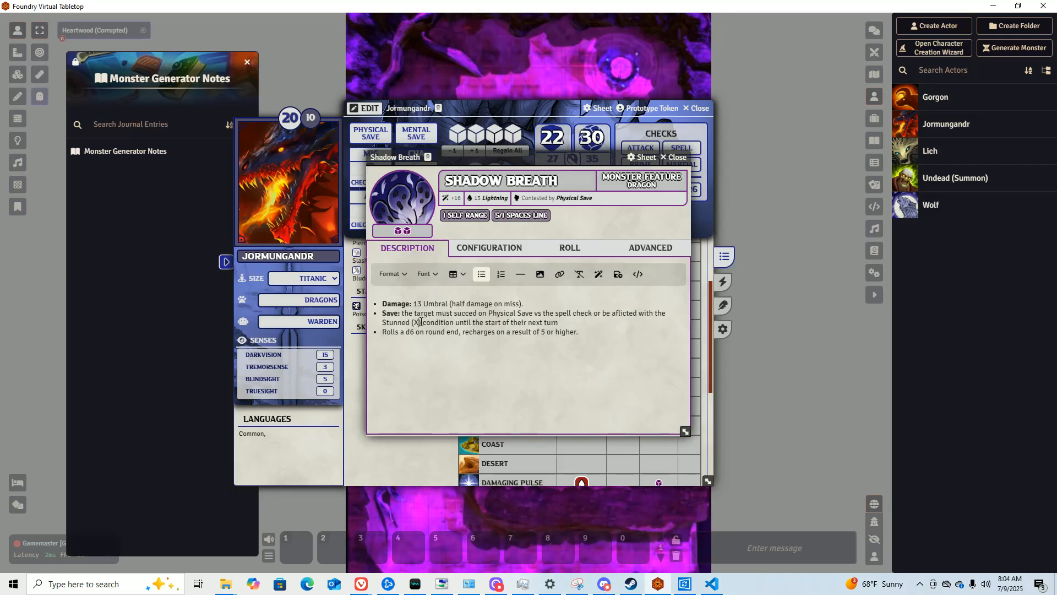
Replace the condition in Shadow Breath's save description with Hindered (3) and save the text.
left_click_drag(399, 323, 387, 322)
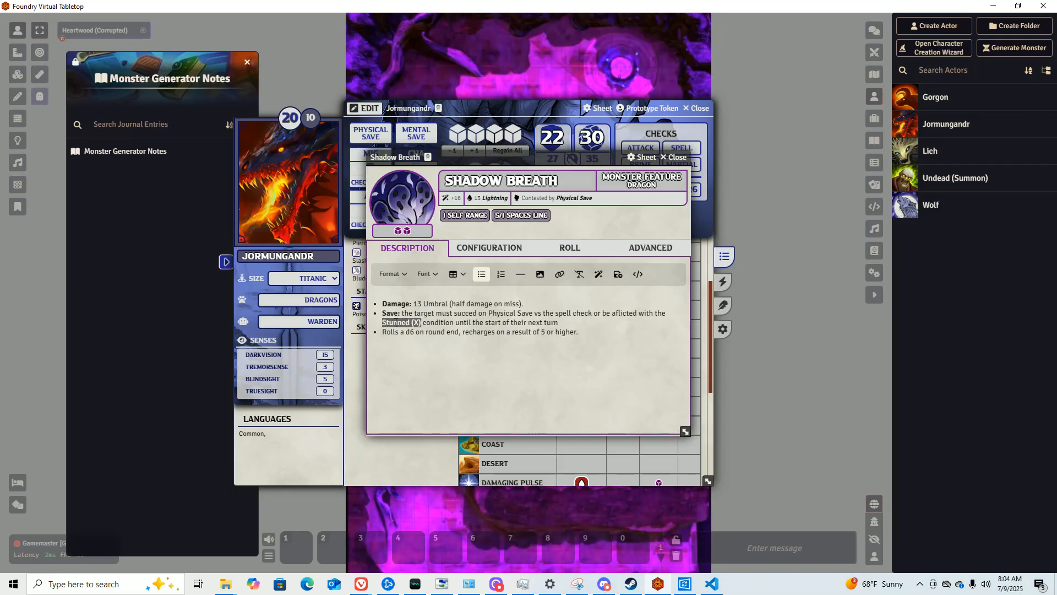
type("Hinde")
type("red (")
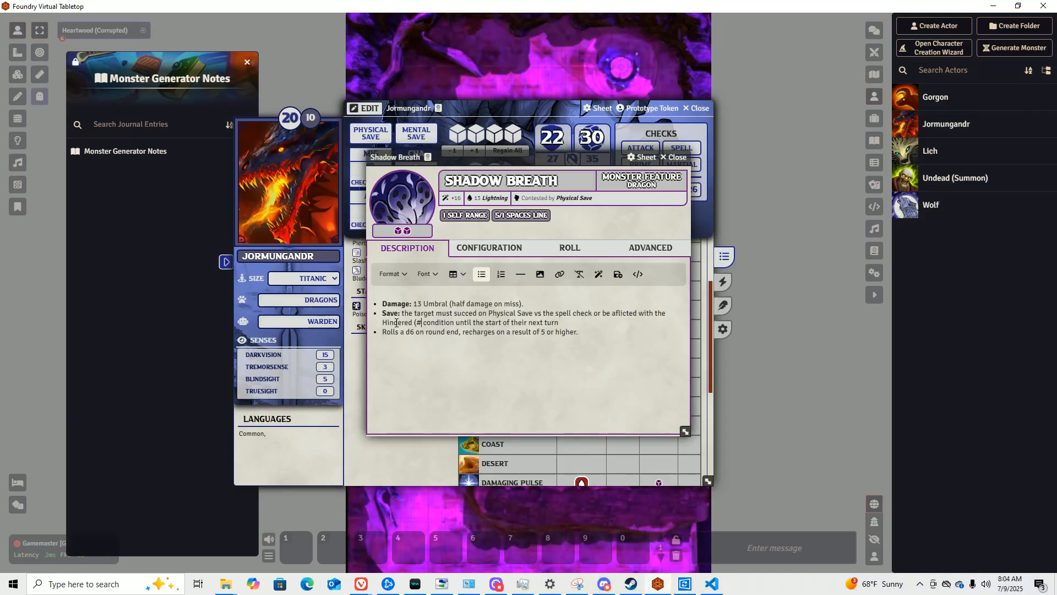
type("3)")
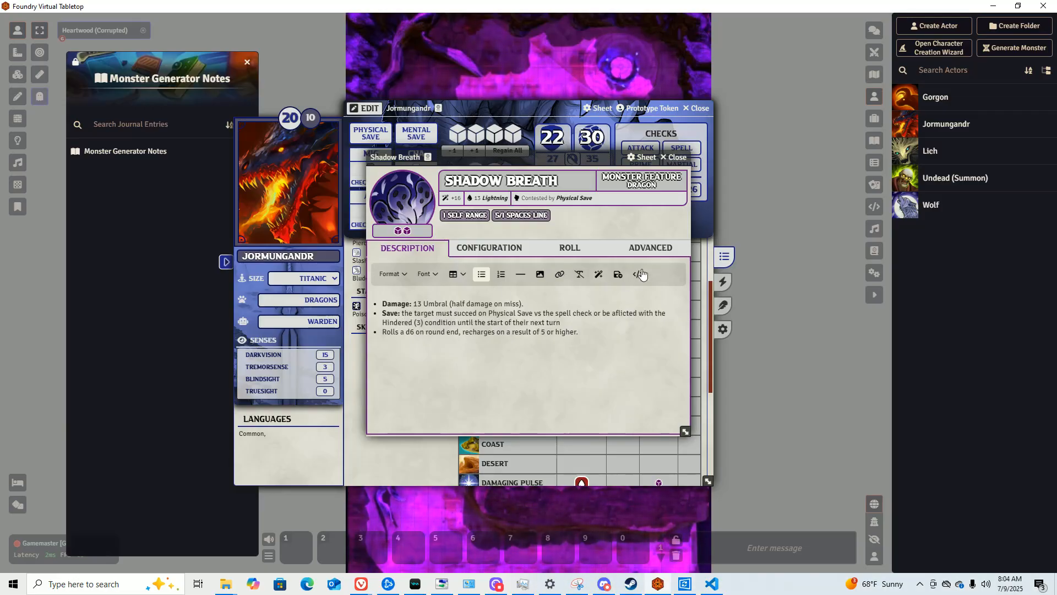
left_click(617, 274)
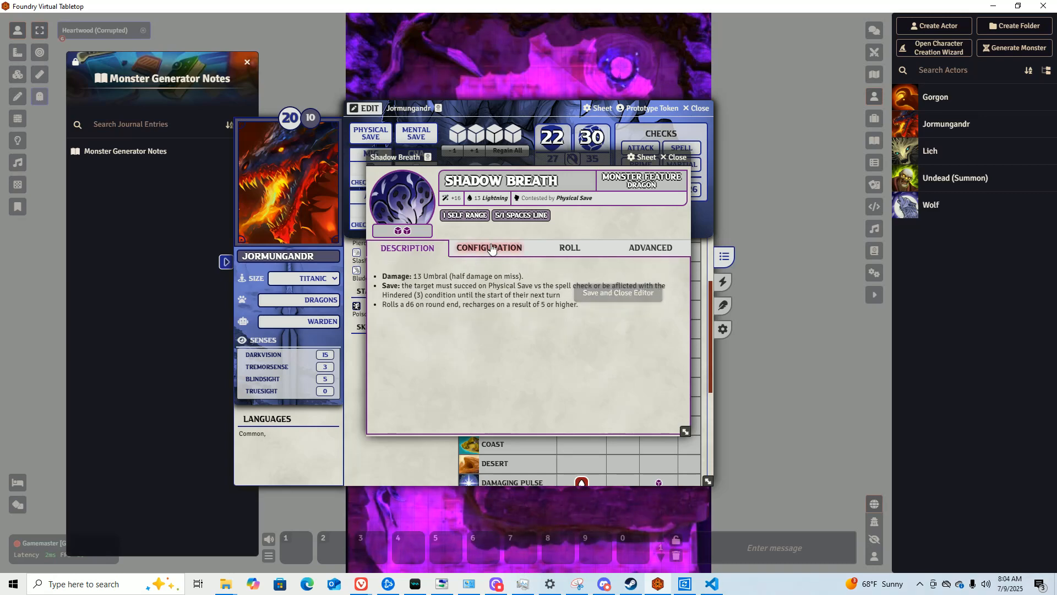
Set Shadow Breath's damage formula type to Umbral, update its against-status to match the description, and close the feature.
left_click(570, 247)
scroll(534, 355, "down", 5)
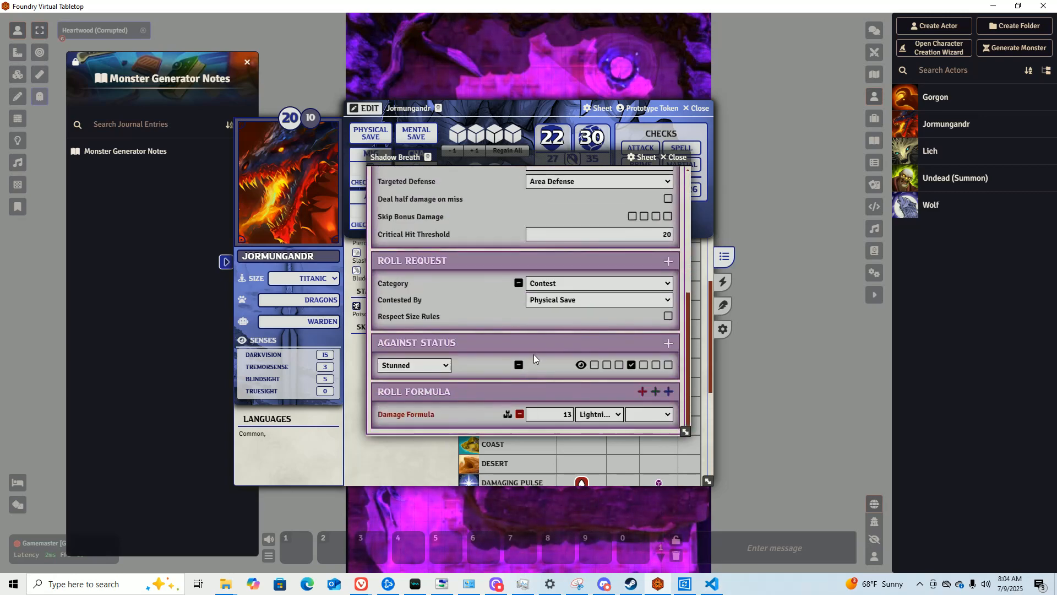
left_click(596, 414)
left_click(601, 386)
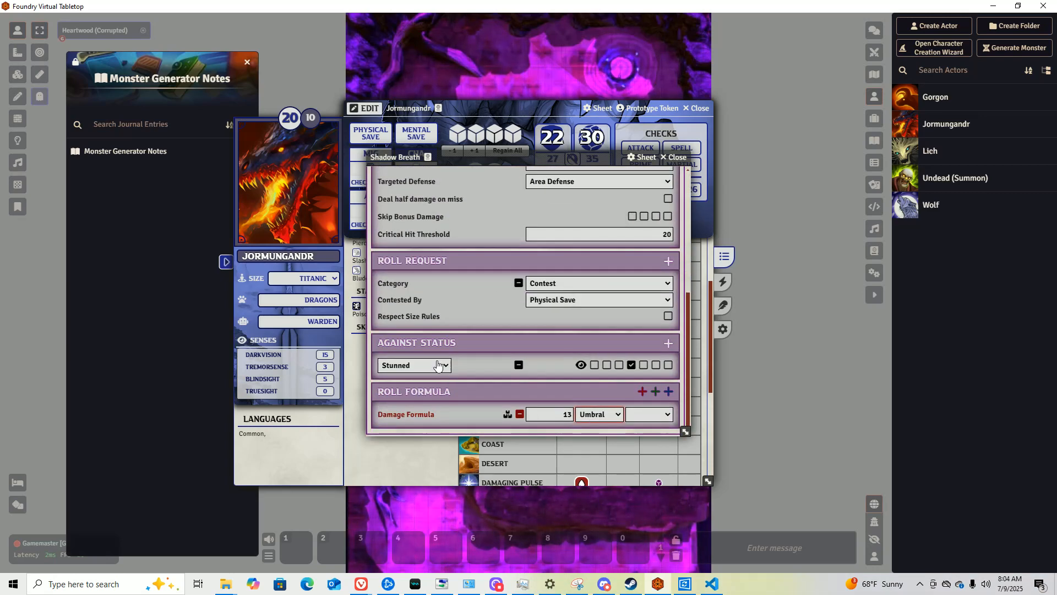
left_click(437, 365)
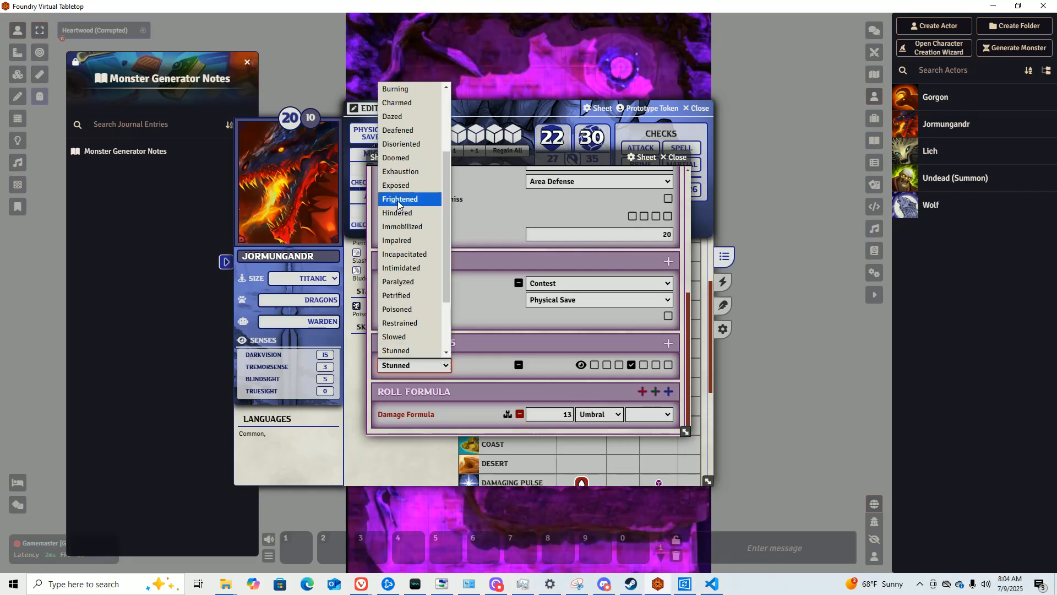
scroll(497, 289, "up", 5)
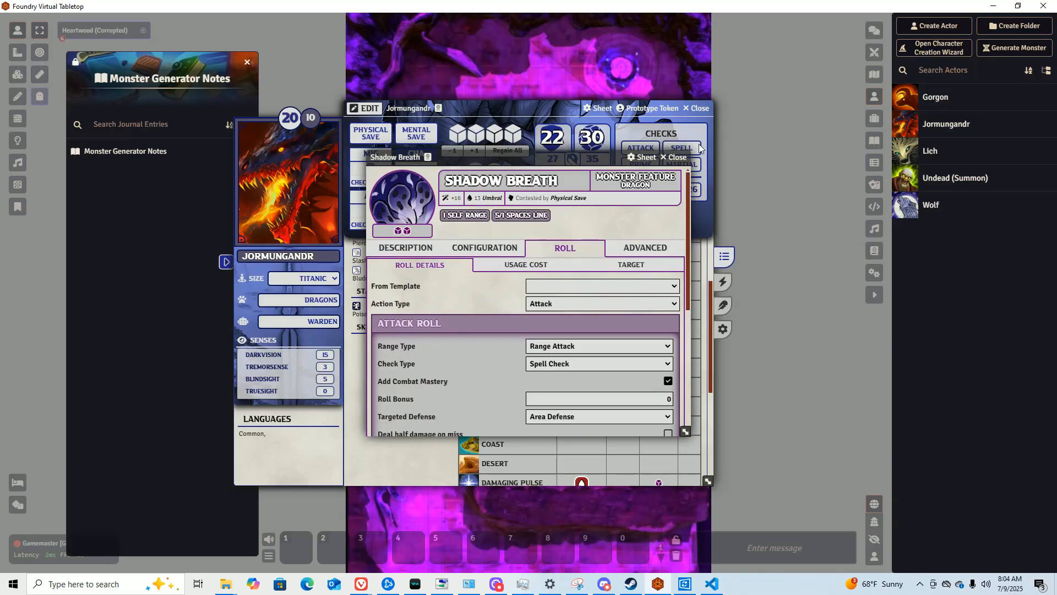
left_click(674, 157)
Review Jormungandr's full feature list, including the Unrelenting description, and close the character sheet.
scroll(525, 314, "down", 3)
scroll(526, 313, "down", 1)
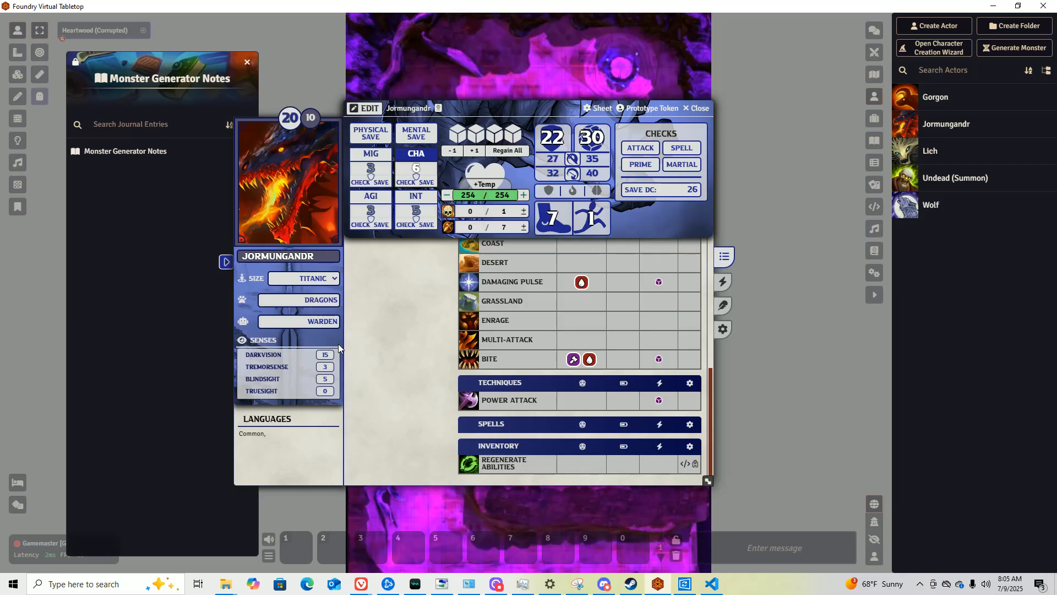
scroll(577, 298, "up", 5)
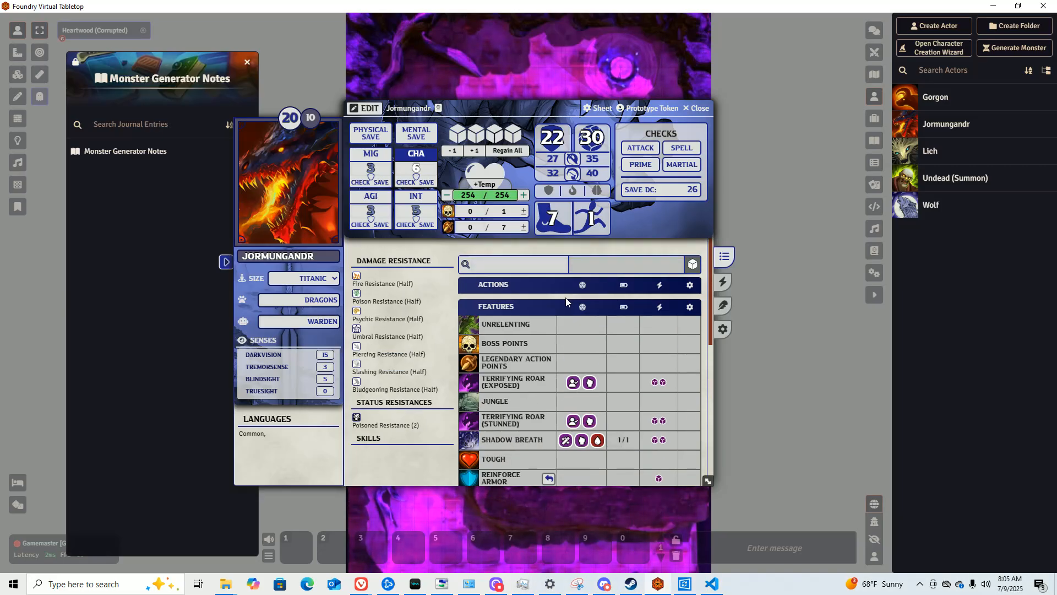
scroll(488, 325, "down", 6)
scroll(472, 324, "up", 6)
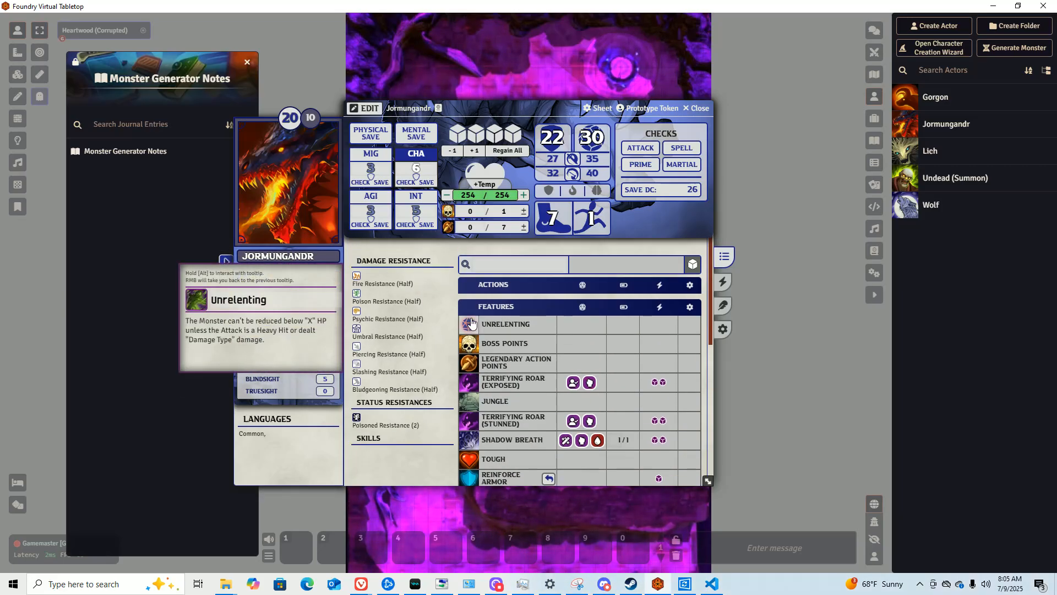
left_click(694, 108)
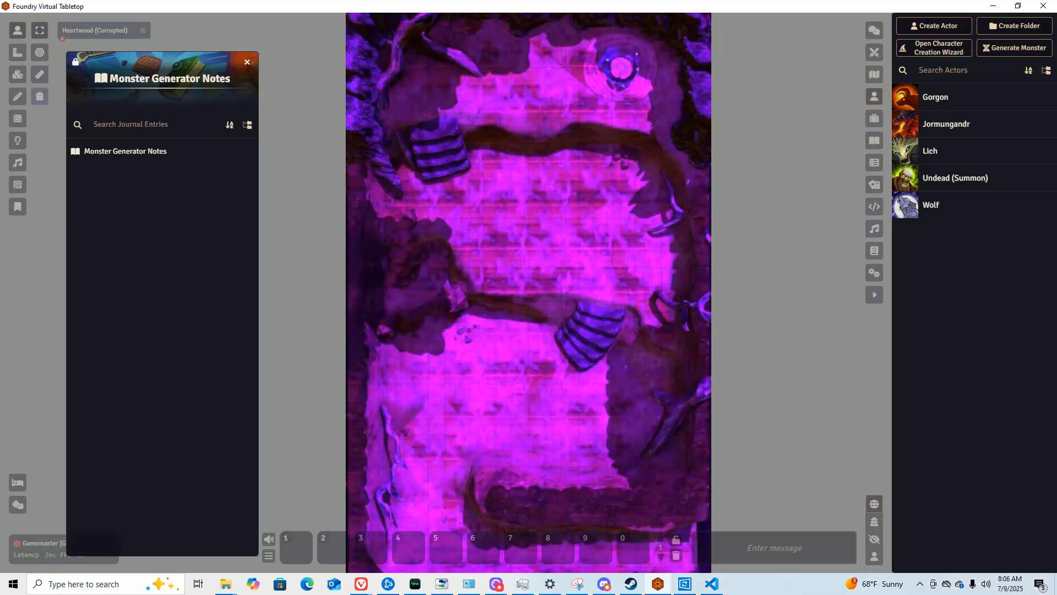
Close the Monster Generator Notes and open the RAVN Quest: Monsters (Abilities) compendium.
left_click(246, 62)
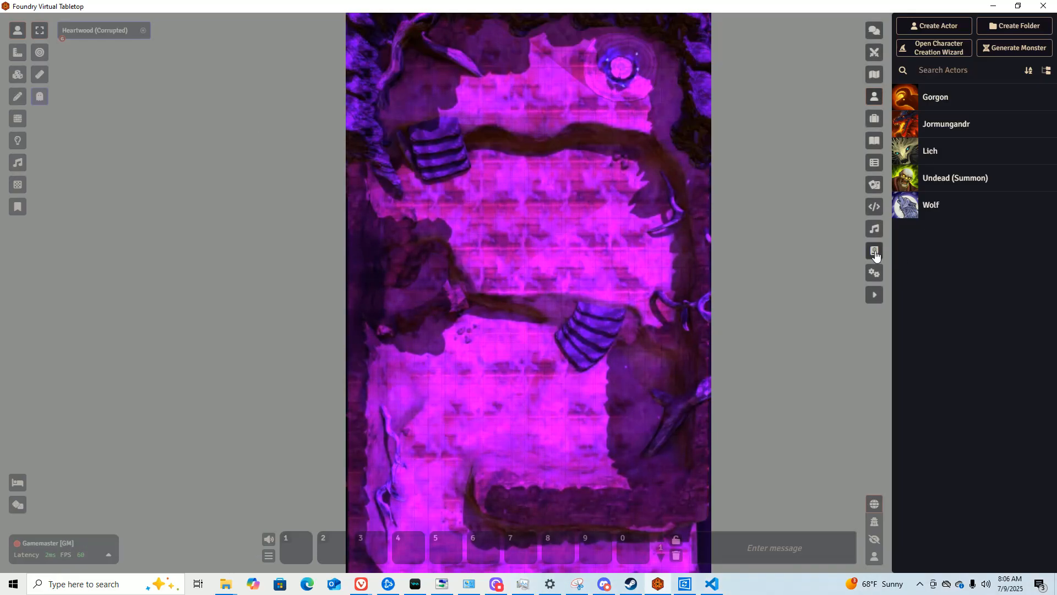
left_click(875, 251)
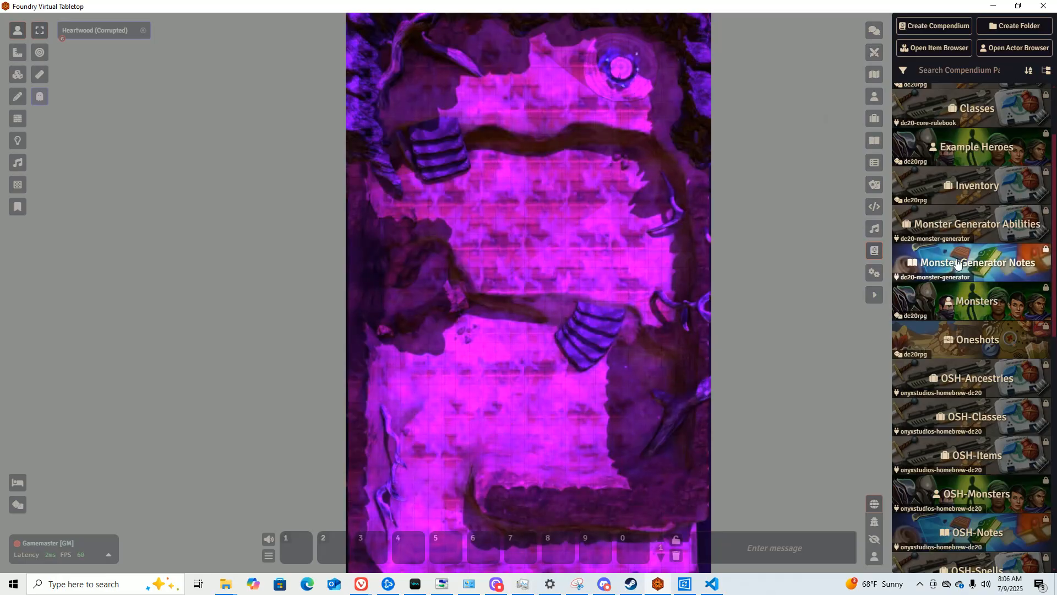
scroll(952, 267, "up", 2)
scroll(952, 275, "down", 4)
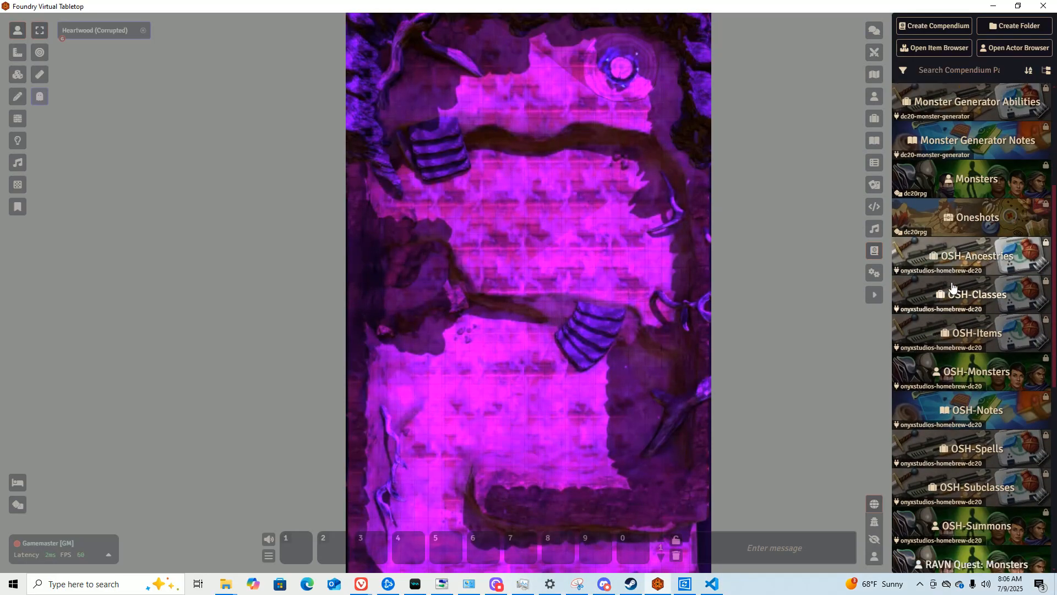
scroll(952, 286, "down", 4)
left_click(962, 396)
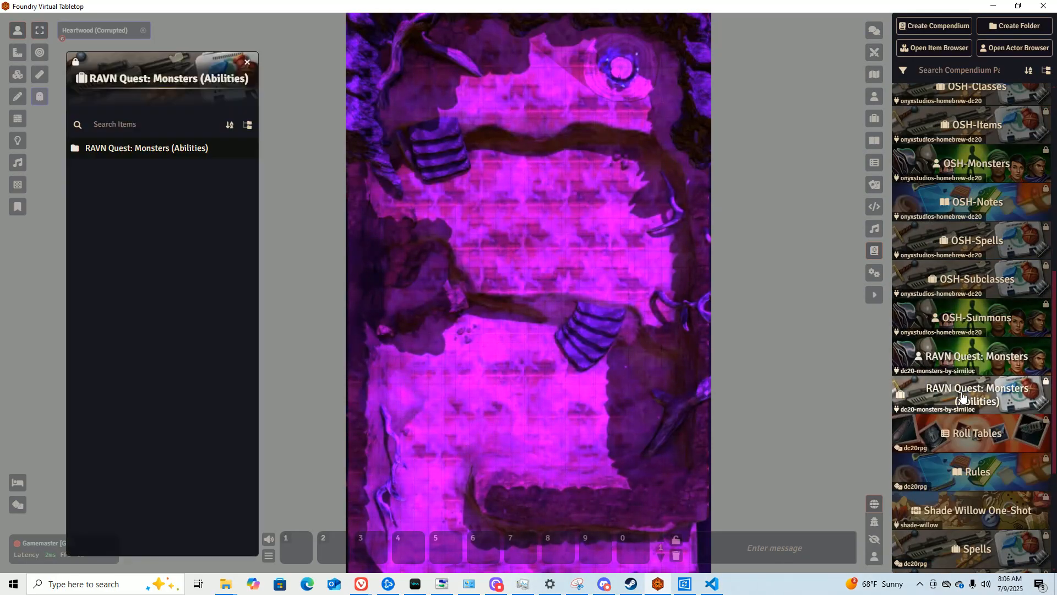
Examine the RAVN Quest: Monsters (Abilities) folders, including Features and the Actions inside WIP.
left_click(166, 149)
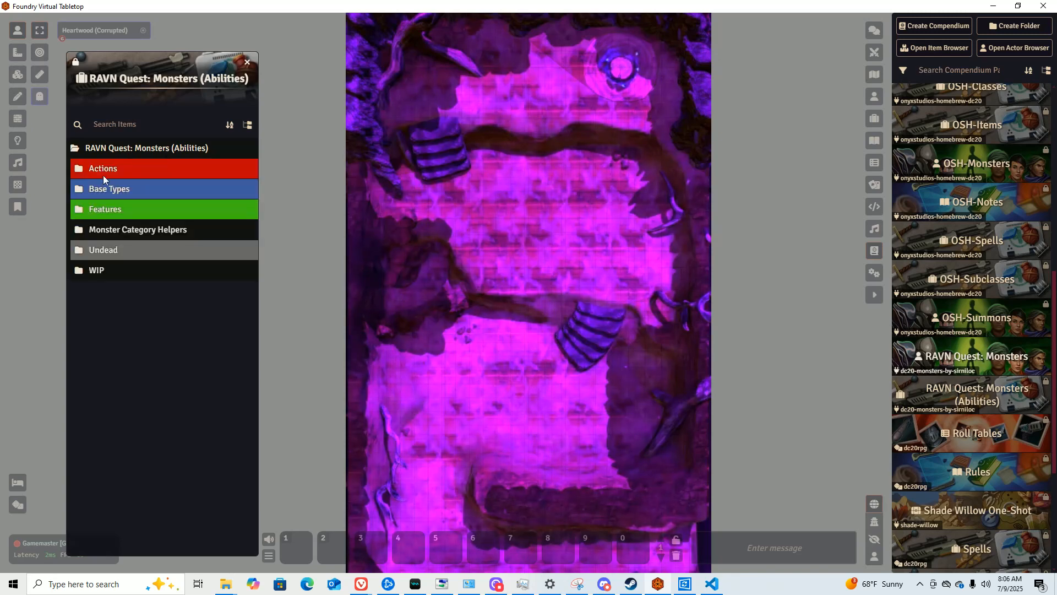
left_click(110, 210)
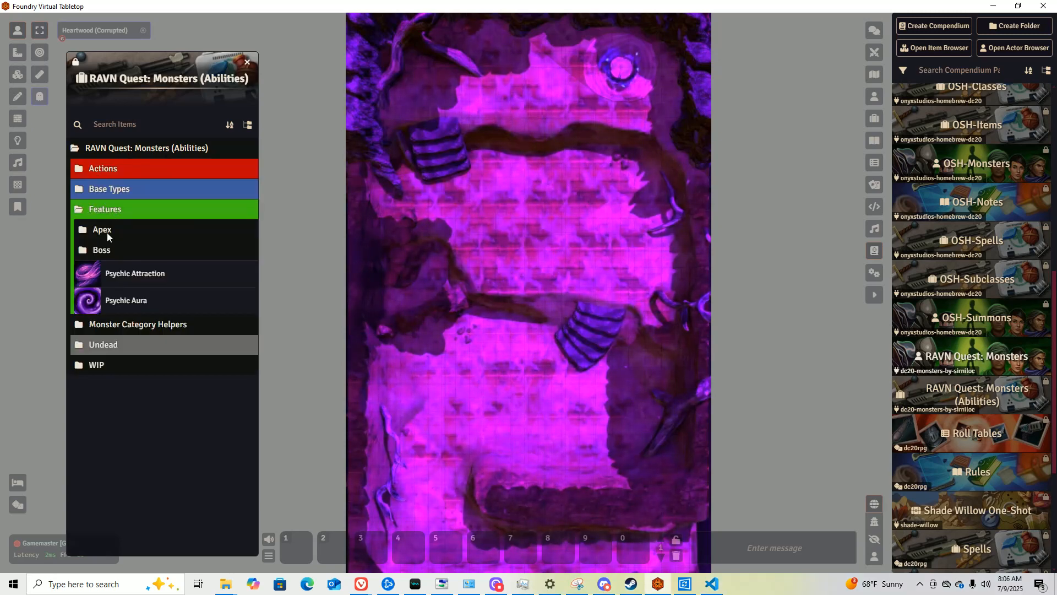
left_click(104, 209)
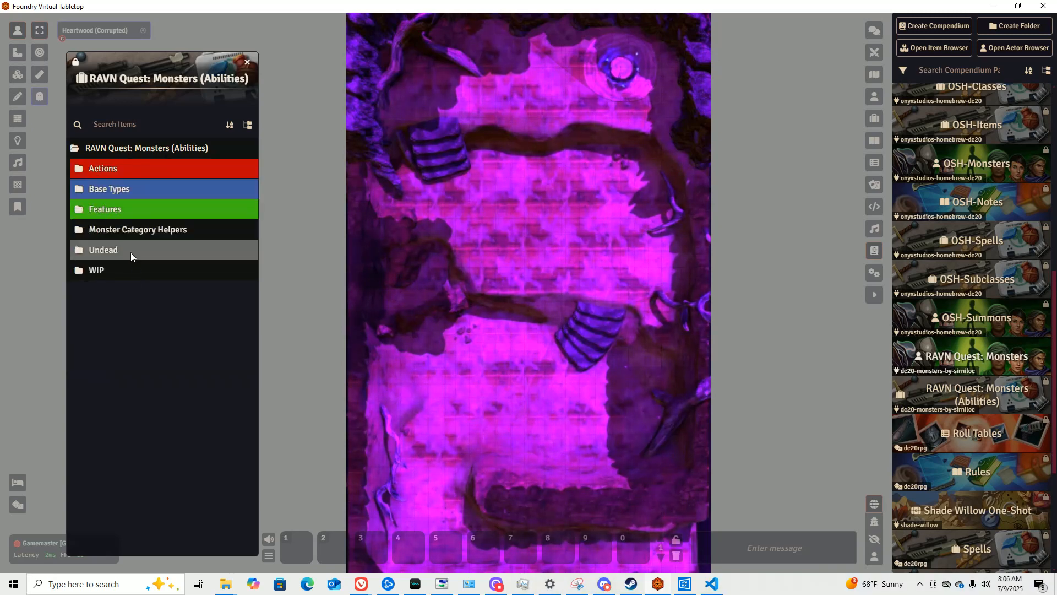
left_click(95, 272)
left_click(115, 290)
scroll(118, 288, "down", 1)
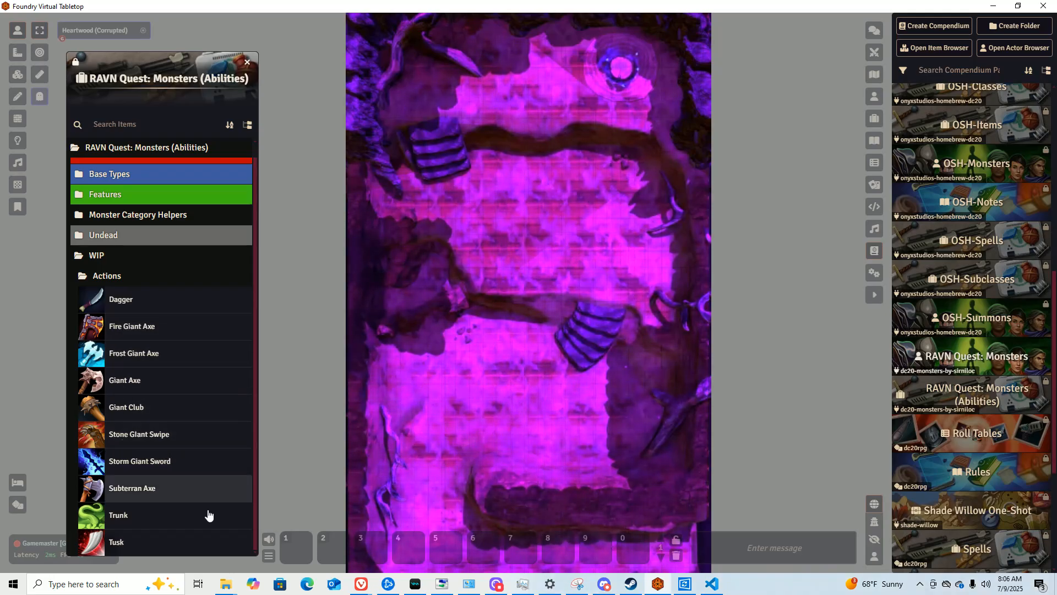
Switch to the Monster Ability Icons window in File Explorer and go up to the FoundryVTT modules folder.
mouse_move(223, 585)
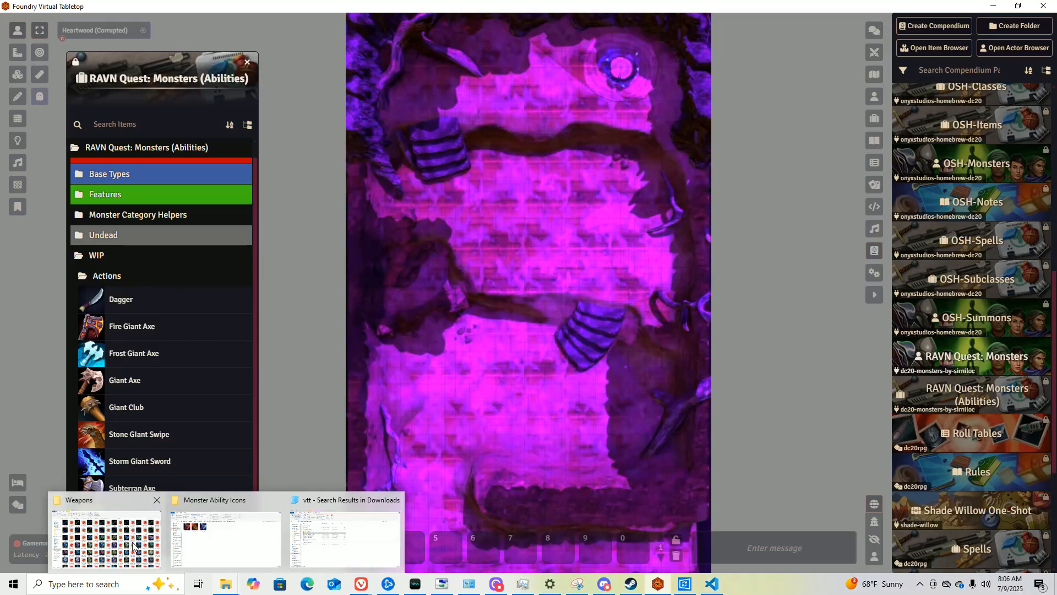
mouse_move(371, 540)
mouse_move(254, 537)
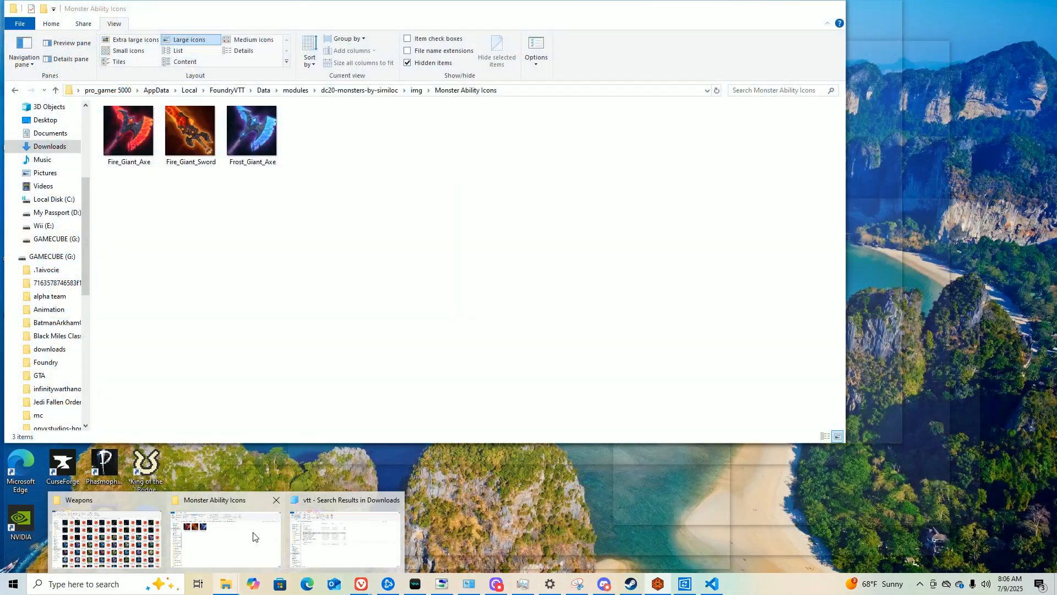
left_click(266, 536)
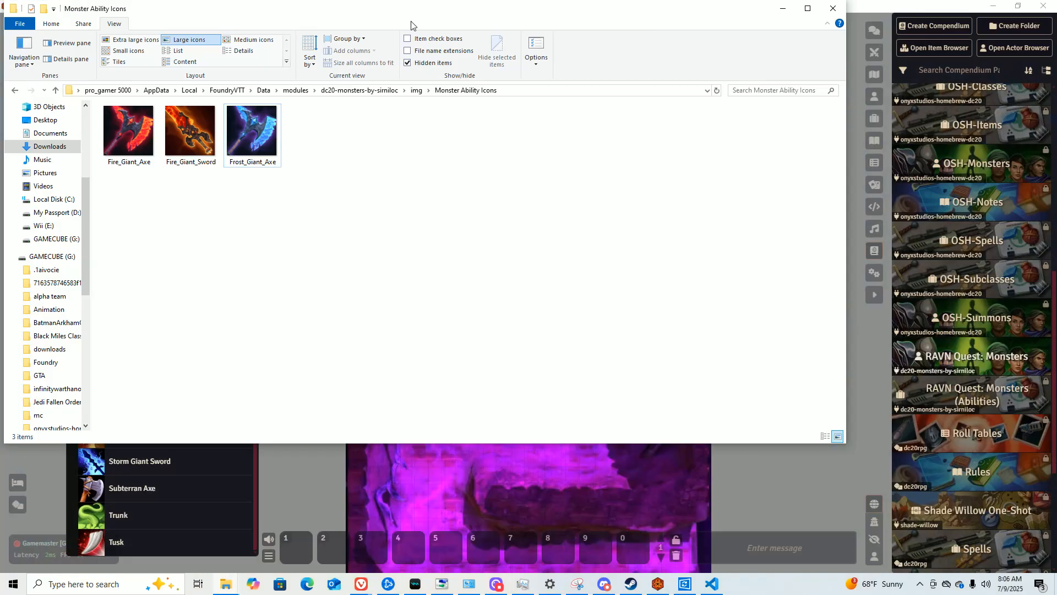
left_click(297, 91)
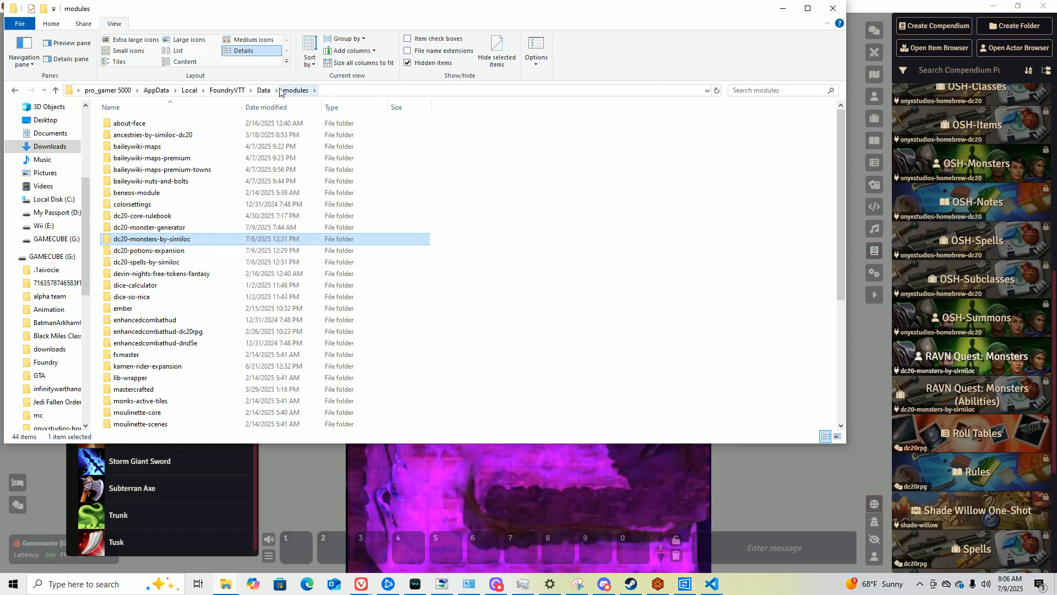
Open the ability-generator script from the dc20-monster-generator module's scripts folder in Visual Studio Code.
double_click(160, 229)
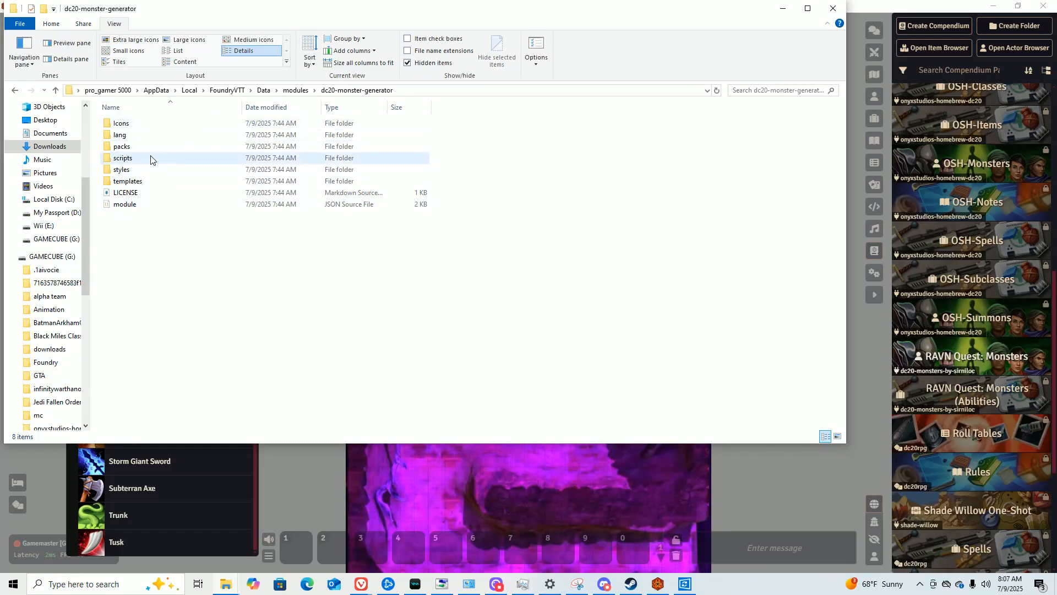
double_click(124, 158)
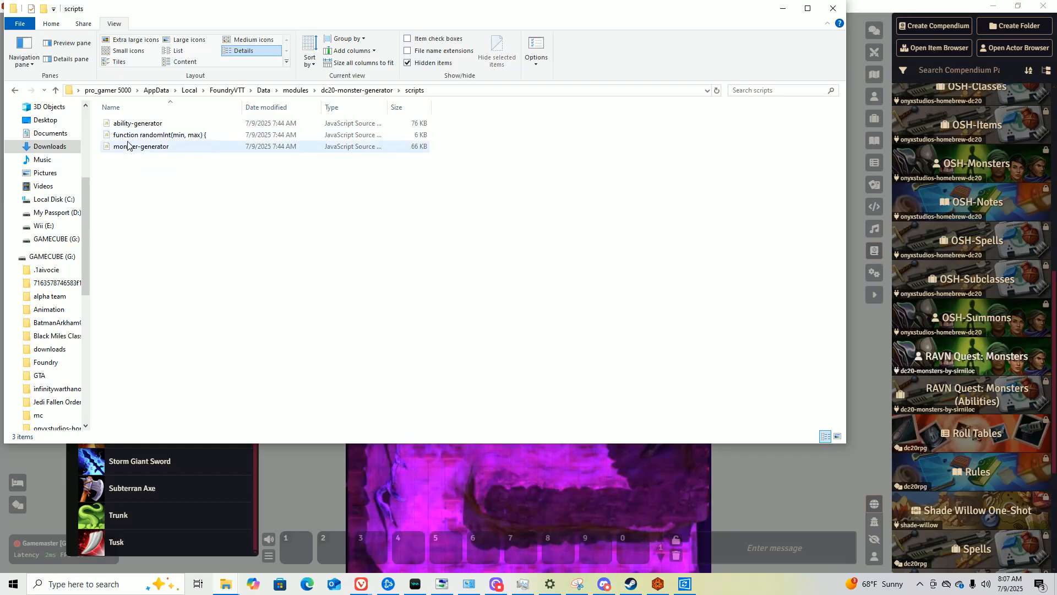
left_click(128, 127)
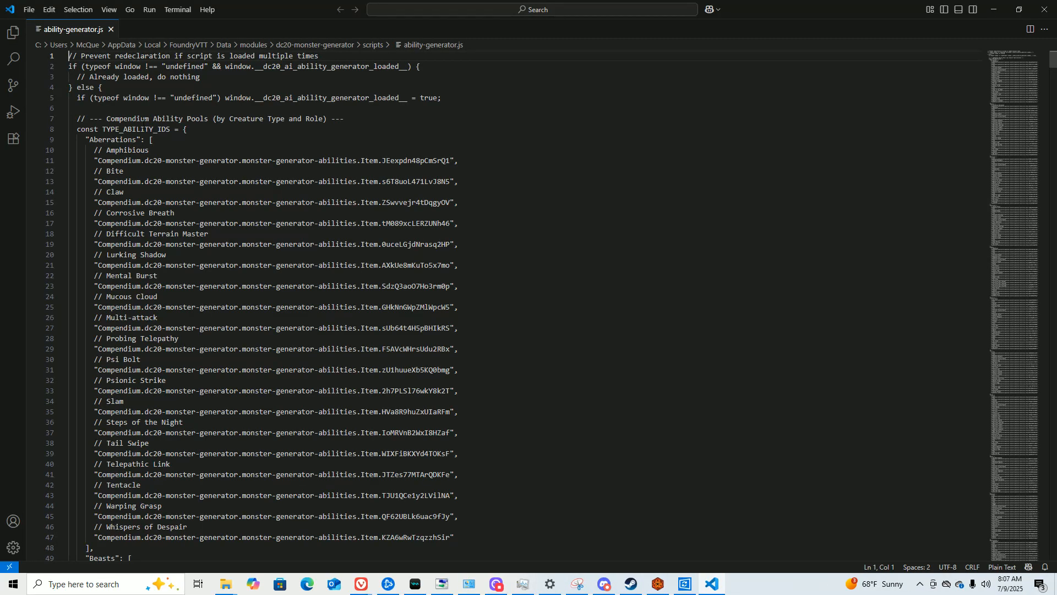
Add a "// Fire Giant Axe" comment at the start of the Giants list in TYPE_ABILITY_IDS, with a new line below it.
scroll(180, 170, "down", 5)
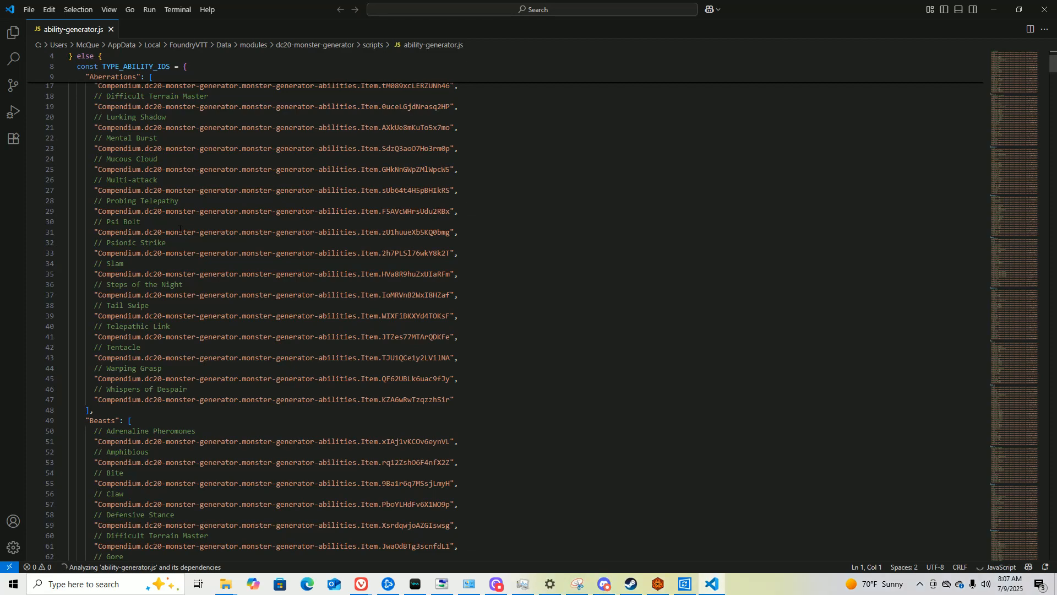
scroll(206, 355, "down", 20)
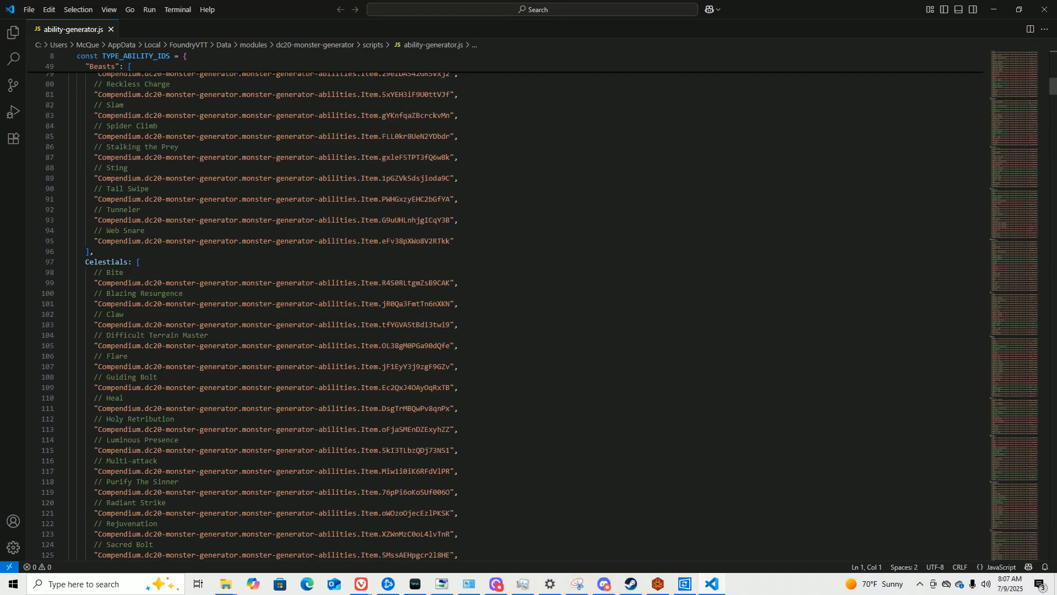
scroll(225, 366, "down", 20)
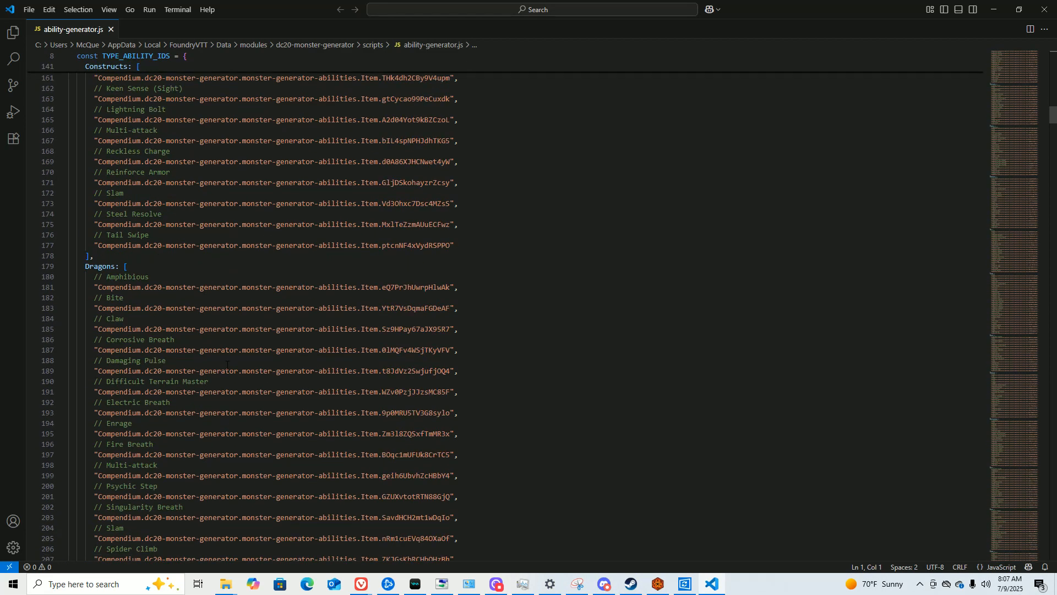
scroll(225, 362, "down", 20)
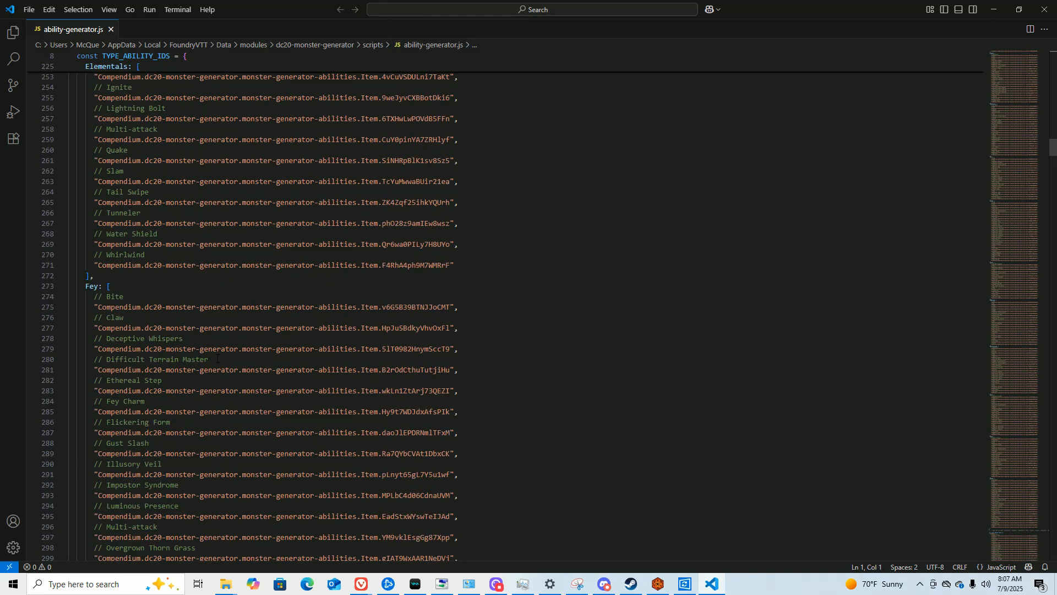
scroll(208, 355, "down", 20)
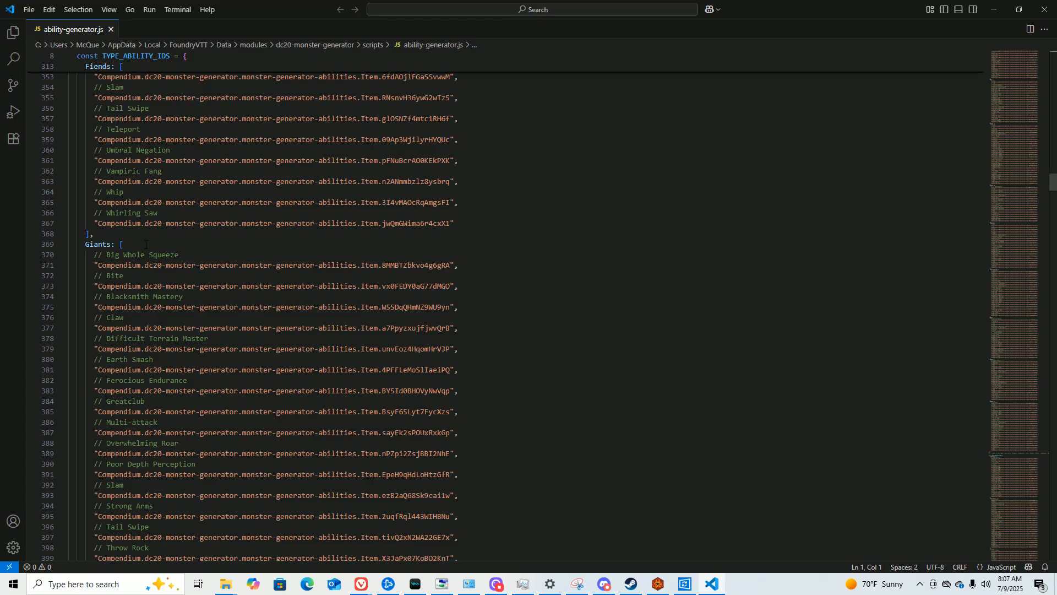
scroll(184, 254, "down", 2)
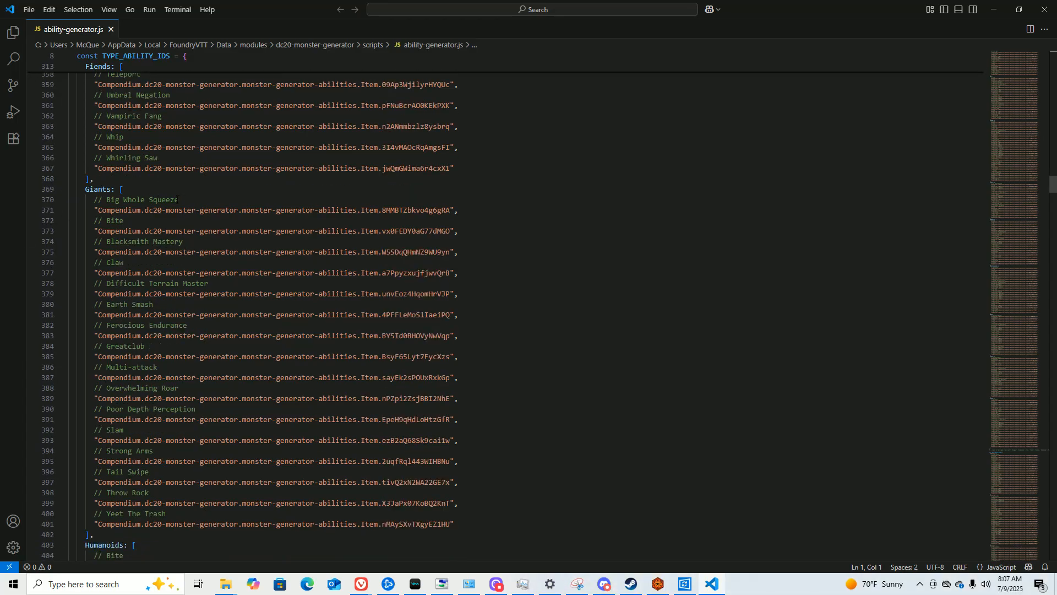
left_click(135, 188)
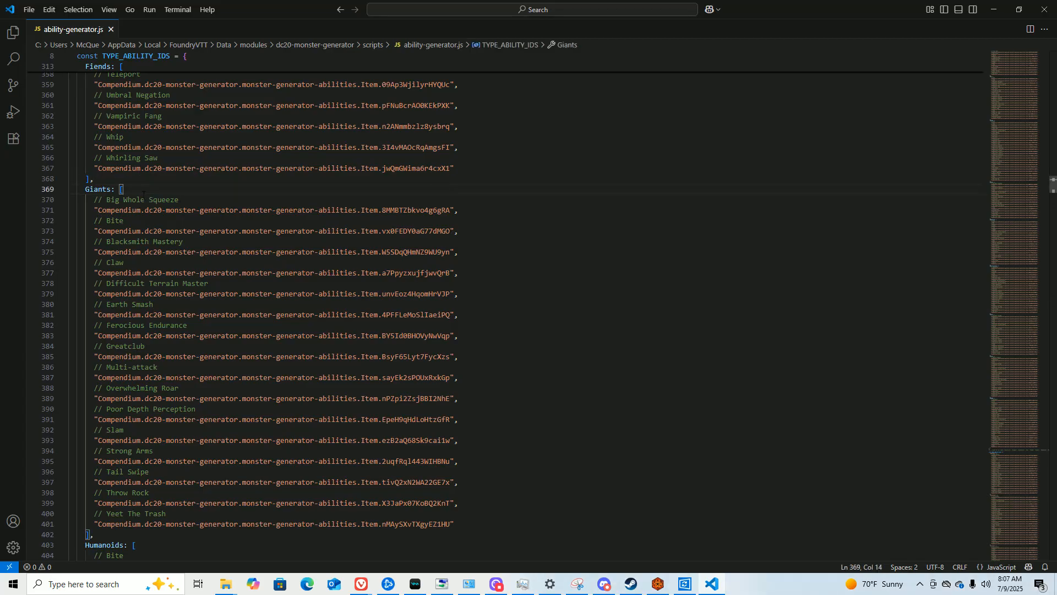
key("Return")
type("// ")
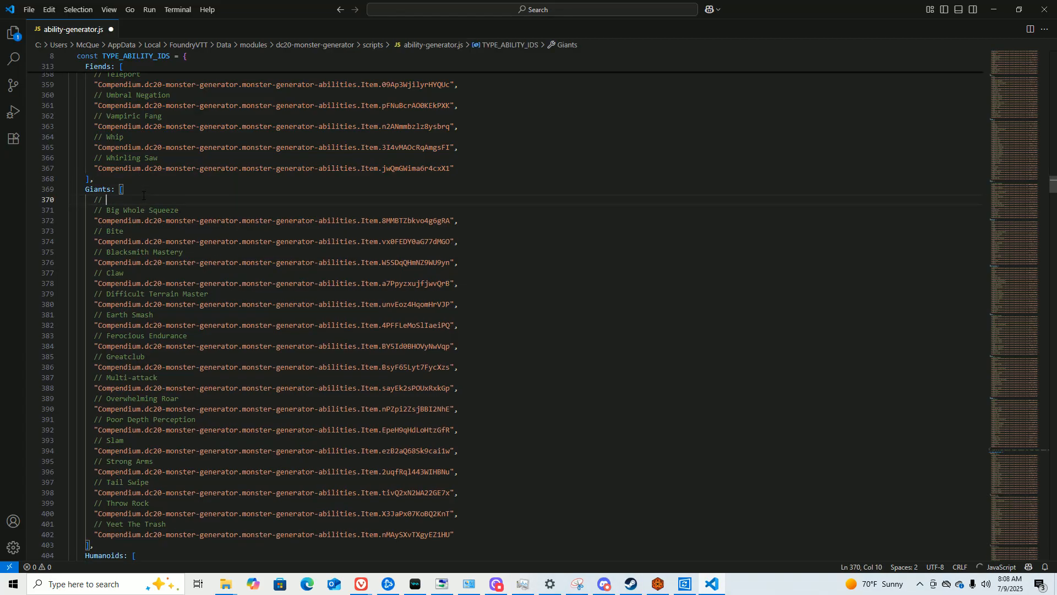
type("Fire Gi")
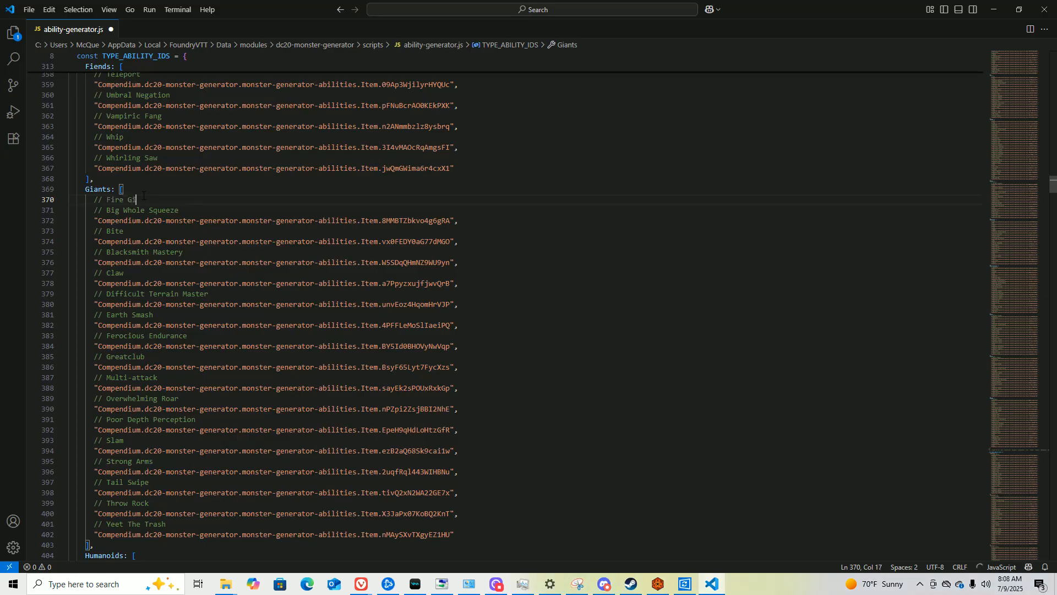
type("ant Axe")
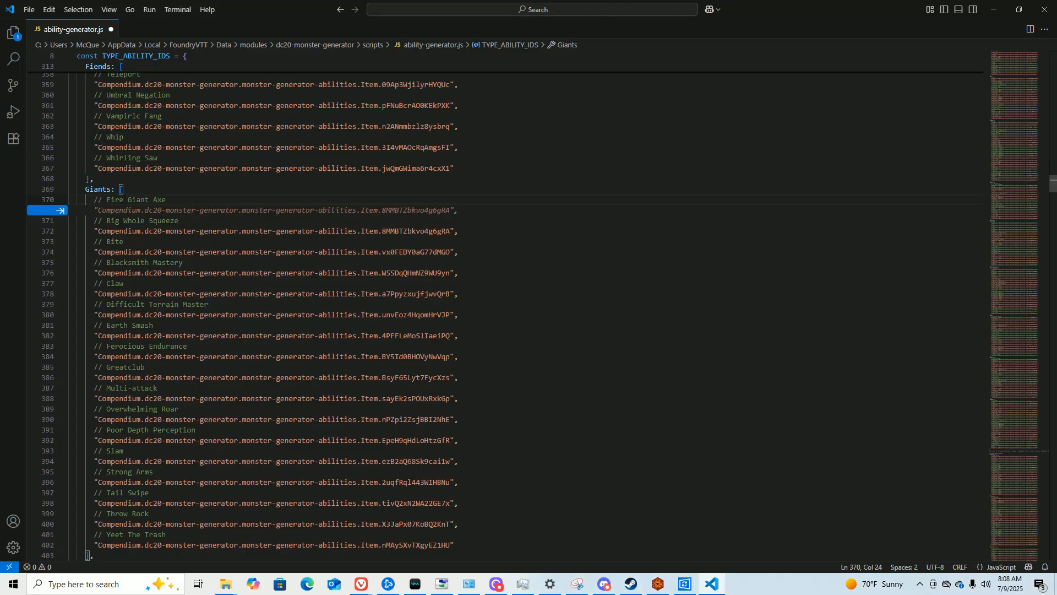
key("Return")
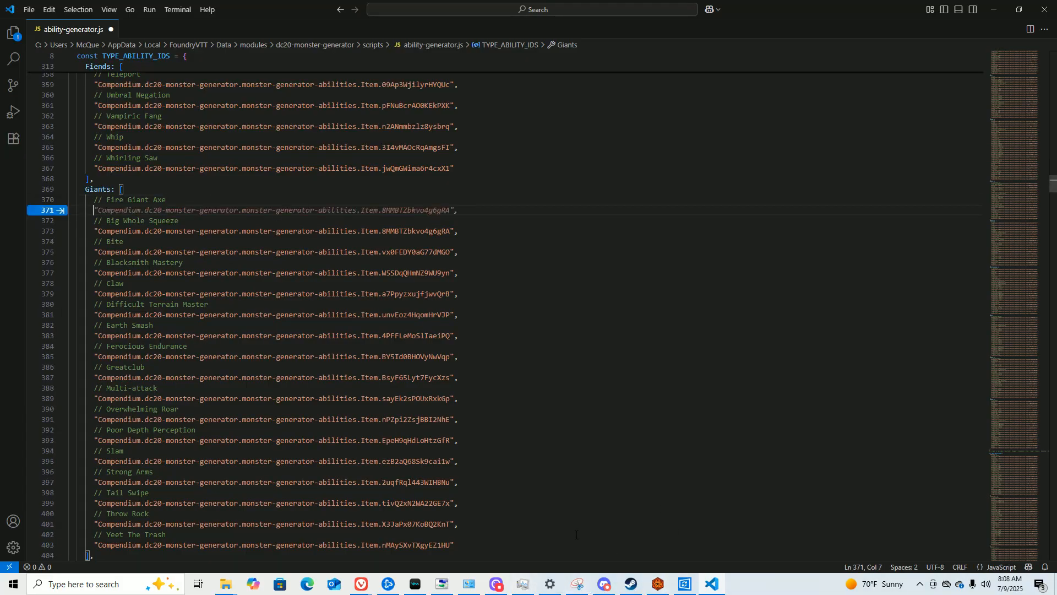
Copy the Fire Giant Axe's document UUID in Foundry Virtual Tabletop and paste it as a quoted, comma-terminated entry under its comment in Visual Studio Code.
left_click(658, 583)
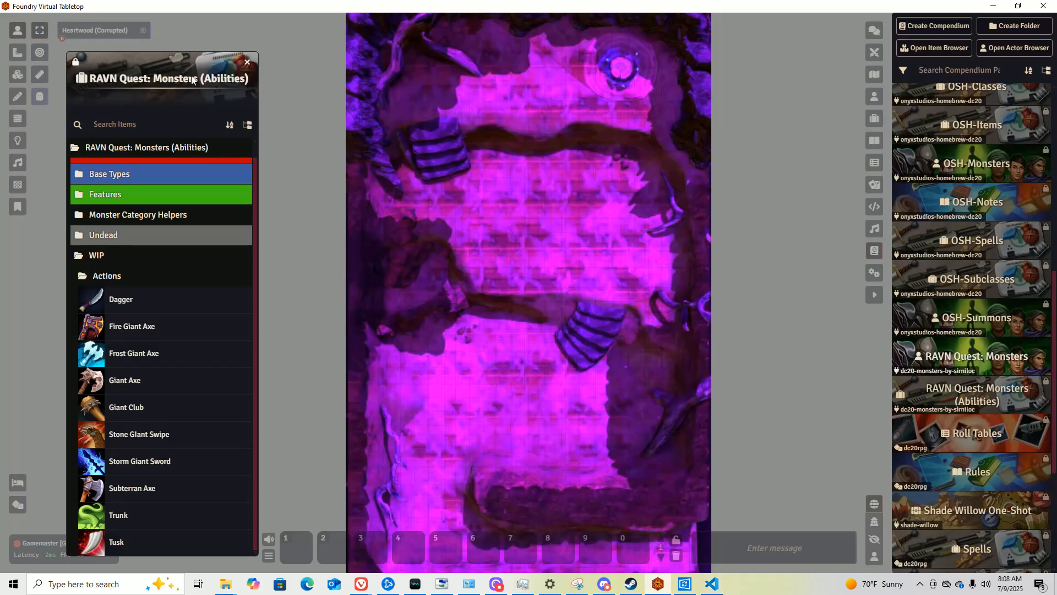
left_click(124, 325)
left_click(424, 157)
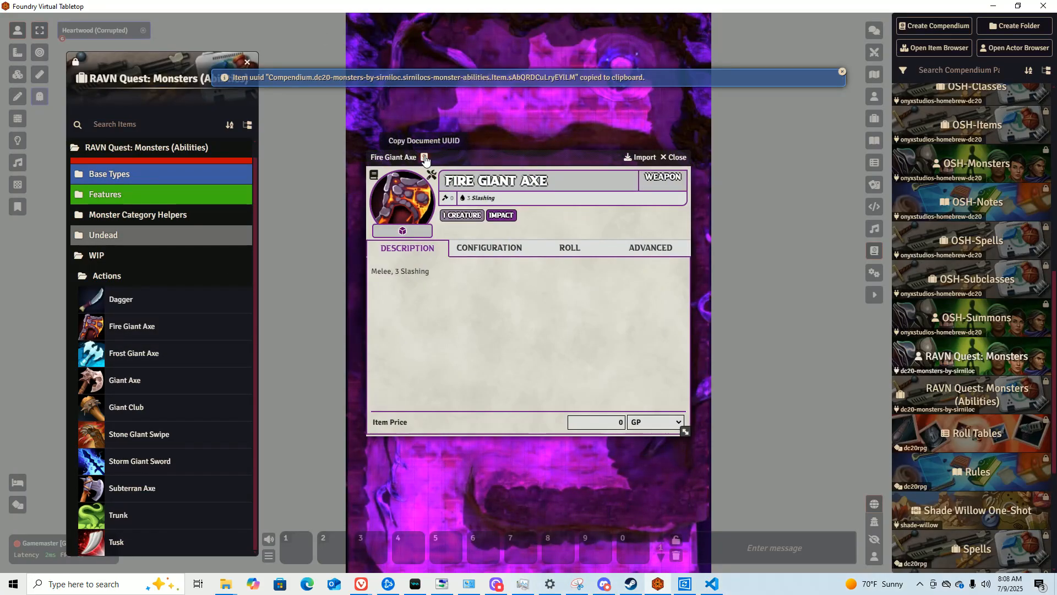
left_click(711, 584)
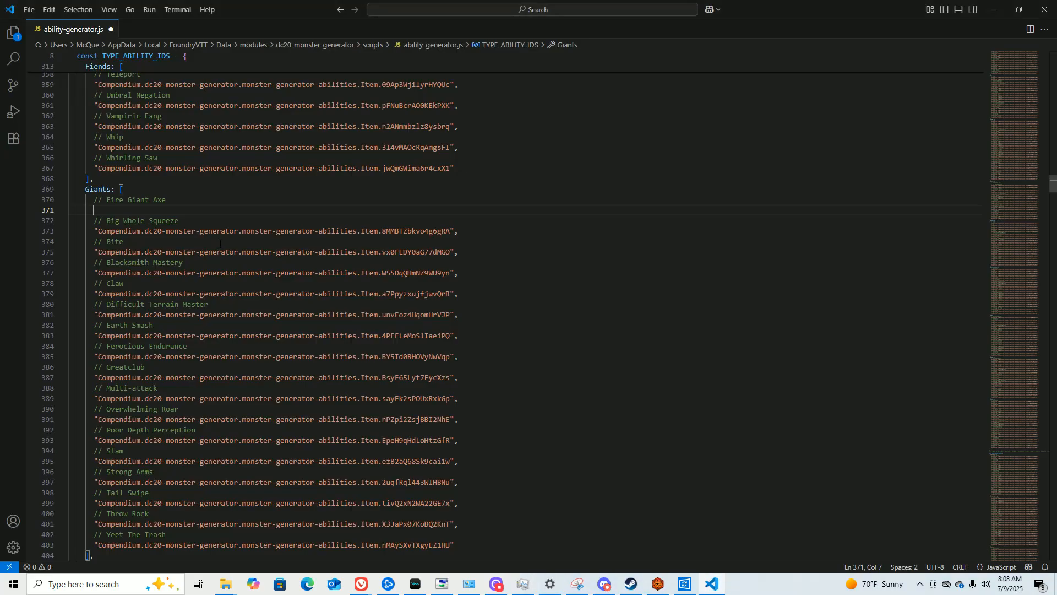
type("\"")
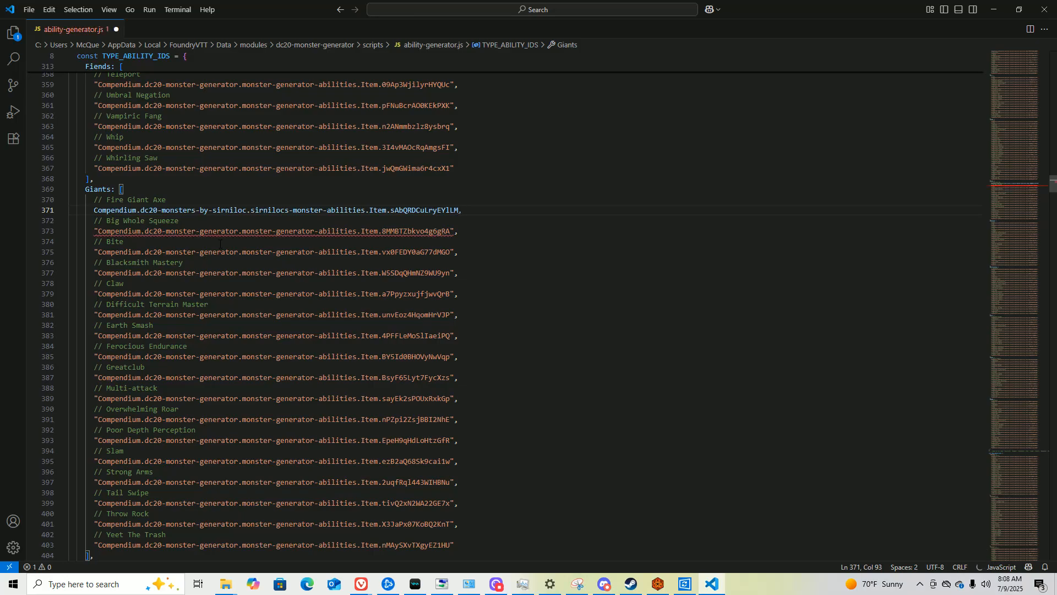
key("ctrl+v")
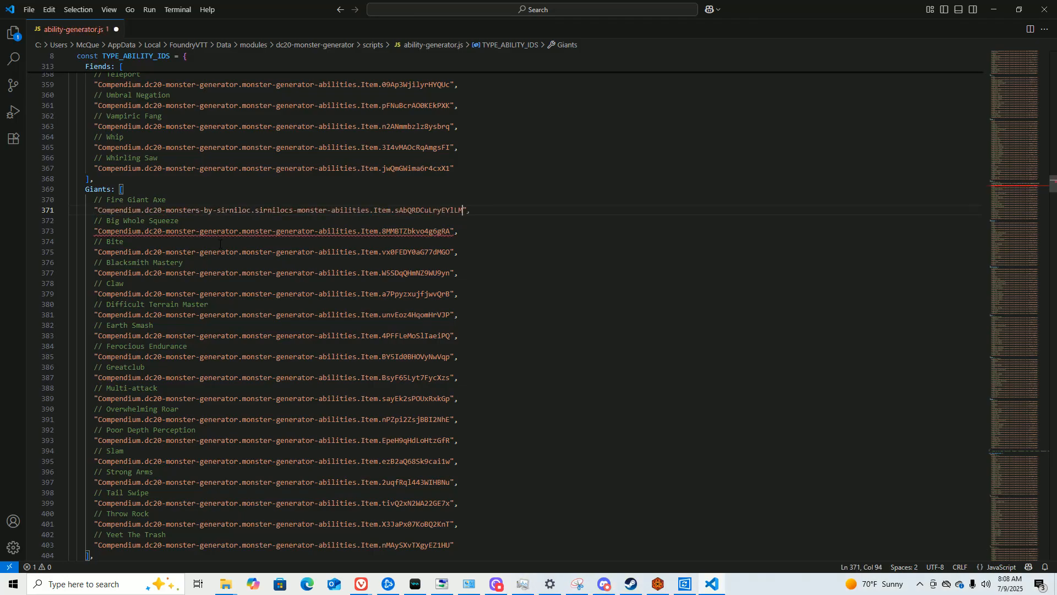
Check the next ability name in Foundry and add a "// Frost Giant Axe" comment below the Fire Giant Axe entry in Visual Studio Code.
key("End")
key("Return")
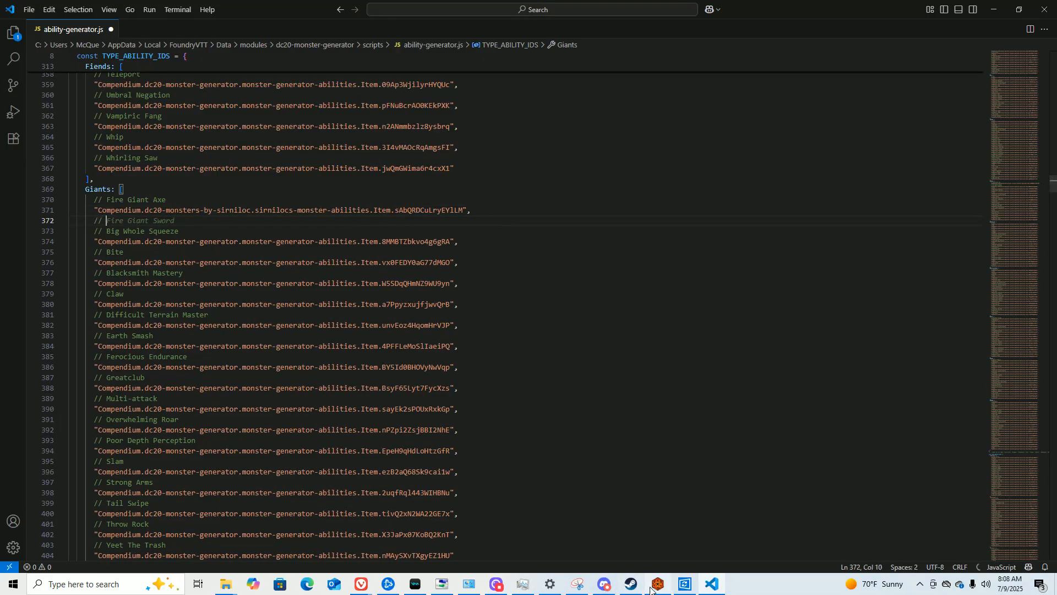
mouse_move(668, 588)
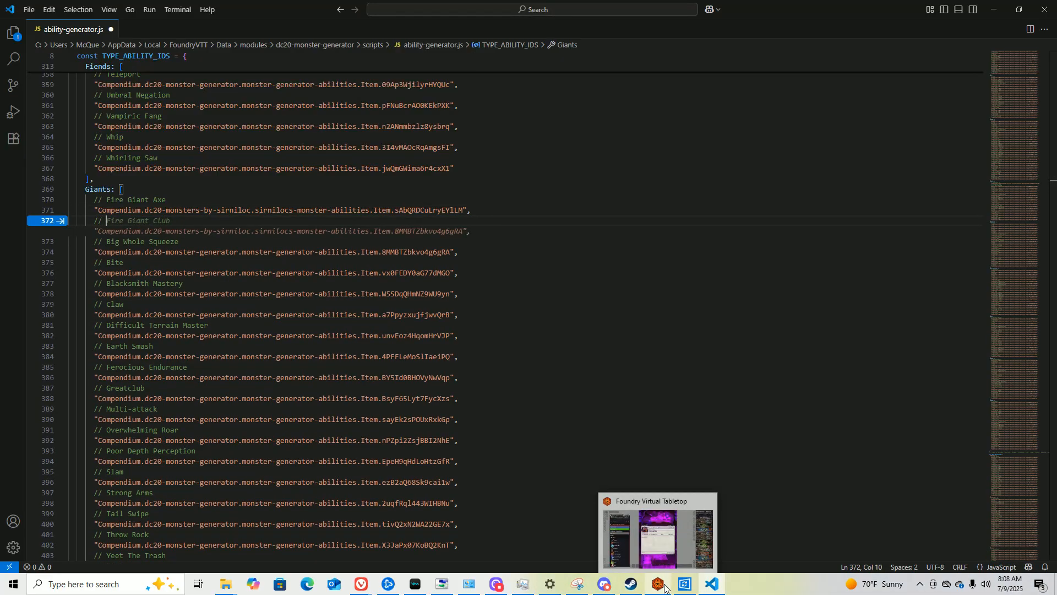
left_click(668, 589)
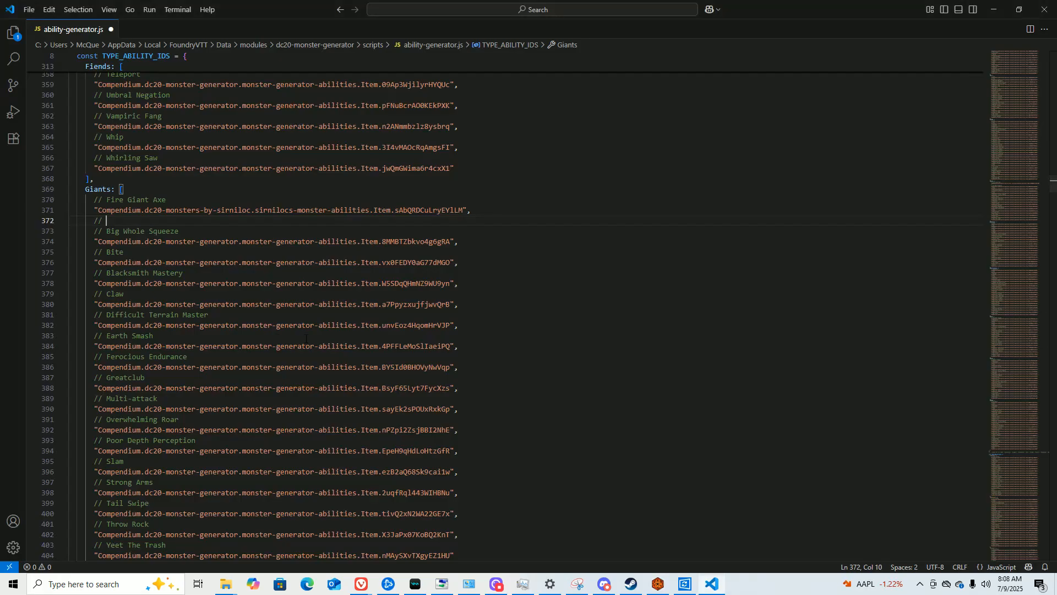
left_click(711, 584)
key("Return")
Copy the Frost Giant Axe's document UUID in Foundry and insert it as a quoted entry under its comment in Visual Studio Code.
type("\"")
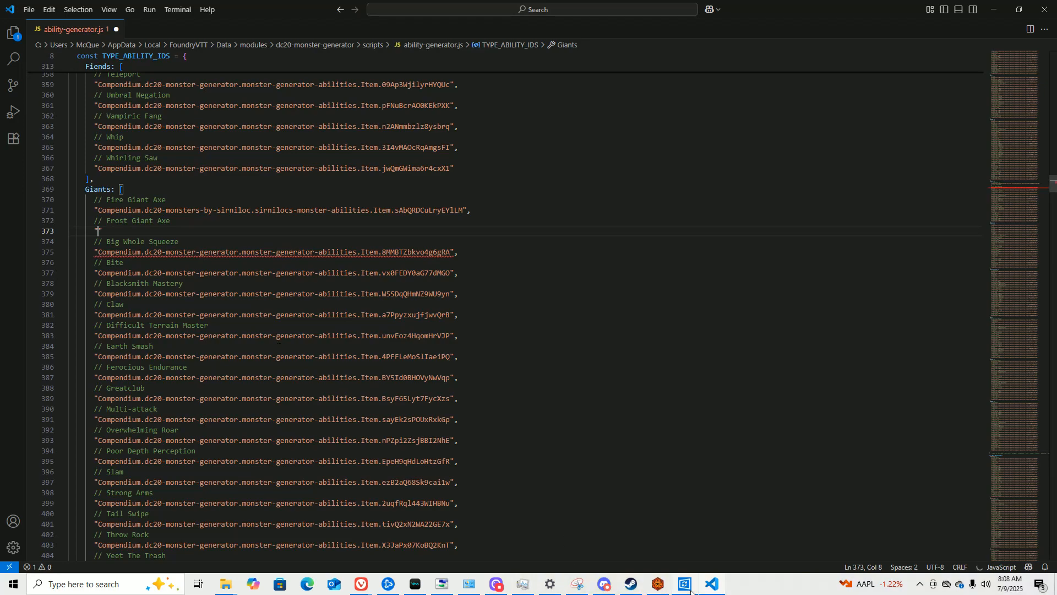
left_click(658, 584)
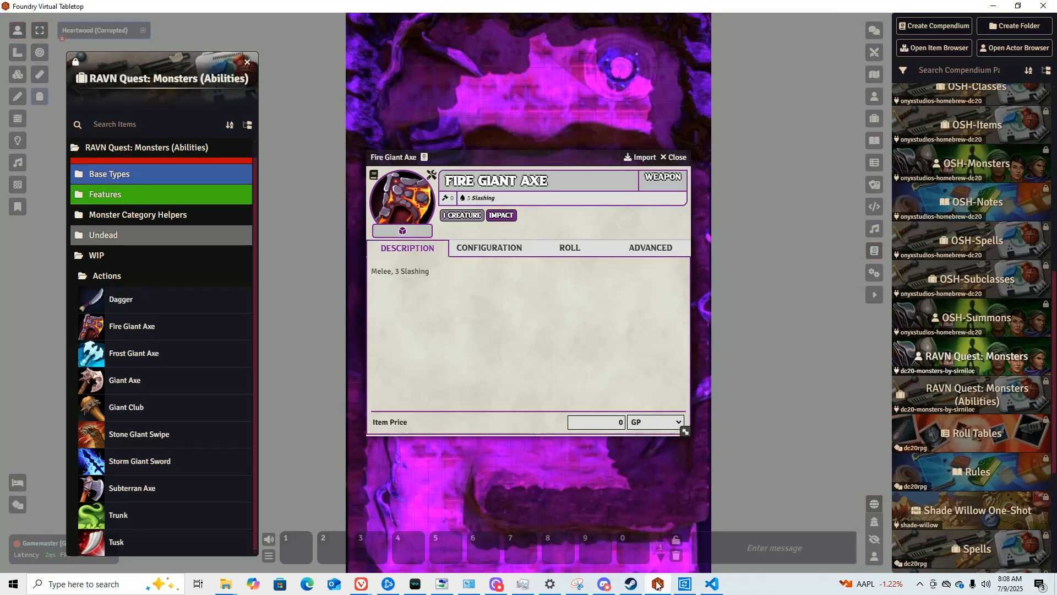
left_click(676, 157)
left_click(129, 355)
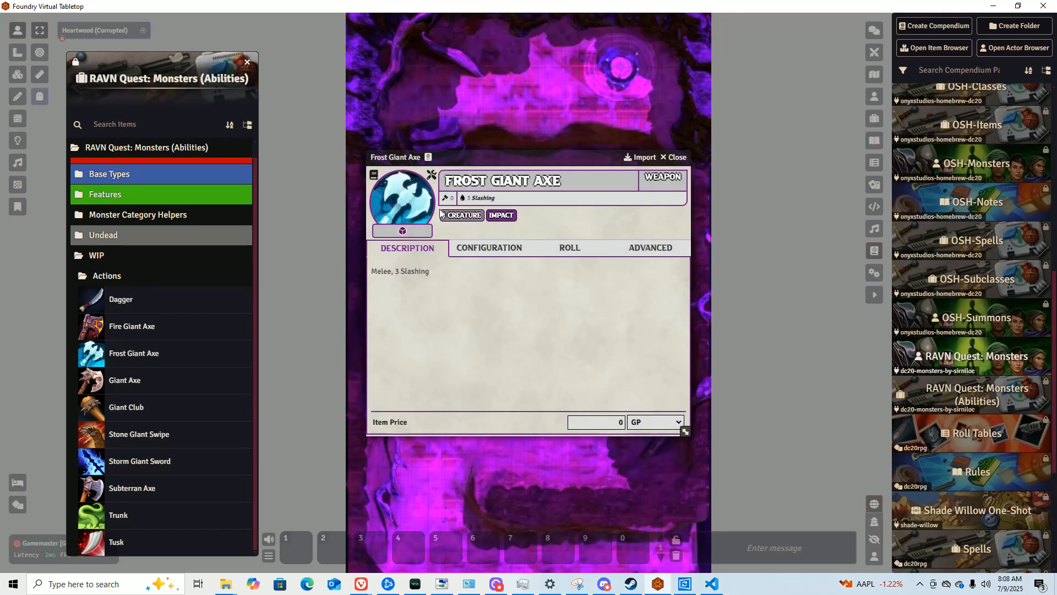
left_click(428, 158)
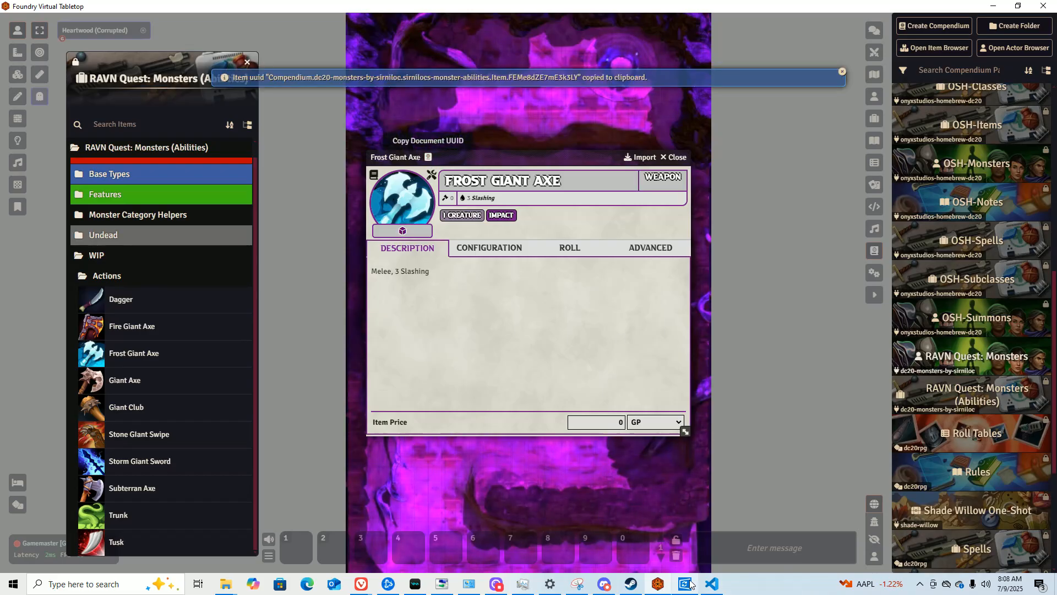
left_click(711, 584)
key("ctrl+v")
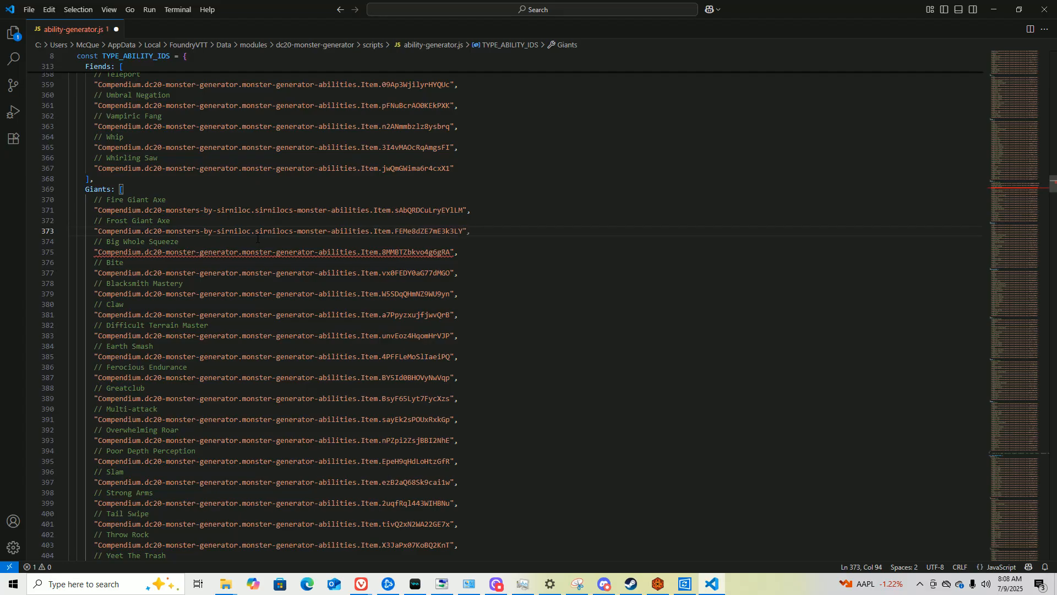
key("Tab")
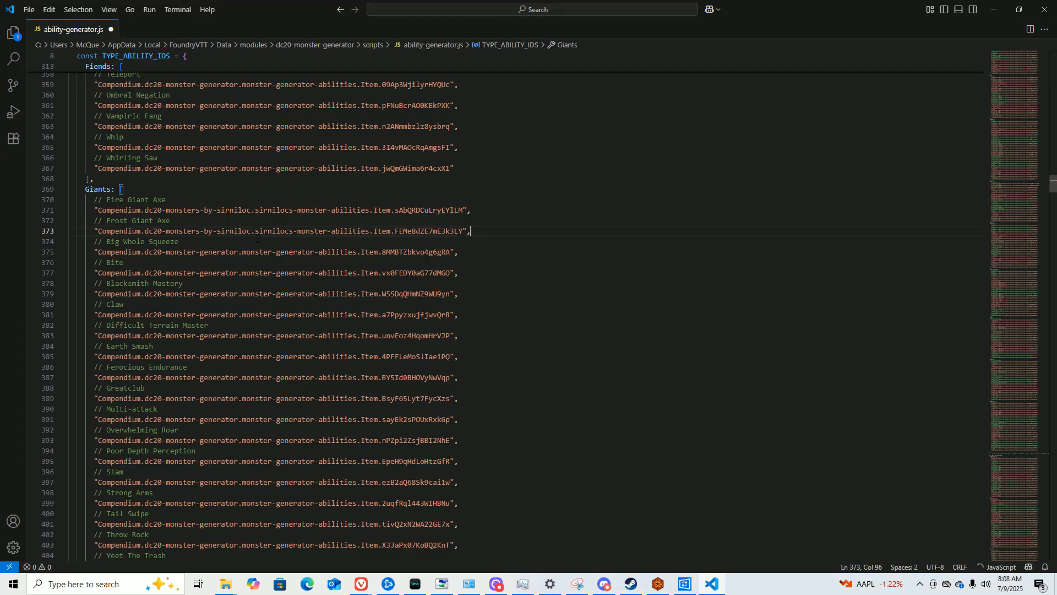
Add a "// Giant Axe" comment below the Frost Giant Axe entry, followed by a new line.
key("Return")
type("// ")
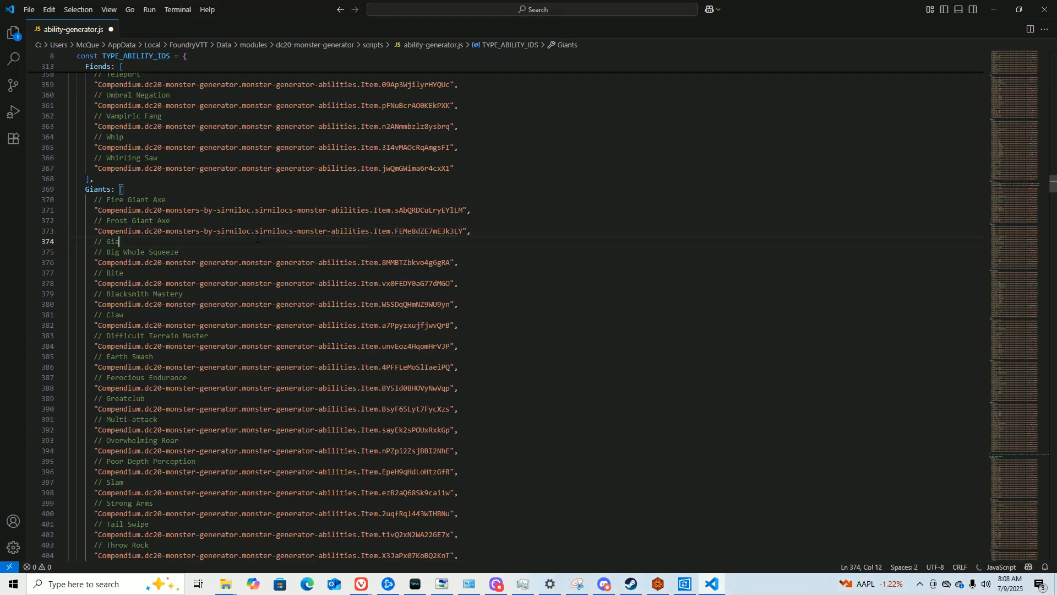
type("Giant Axe")
key("Return")
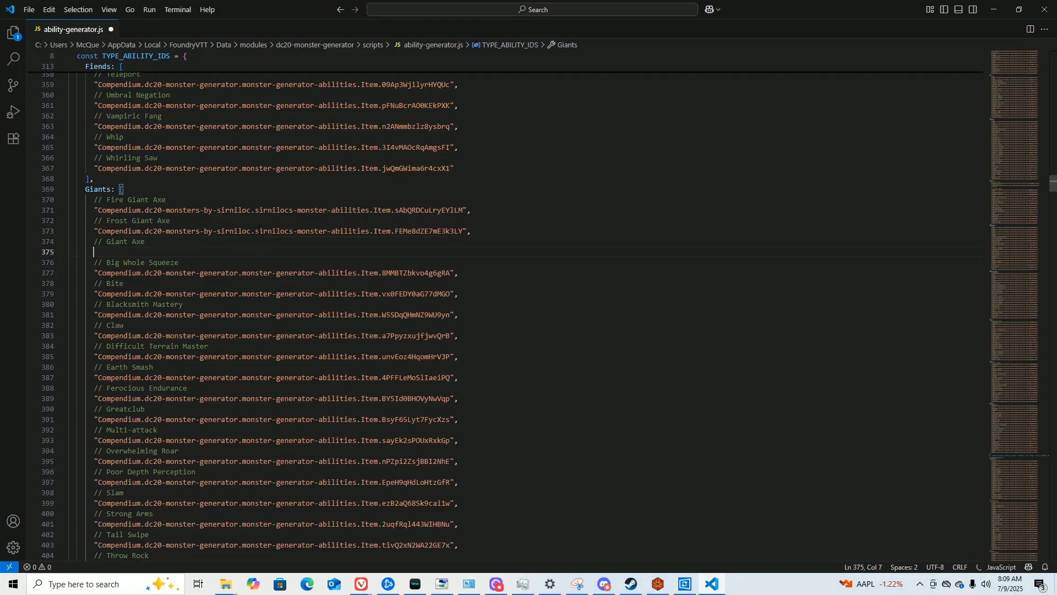
Copy the Giant Axe's document UUID in Foundry Virtual Tabletop and insert it as a quoted, comma-terminated entry under its comment in Visual Studio Code.
left_click(657, 584)
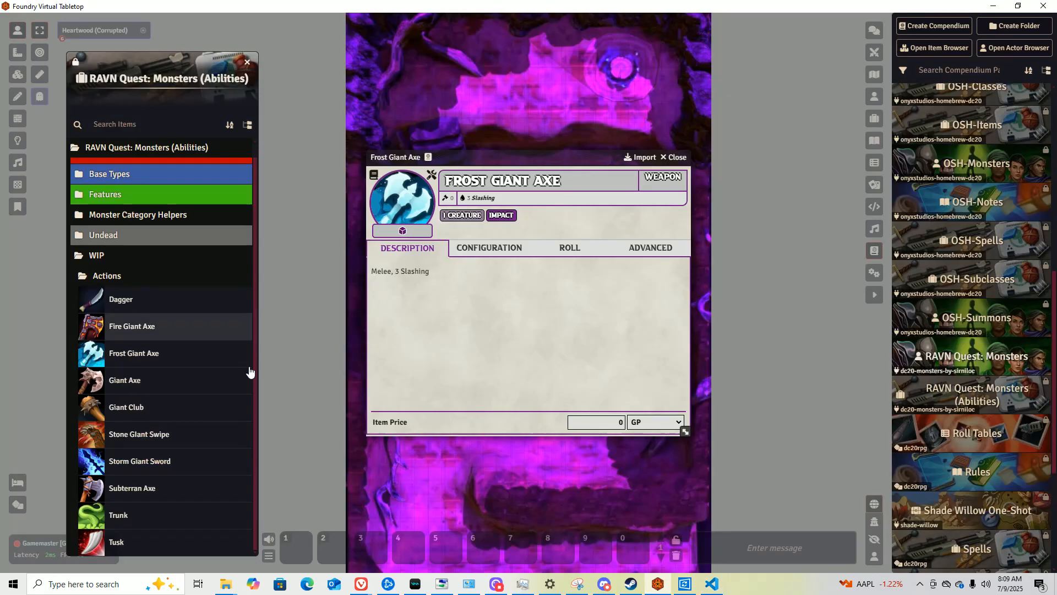
left_click(231, 380)
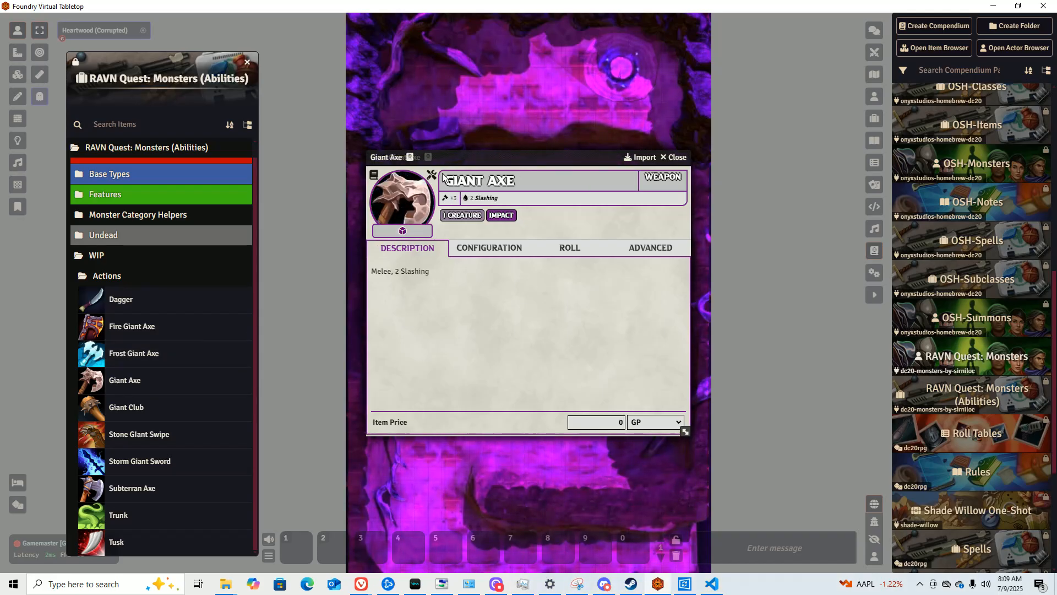
left_click(410, 158)
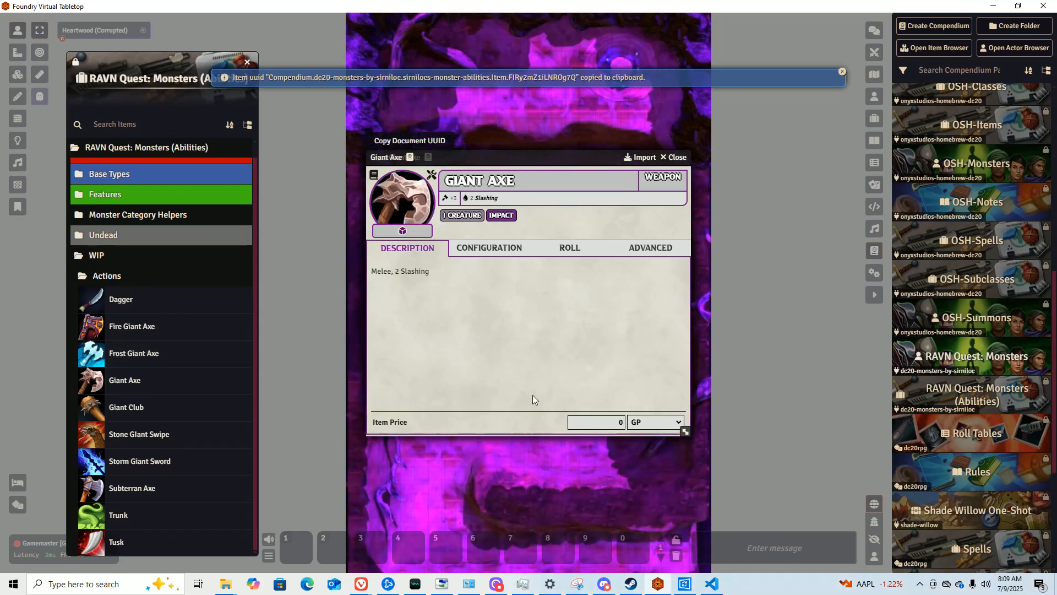
left_click(711, 583)
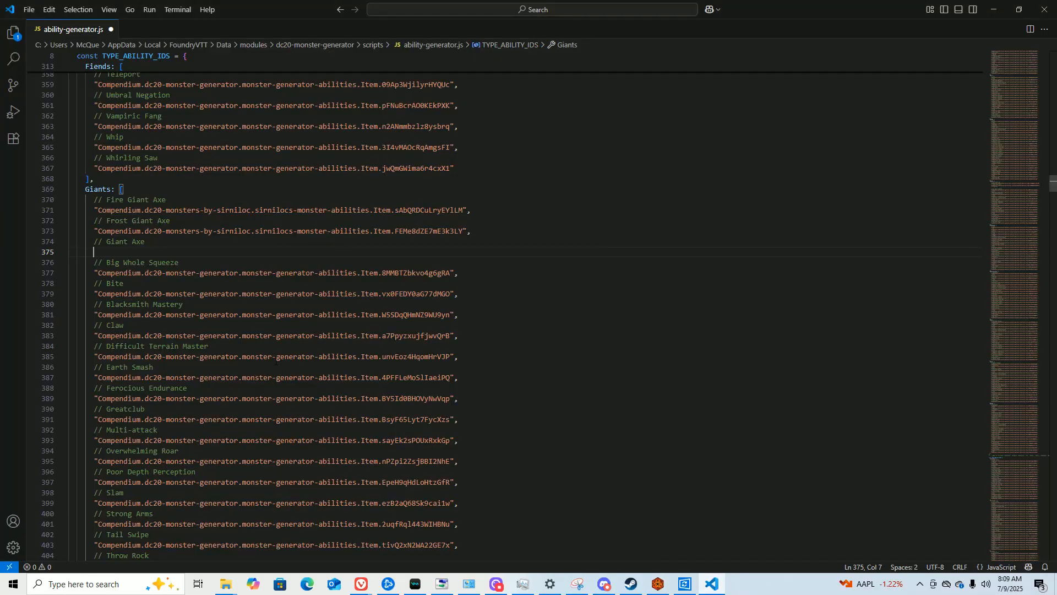
type("\"")
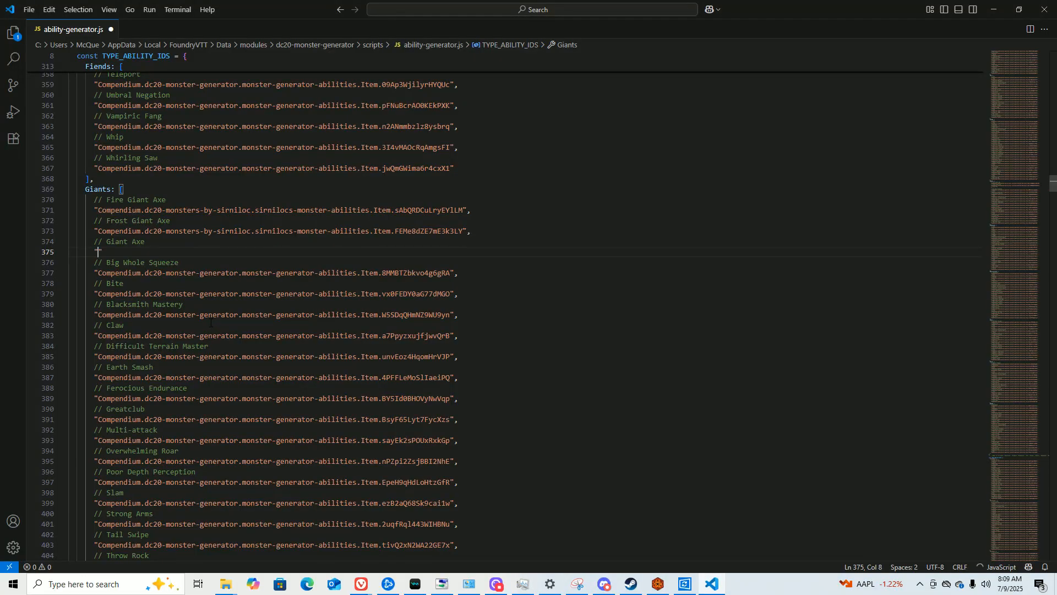
key("ctrl+v")
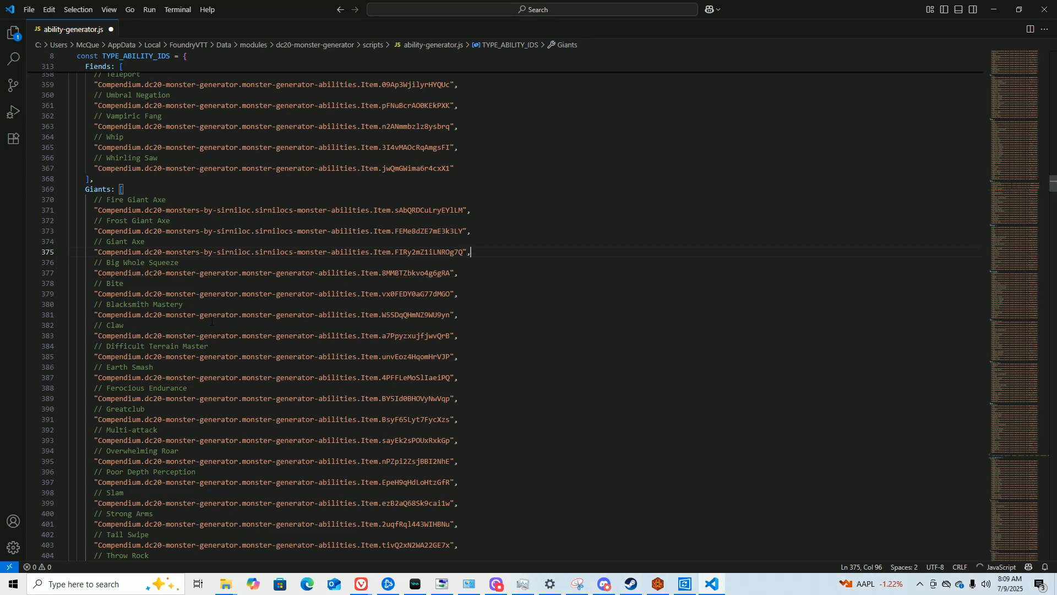
Add a "// Storm Giant Sword" comment below the Giant Axe entry, followed by a new line.
key("Return")
type("// ")
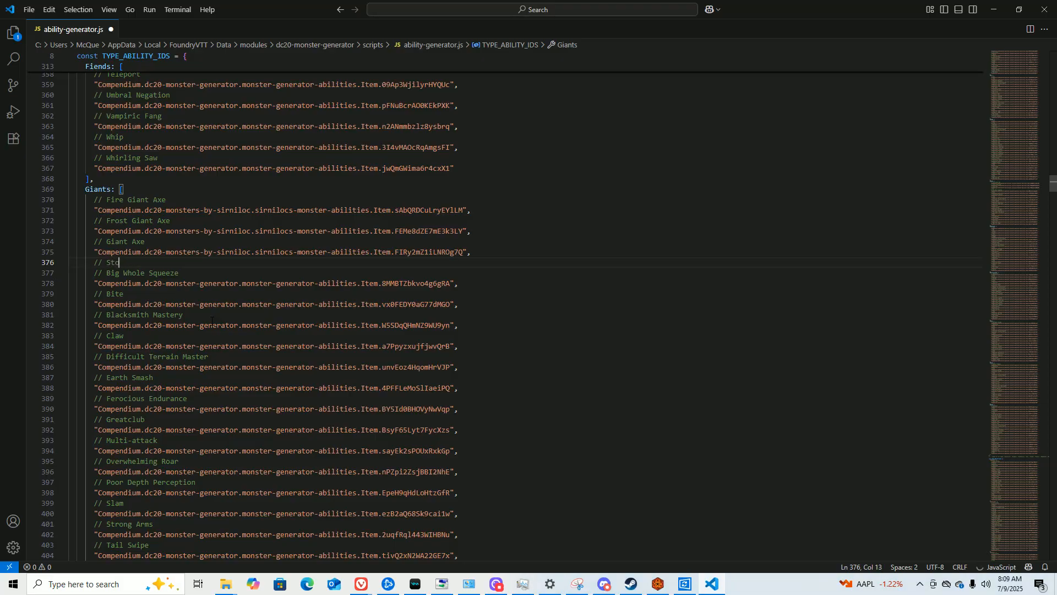
type("Storm ")
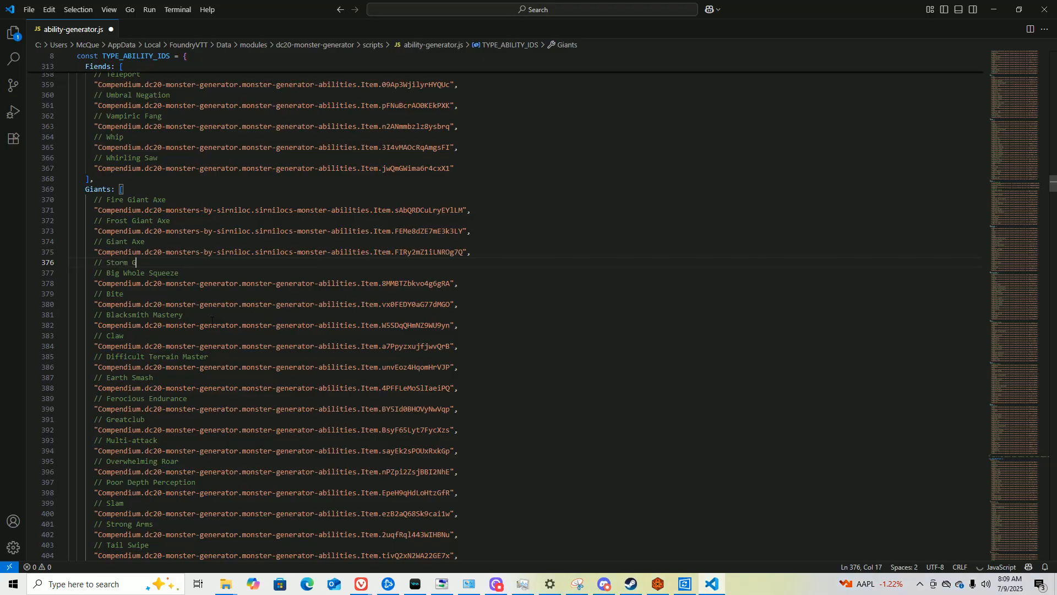
type("Giant Sword")
key("Return")
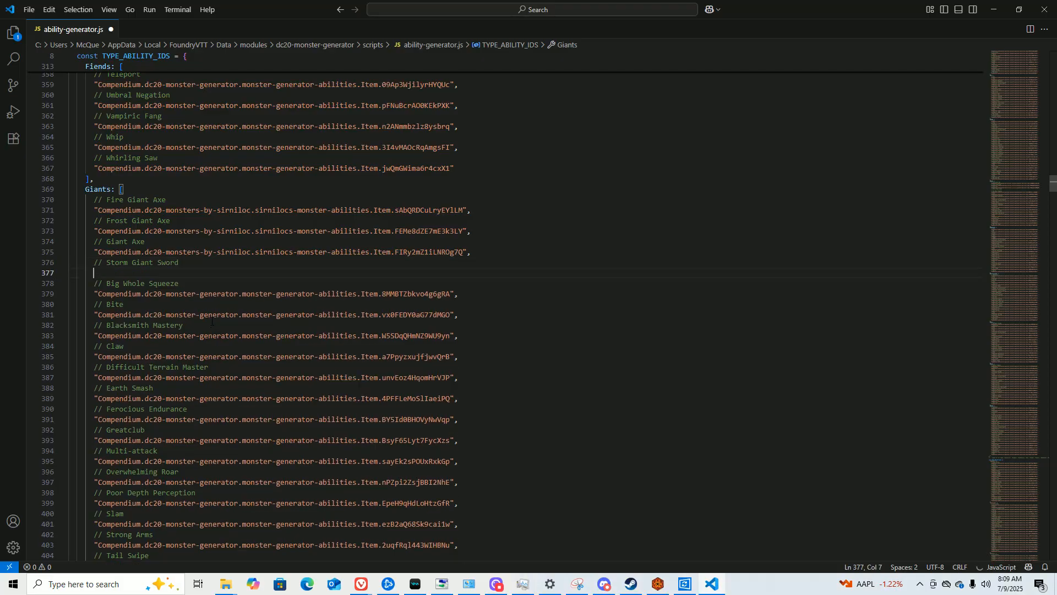
Insert the Storm Giant Sword's document UUID from Foundry as a quoted, comma-terminated entry under its comment in Visual Studio Code, and save ability-generator.js.
type("\"")
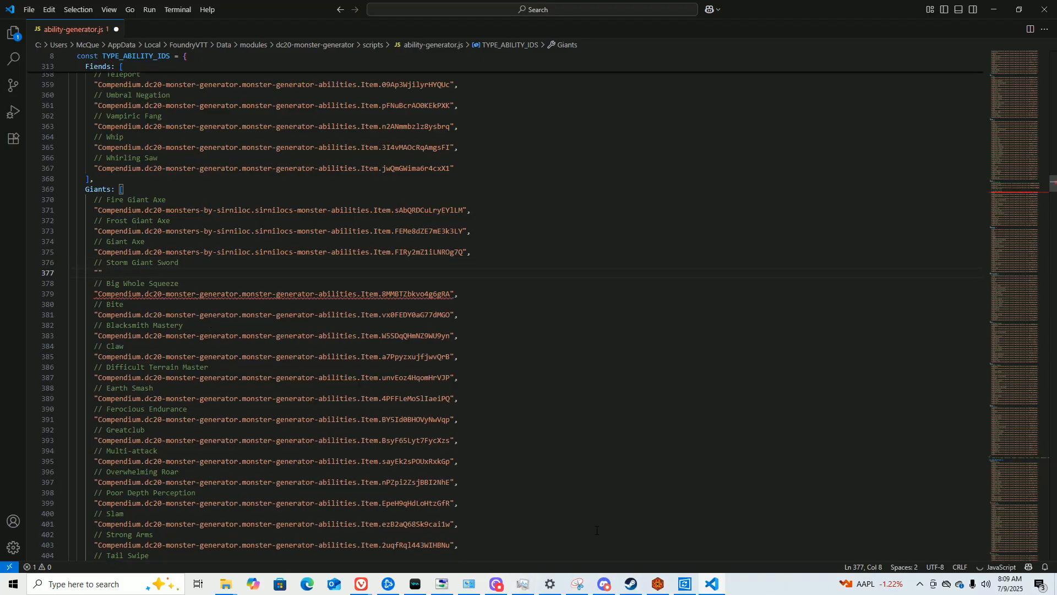
left_click(658, 583)
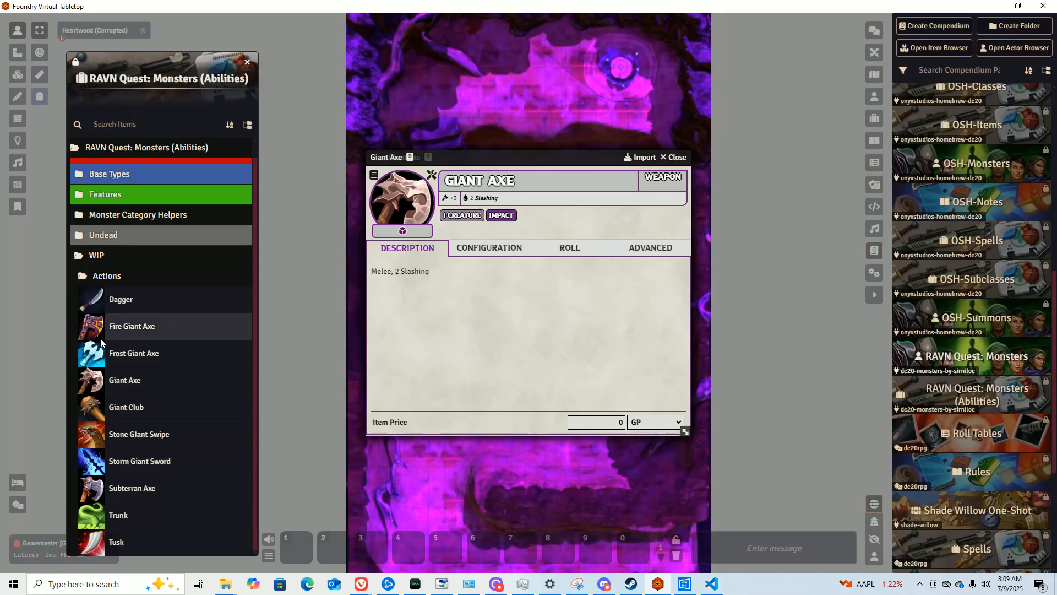
left_click(138, 462)
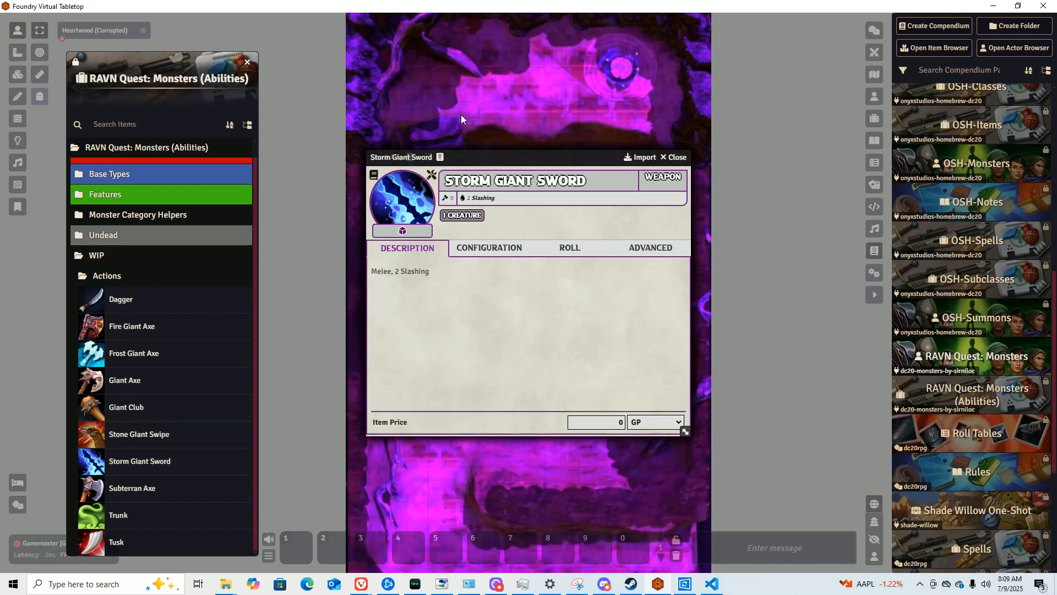
left_click(440, 157)
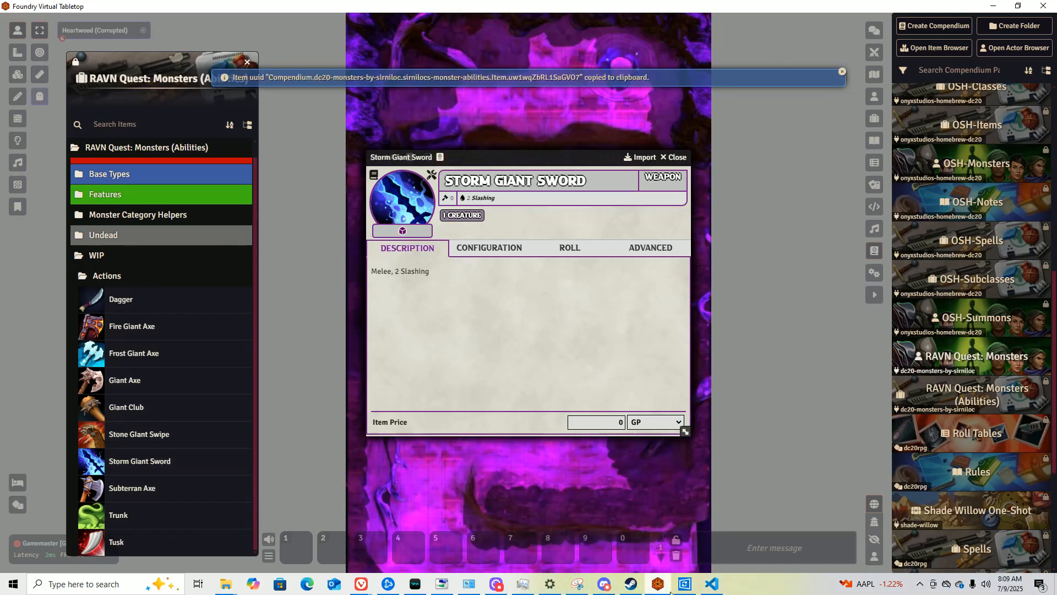
left_click(712, 583)
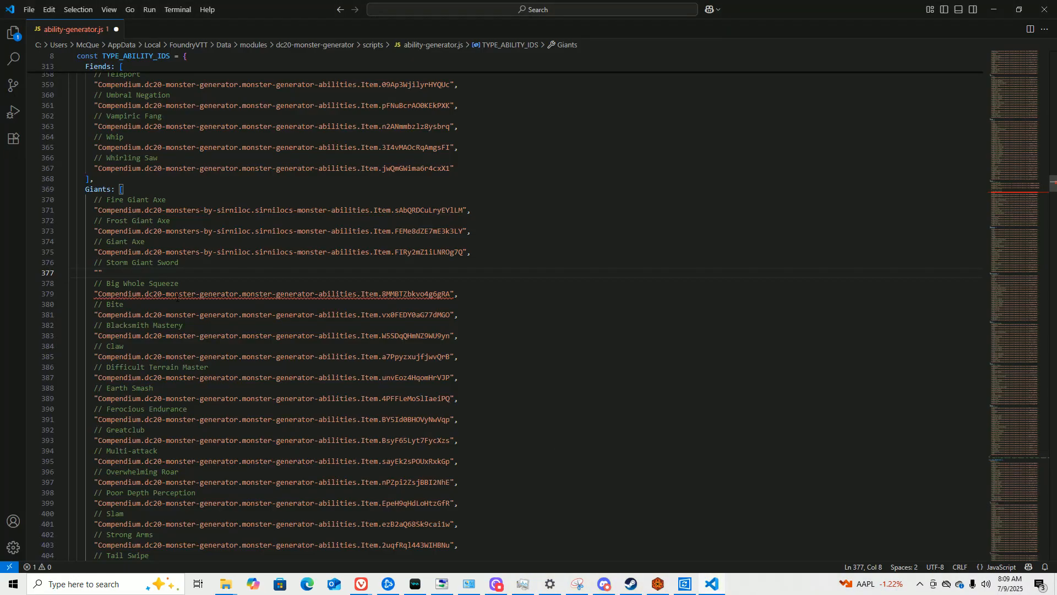
key("ctrl+v")
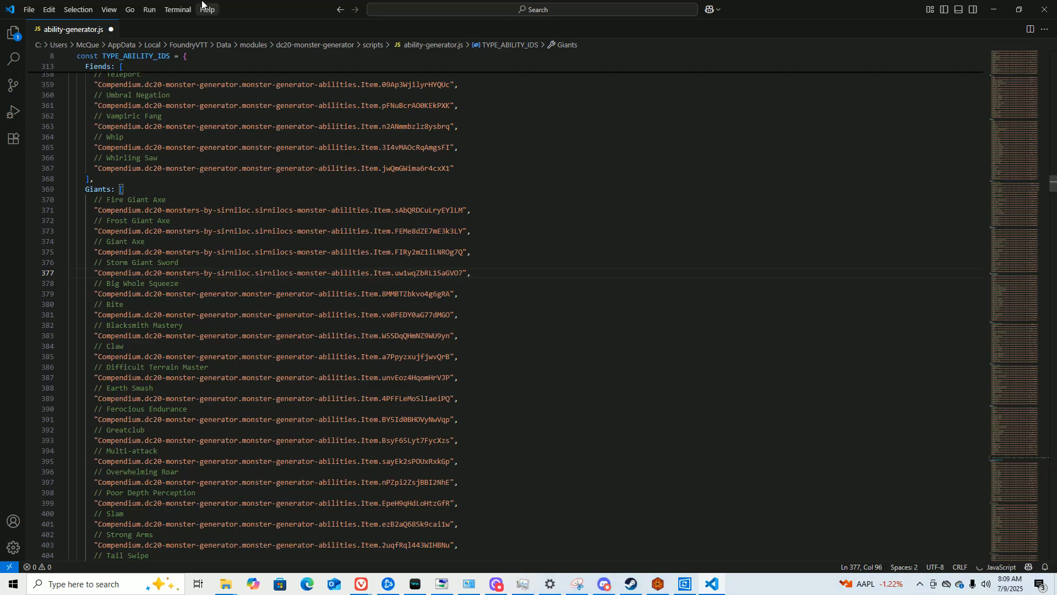
left_click(29, 10)
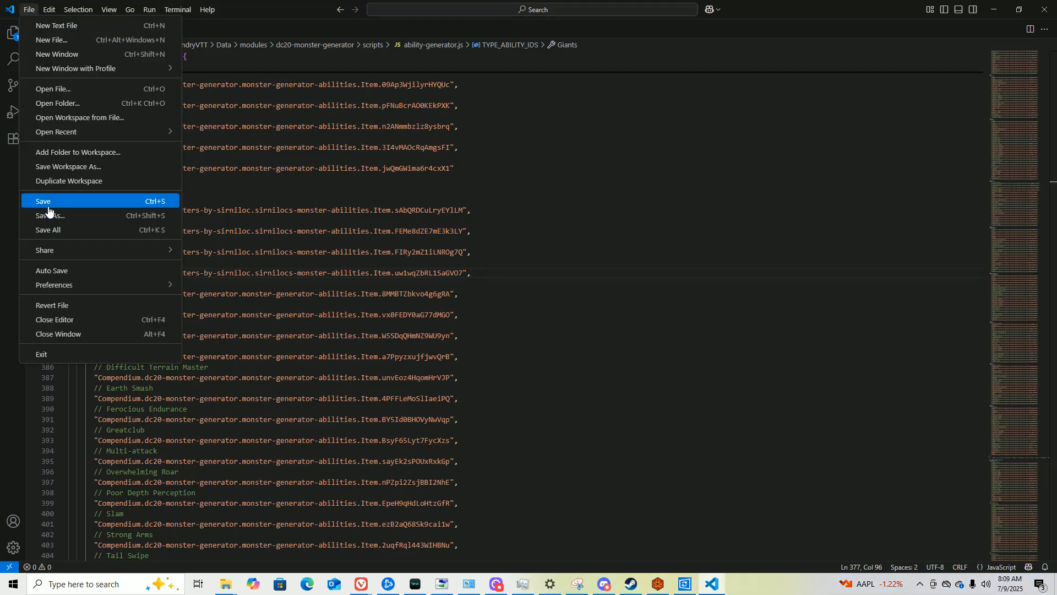
left_click(47, 204)
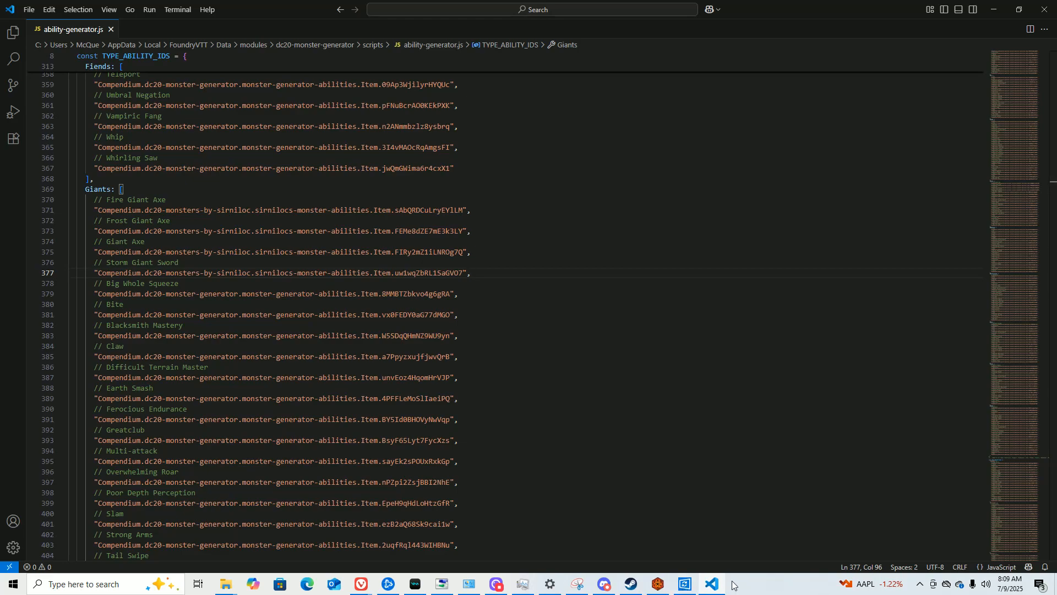
Switch to Foundry Virtual Tabletop, close the Storm Giant Sword sheet and the RAVN Quest abilities compendium, and reload the world.
left_click(663, 588)
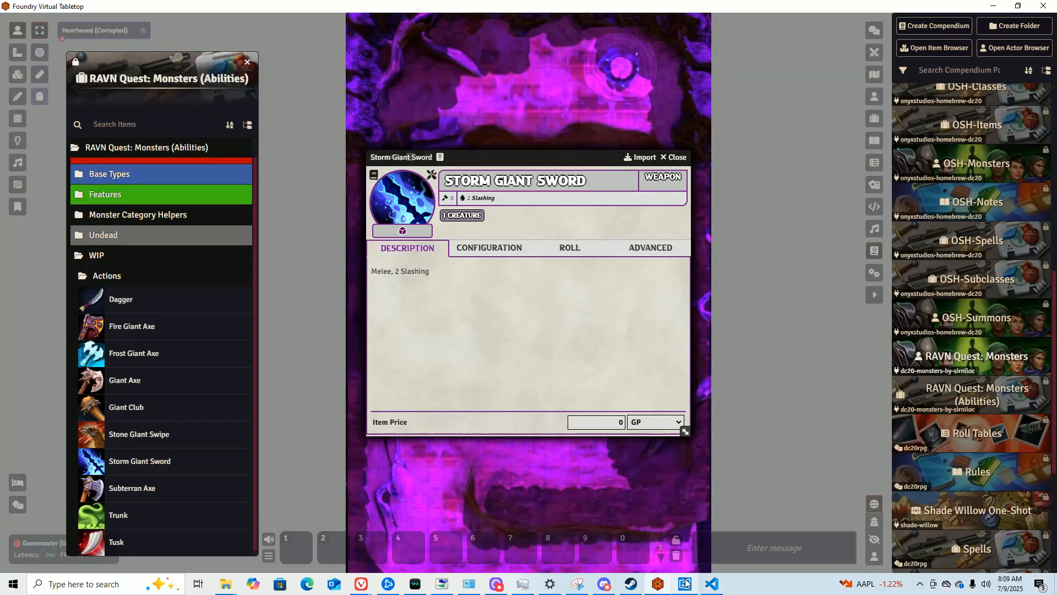
left_click(674, 158)
left_click(678, 158)
left_click(677, 158)
left_click(678, 158)
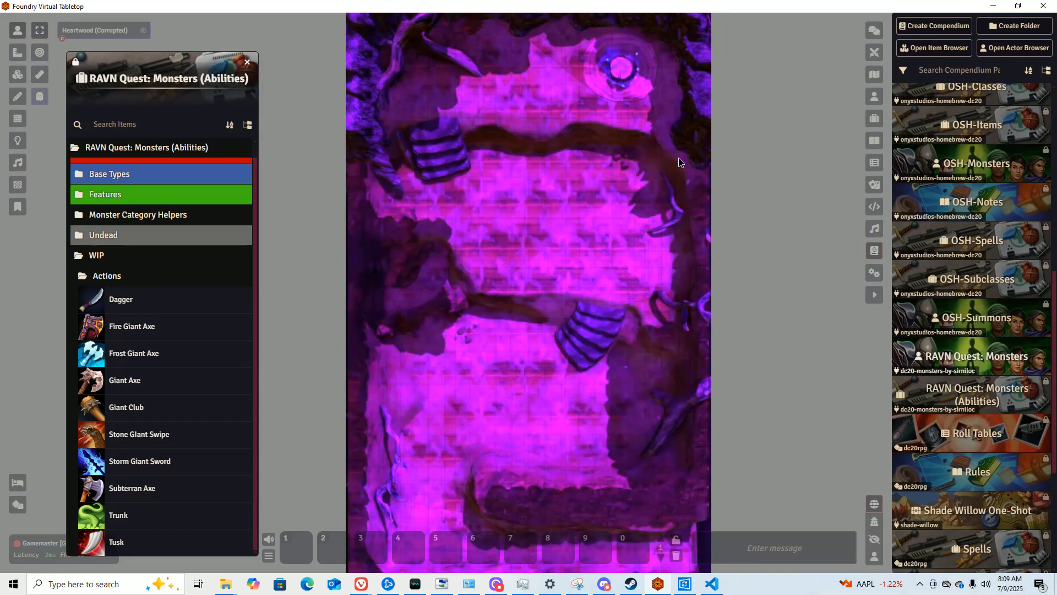
key("Escape")
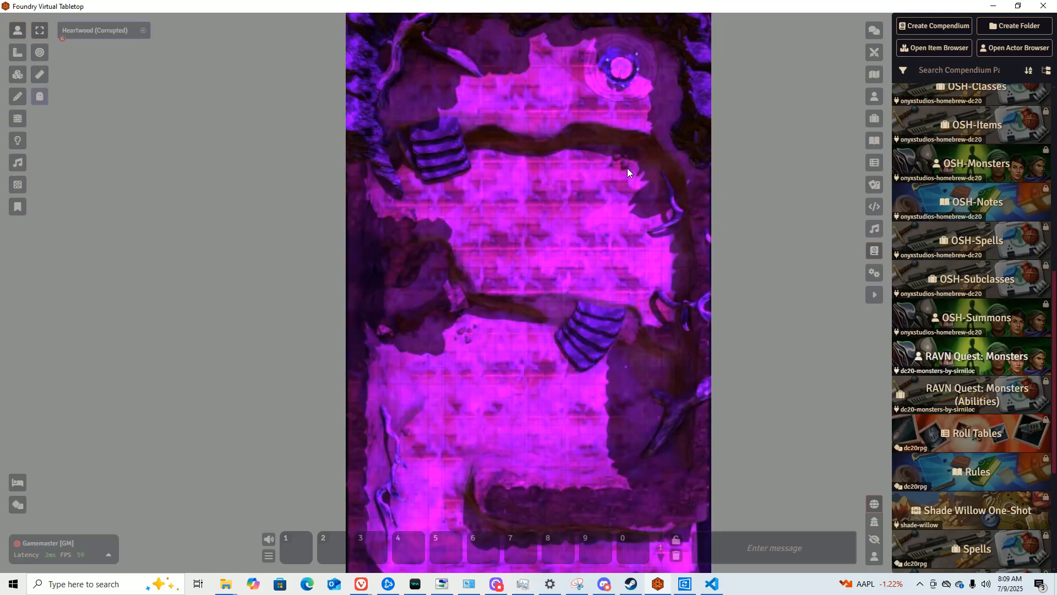
key("F5")
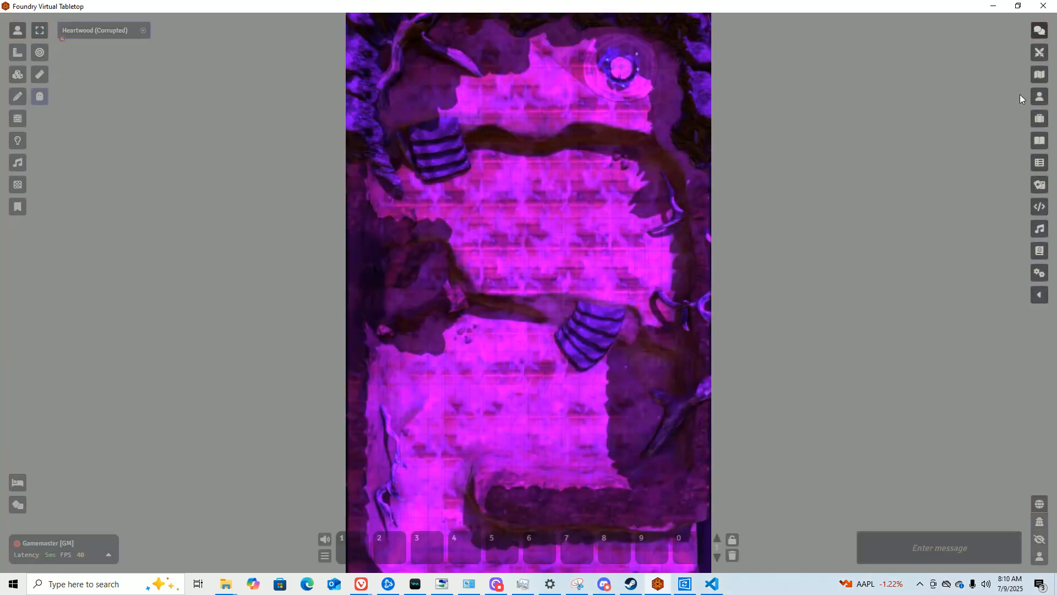
Open the DC20 Monster Generator from the actors directory and name the creature "Giant".
left_click(1040, 98)
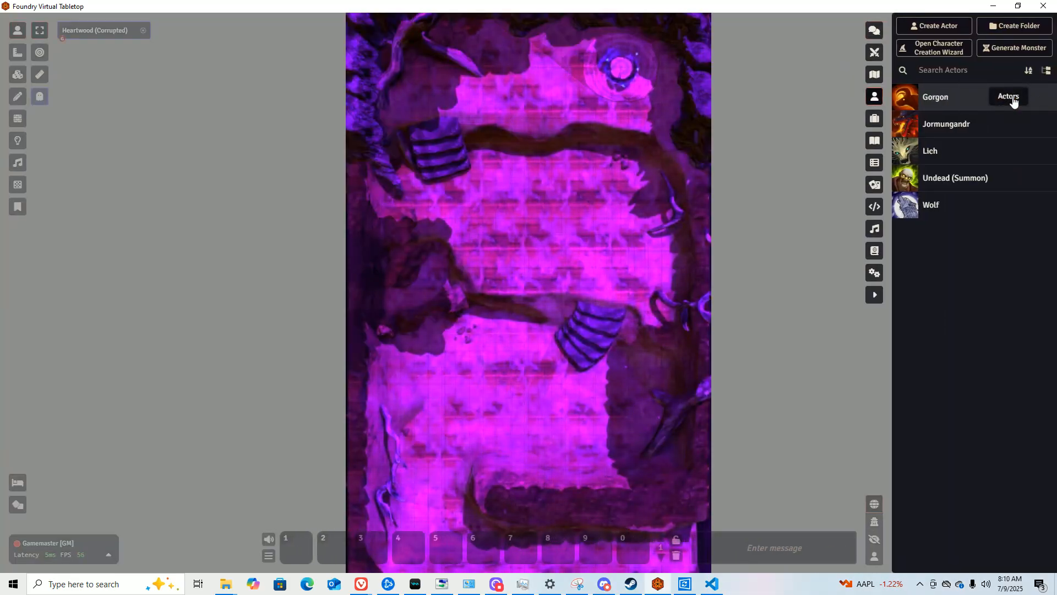
left_click(1018, 48)
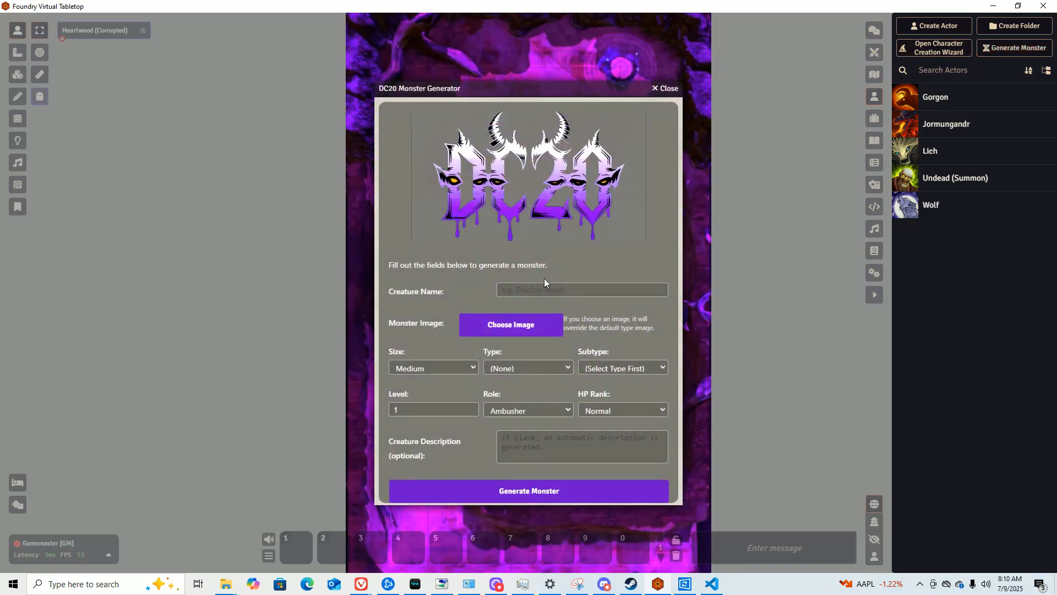
left_click(561, 289)
type("Giant")
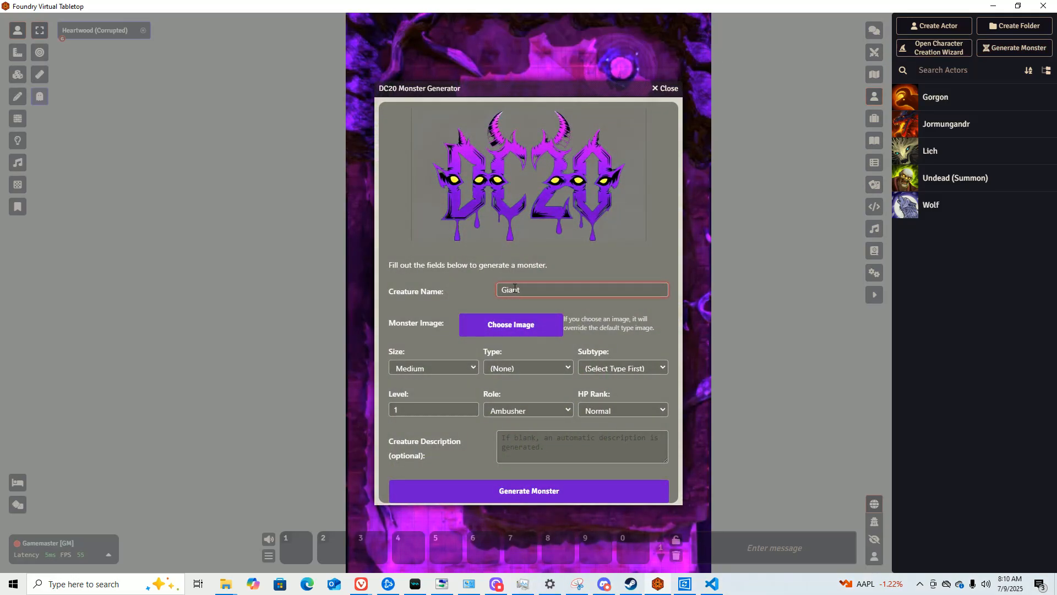
left_click(519, 306)
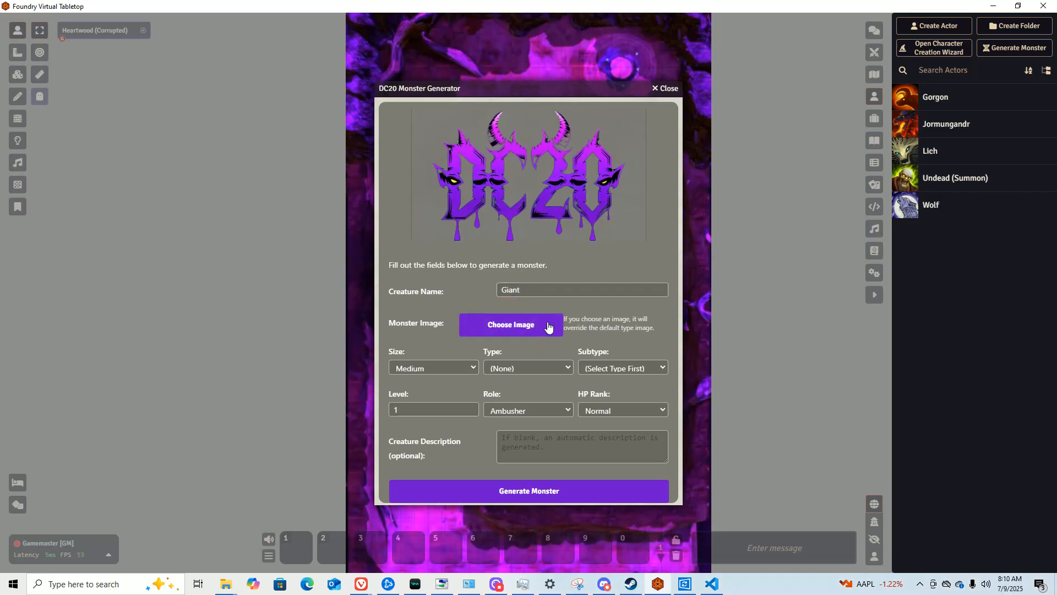
Set the creature's type to Giants and its size to Large.
left_click(541, 367)
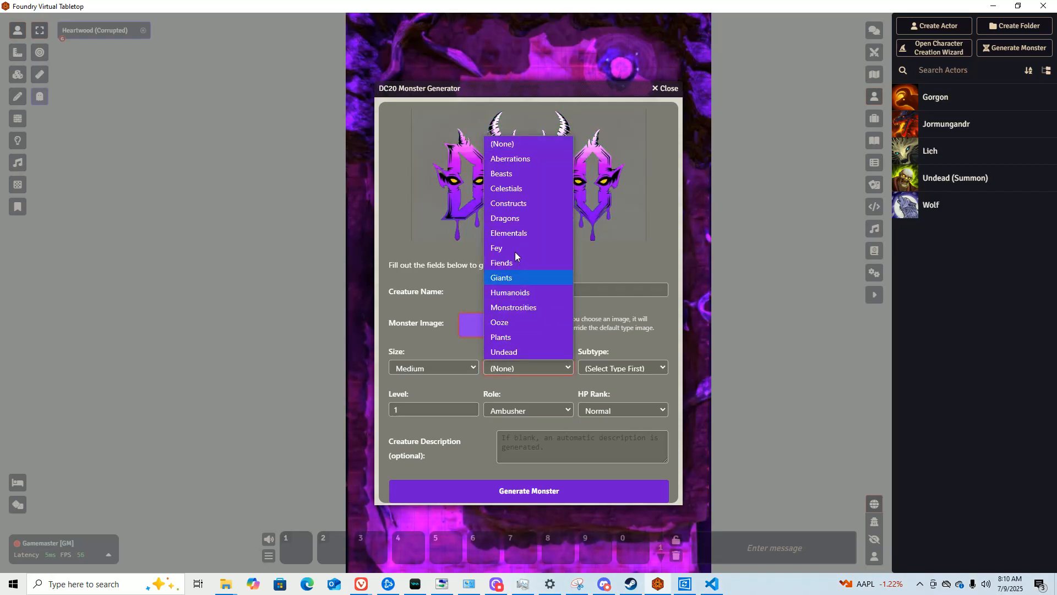
left_click(502, 277)
left_click(432, 369)
left_click(414, 427)
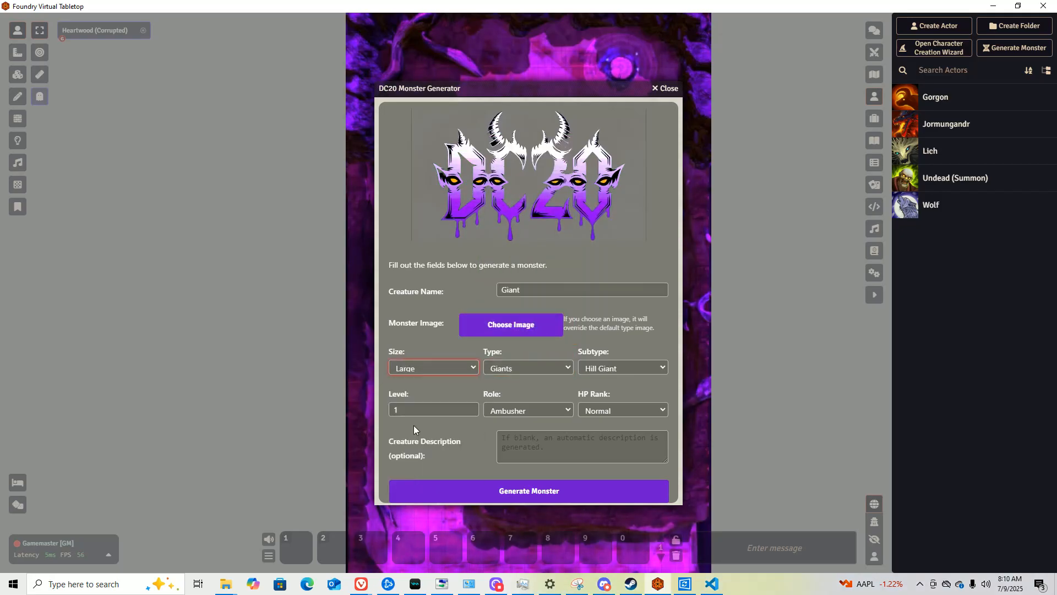
Set the level to 10, the role to Bruiser and the HP rank to Normal, and generate the monster.
left_click(427, 407)
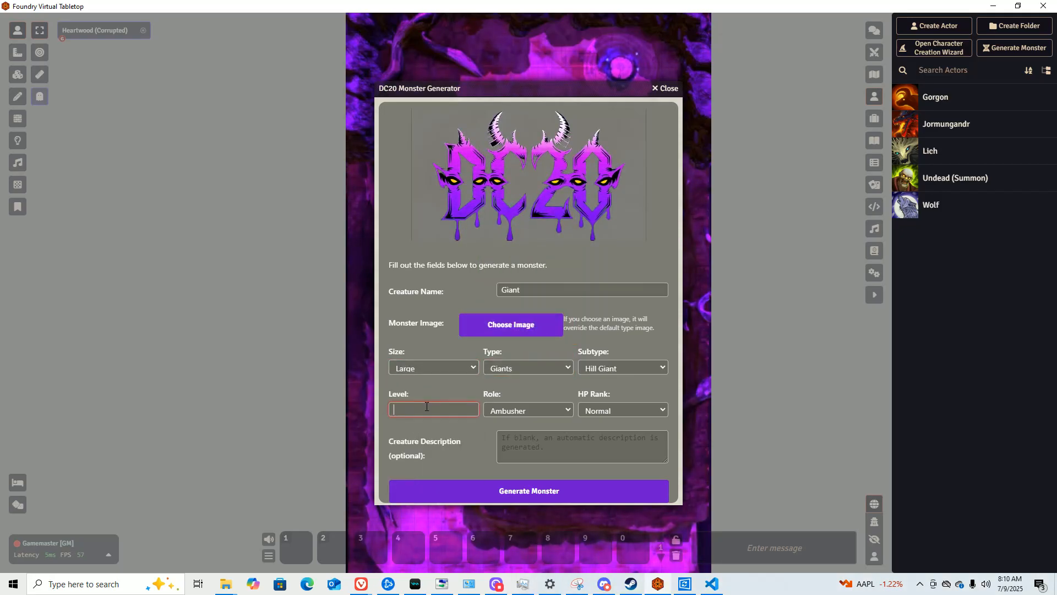
type("0")
left_click(487, 414)
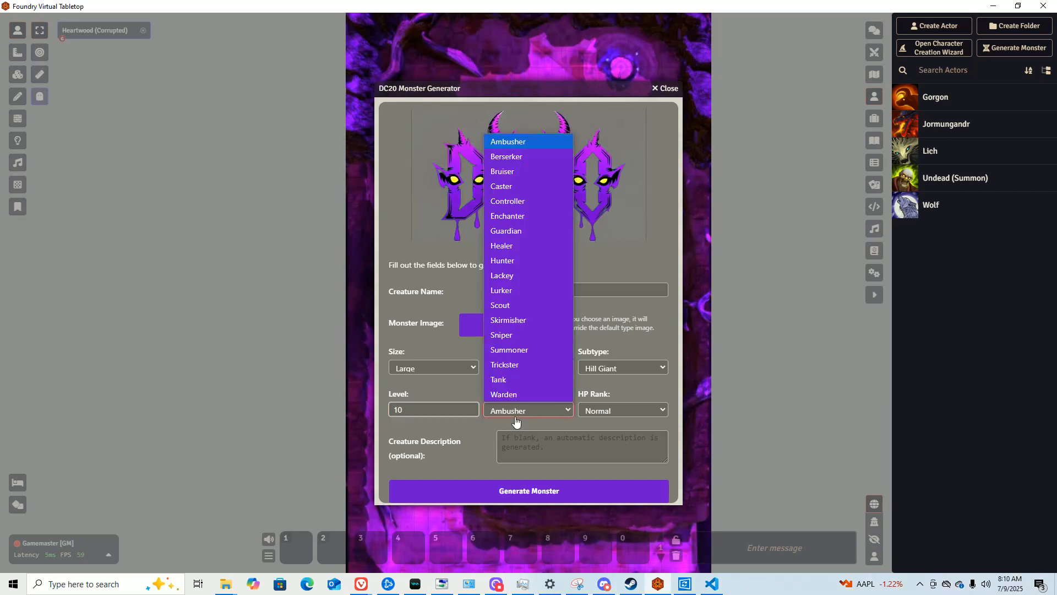
left_click(509, 413)
left_click(510, 413)
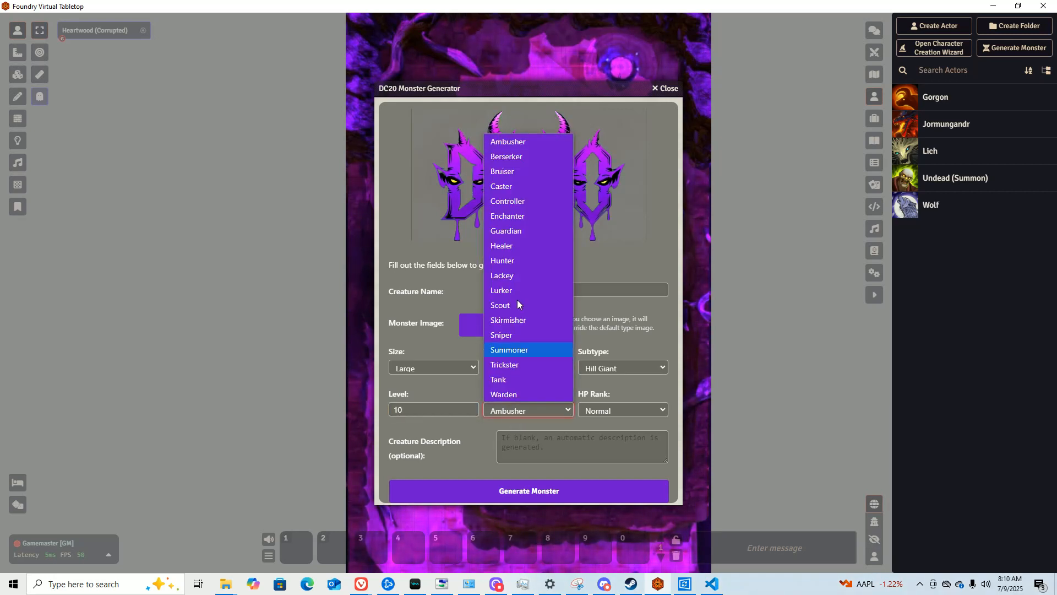
left_click(551, 173)
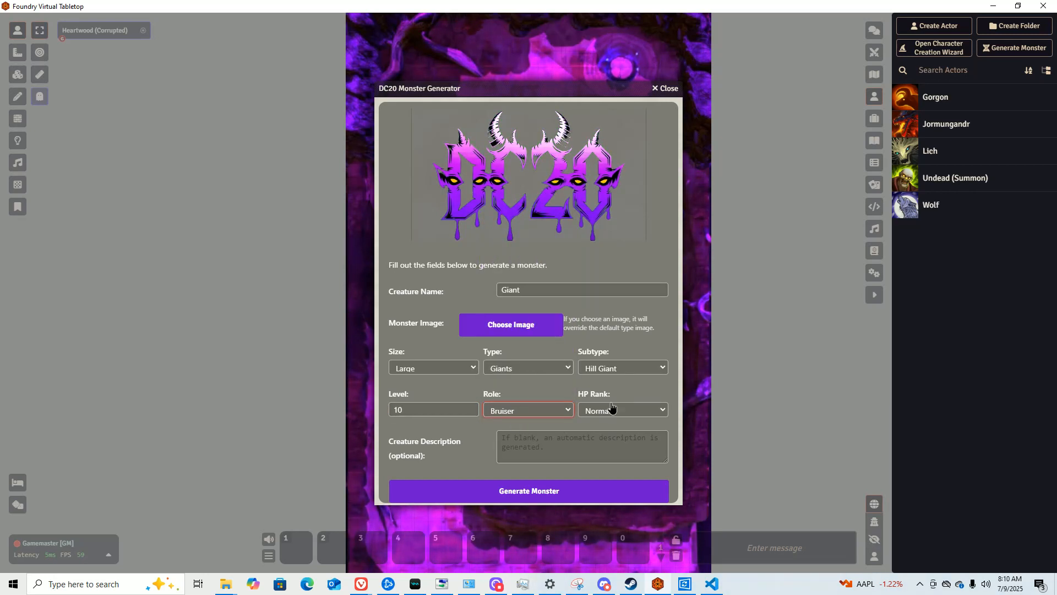
left_click(620, 410)
left_click(605, 441)
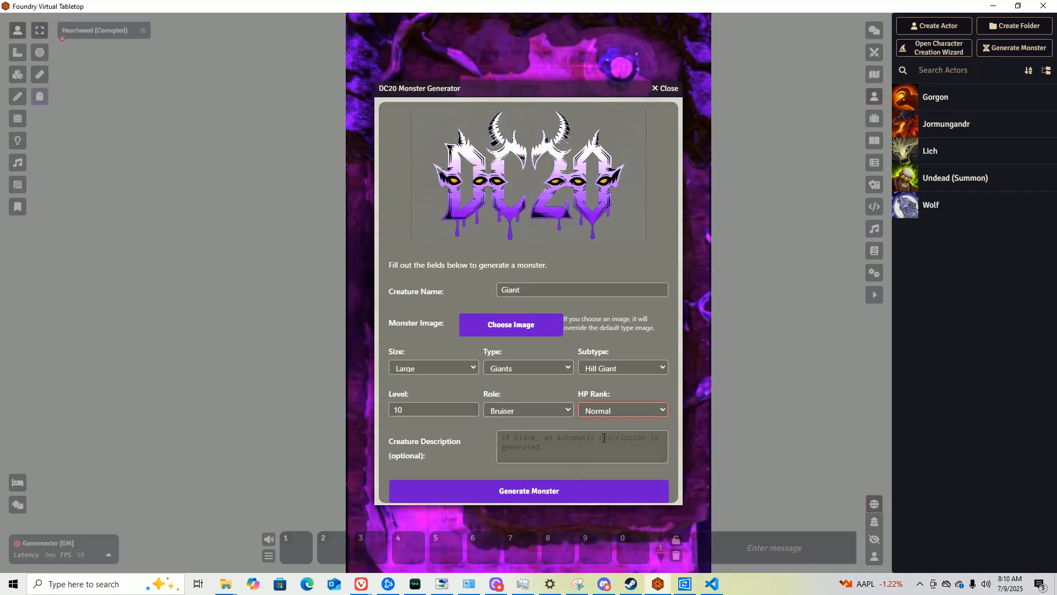
left_click(556, 490)
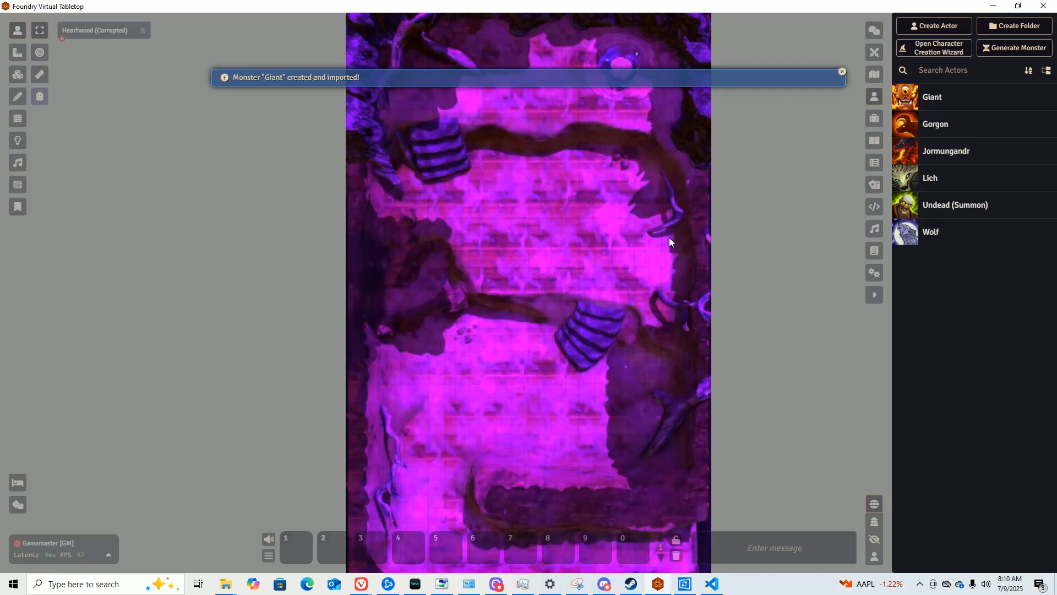
Open the generated Giant's sheet and check its actions and features for the newly added giant abilities.
left_click(928, 93)
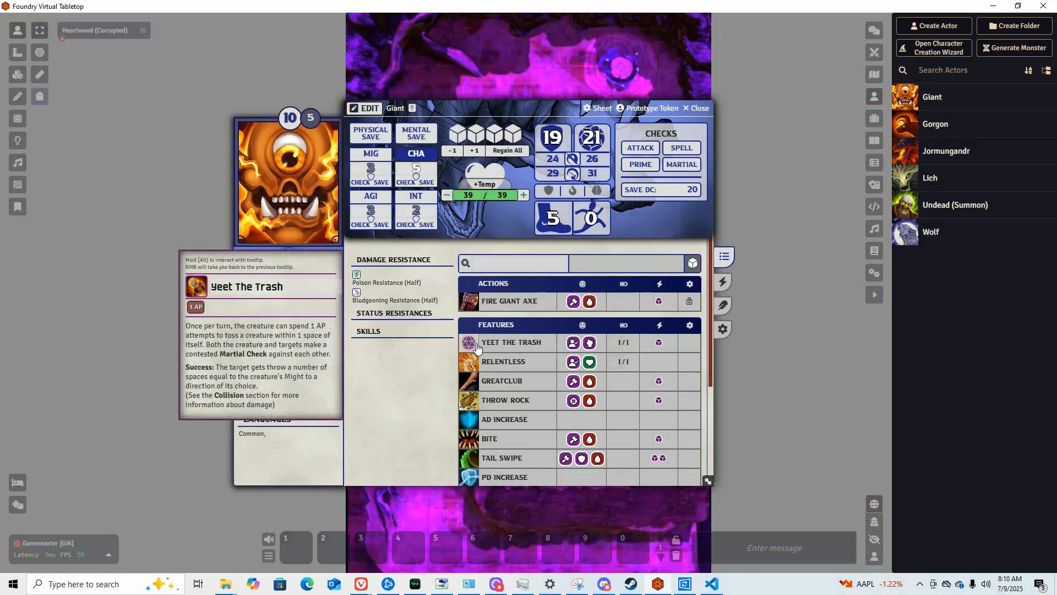
scroll(469, 342, "down", 3)
scroll(469, 342, "up", 3)
mouse_move(472, 306)
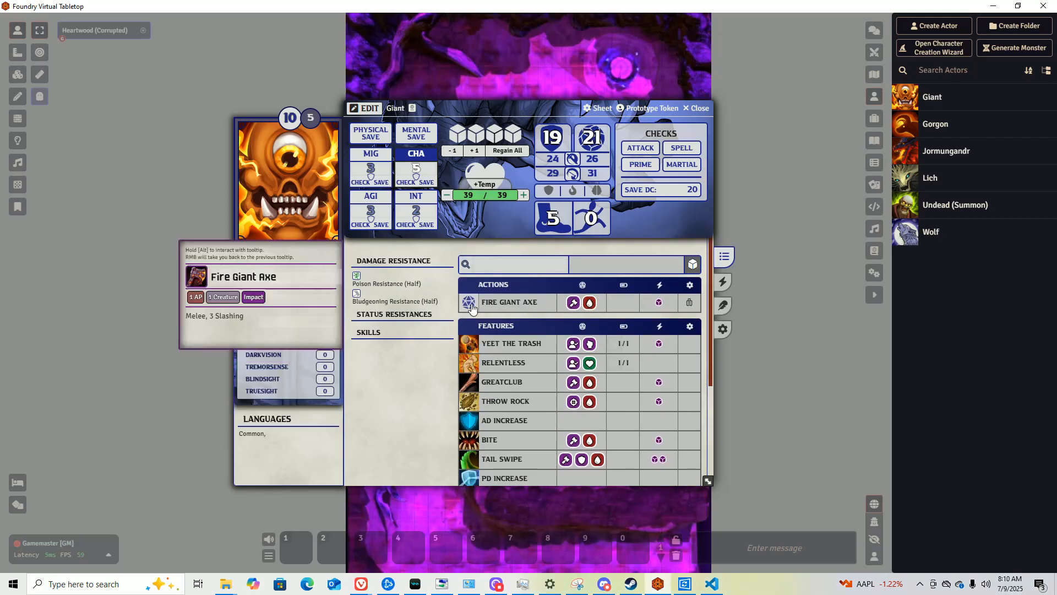
Delete the Fire Giant Axe from the Giant's actions and close the character sheet.
right_click(529, 301)
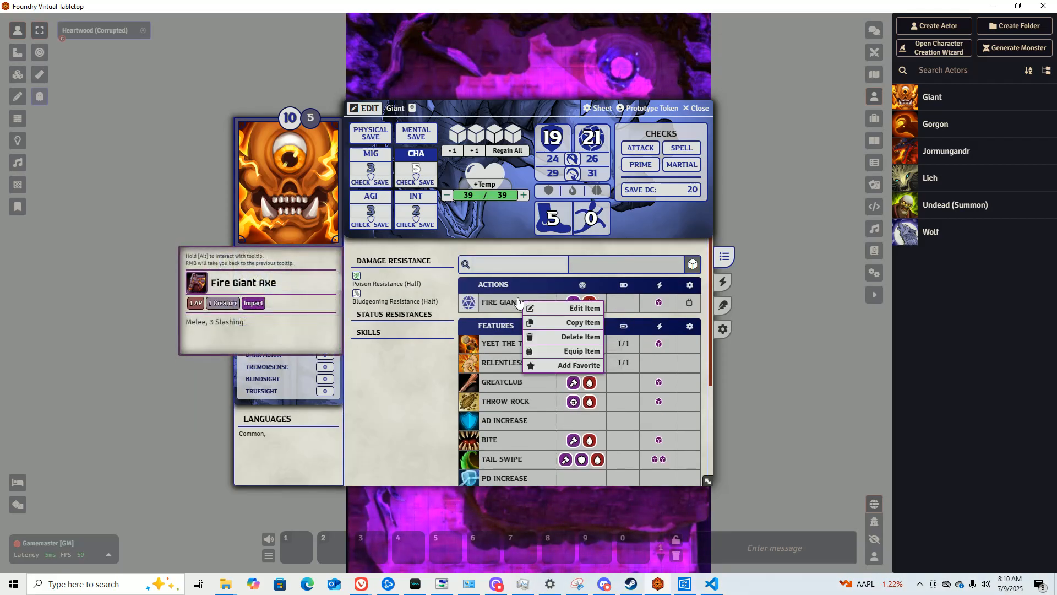
left_click(557, 338)
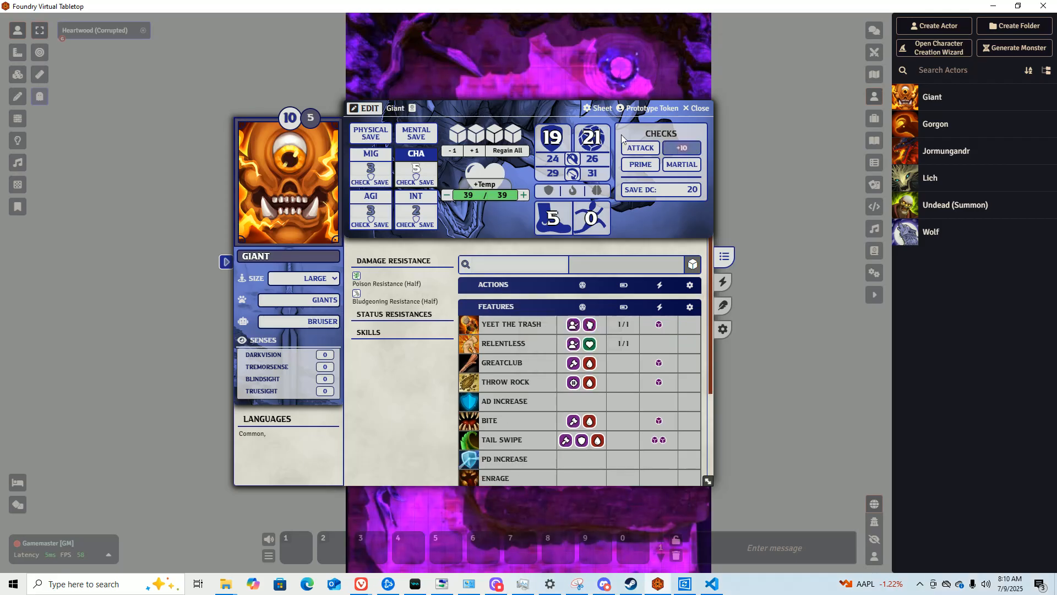
left_click(692, 110)
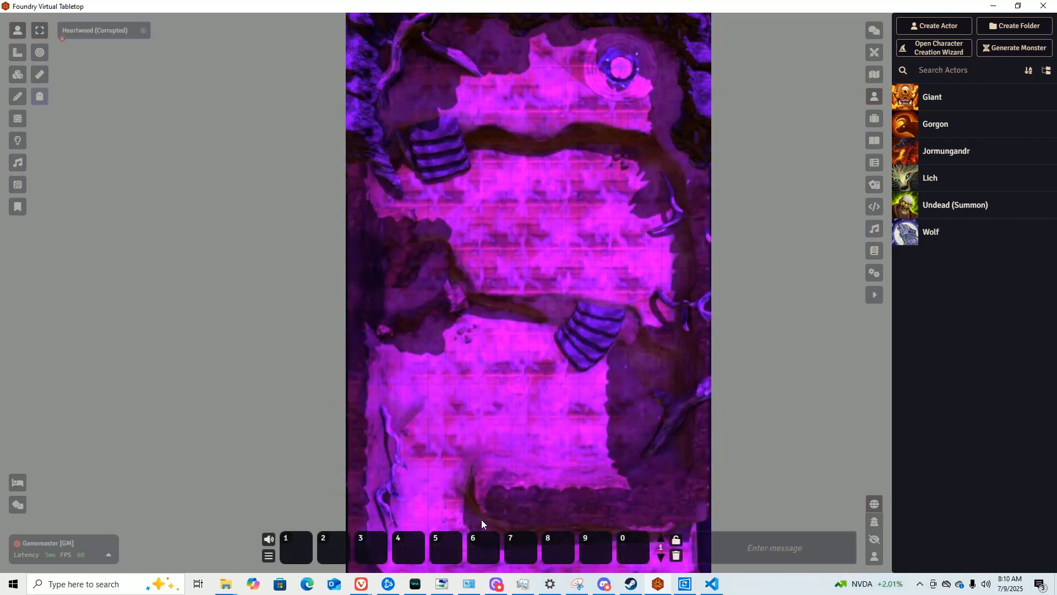